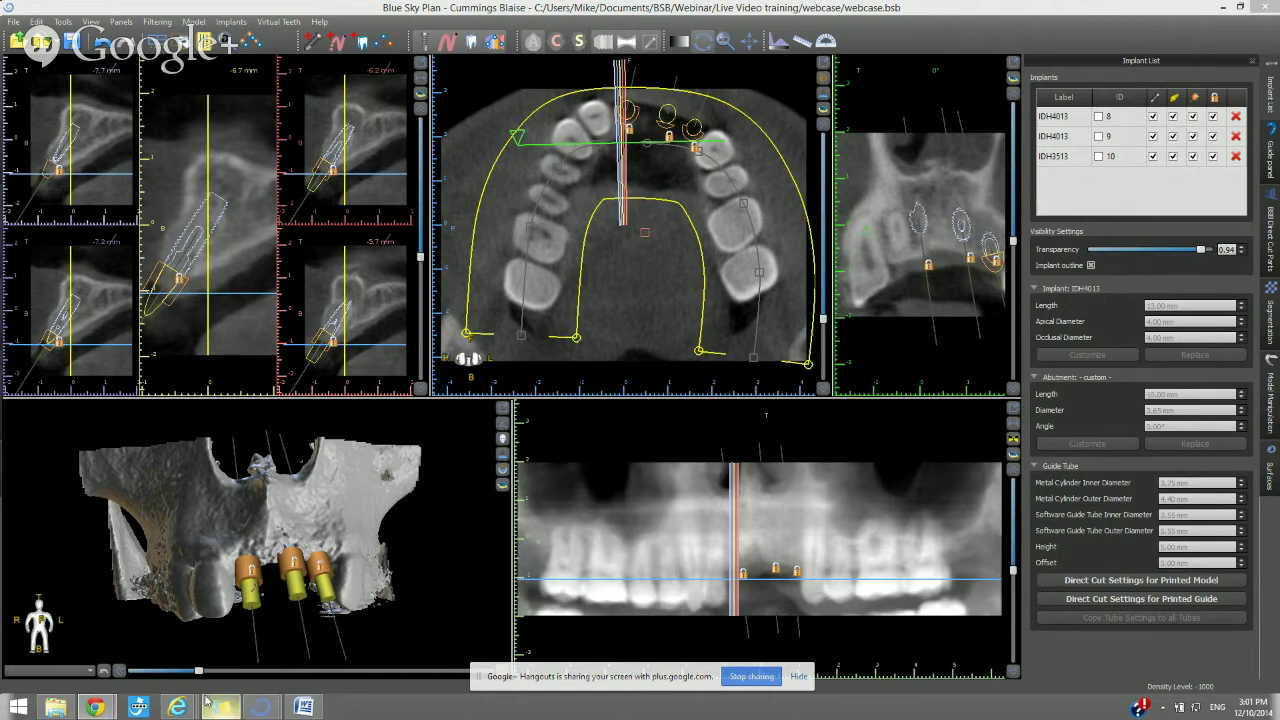
Switch to Internet Explorer and open the Software page of the Blue Sky Bio website
{"action": "mouse_move", "coordinate": [172, 710]}
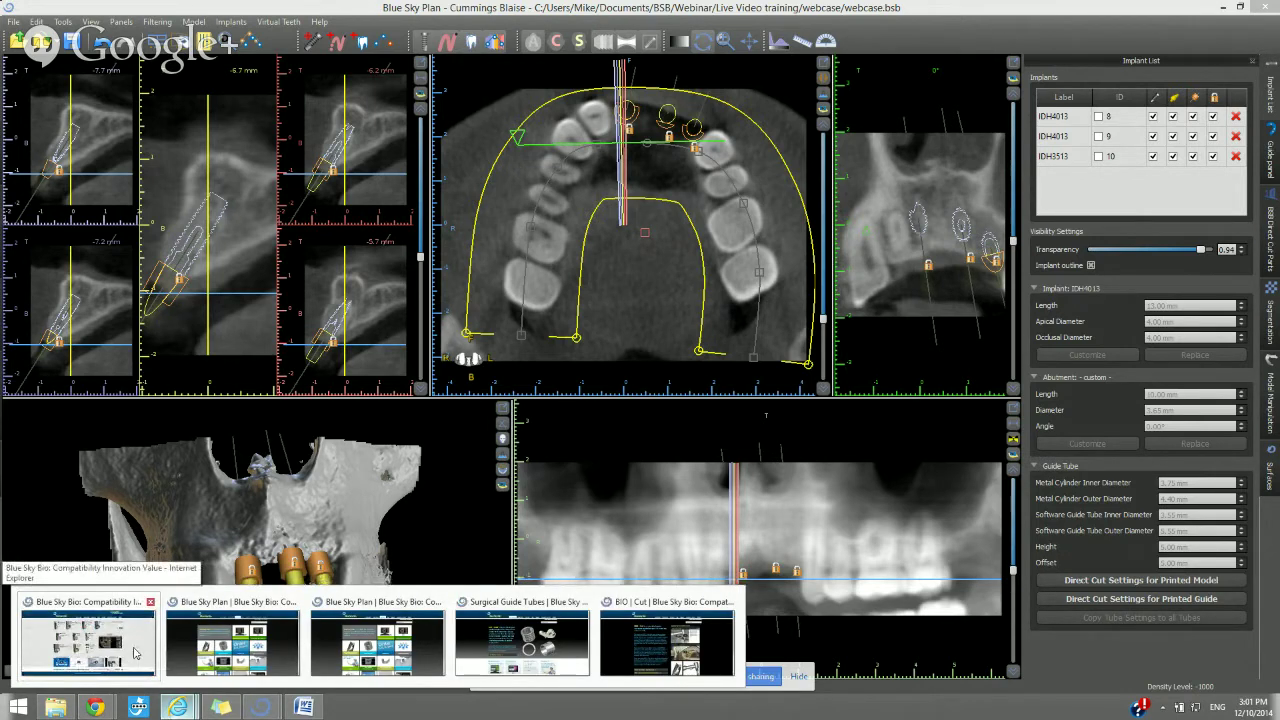
{"action": "left_click", "coordinate": [136, 653]}
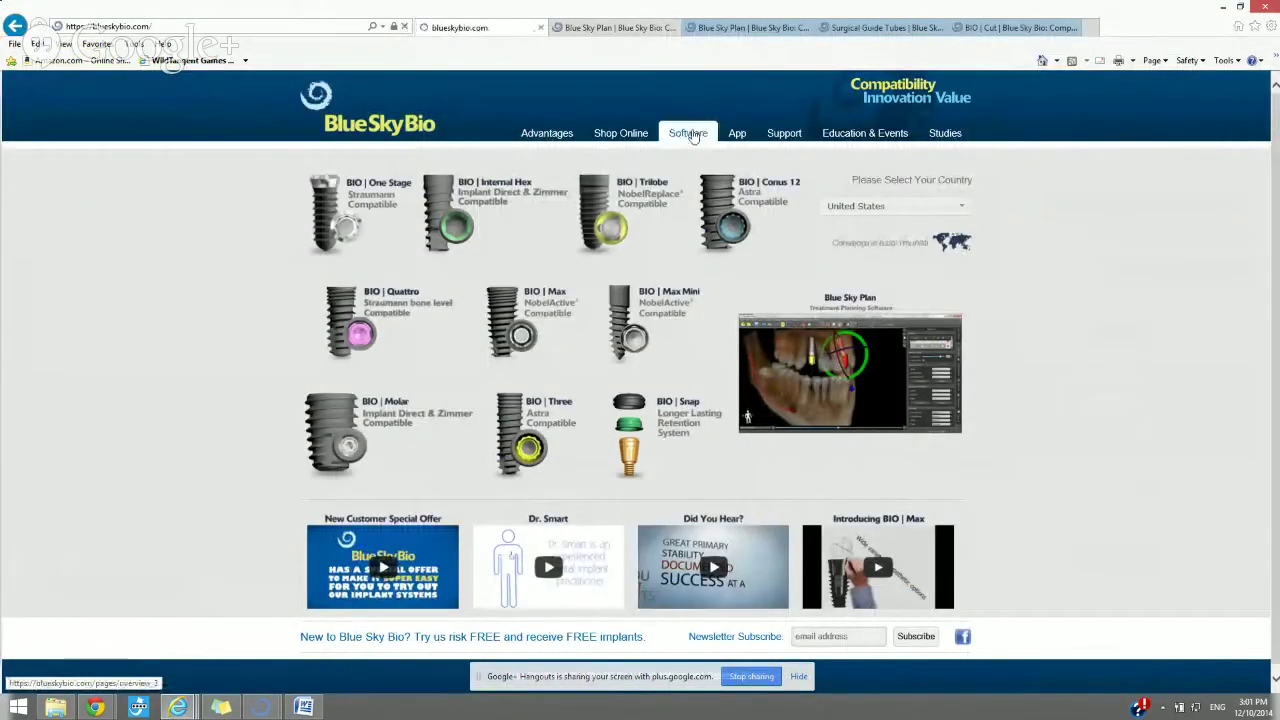
{"action": "left_click", "coordinate": [690, 134]}
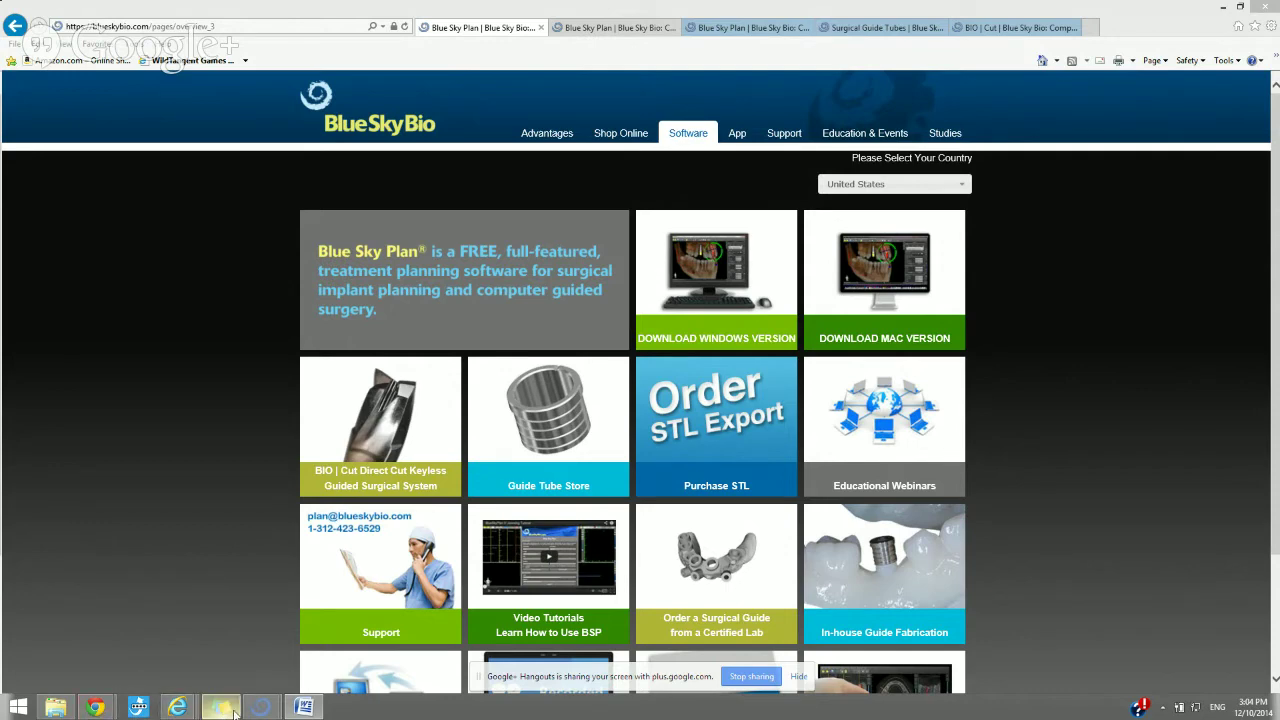
Switch to the webcase project in Blue Sky Plan and adjust the 3D surface threshold to a minimum of 180 and maximum of 2680
{"action": "mouse_move", "coordinate": [267, 712]}
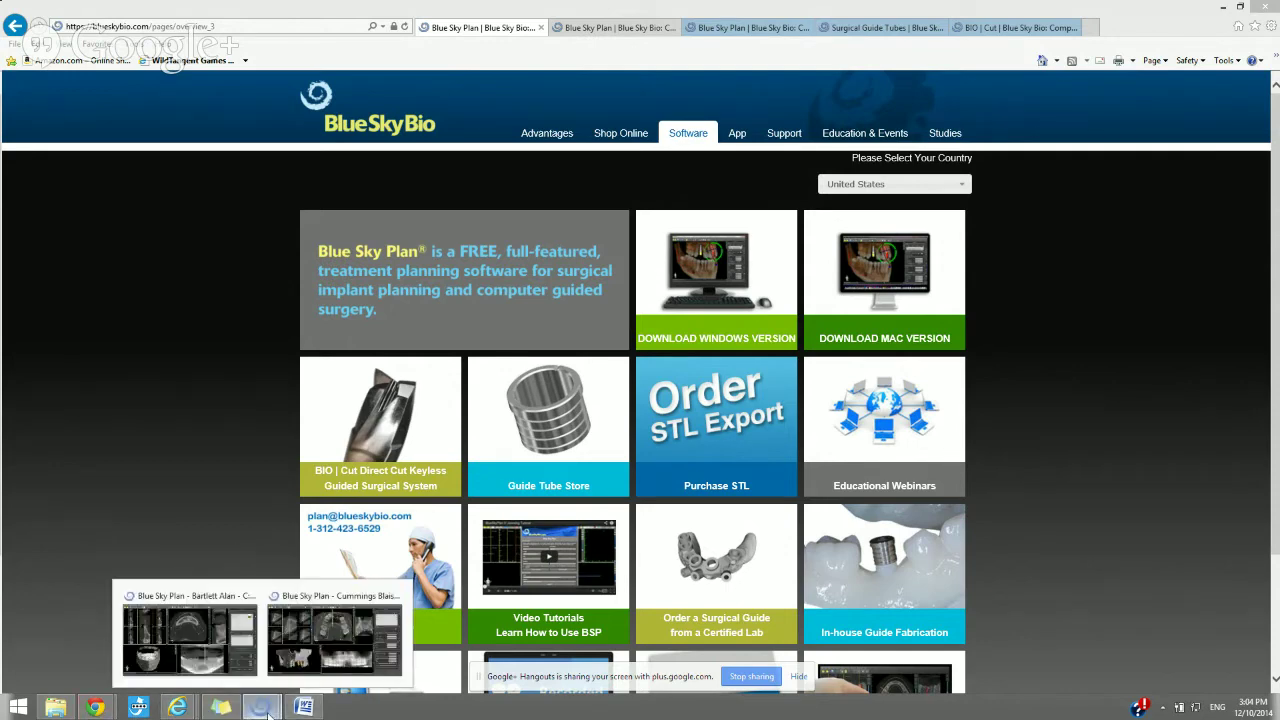
{"action": "left_click", "coordinate": [292, 662]}
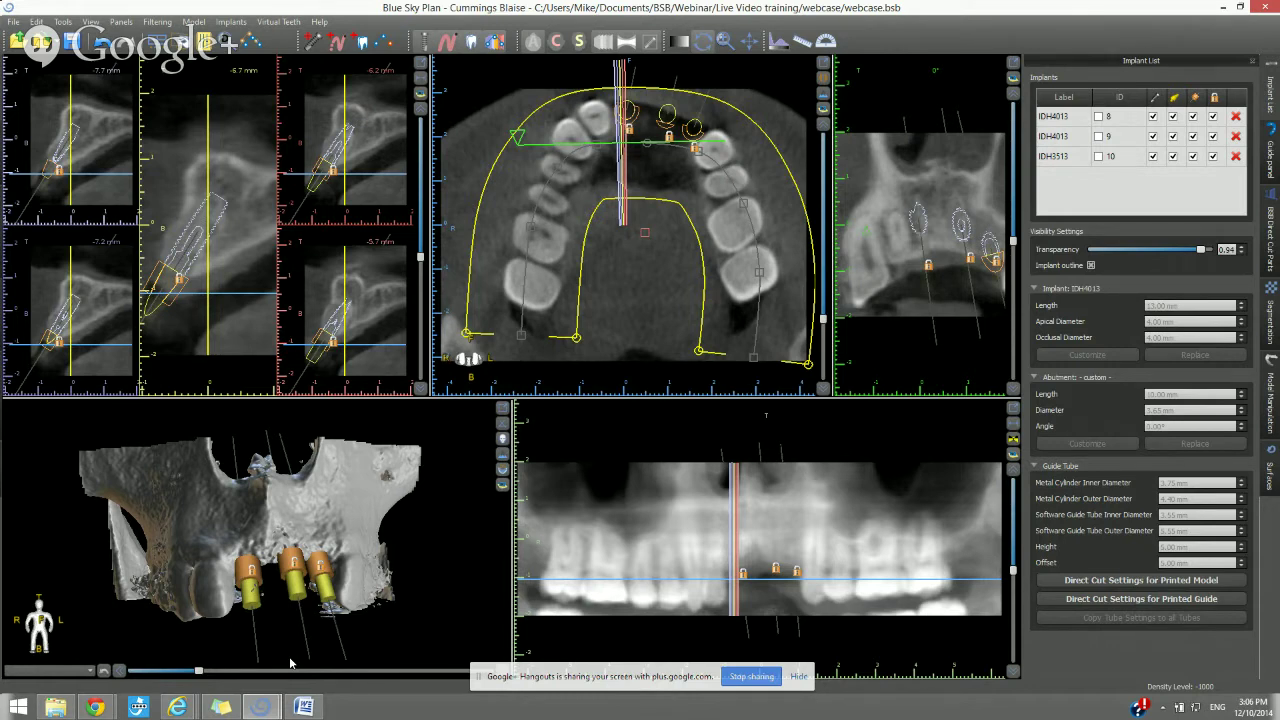
{"action": "left_click_drag", "start_coordinate": [289, 656], "coordinate": [320, 617]}
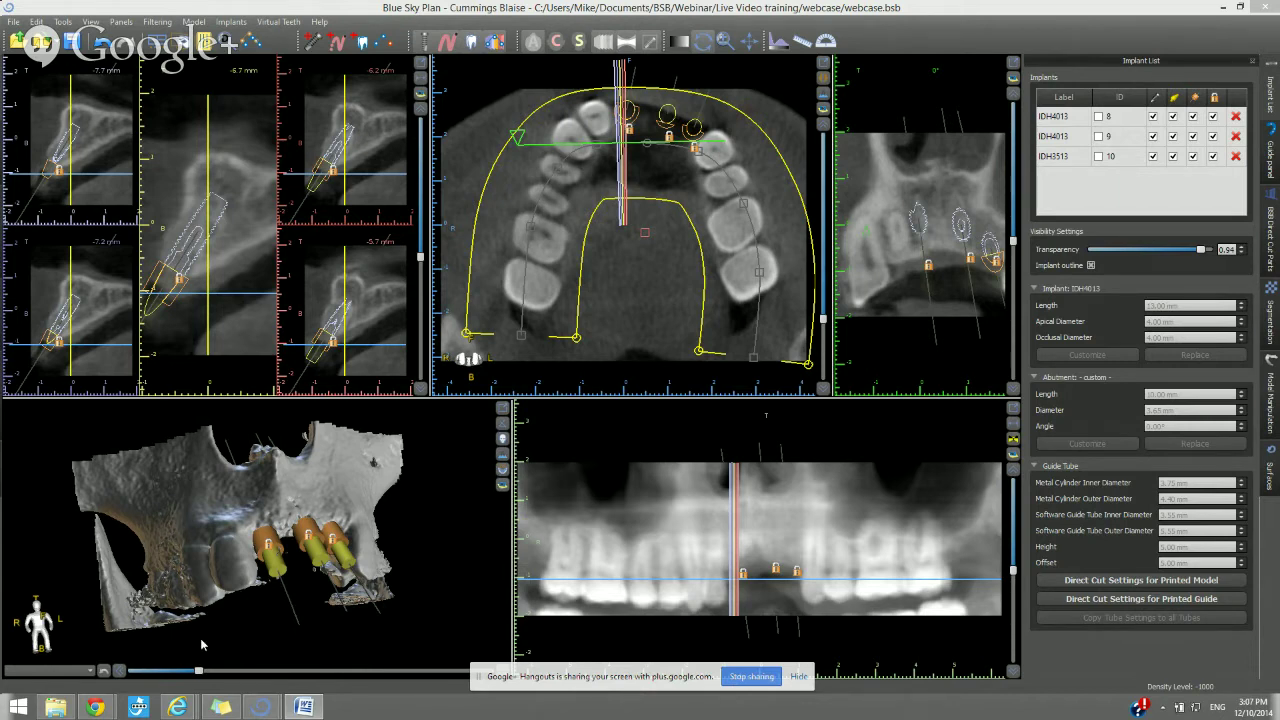
{"action": "left_click_drag", "start_coordinate": [199, 671], "coordinate": [198, 673]}
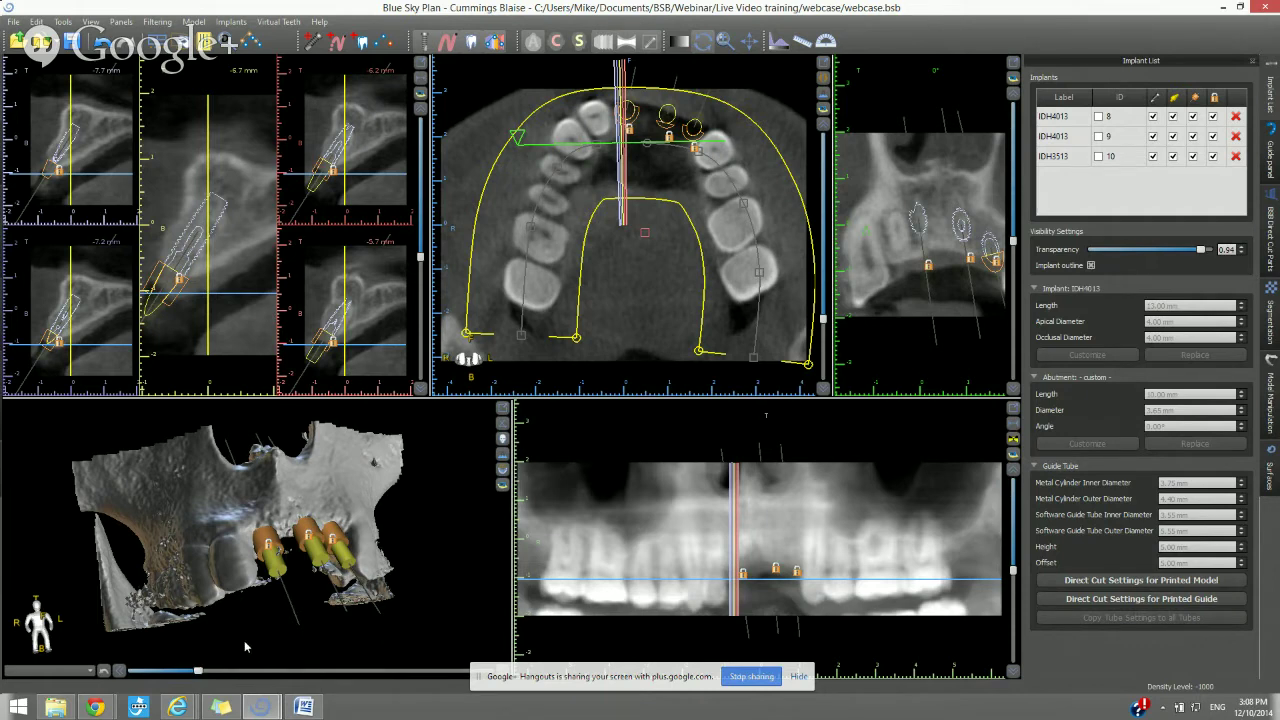
{"action": "mouse_move", "coordinate": [238, 640]}
{"action": "left_mouse_down"}
{"action": "mouse_move", "coordinate": [211, 606]}
{"action": "mouse_move", "coordinate": [224, 587]}
{"action": "mouse_move", "coordinate": [236, 620]}
{"action": "left_mouse_up"}
{"action": "left_click_drag", "start_coordinate": [198, 671], "coordinate": [210, 672]}
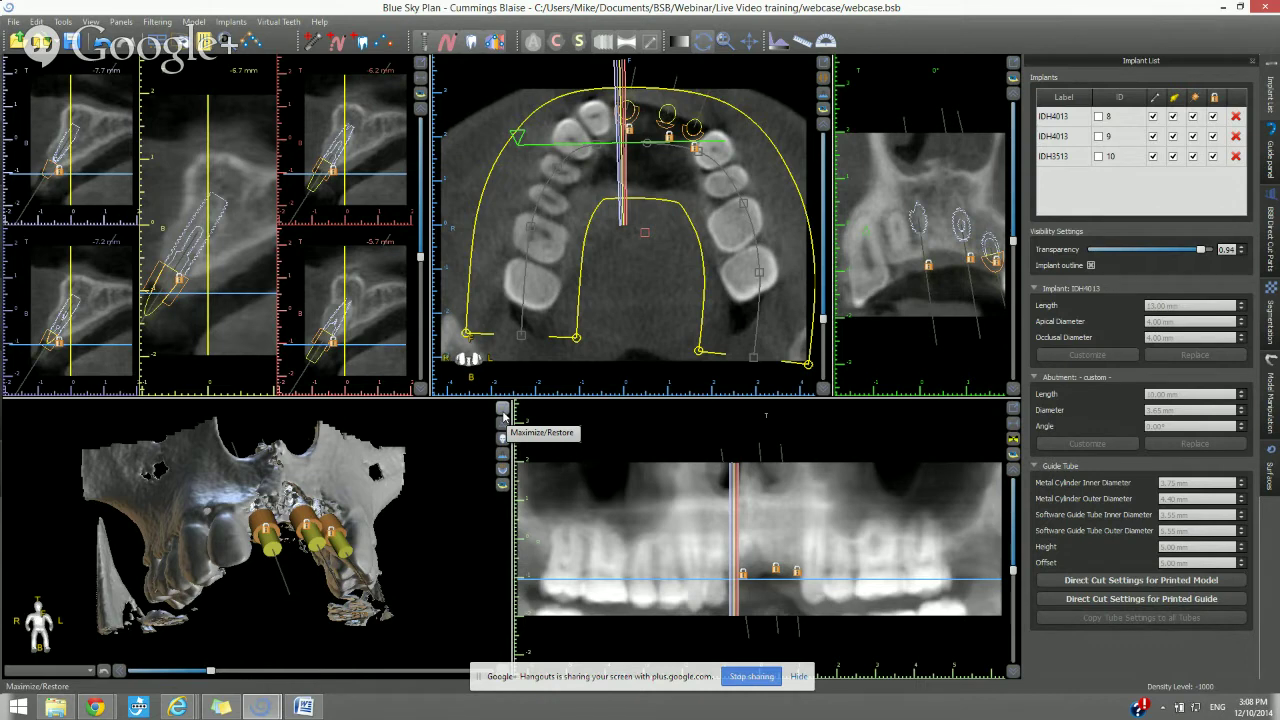
{"action": "left_click_drag", "start_coordinate": [462, 547], "coordinate": [288, 632]}
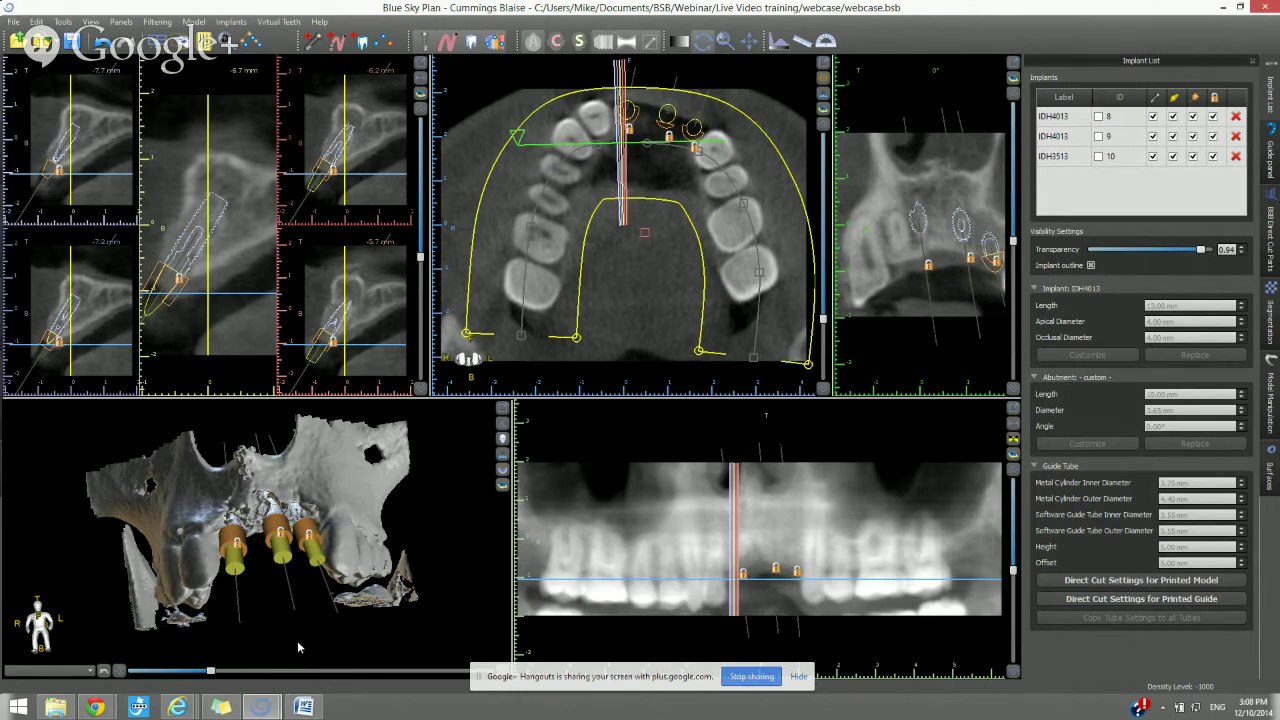
{"action": "left_click_drag", "start_coordinate": [211, 671], "coordinate": [240, 560]}
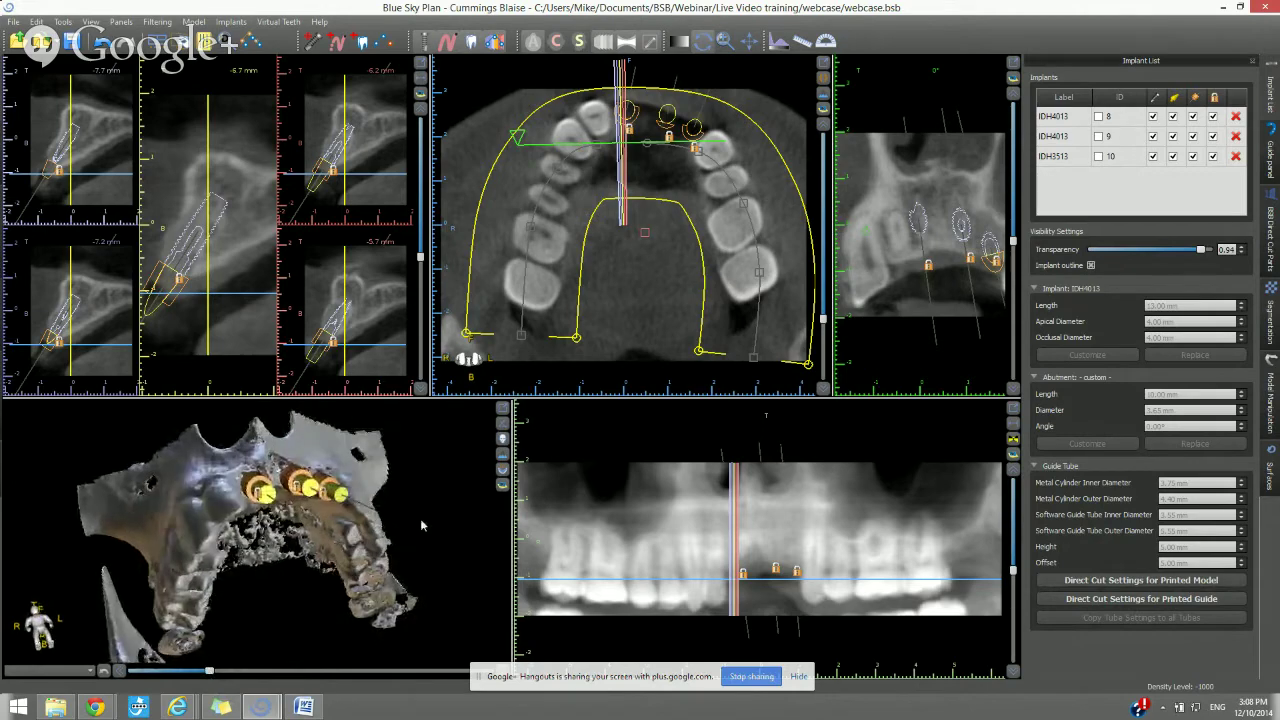
Maximize the 3D view and isolate the upper jaw in the Original CT surface to remove the loose fragments
{"action": "left_click", "coordinate": [502, 409]}
{"action": "left_click_drag", "start_coordinate": [548, 497], "coordinate": [530, 539]}
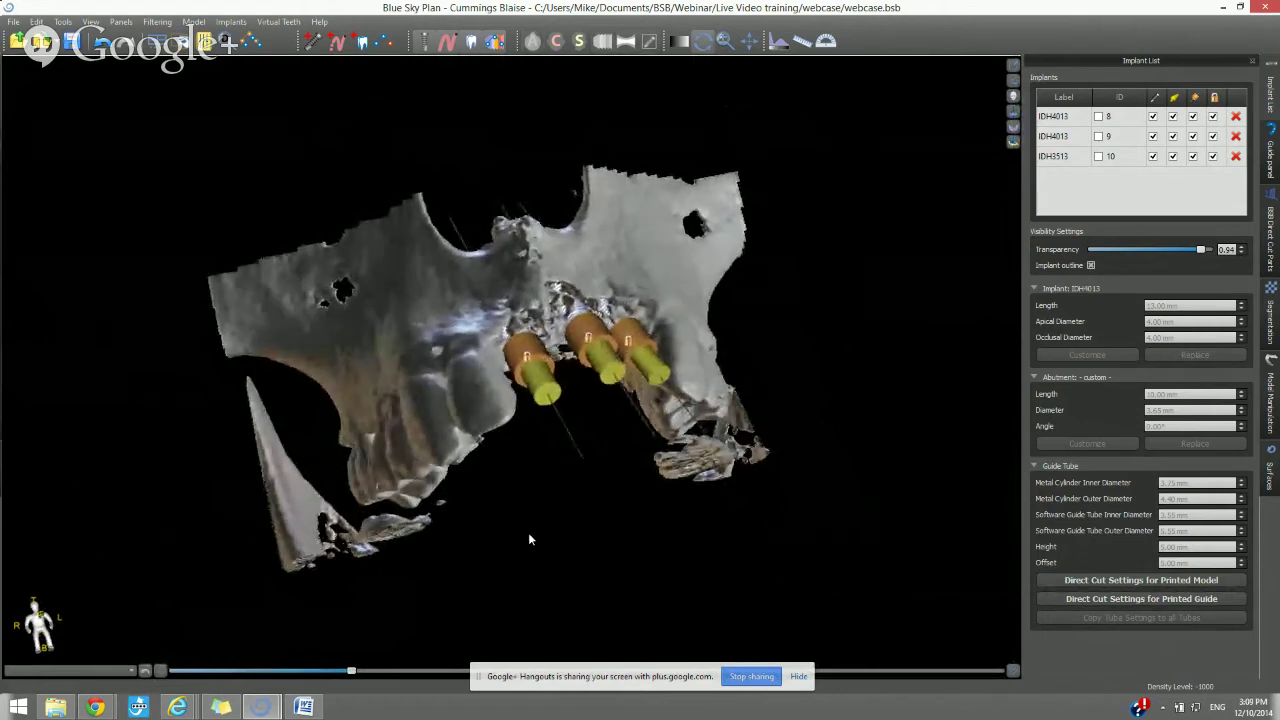
{"action": "left_click", "coordinate": [1270, 478]}
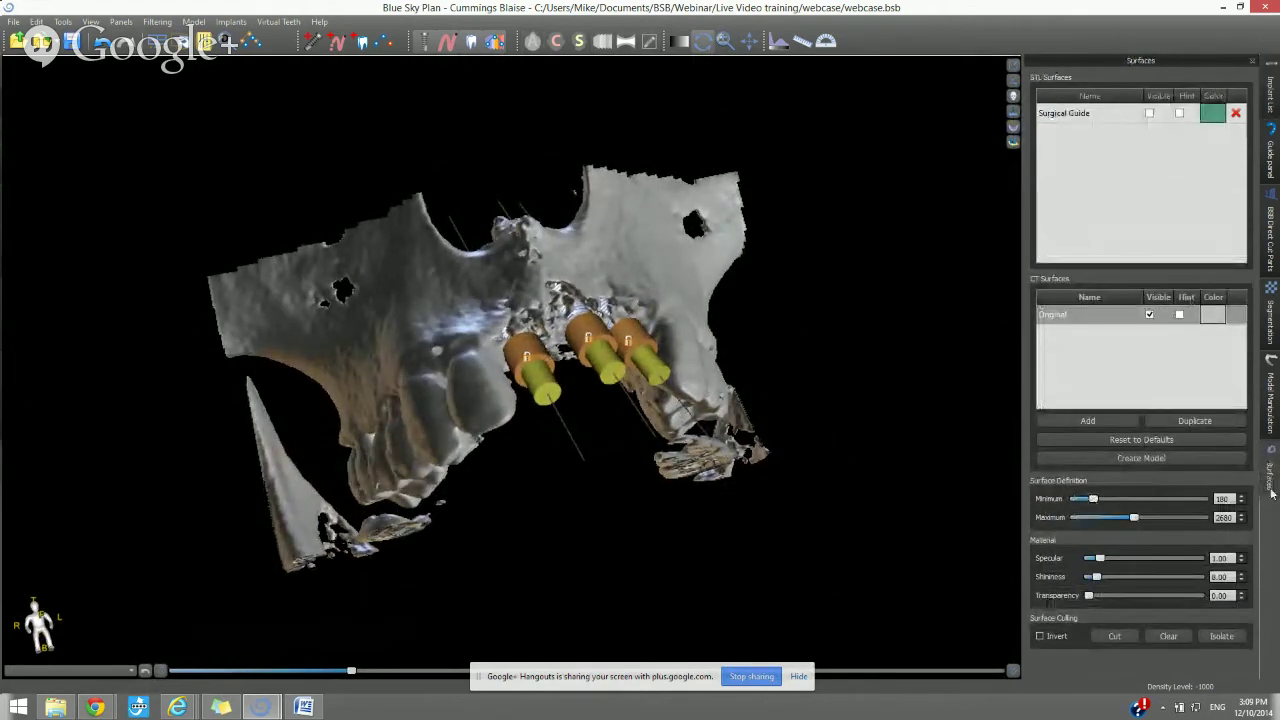
{"action": "left_click", "coordinate": [1105, 459]}
{"action": "left_click", "coordinate": [1083, 315]}
{"action": "left_click", "coordinate": [1221, 636]}
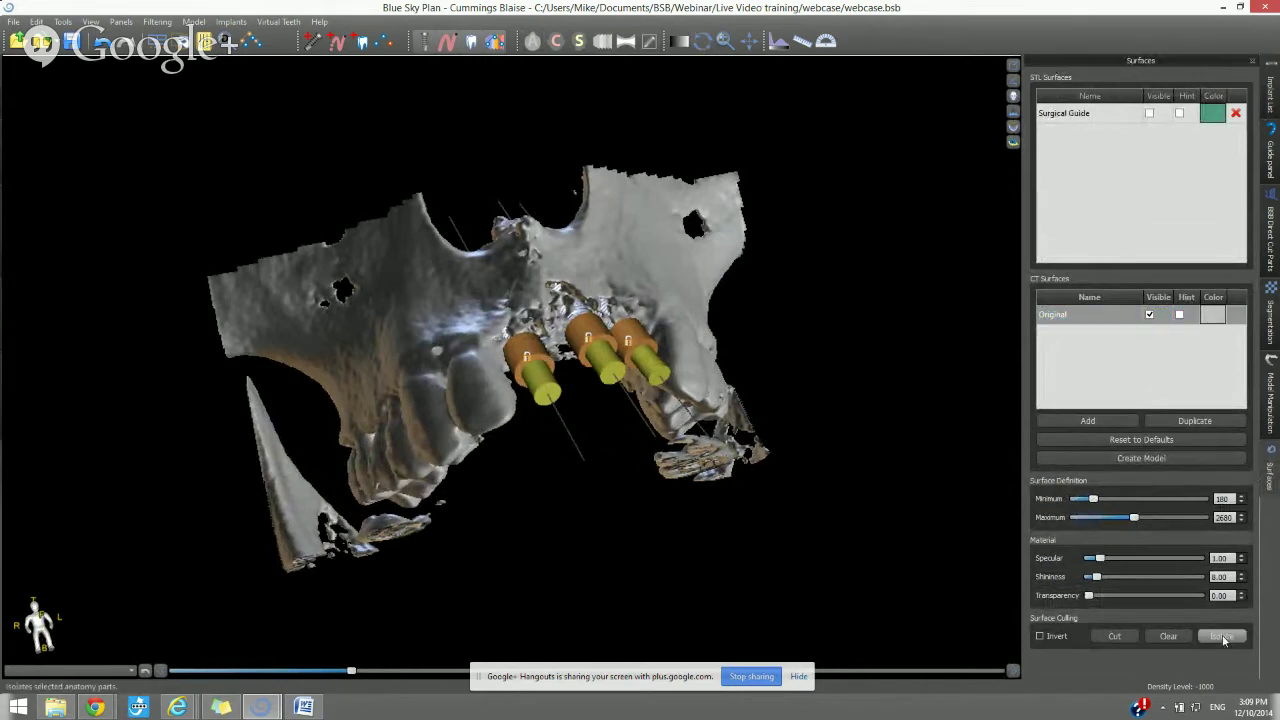
{"action": "left_click", "coordinate": [457, 346]}
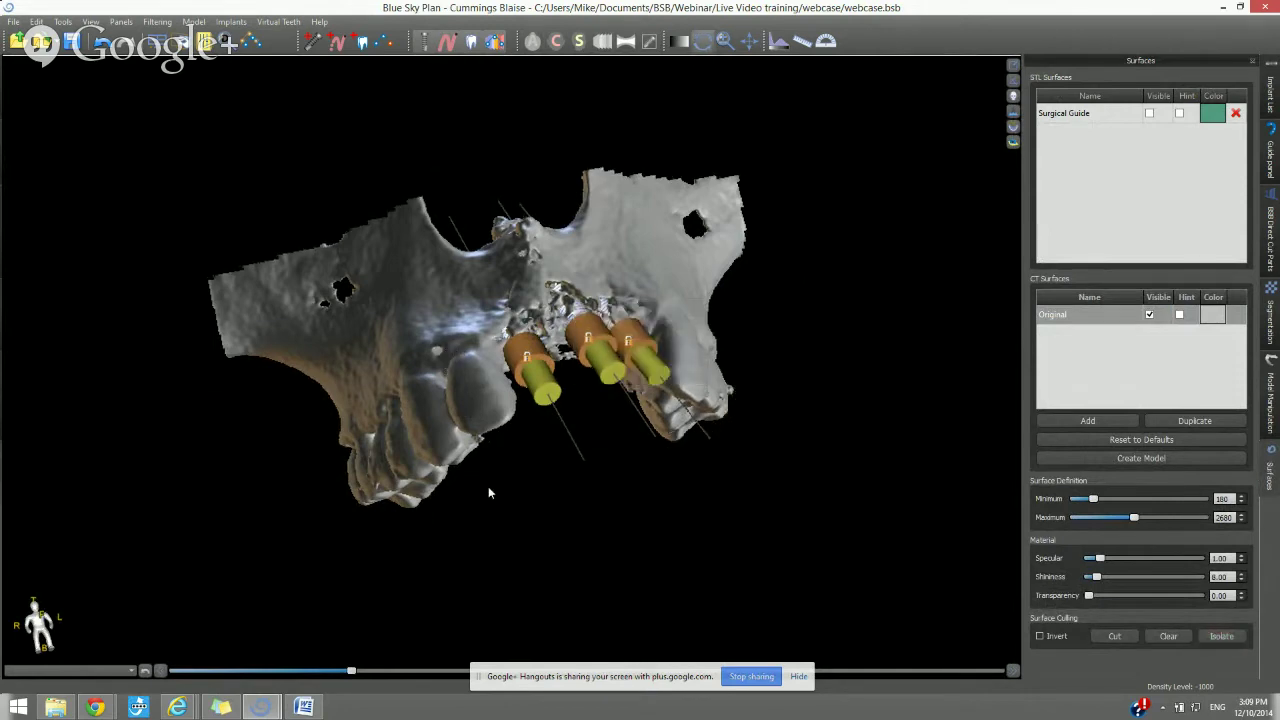
Raise the CT surface threshold to a minimum of 326 and a maximum of 2826
{"action": "left_click_drag", "start_coordinate": [488, 486], "coordinate": [464, 354]}
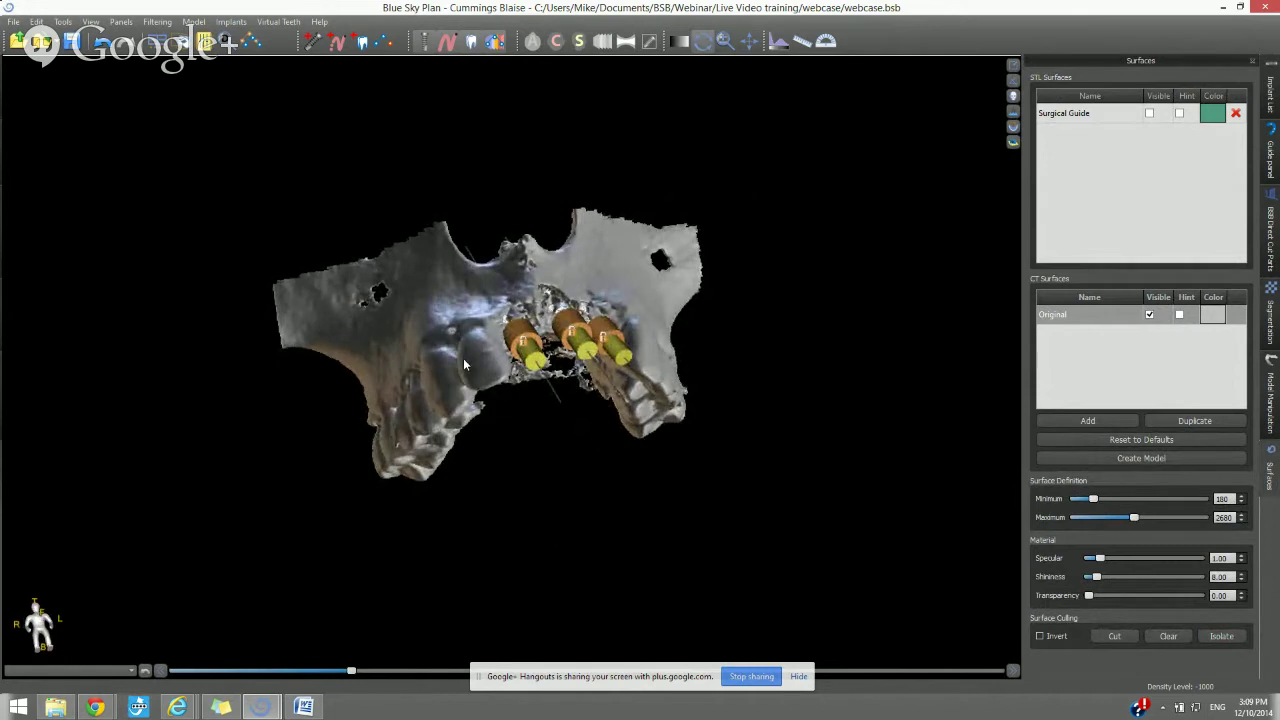
{"action": "left_click_drag", "start_coordinate": [351, 671], "coordinate": [377, 672]}
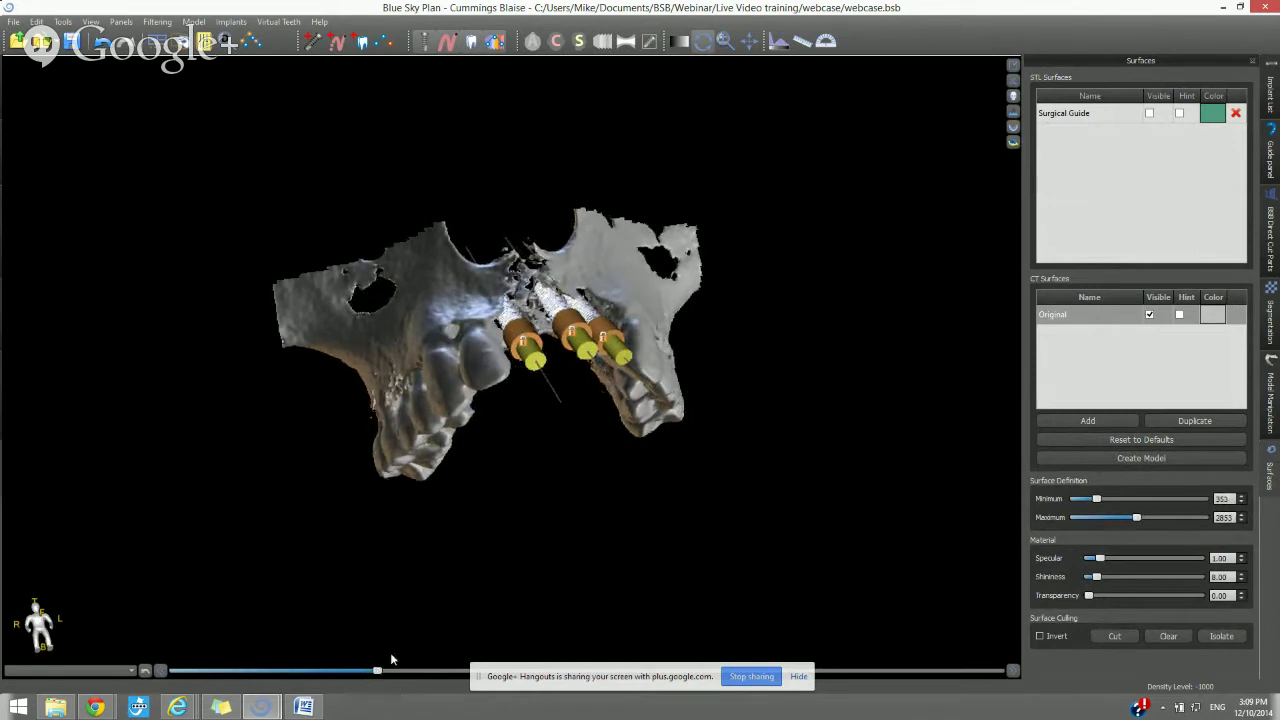
{"action": "left_click_drag", "start_coordinate": [570, 551], "coordinate": [540, 519]}
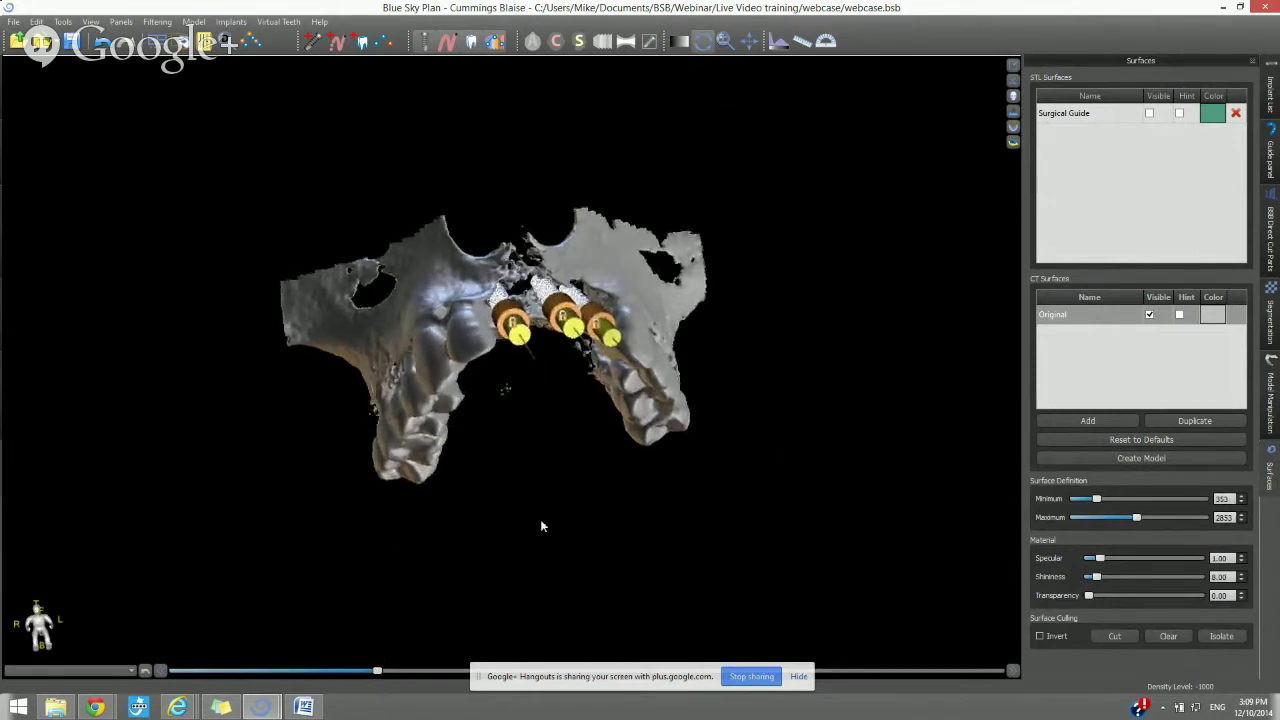
{"action": "left_click_drag", "start_coordinate": [376, 672], "coordinate": [372, 675]}
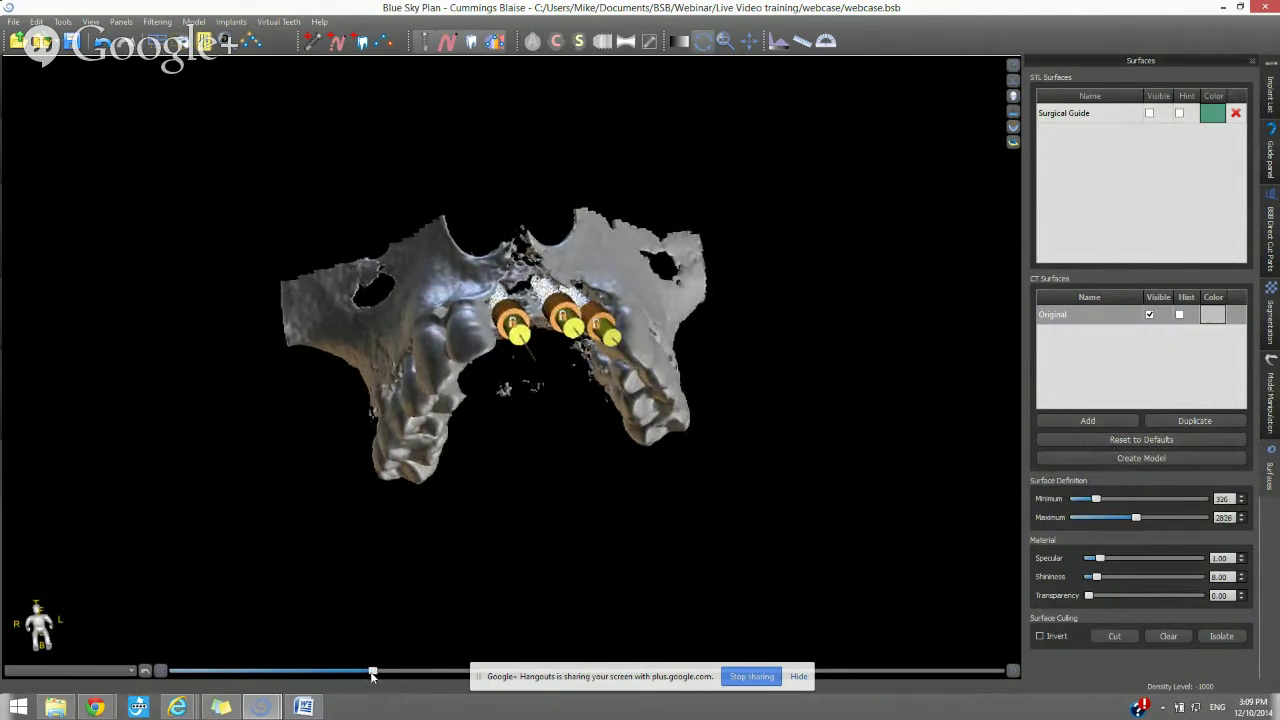
{"action": "left_click_drag", "start_coordinate": [421, 567], "coordinate": [366, 611]}
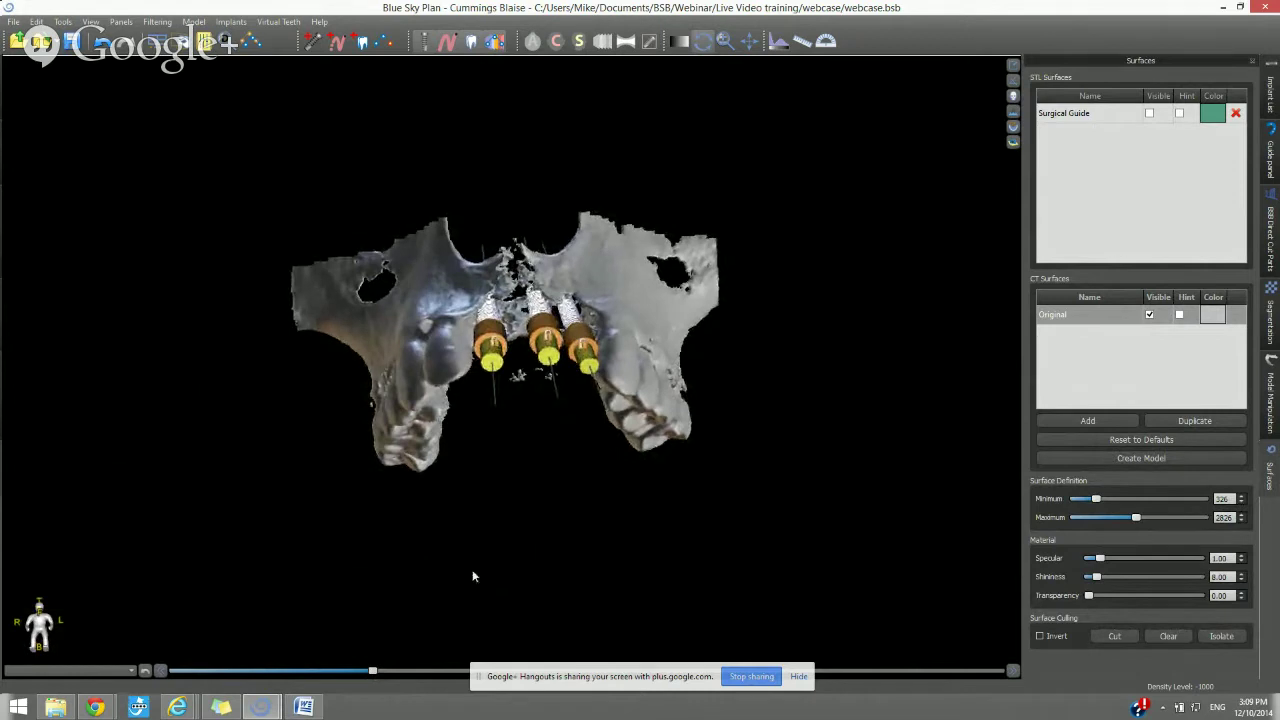
Hide the implants, abutments and guide tubes for all three planned sites 8, 9 and 10
{"action": "left_click", "coordinate": [1272, 102]}
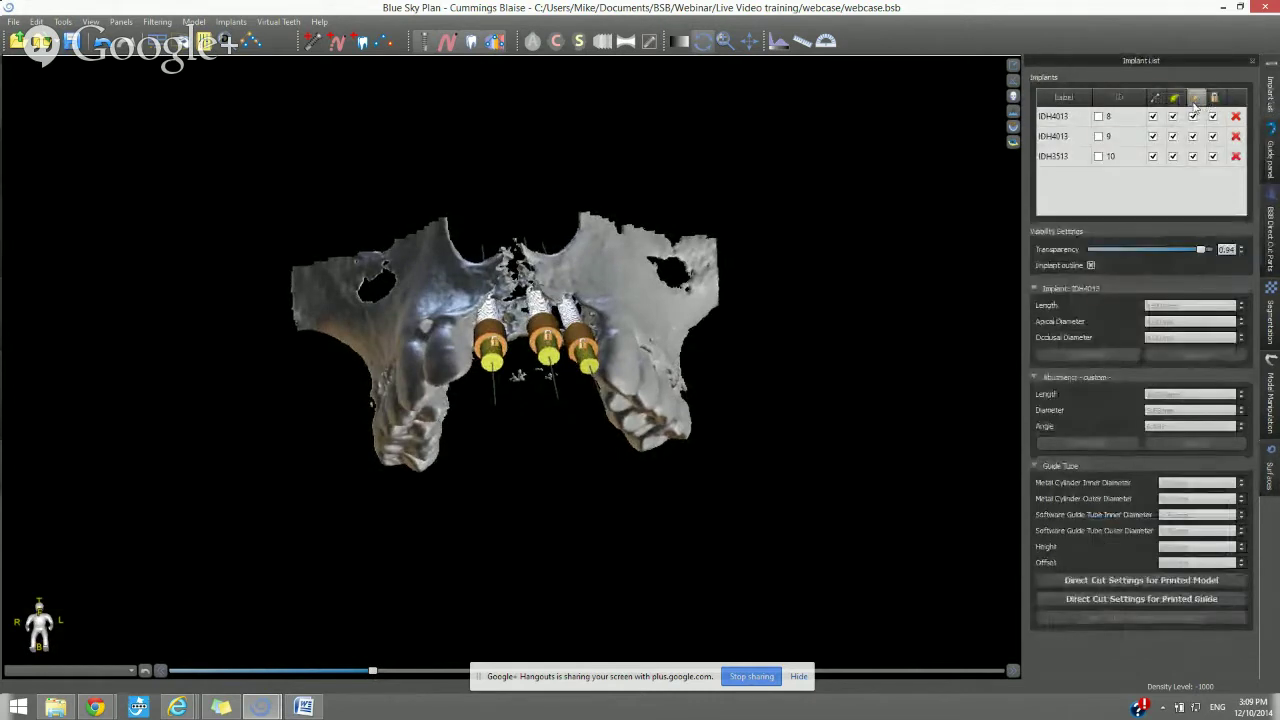
{"action": "left_click", "coordinate": [1174, 97]}
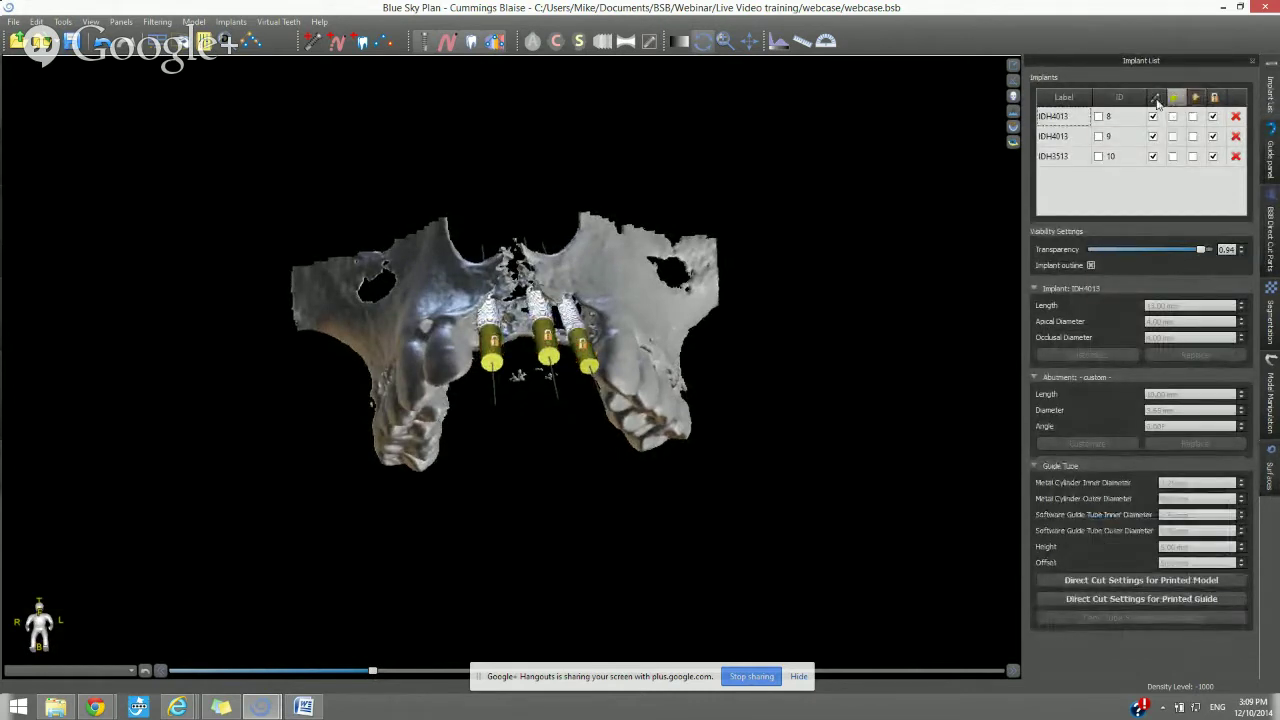
{"action": "left_click", "coordinate": [1155, 97]}
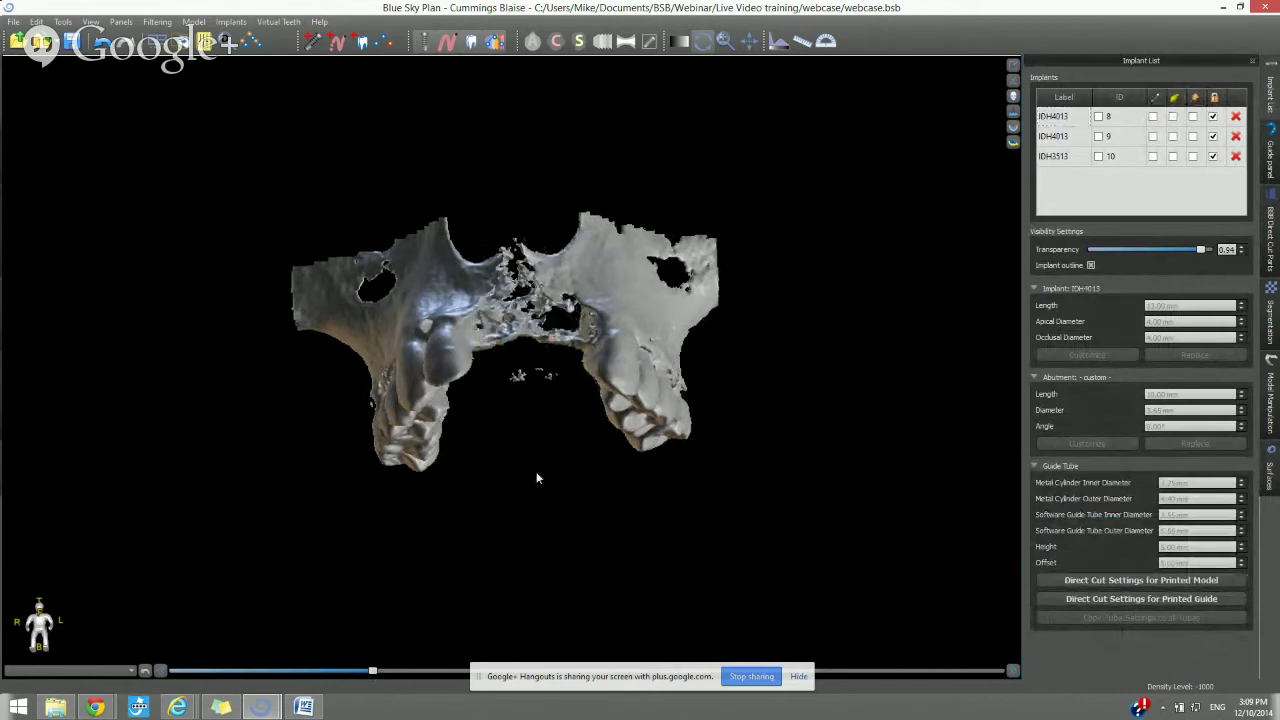
{"action": "left_click_drag", "start_coordinate": [531, 474], "coordinate": [666, 543]}
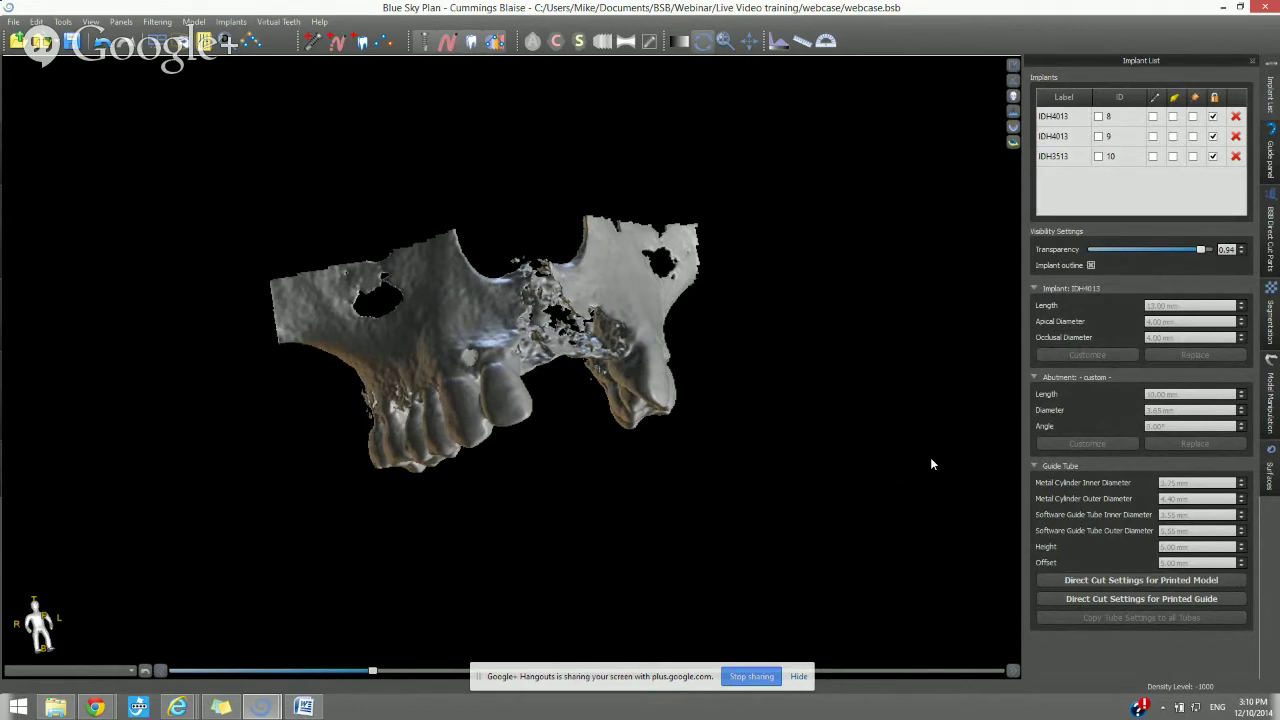
{"action": "left_click_drag", "start_coordinate": [921, 457], "coordinate": [835, 405]}
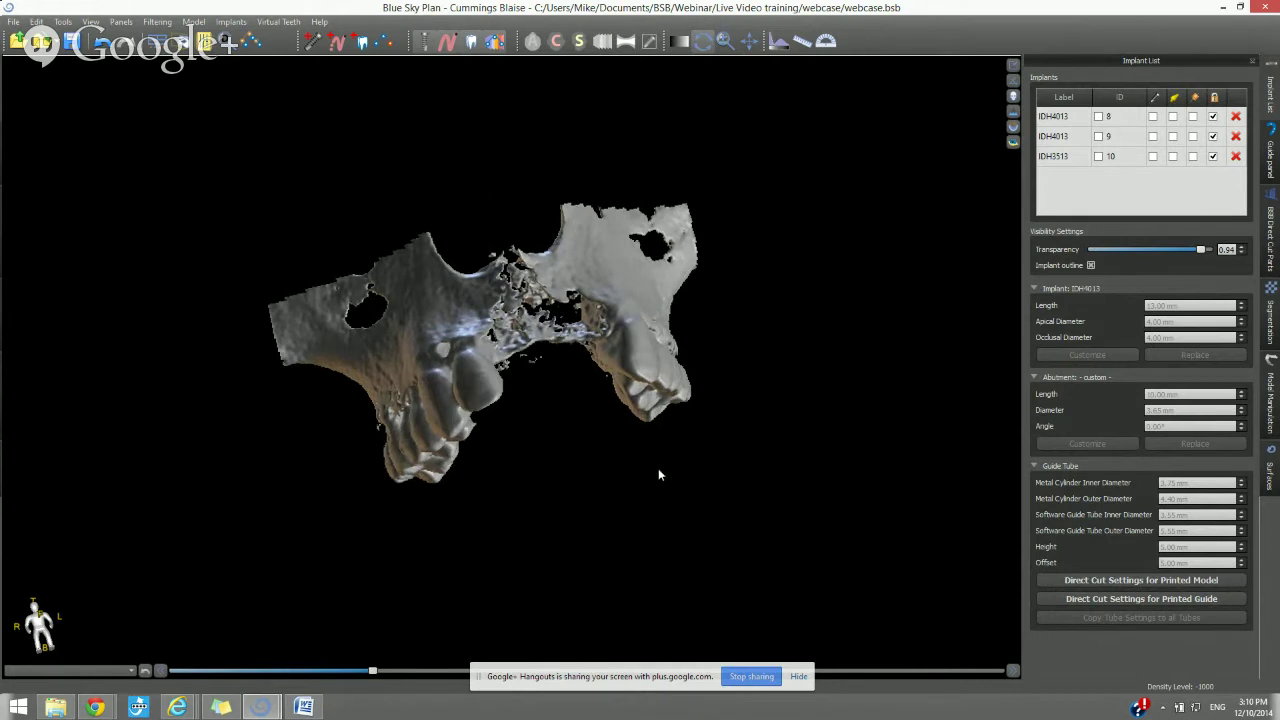
Import the STL model withoutteeth.stl from the webcase folder
{"action": "left_click", "coordinate": [14, 21]}
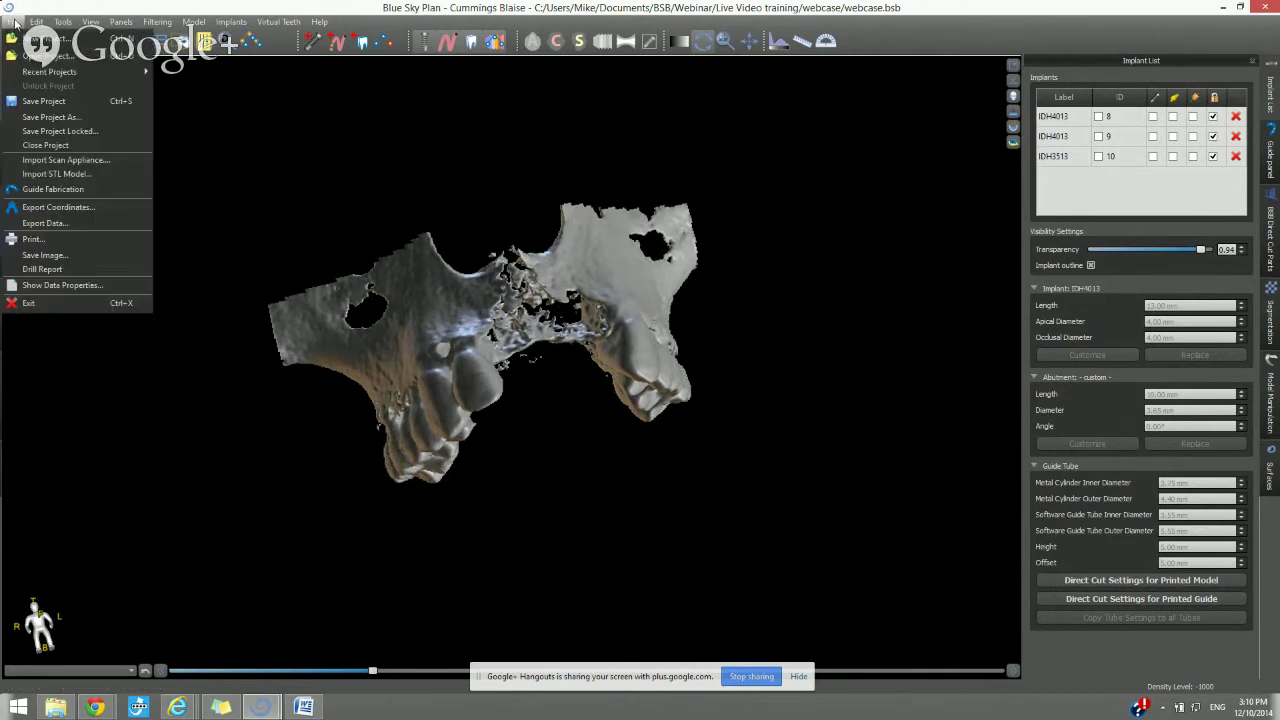
{"action": "left_click", "coordinate": [43, 170]}
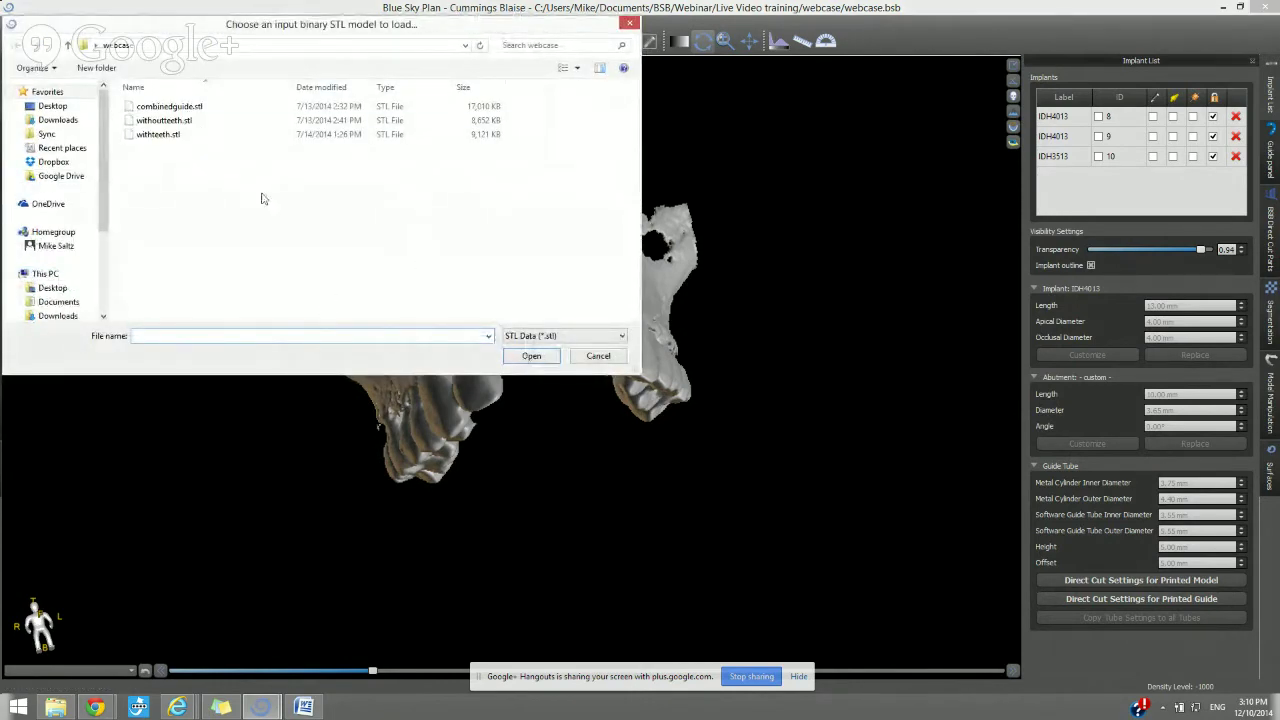
{"action": "double_click", "coordinate": [164, 120]}
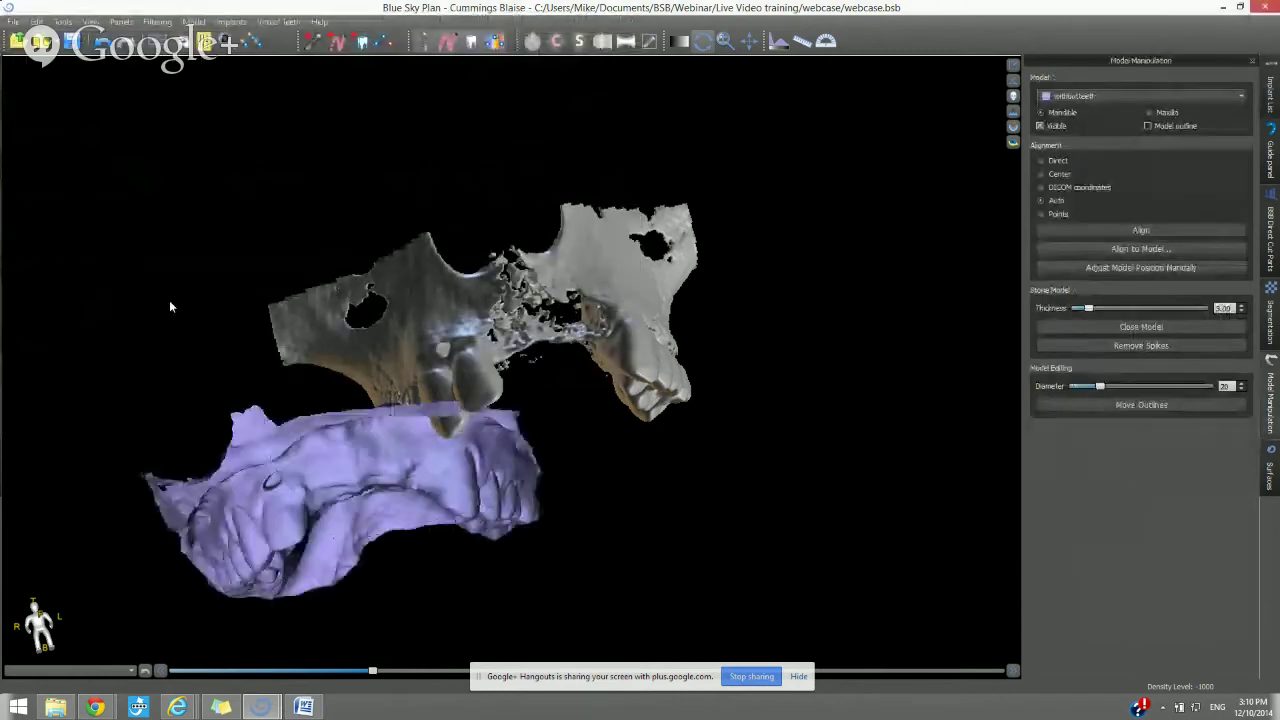
{"action": "mouse_move", "coordinate": [180, 313]}
{"action": "left_mouse_down"}
{"action": "mouse_move", "coordinate": [234, 346]}
{"action": "mouse_move", "coordinate": [186, 335]}
{"action": "mouse_move", "coordinate": [196, 299]}
{"action": "left_mouse_up"}
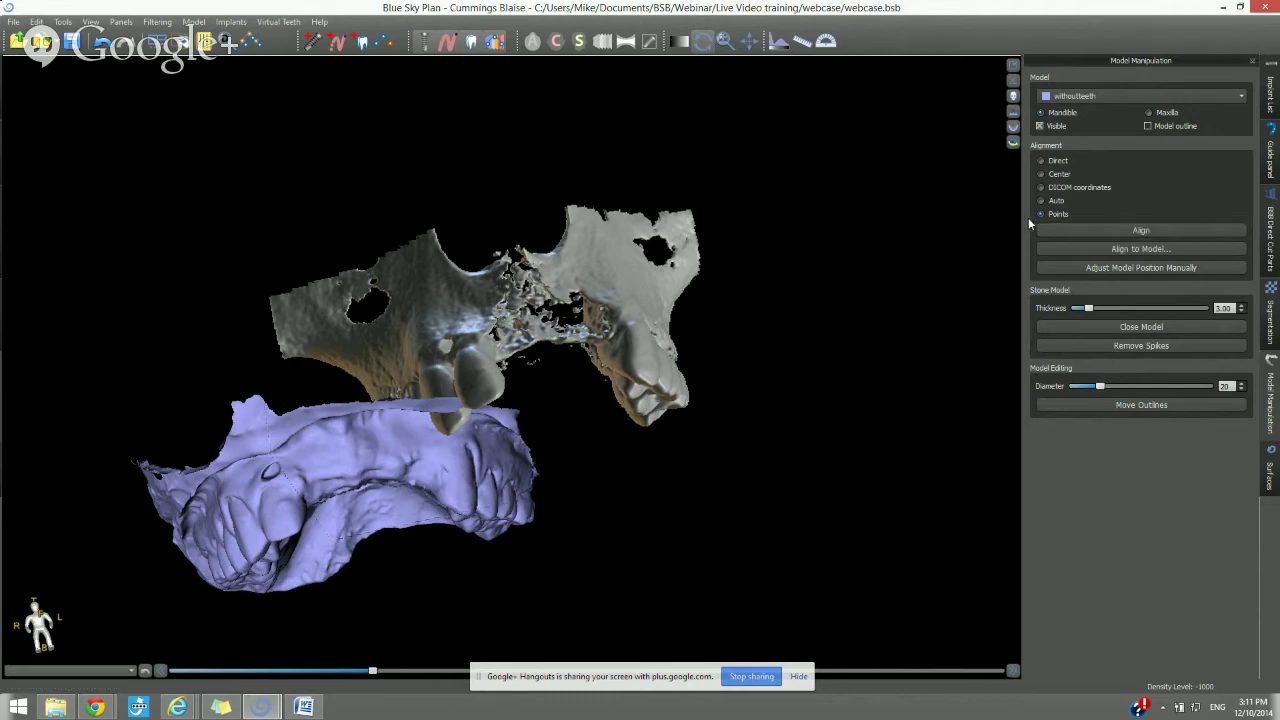
Start the Points alignment of the withoutteeth model to the CT surface
{"action": "left_click", "coordinate": [1088, 231]}
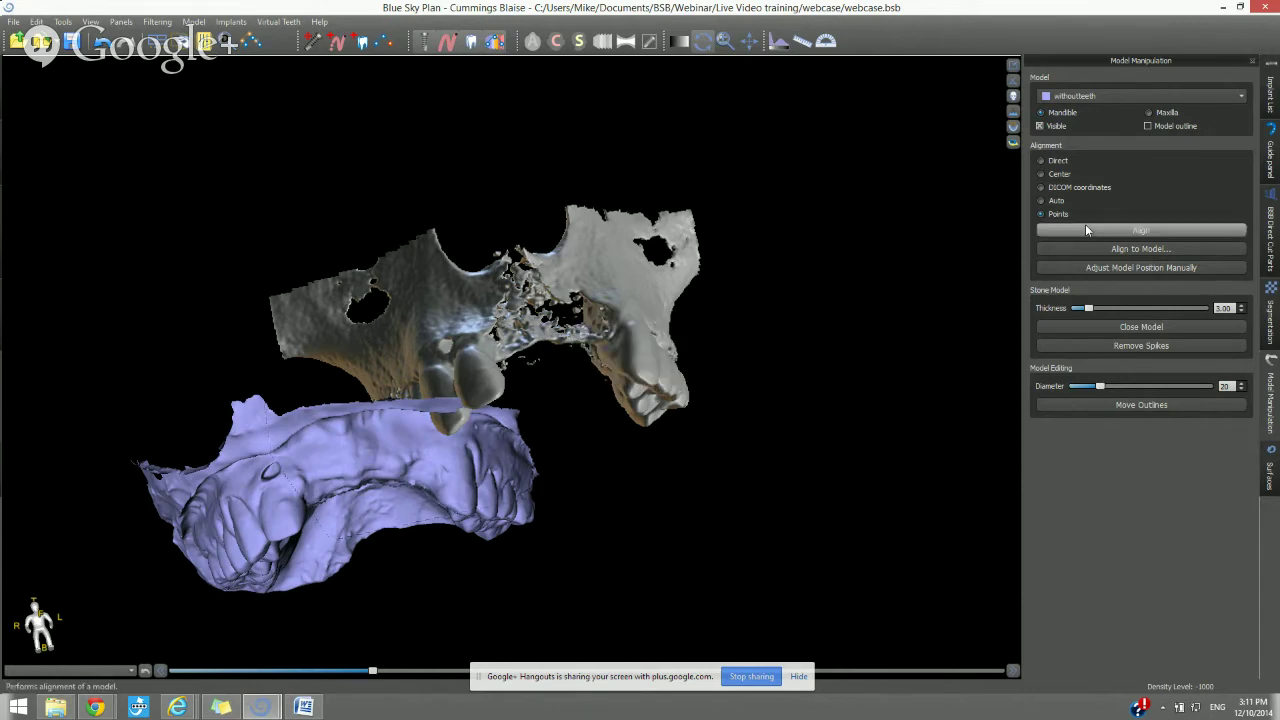
{"action": "left_click", "coordinate": [1086, 229]}
{"action": "key", "text": "Return"}
{"action": "left_click", "coordinate": [1086, 229]}
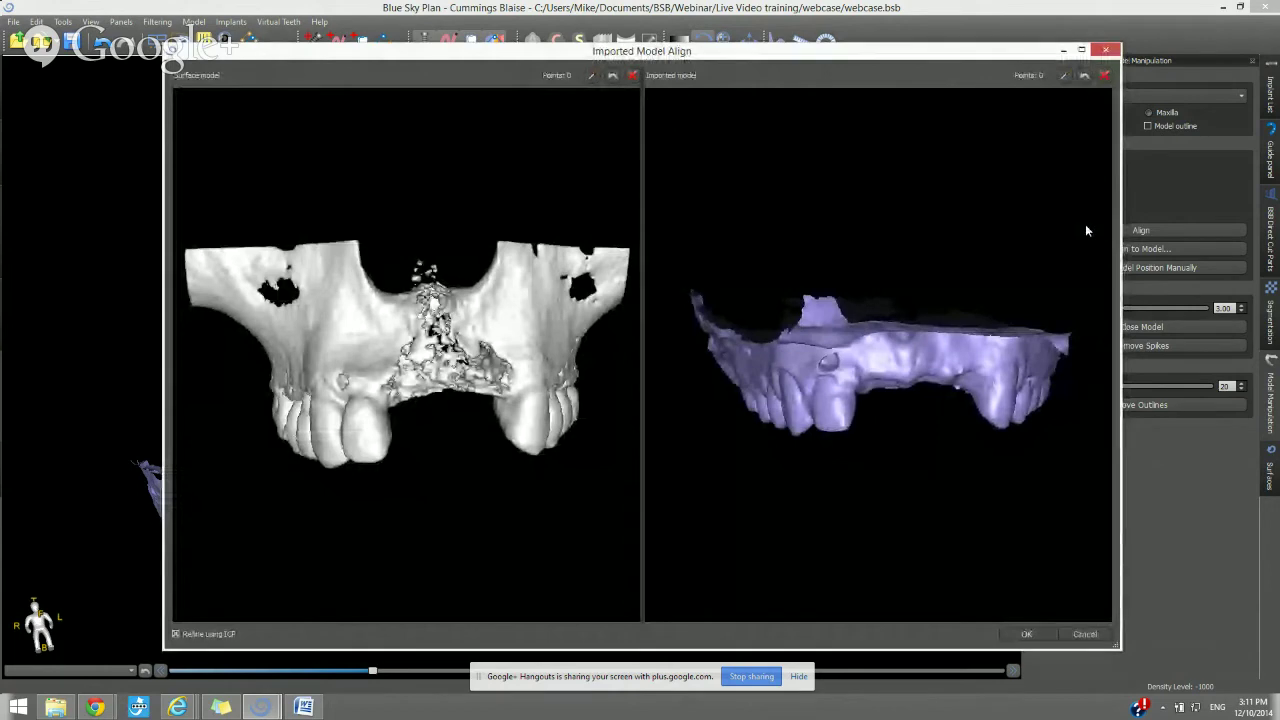
Orient both models to show the biting surfaces and place three CT surface points on the patient's last two right molars and front incisor
{"action": "left_click_drag", "start_coordinate": [921, 582], "coordinate": [890, 418]}
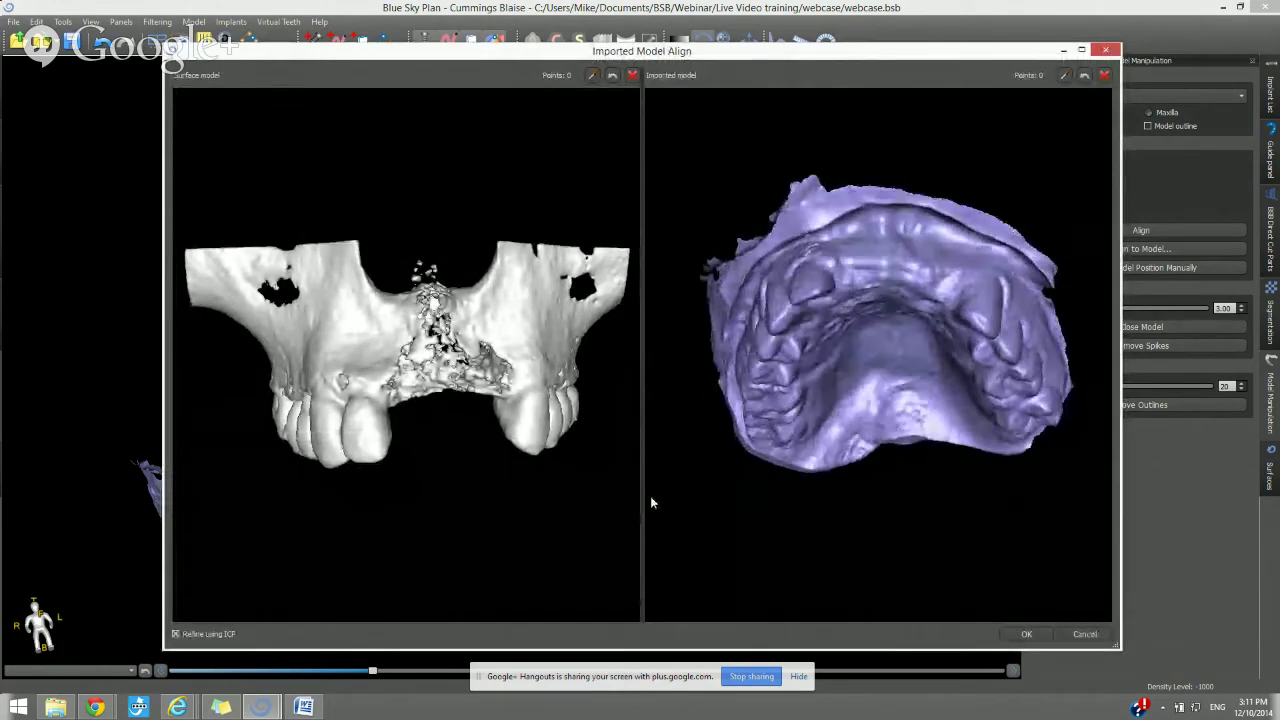
{"action": "left_click_drag", "start_coordinate": [560, 475], "coordinate": [438, 514]}
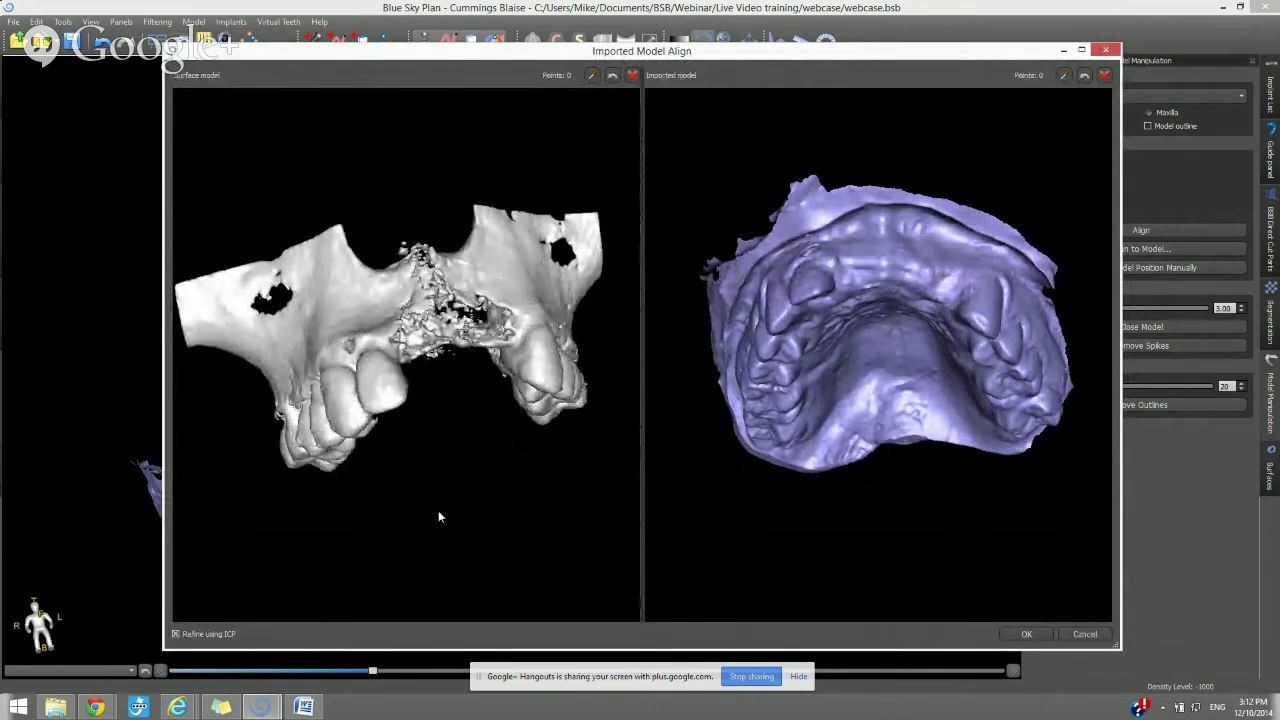
{"action": "left_click_drag", "start_coordinate": [362, 522], "coordinate": [375, 420]}
{"action": "left_click_drag", "start_coordinate": [750, 432], "coordinate": [807, 318]}
{"action": "left_click_drag", "start_coordinate": [514, 455], "coordinate": [372, 447]}
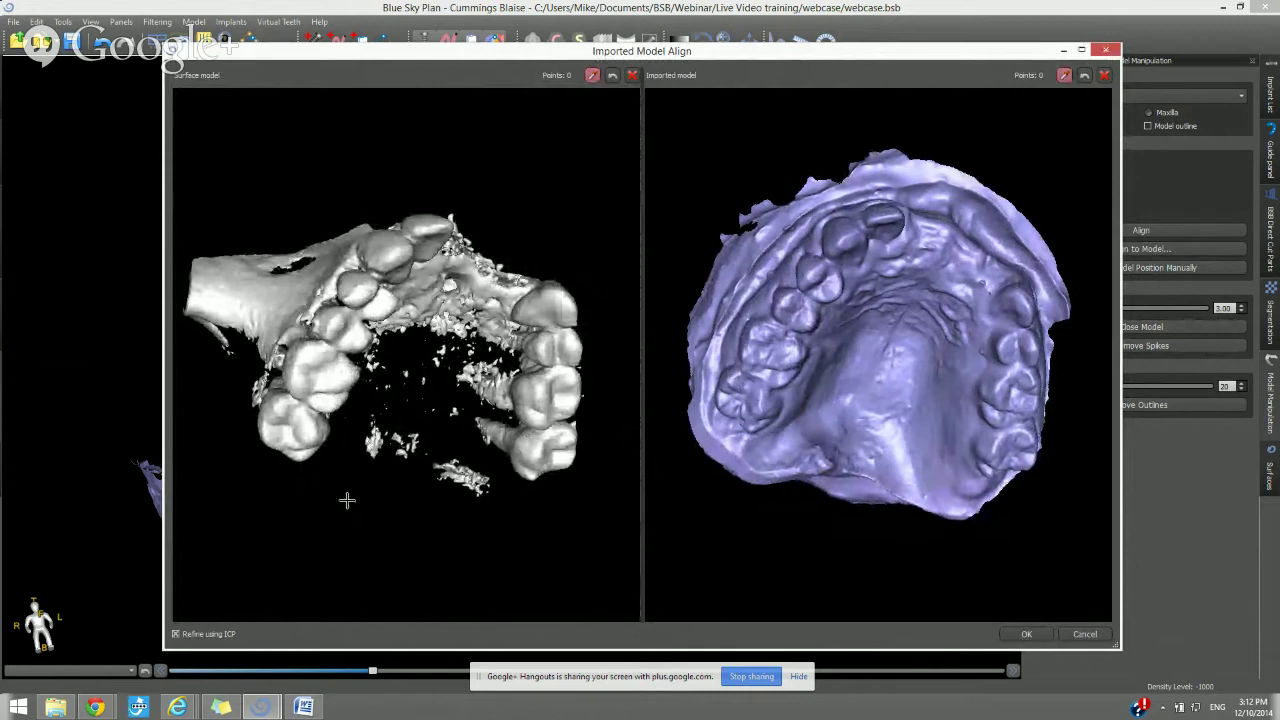
{"action": "key", "text": "space"}
{"action": "key", "text": "space"}
{"action": "key", "text": "space"}
{"action": "left_click", "coordinate": [313, 441]}
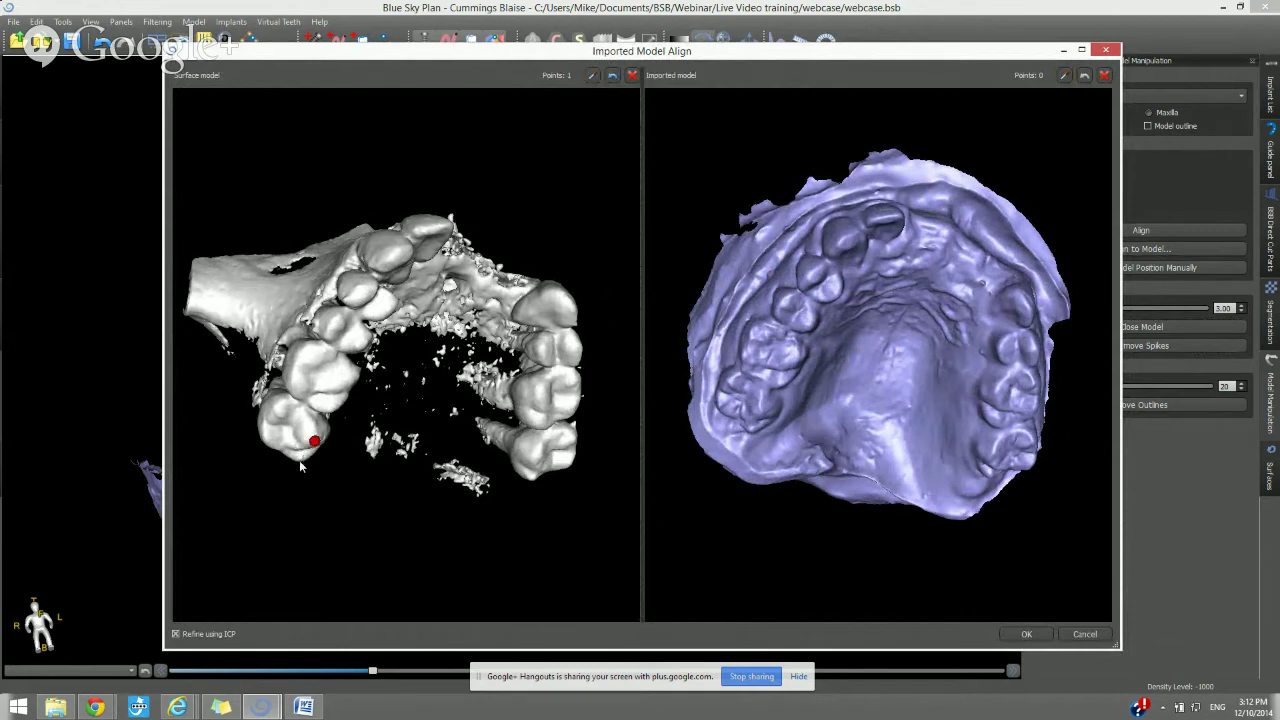
{"action": "left_click", "coordinate": [304, 370]}
{"action": "left_click", "coordinate": [413, 233]}
Add three alignment points to the CT surface on the patient's last two left molars and the adjacent premolar
{"action": "key", "text": "space"}
{"action": "left_click_drag", "start_coordinate": [563, 540], "coordinate": [521, 508]}
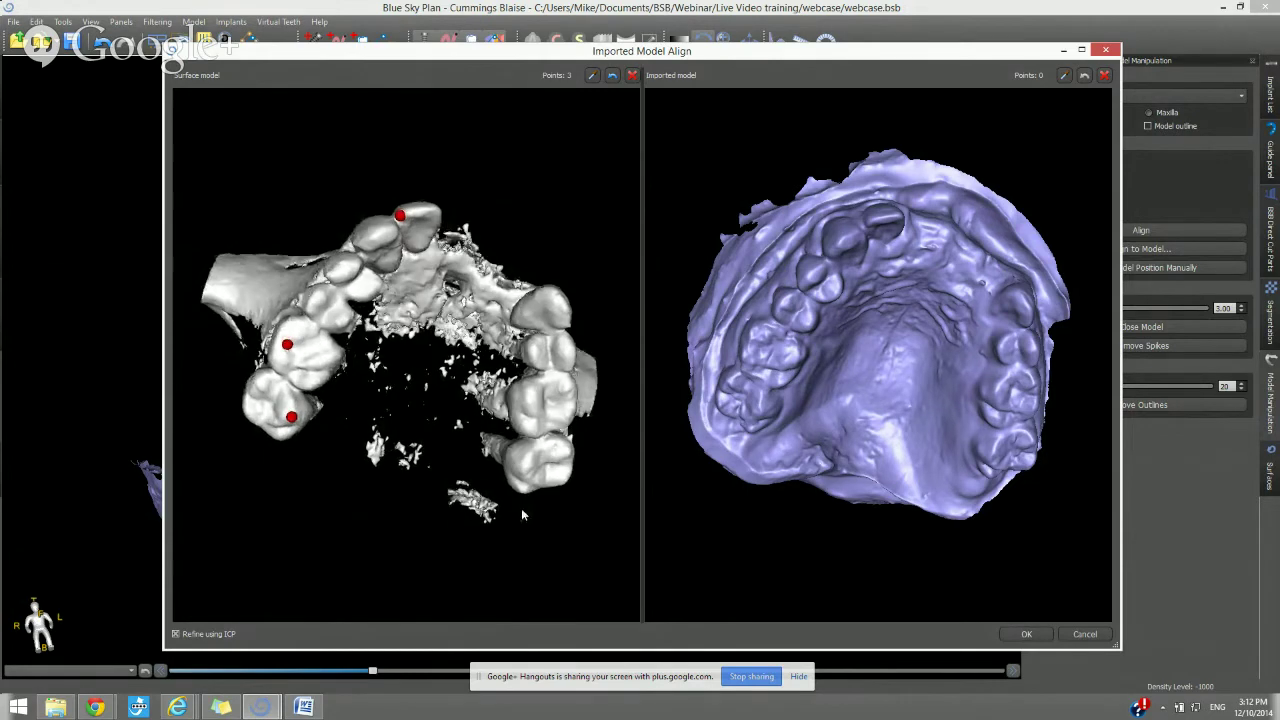
{"action": "left_click", "coordinate": [547, 464]}
{"action": "left_click", "coordinate": [551, 402]}
{"action": "mouse_move", "coordinate": [495, 552]}
{"action": "left_mouse_down"}
{"action": "mouse_move", "coordinate": [518, 520]}
{"action": "mouse_move", "coordinate": [505, 515]}
{"action": "left_mouse_up"}
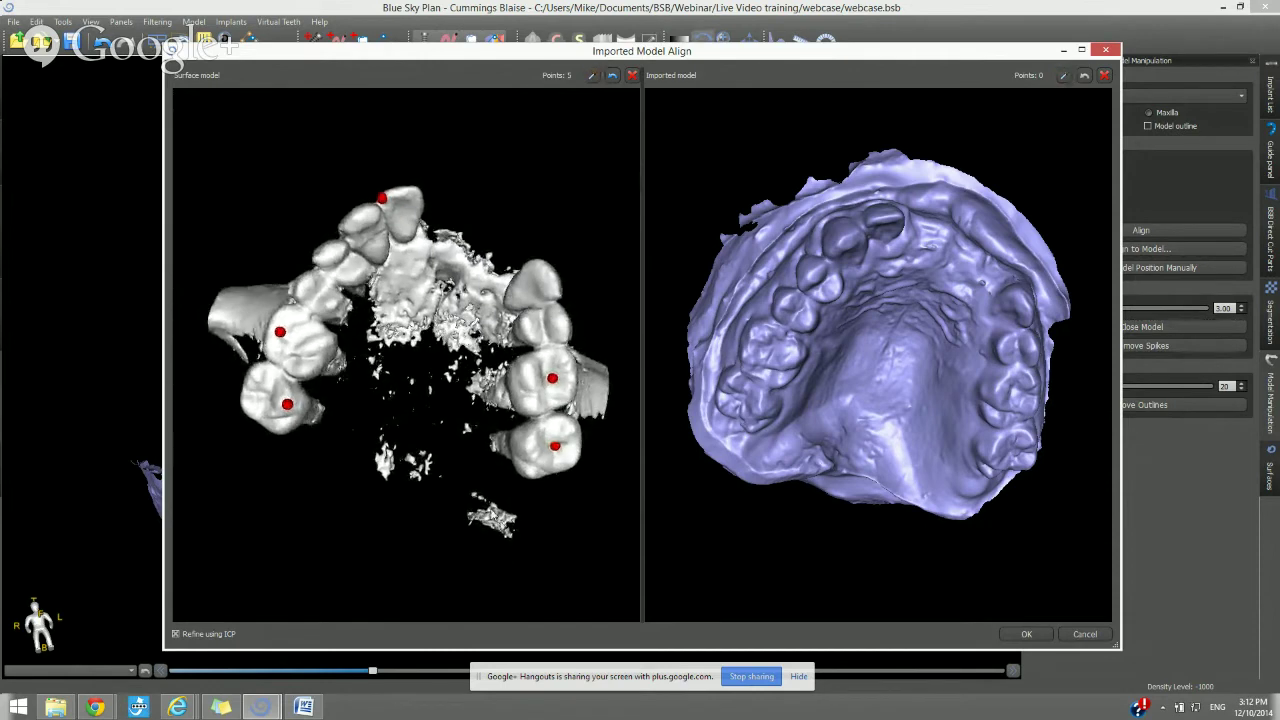
{"action": "left_click", "coordinate": [527, 327]}
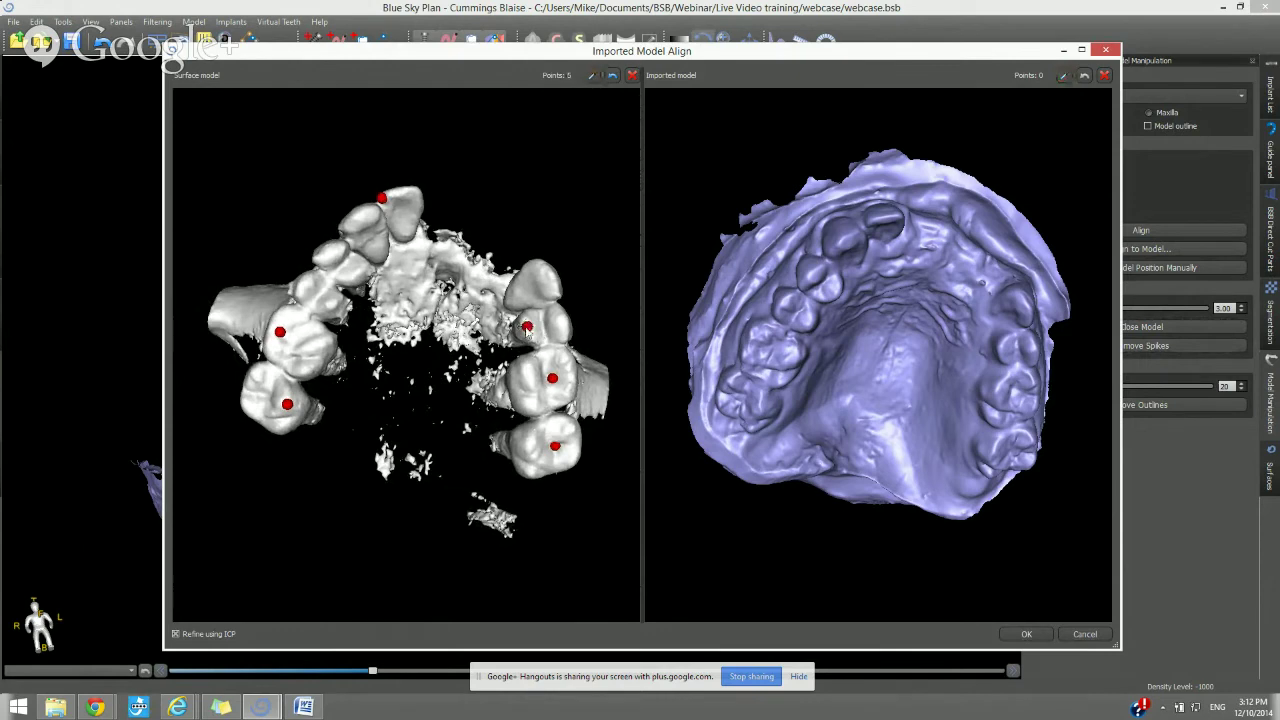
Place the first three matching points on the imported model, on the last two right molars and the front incisor
{"action": "left_click_drag", "start_coordinate": [757, 510], "coordinate": [787, 515]}
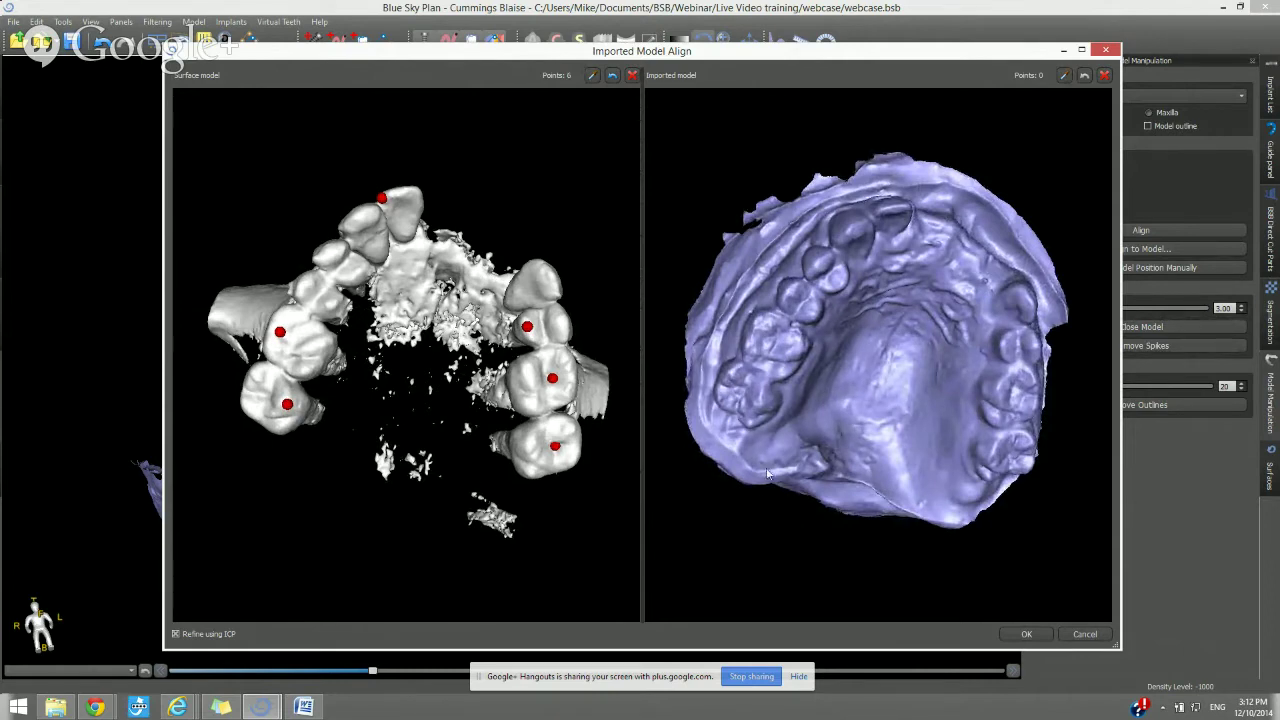
{"action": "mouse_move", "coordinate": [768, 474]}
{"action": "left_mouse_down"}
{"action": "mouse_move", "coordinate": [827, 414]}
{"action": "mouse_move", "coordinate": [831, 430]}
{"action": "left_mouse_up"}
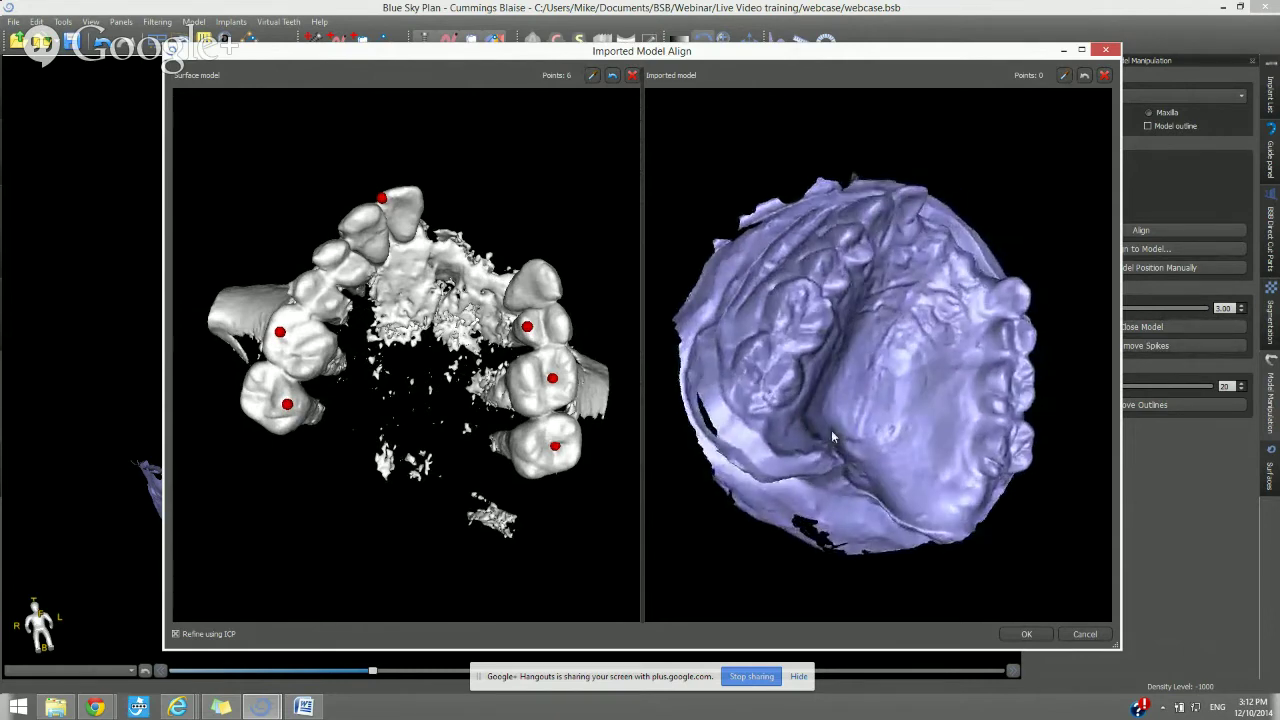
{"action": "left_click", "coordinate": [789, 375]}
{"action": "left_click_drag", "start_coordinate": [839, 400], "coordinate": [793, 406]}
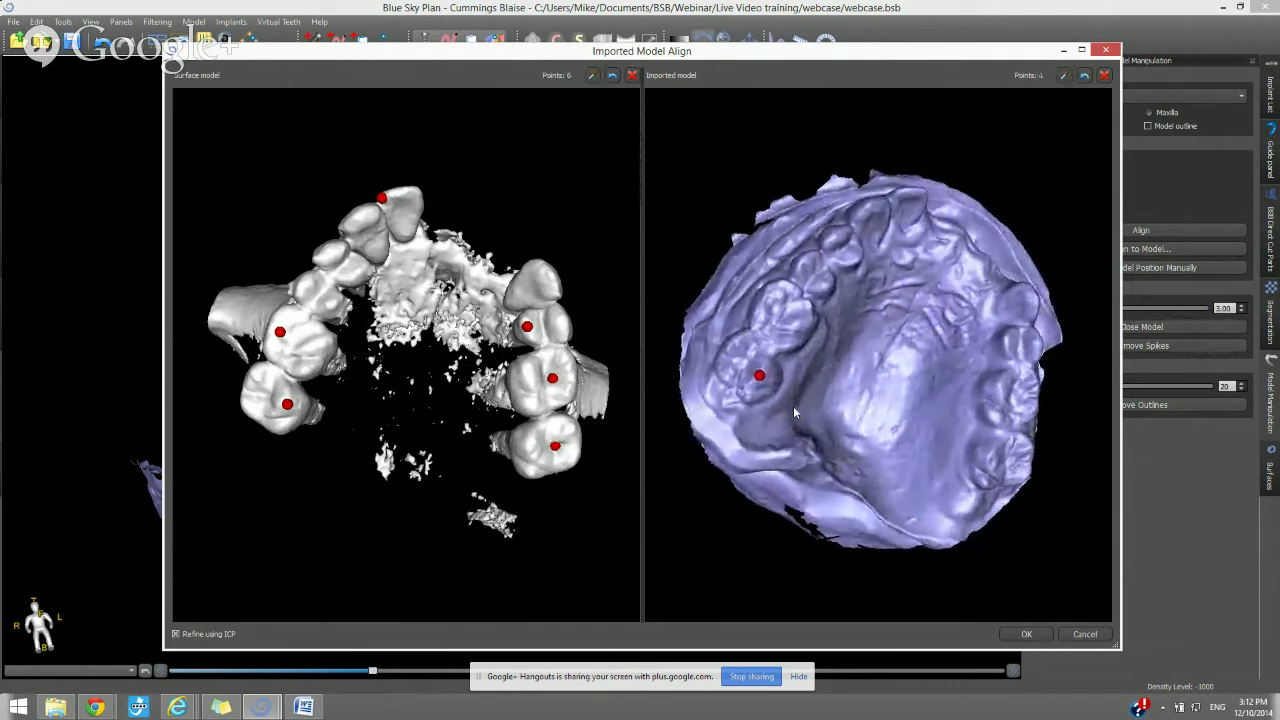
{"action": "left_click", "coordinate": [769, 304]}
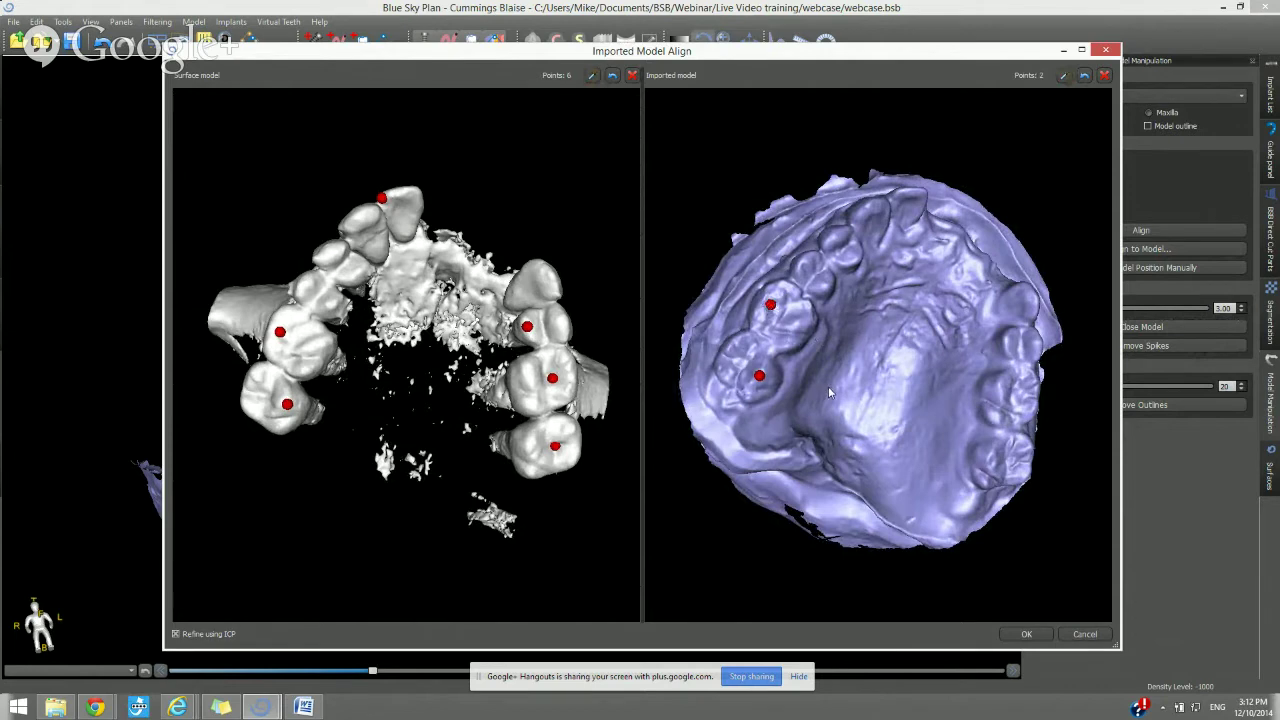
{"action": "left_click_drag", "start_coordinate": [915, 324], "coordinate": [895, 231]}
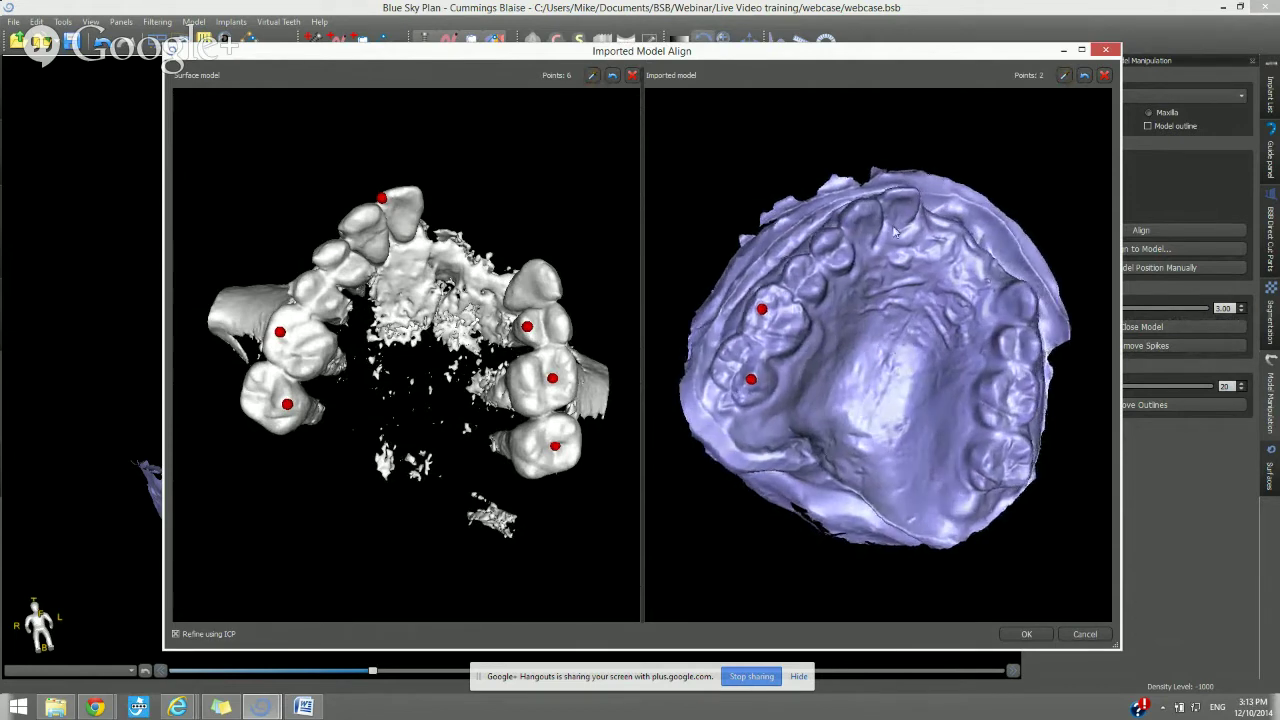
{"action": "left_click", "coordinate": [887, 195]}
Place the remaining three matching points on the imported model, on the last two left molars and the adjacent premolar
{"action": "left_click", "coordinate": [1011, 467]}
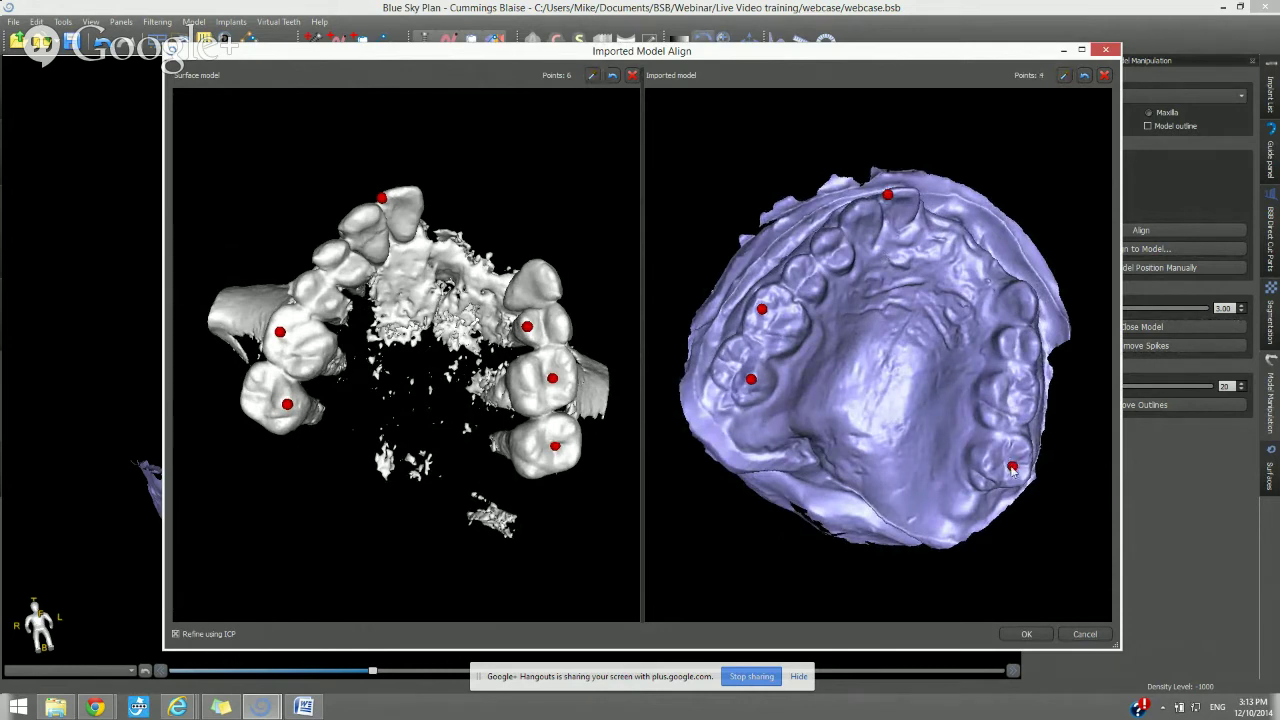
{"action": "left_click", "coordinate": [1021, 396]}
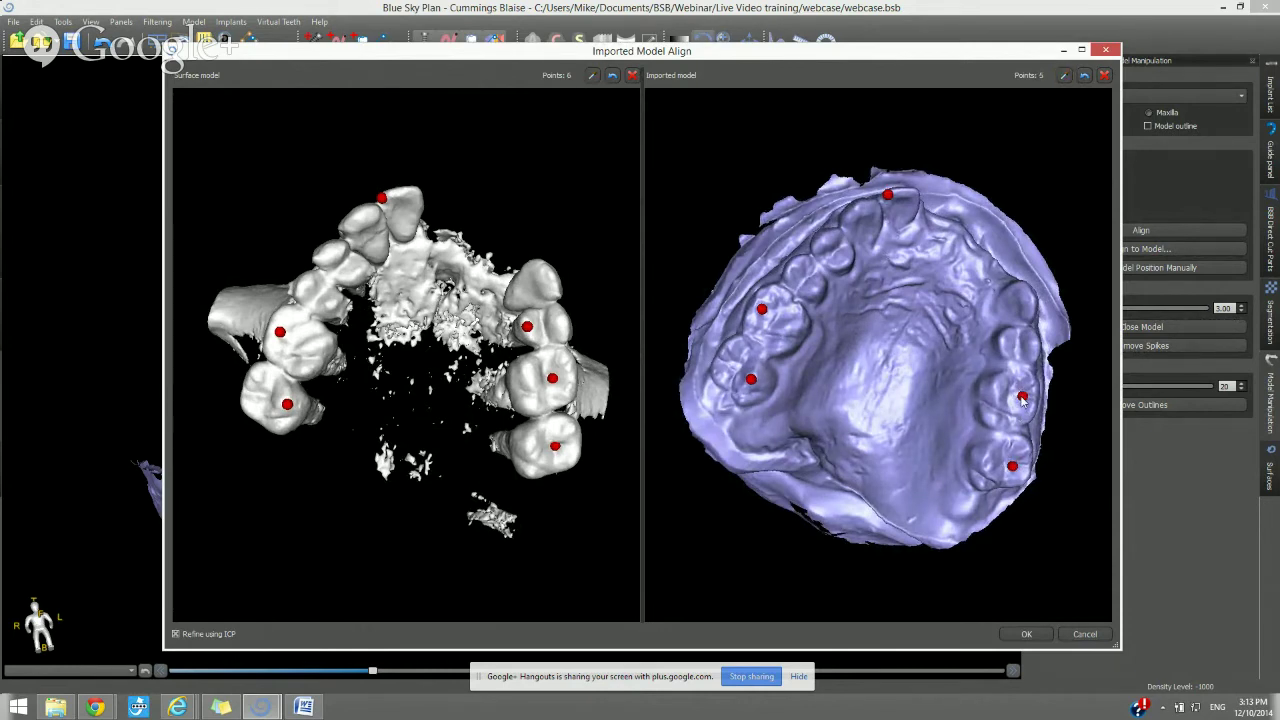
{"action": "left_click", "coordinate": [1001, 340]}
{"action": "left_click_drag", "start_coordinate": [944, 388], "coordinate": [924, 419]}
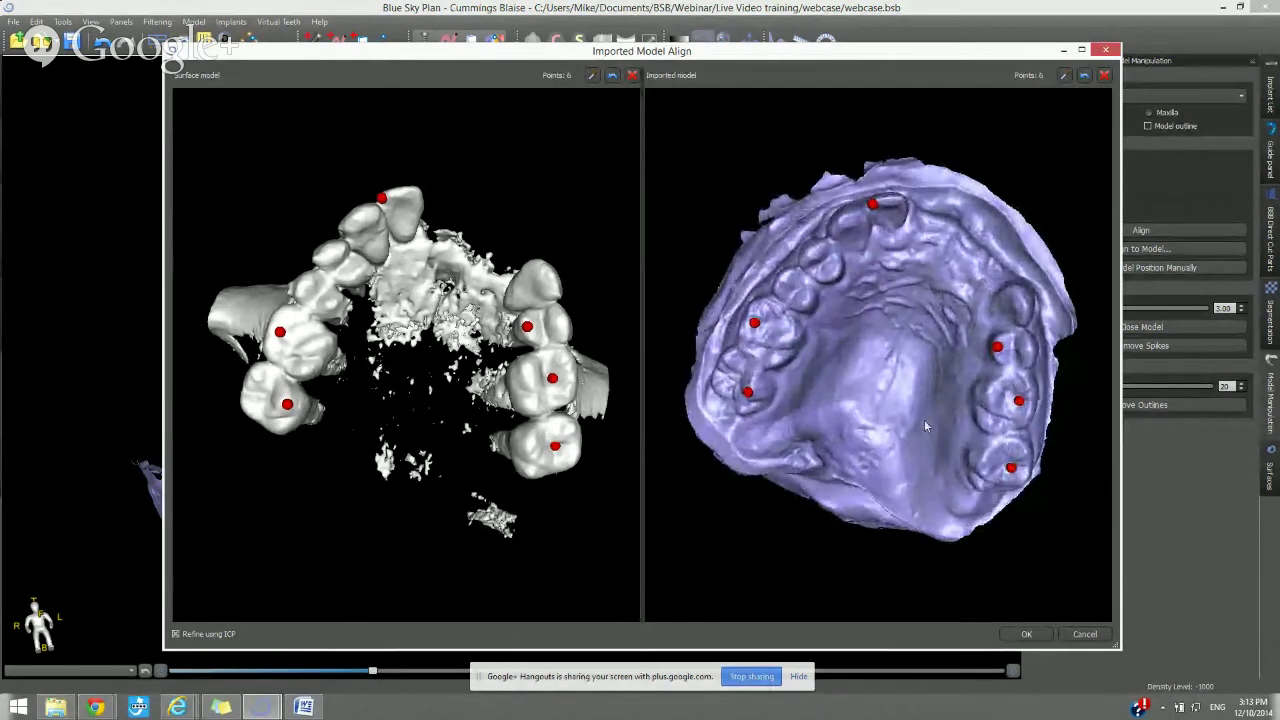
Apply the point alignment with ICP refinement and inspect the overlap of the two models in 3D
{"action": "left_click", "coordinate": [1024, 634]}
{"action": "left_click_drag", "start_coordinate": [1021, 638], "coordinate": [825, 588]}
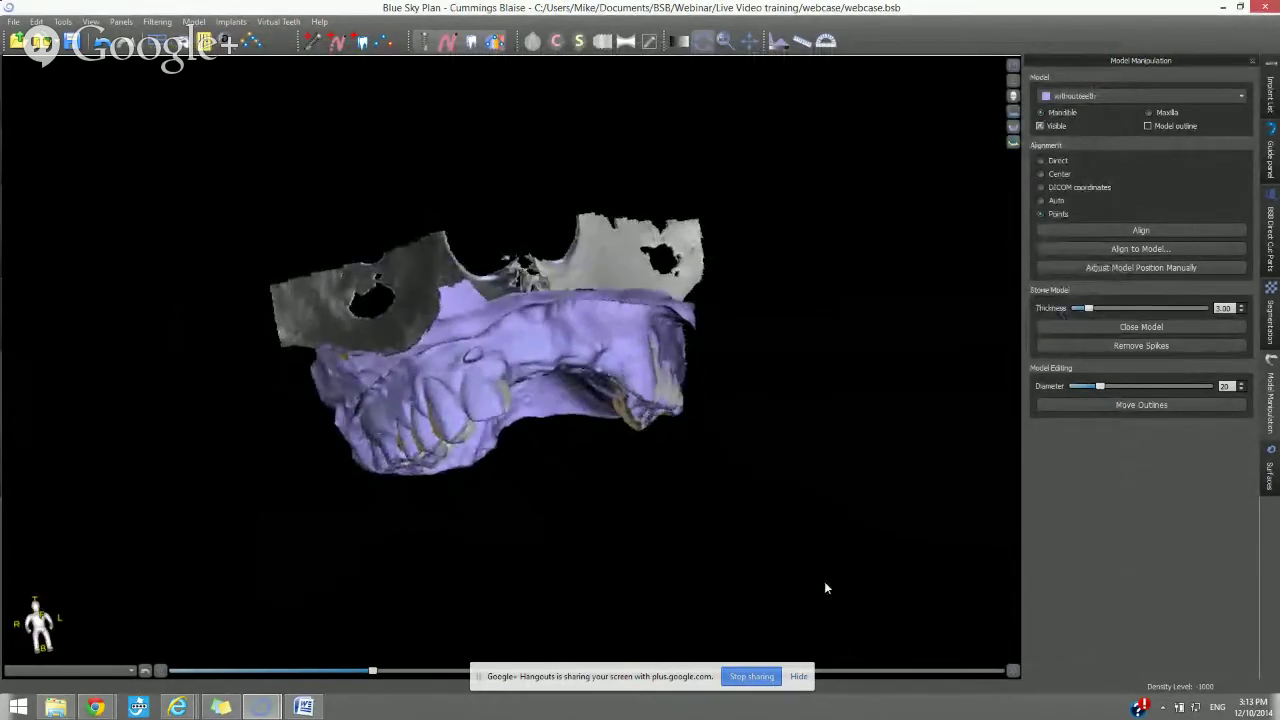
{"action": "left_click_drag", "start_coordinate": [634, 500], "coordinate": [646, 526]}
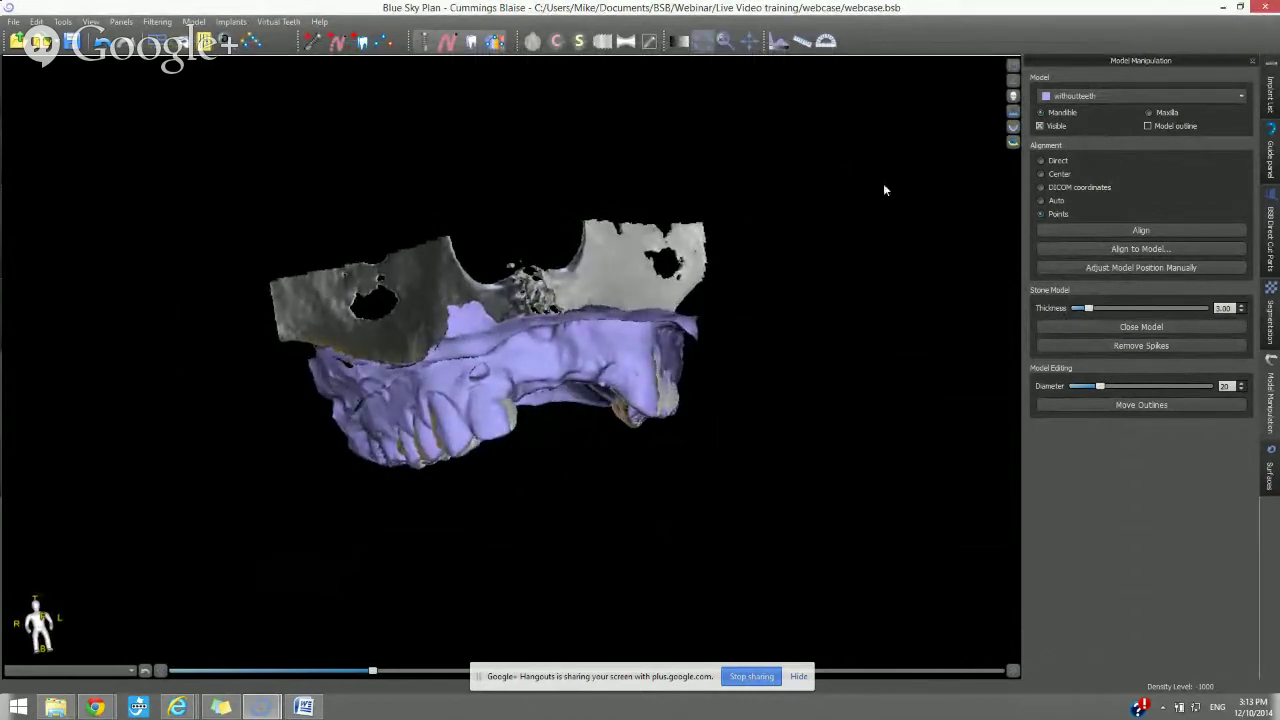
Return to the multi-view layout and show the withoutteeth model's outline on the CT slices
{"action": "left_click", "coordinate": [1012, 68]}
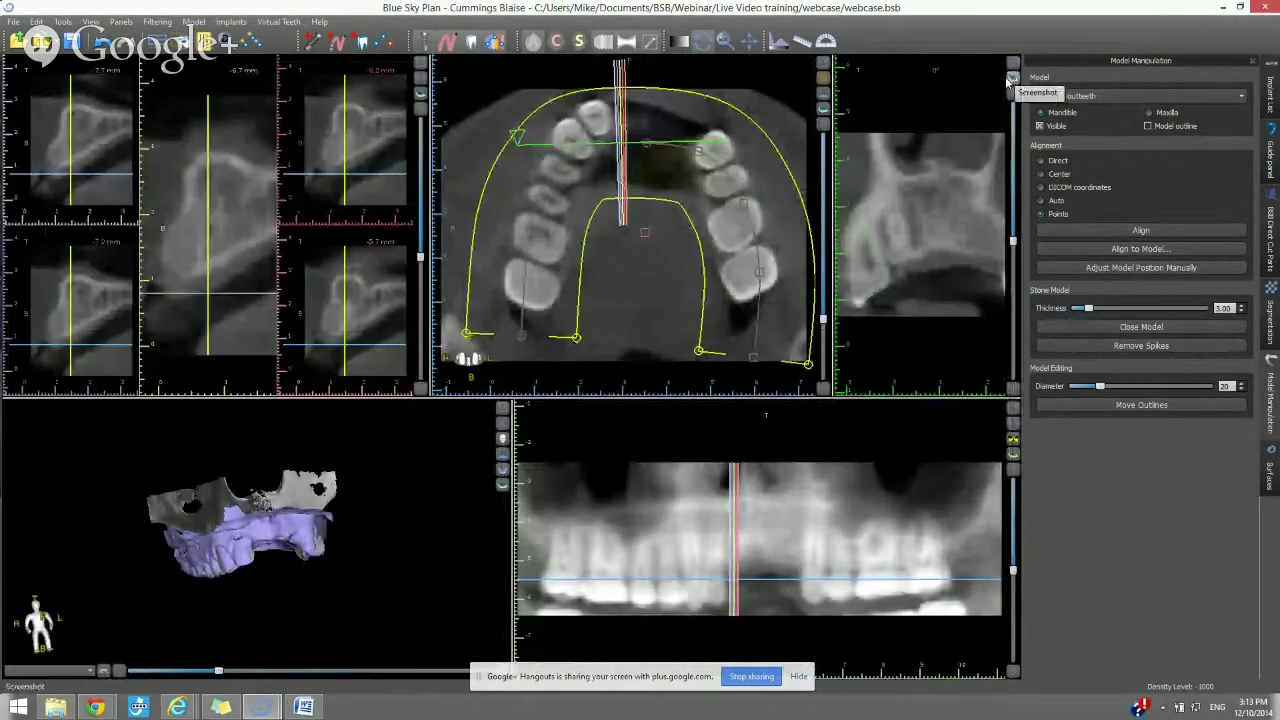
{"action": "left_click", "coordinate": [1147, 126]}
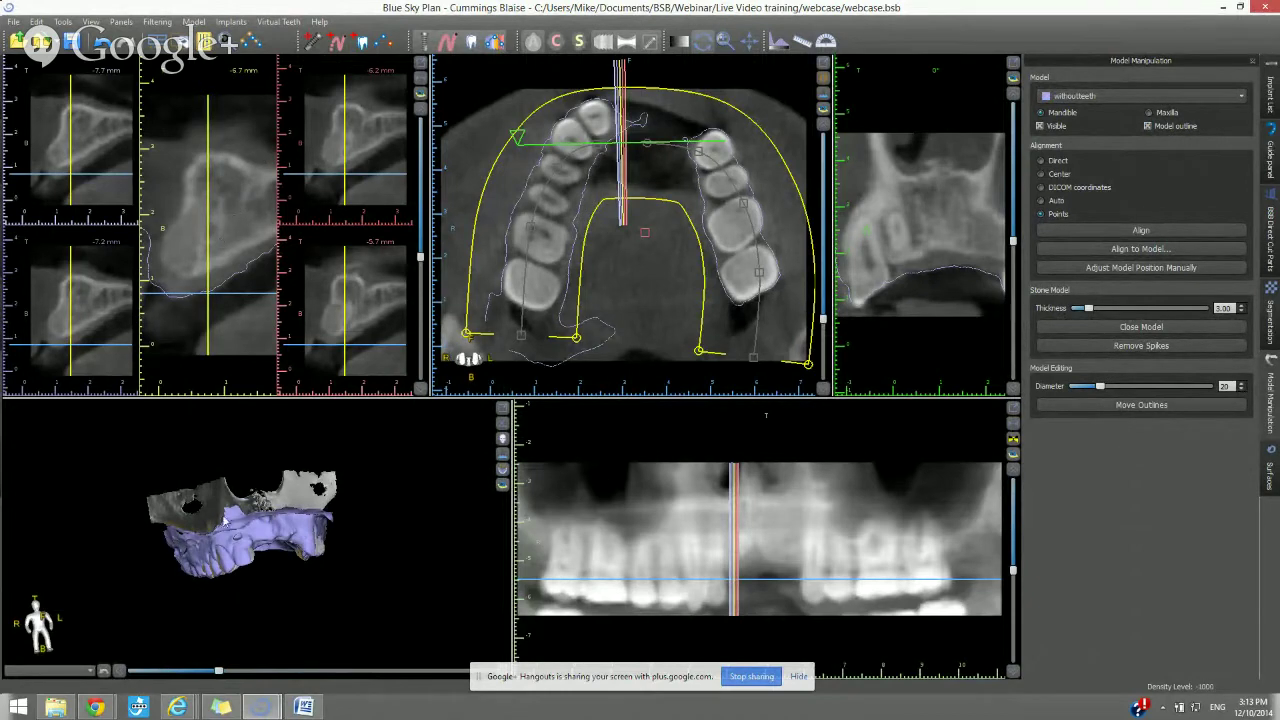
Examine how the model outline follows the patient's right molars through successive cross-sectional slices
{"action": "left_click", "coordinate": [595, 536]}
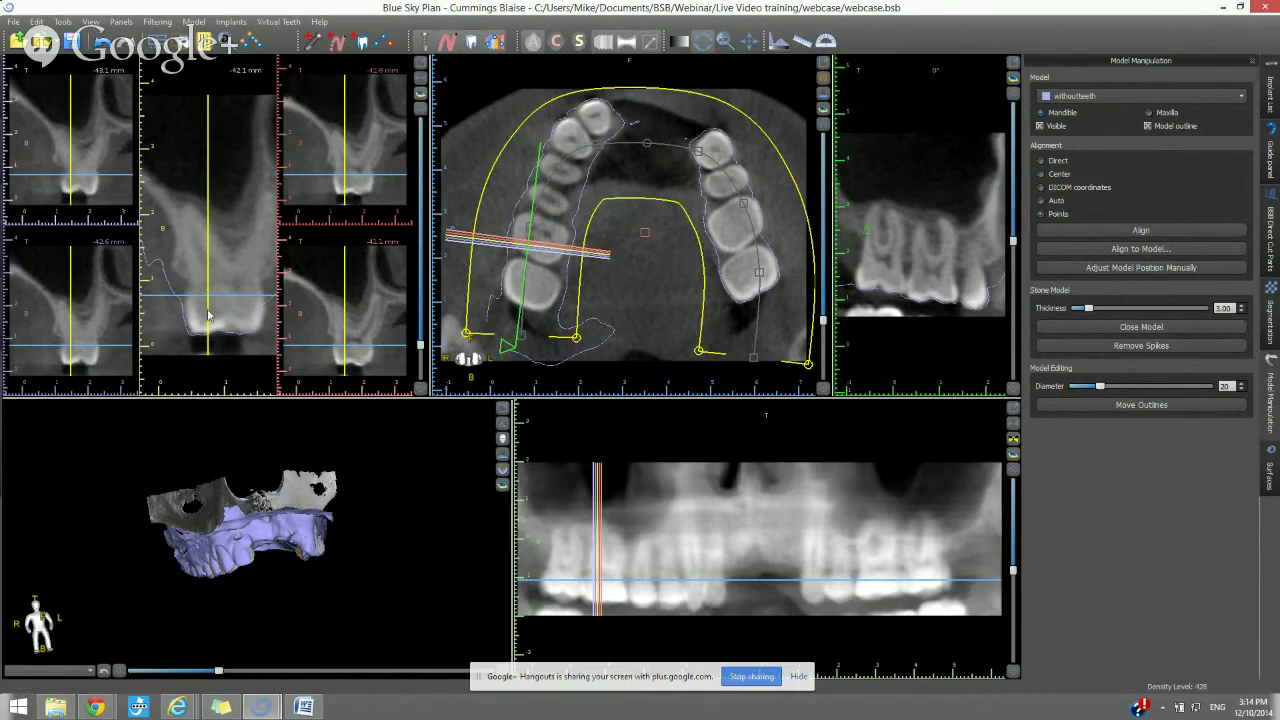
{"action": "left_click", "coordinate": [421, 110]}
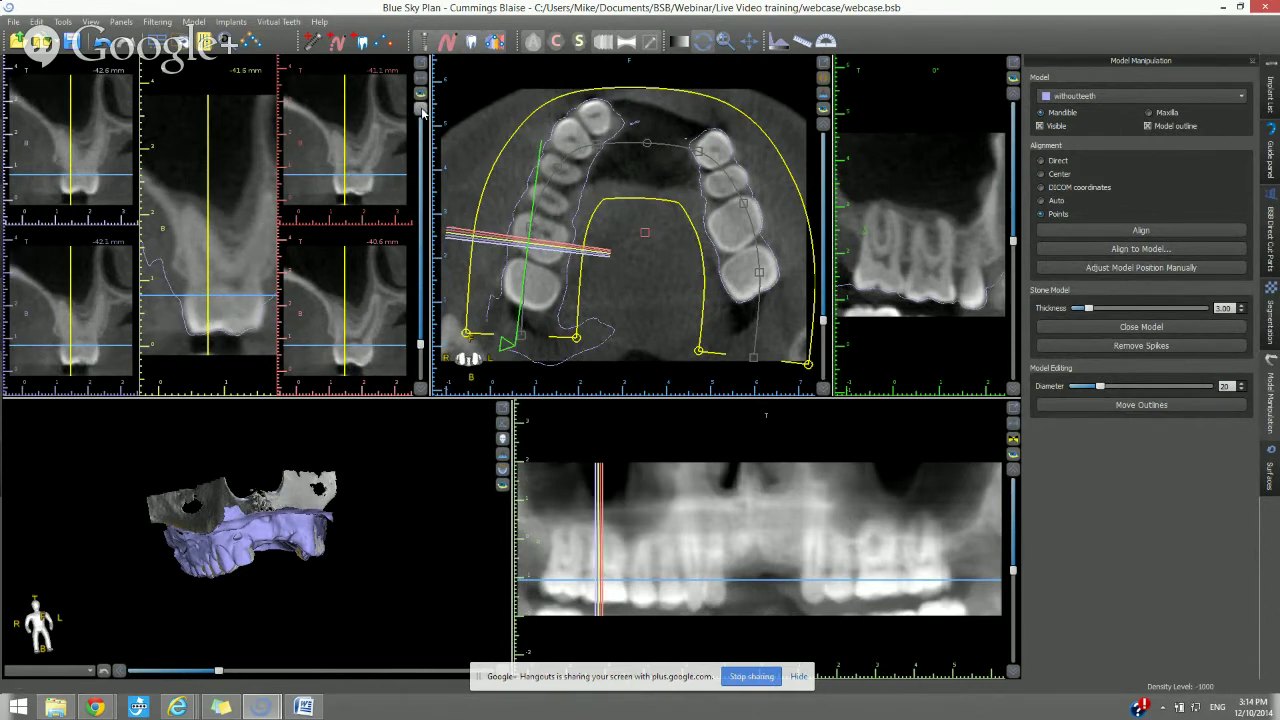
{"action": "left_click", "coordinate": [421, 110]}
{"action": "left_click", "coordinate": [421, 110]}
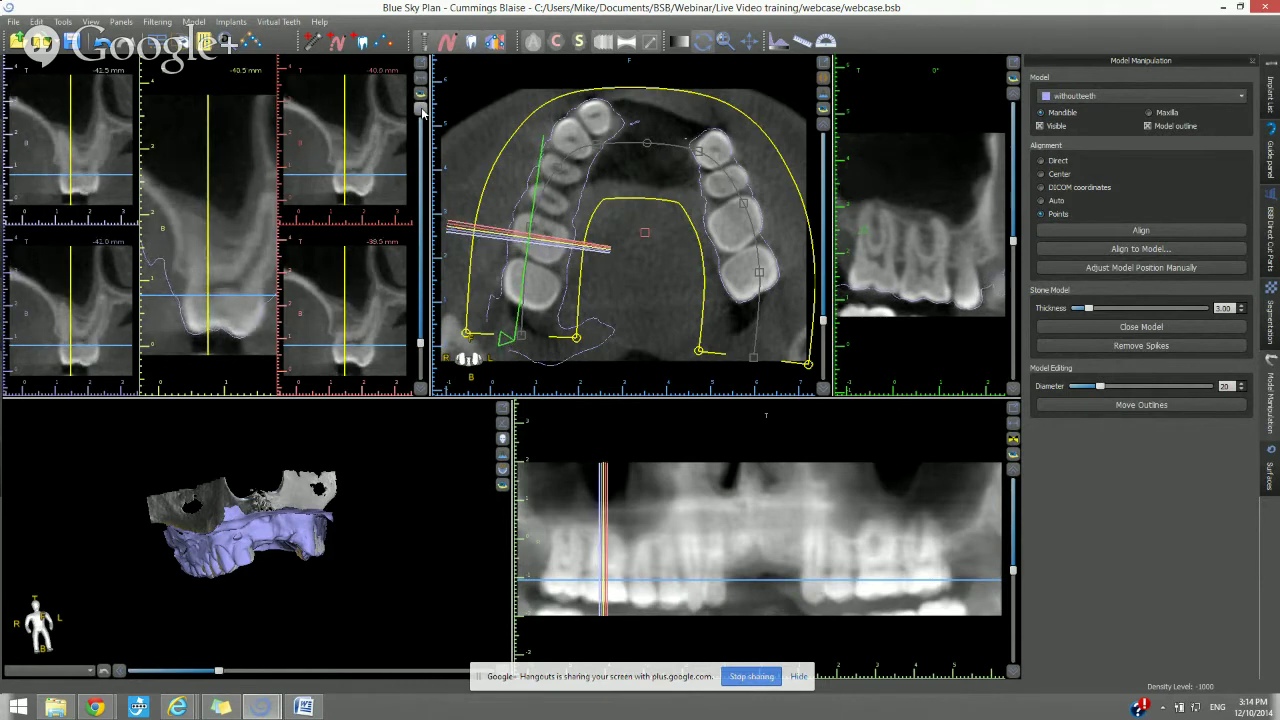
{"action": "left_click", "coordinate": [421, 110]}
{"action": "left_click", "coordinate": [421, 110]}
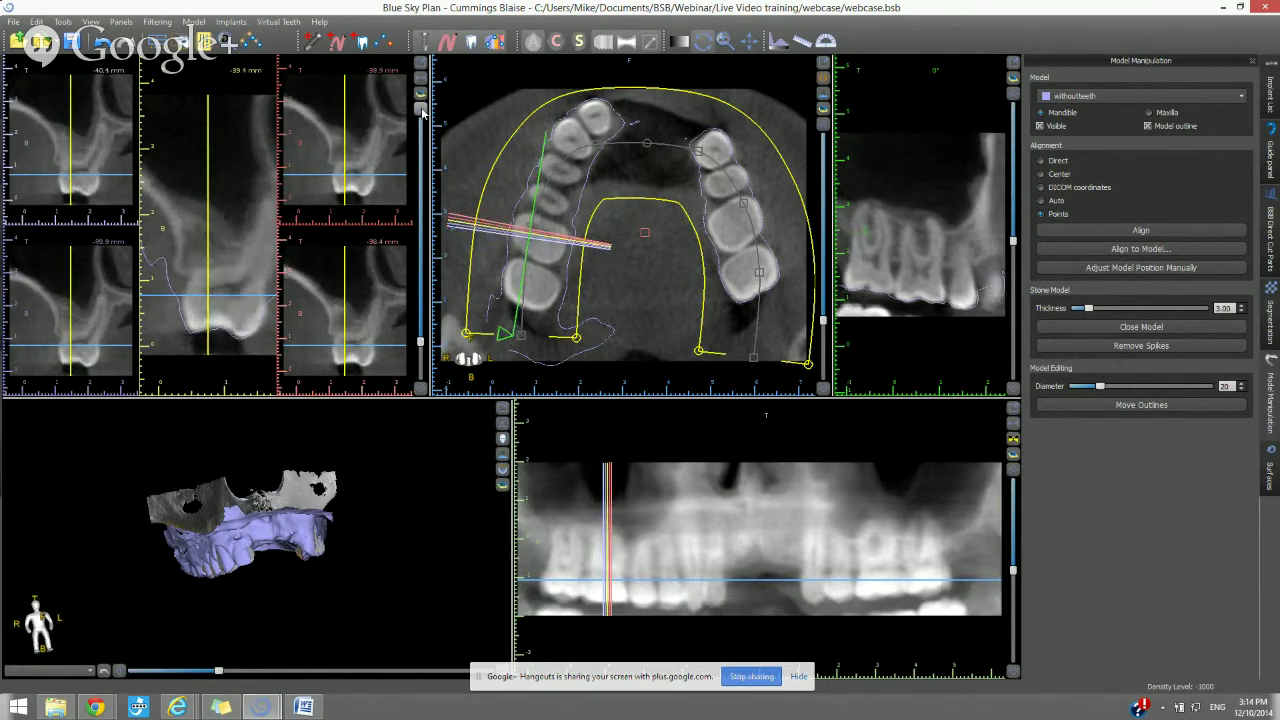
{"action": "left_click", "coordinate": [421, 110]}
{"action": "left_click", "coordinate": [421, 110]}
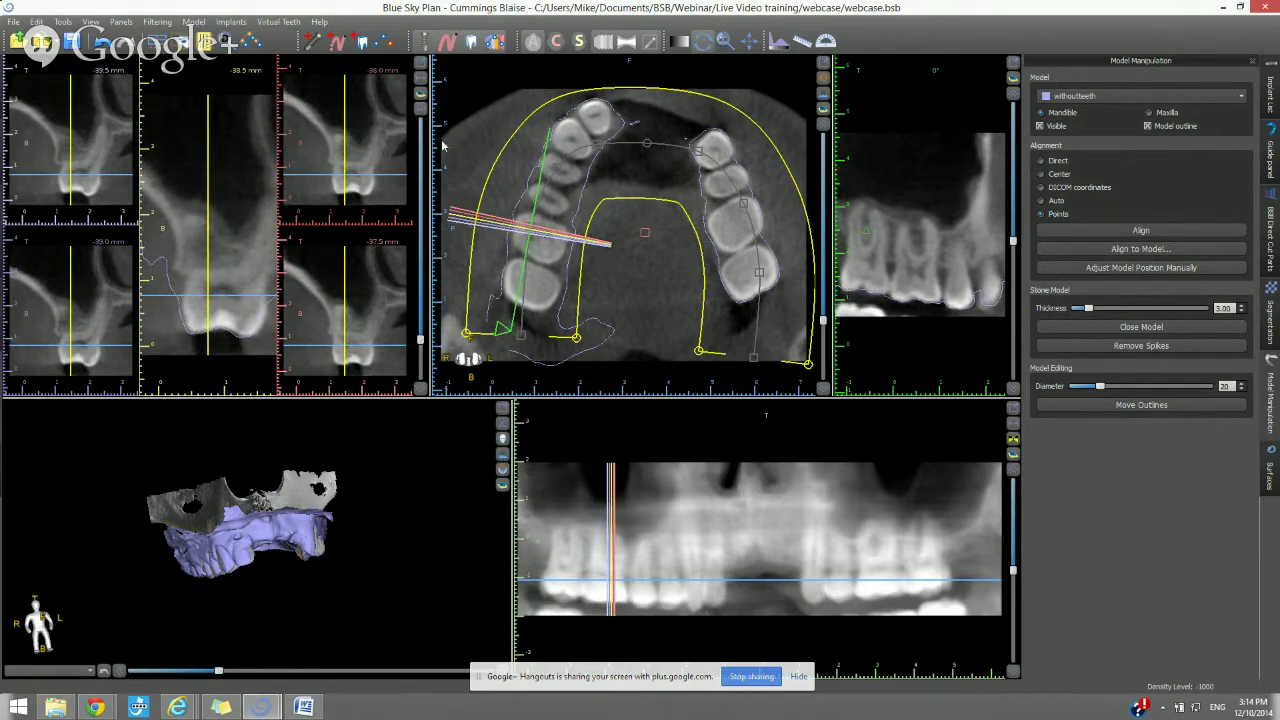
{"action": "left_click", "coordinate": [421, 110]}
{"action": "left_click", "coordinate": [421, 110]}
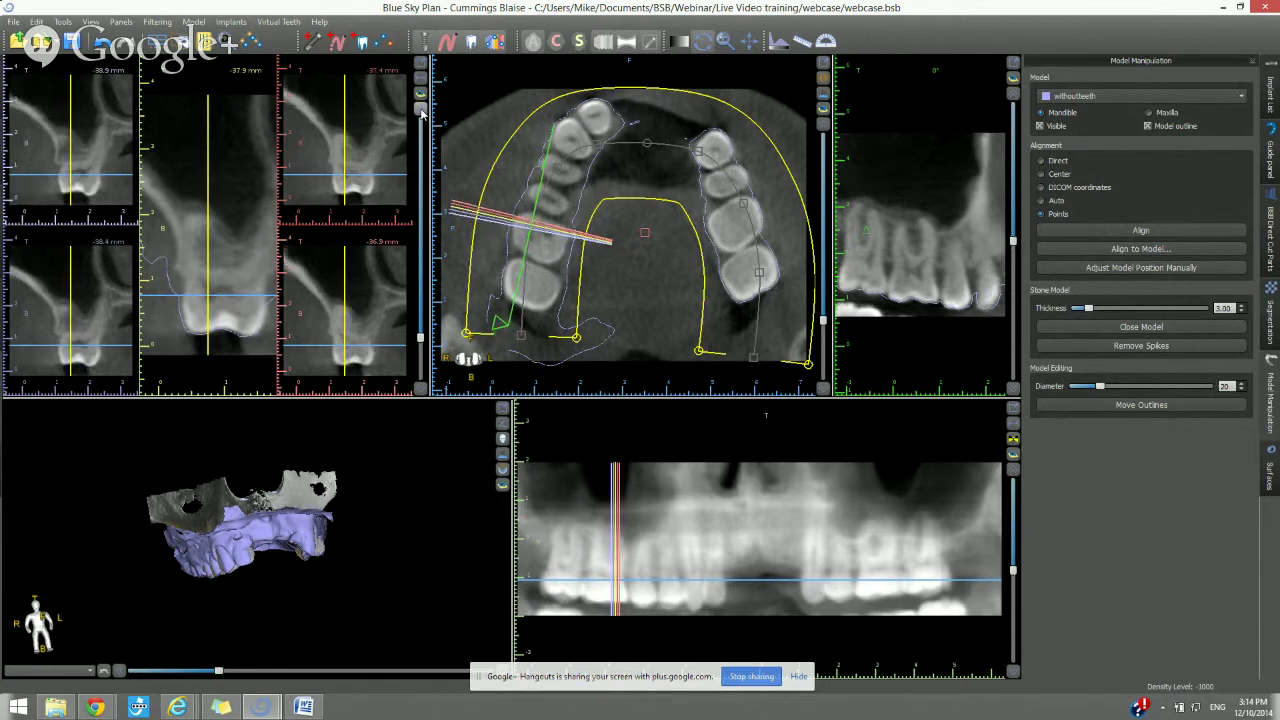
{"action": "left_click", "coordinate": [421, 110]}
{"action": "left_click", "coordinate": [421, 110]}
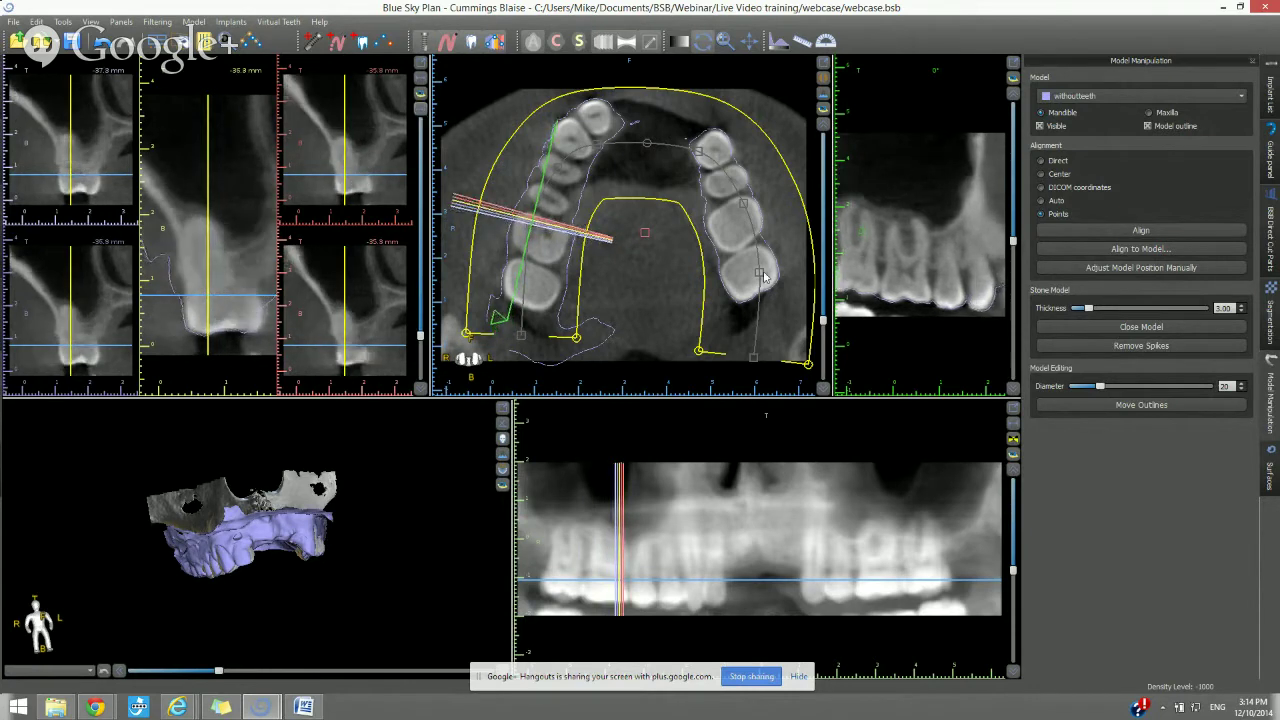
Examine how the model outline follows the teeth of the whole arch through successive axial slices
{"action": "left_click", "coordinate": [823, 126]}
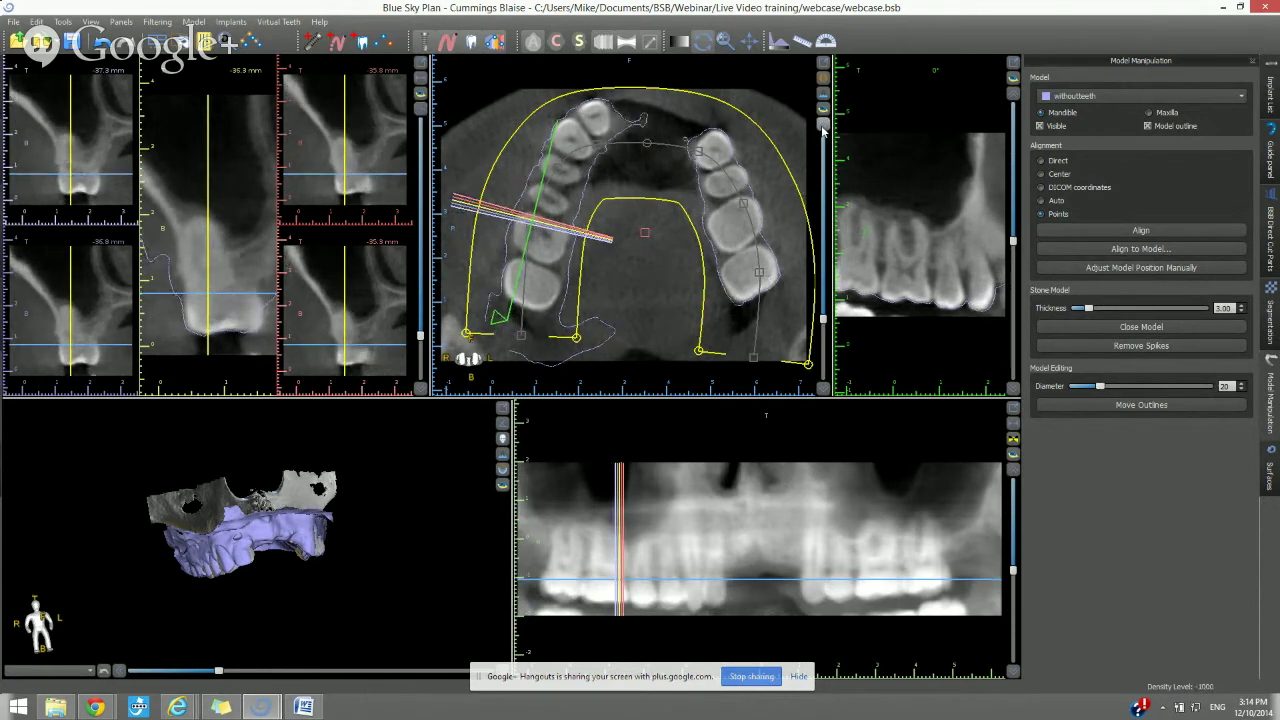
{"action": "left_click", "coordinate": [825, 388]}
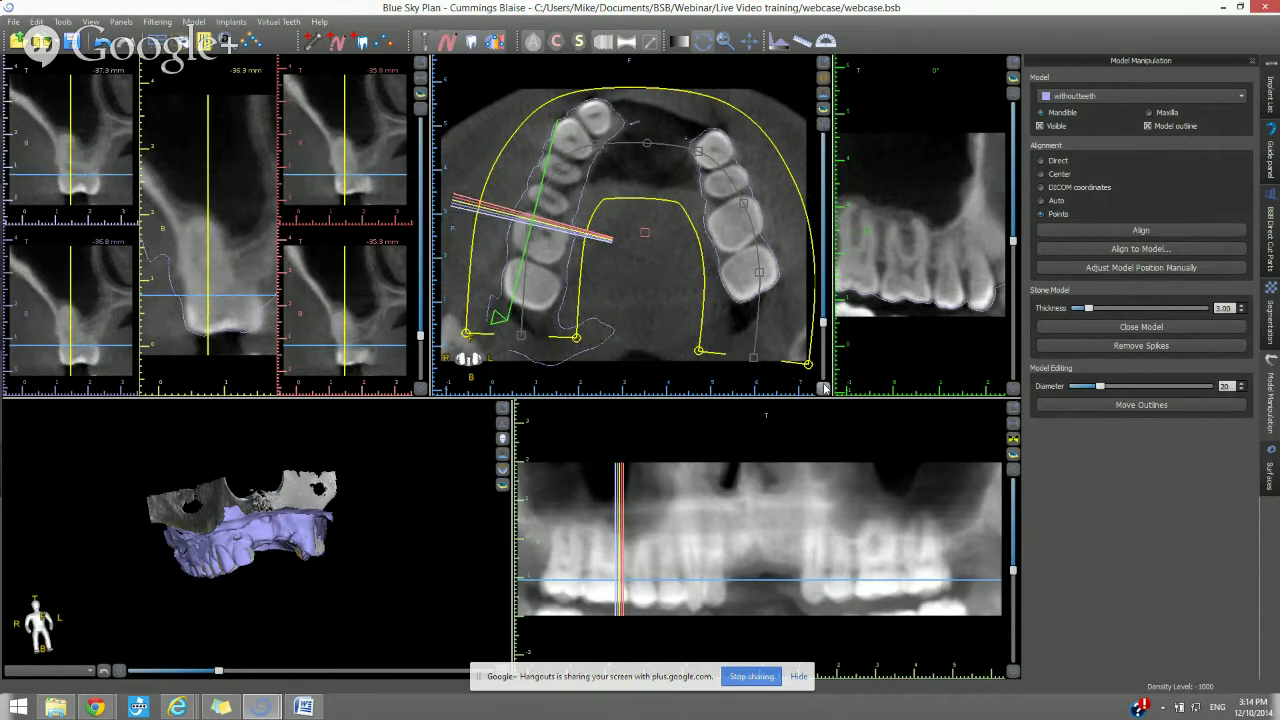
{"action": "left_click", "coordinate": [825, 388]}
{"action": "left_click", "coordinate": [825, 388]}
{"action": "left_click", "coordinate": [825, 388]}
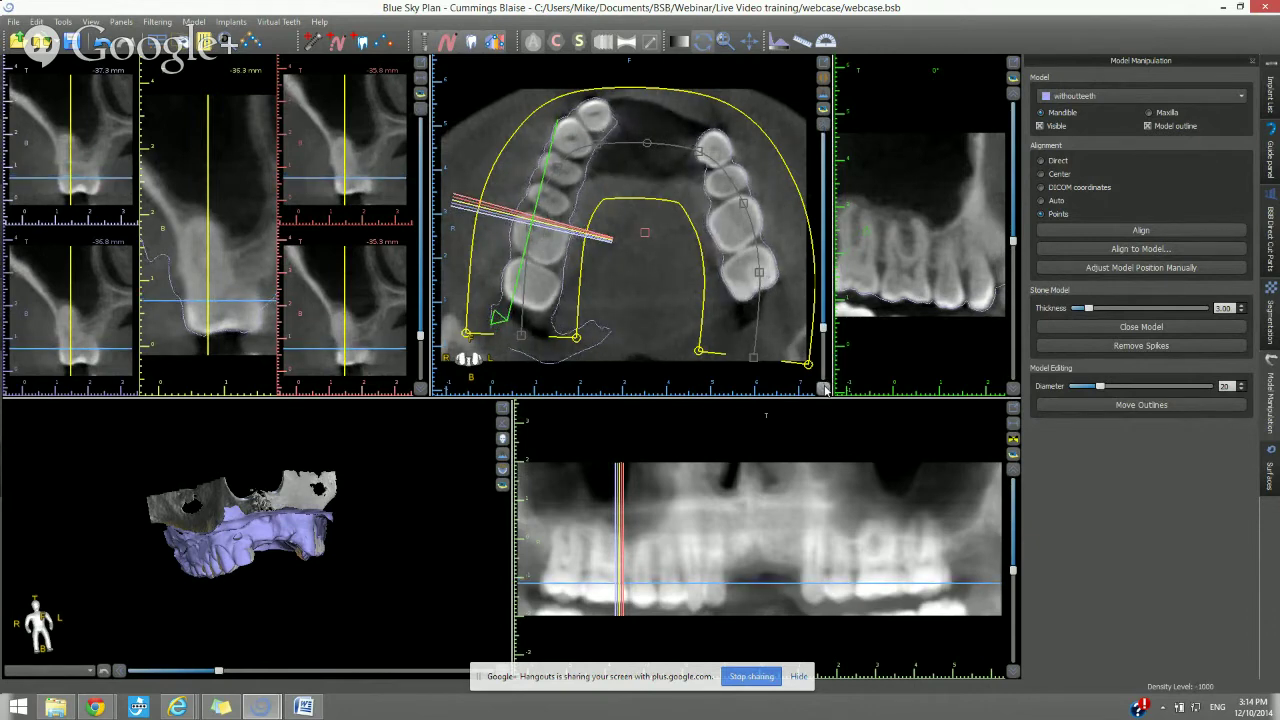
{"action": "left_click", "coordinate": [825, 388]}
{"action": "left_click", "coordinate": [825, 388]}
{"action": "left_click", "coordinate": [825, 388]}
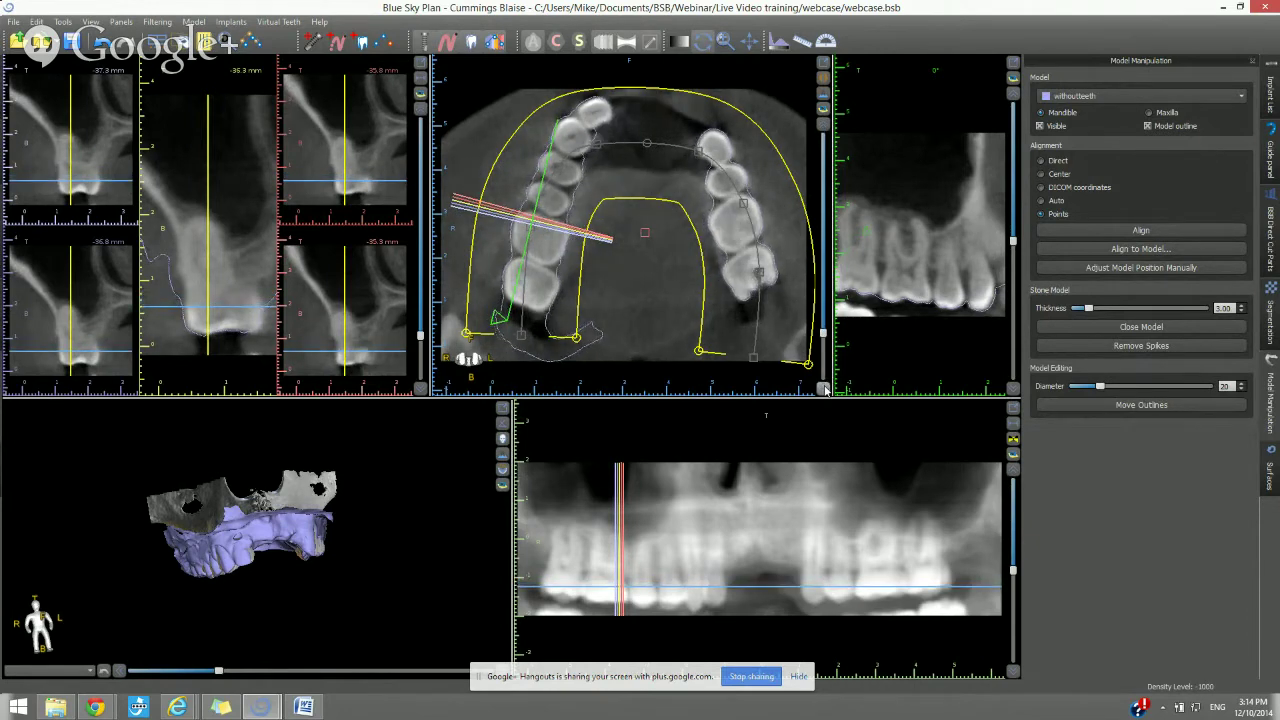
{"action": "left_click", "coordinate": [825, 388]}
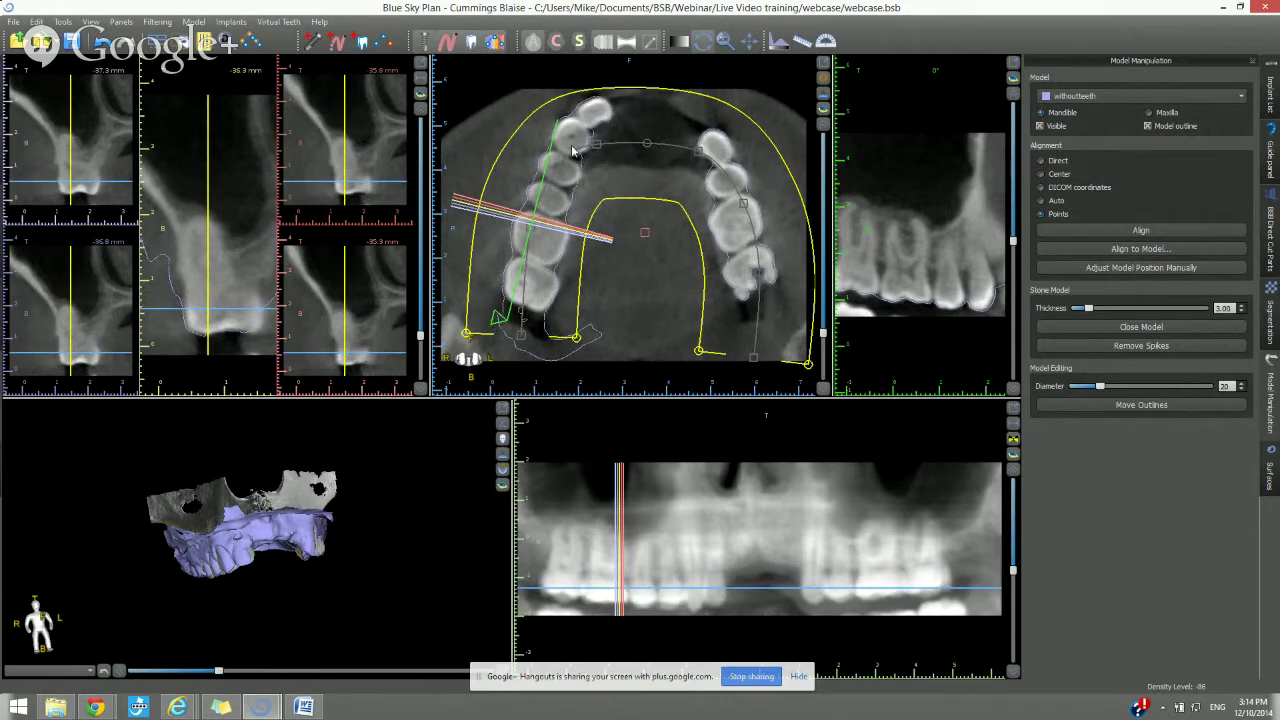
{"action": "left_click", "coordinate": [825, 388]}
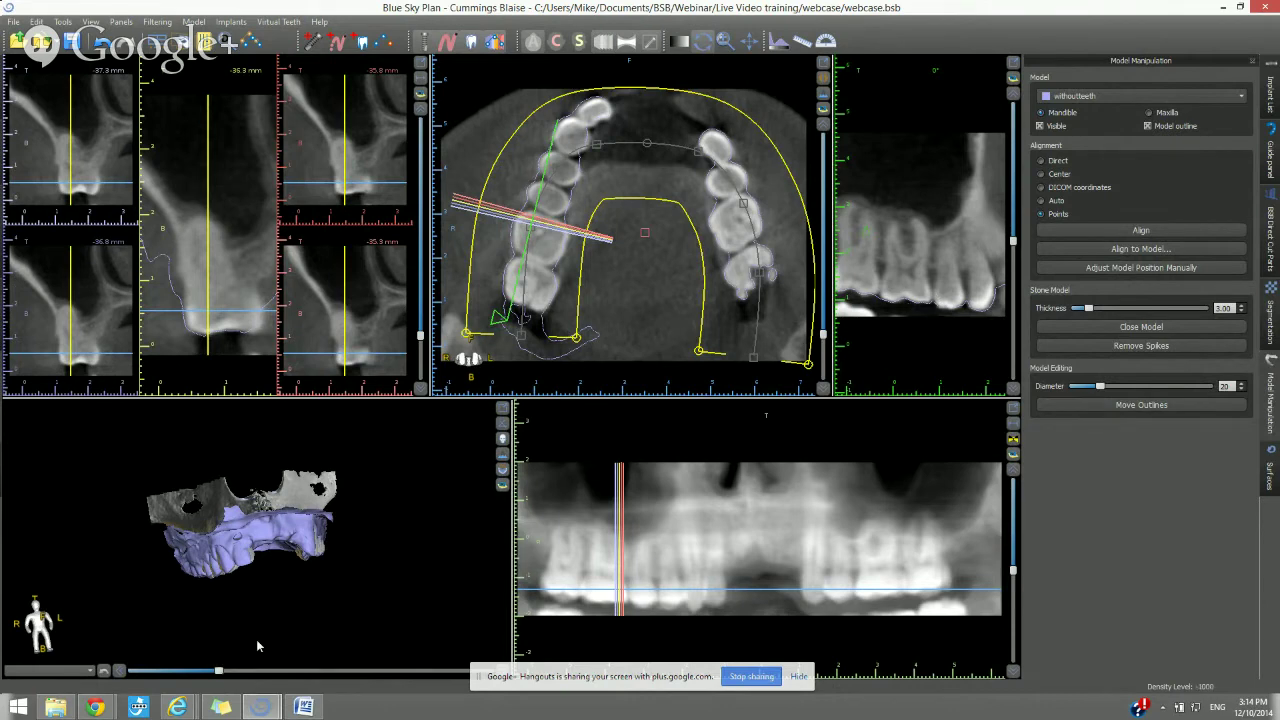
Turn on manual position adjustment for the withoutteeth model and enlarge the 3D view
{"action": "left_click_drag", "start_coordinate": [256, 639], "coordinate": [288, 597]}
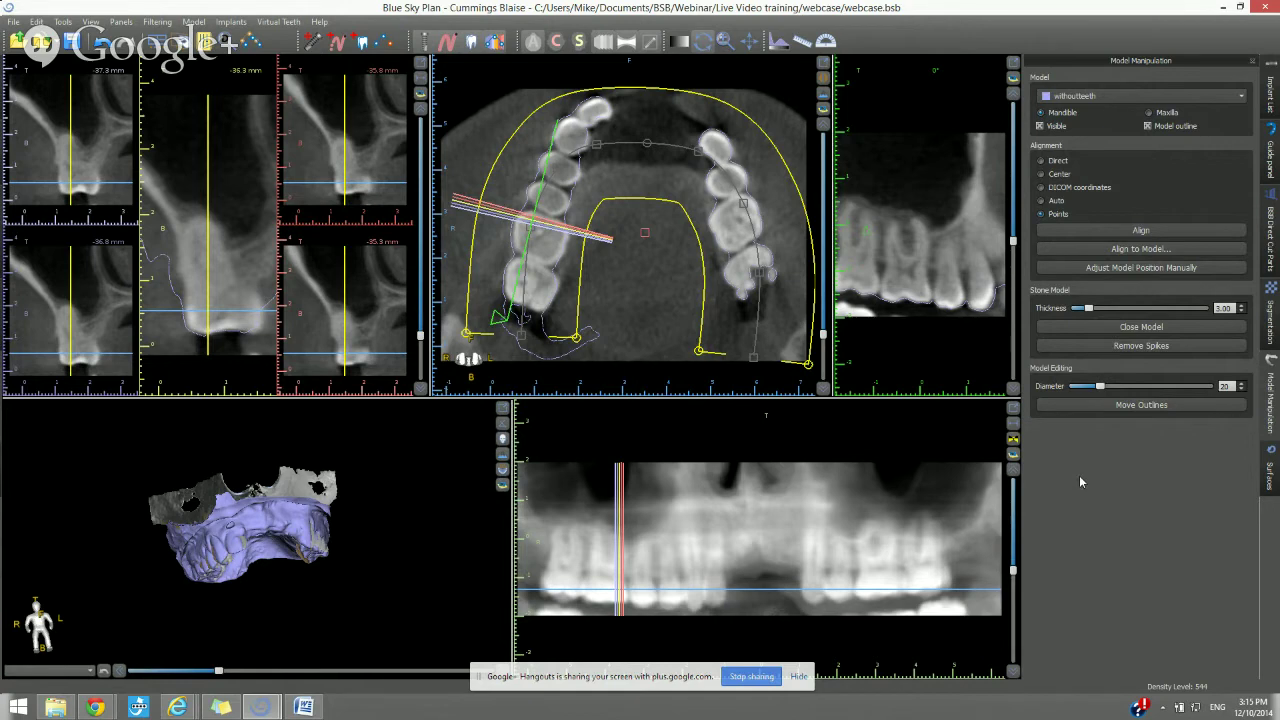
{"action": "left_click", "coordinate": [1112, 268]}
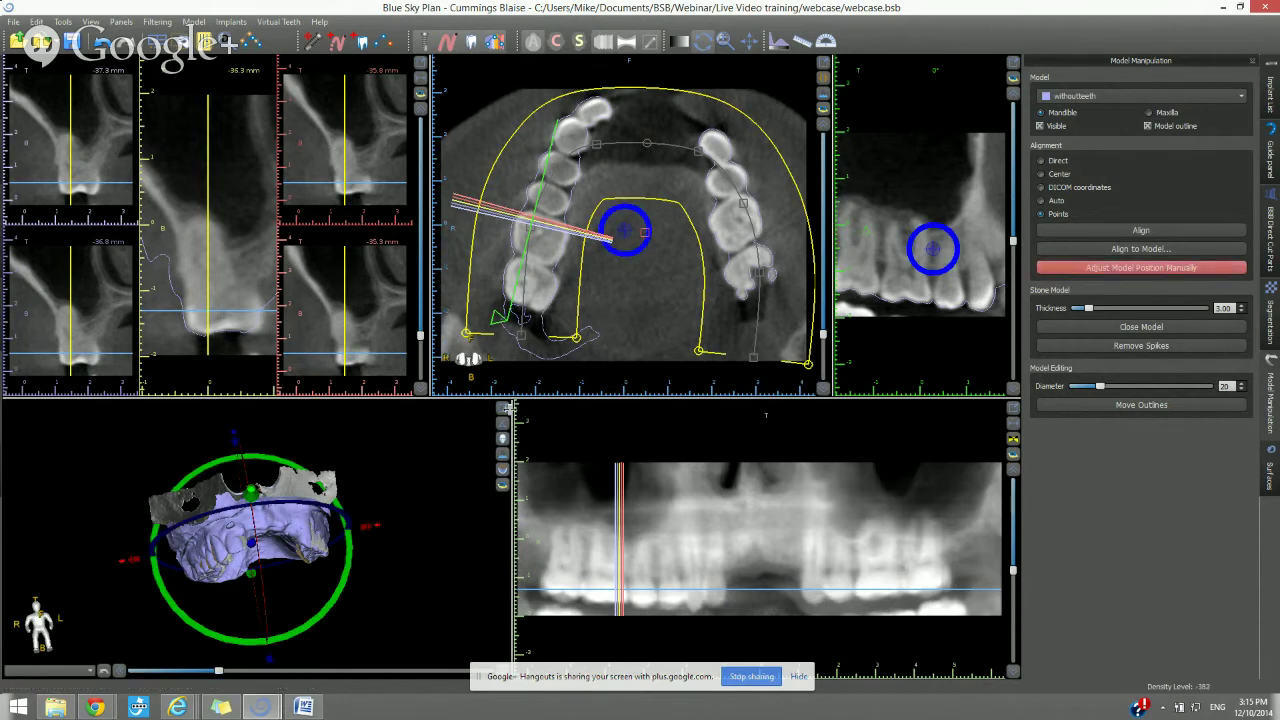
{"action": "left_click", "coordinate": [502, 409]}
{"action": "scroll", "coordinate": [889, 265], "scroll_direction": "down", "scroll_amount": 5}
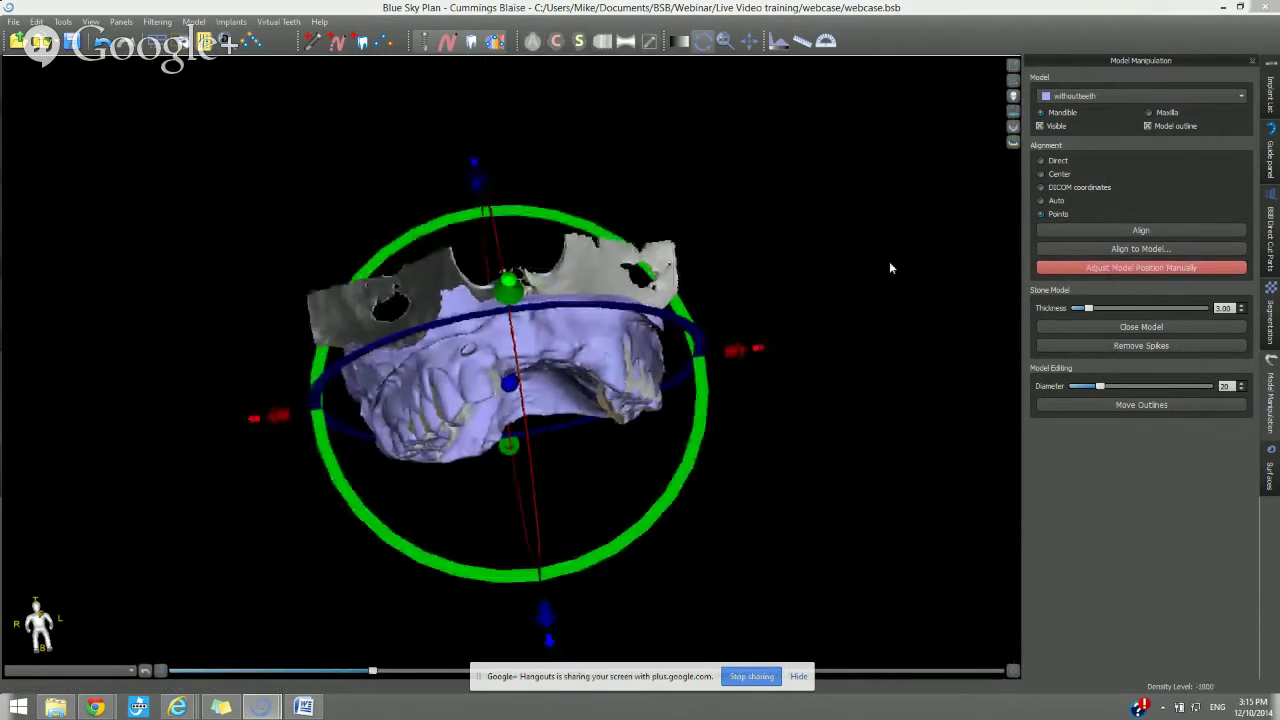
Try shifting the withoutteeth model sideways and rotating it with the manual position handles, and undo both changes
{"action": "left_click_drag", "start_coordinate": [838, 312], "coordinate": [879, 298]}
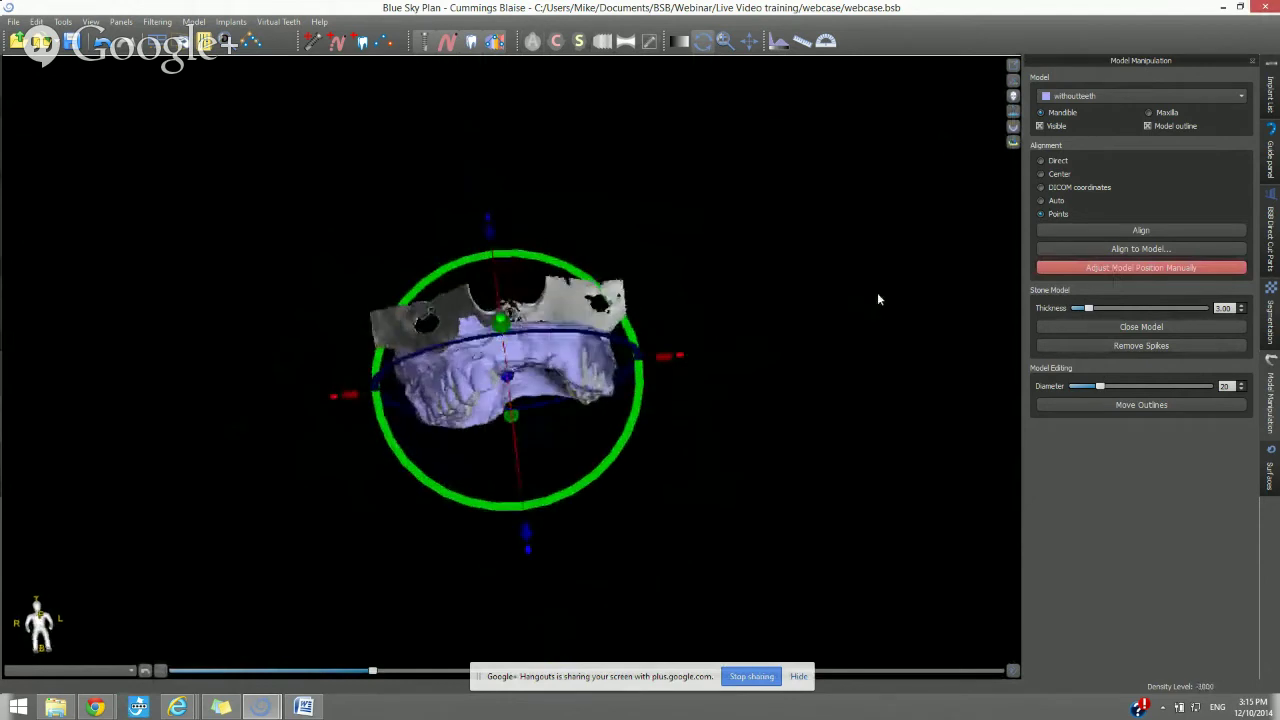
{"action": "left_click_drag", "start_coordinate": [646, 500], "coordinate": [571, 327]}
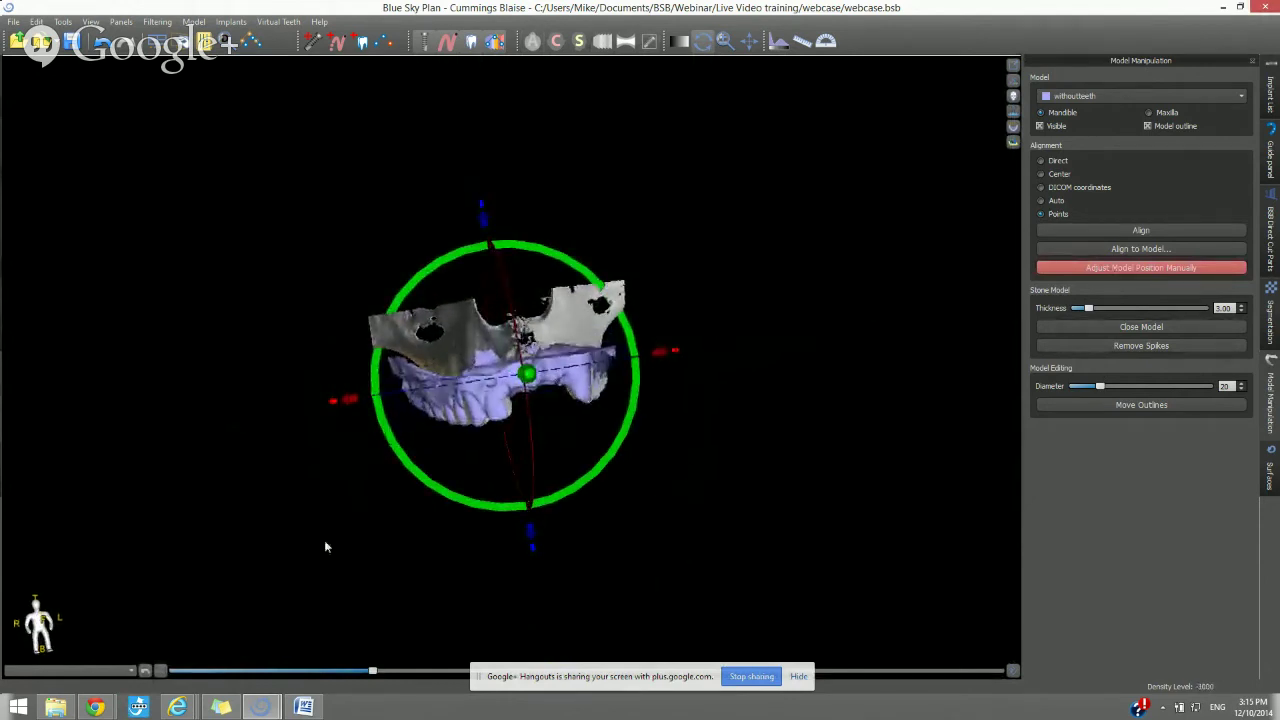
{"action": "left_click_drag", "start_coordinate": [325, 541], "coordinate": [342, 544]}
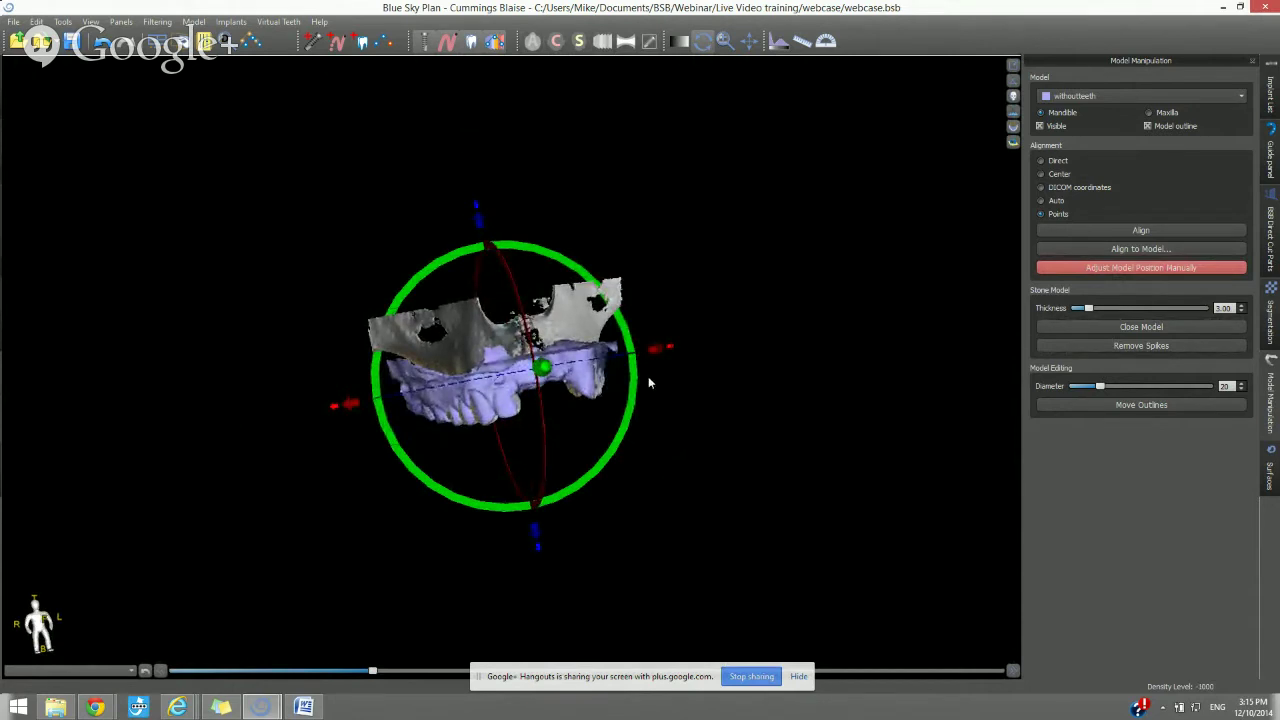
{"action": "left_click_drag", "start_coordinate": [675, 388], "coordinate": [665, 361]}
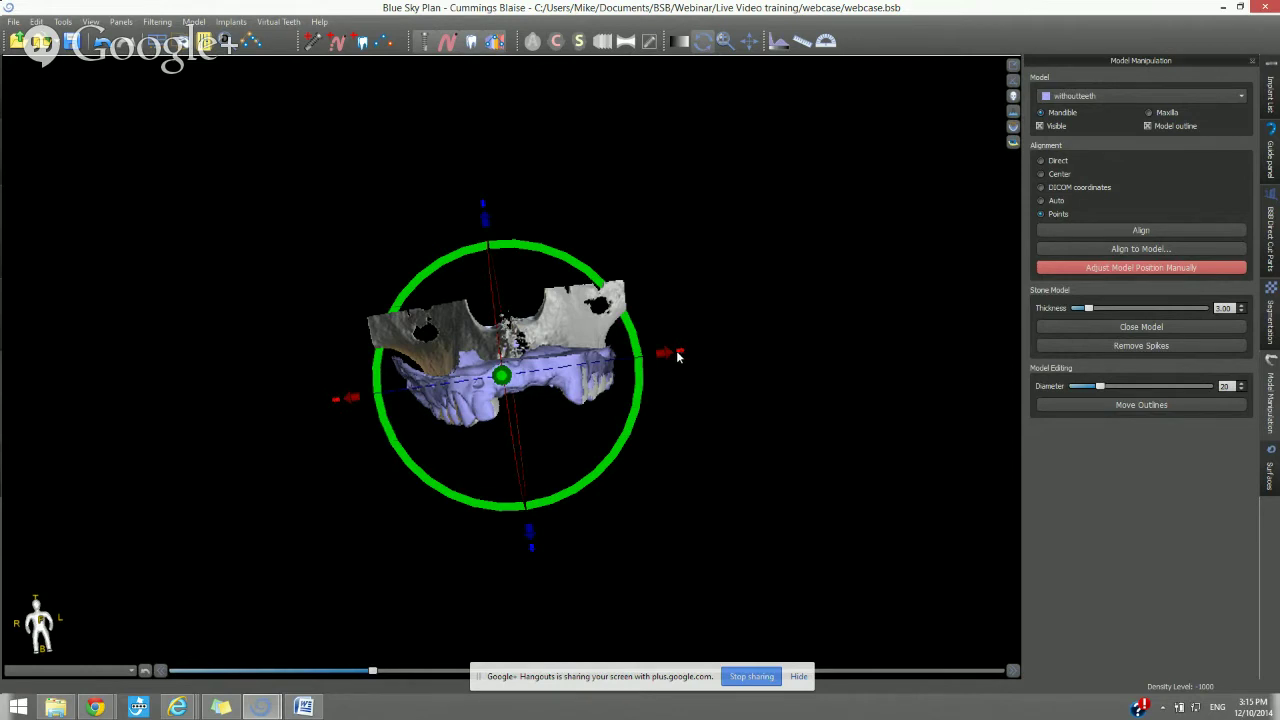
{"action": "left_click_drag", "start_coordinate": [677, 354], "coordinate": [753, 342]}
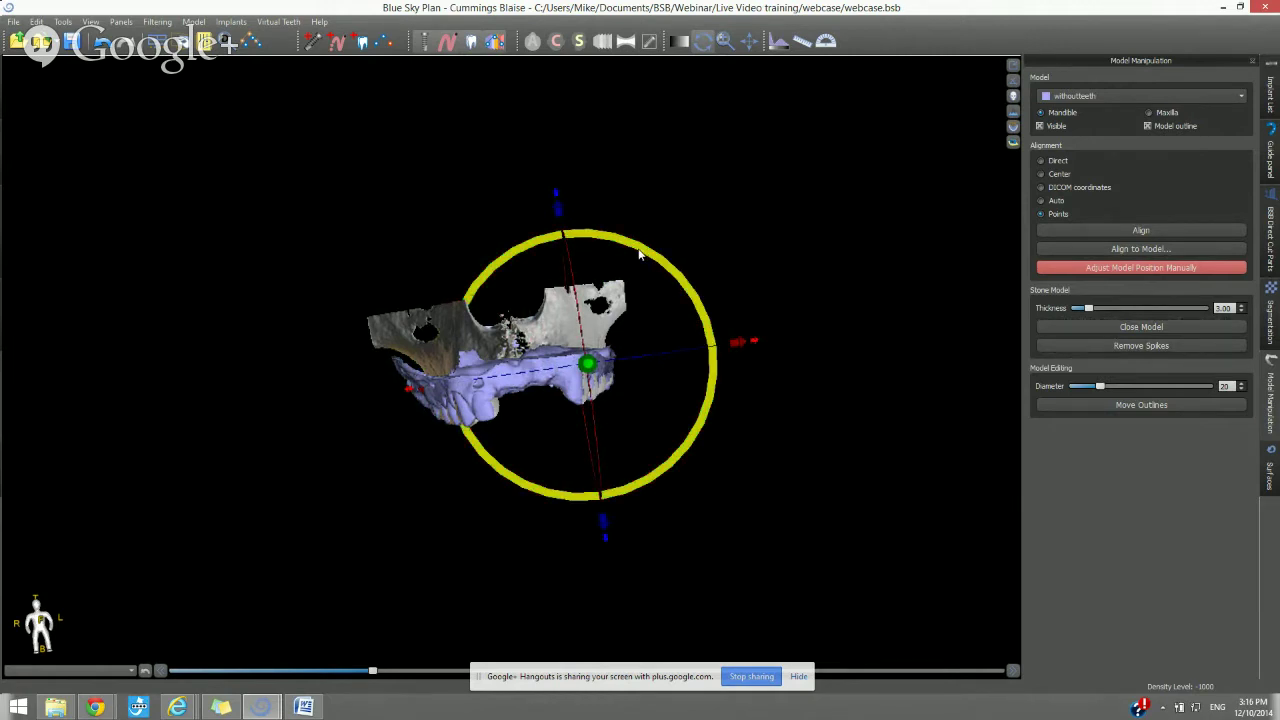
{"action": "left_click_drag", "start_coordinate": [638, 257], "coordinate": [640, 250]}
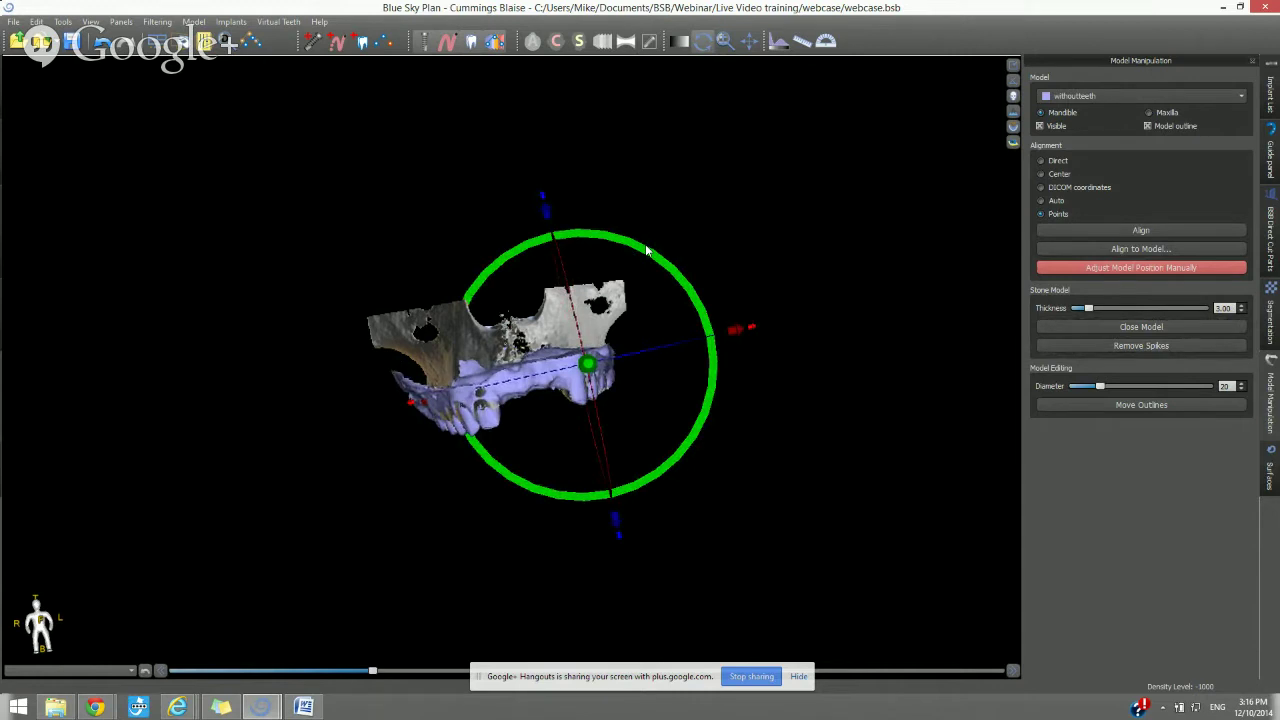
{"action": "left_click", "coordinate": [104, 45]}
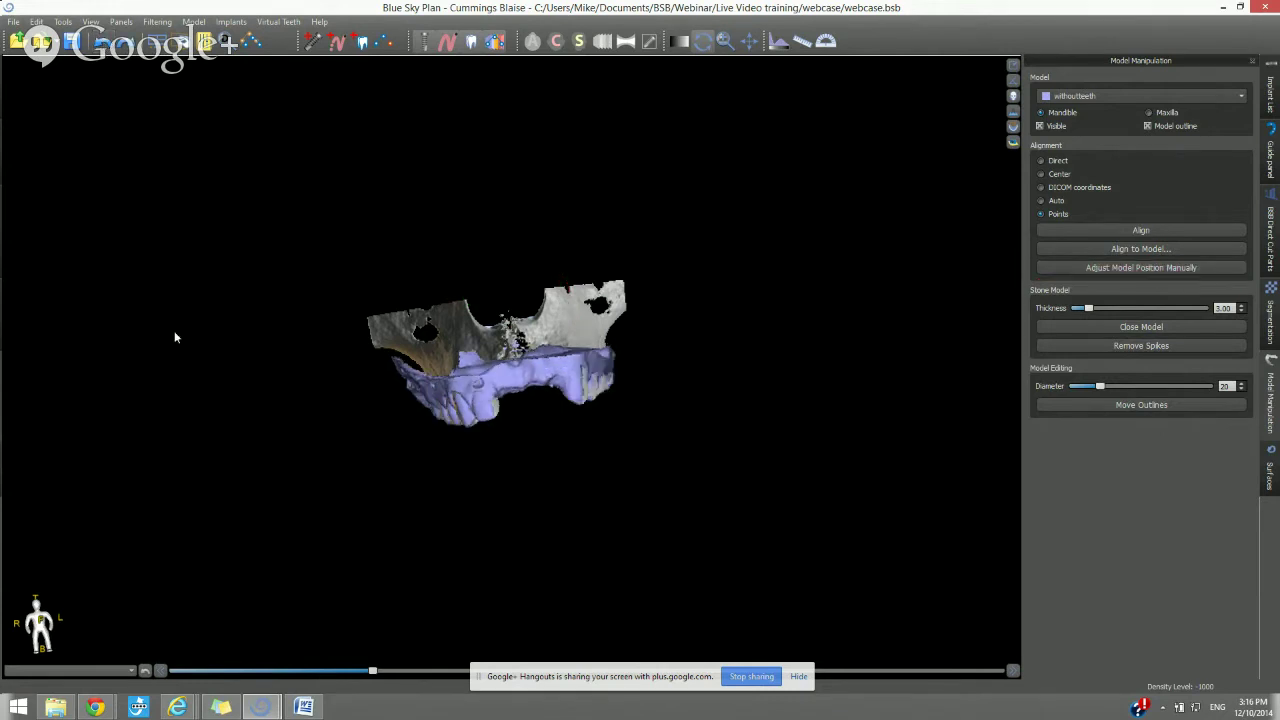
Review the manual adjustment handles on the CT slices and enlarged 3D view, and return to the multi-view layout with adjustment off
{"action": "left_click", "coordinate": [1013, 67]}
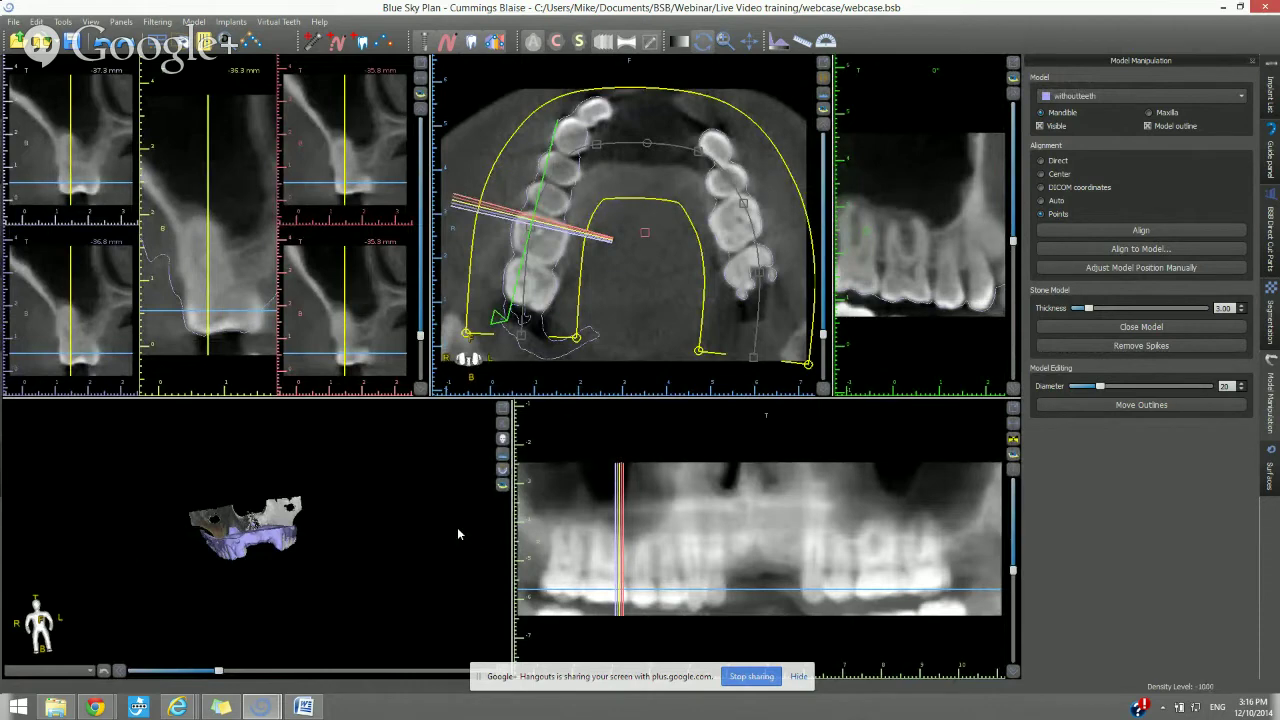
{"action": "left_click", "coordinate": [1135, 268]}
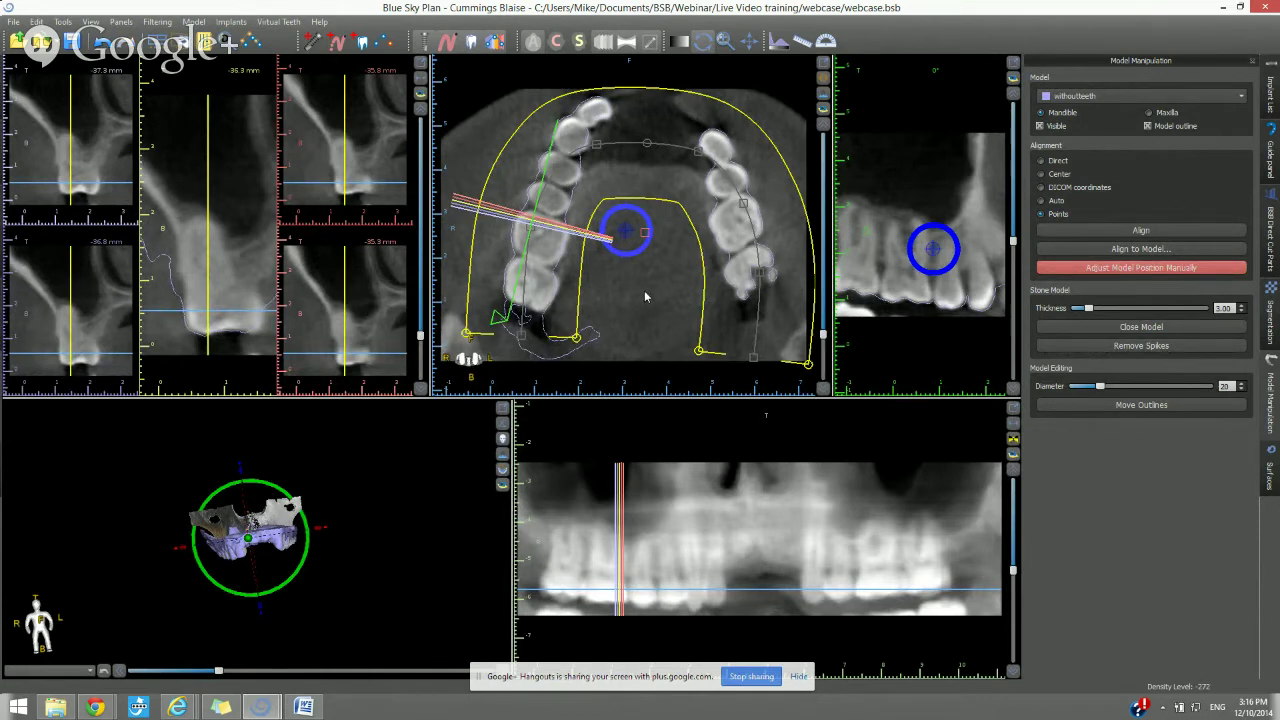
{"action": "left_click", "coordinate": [505, 416]}
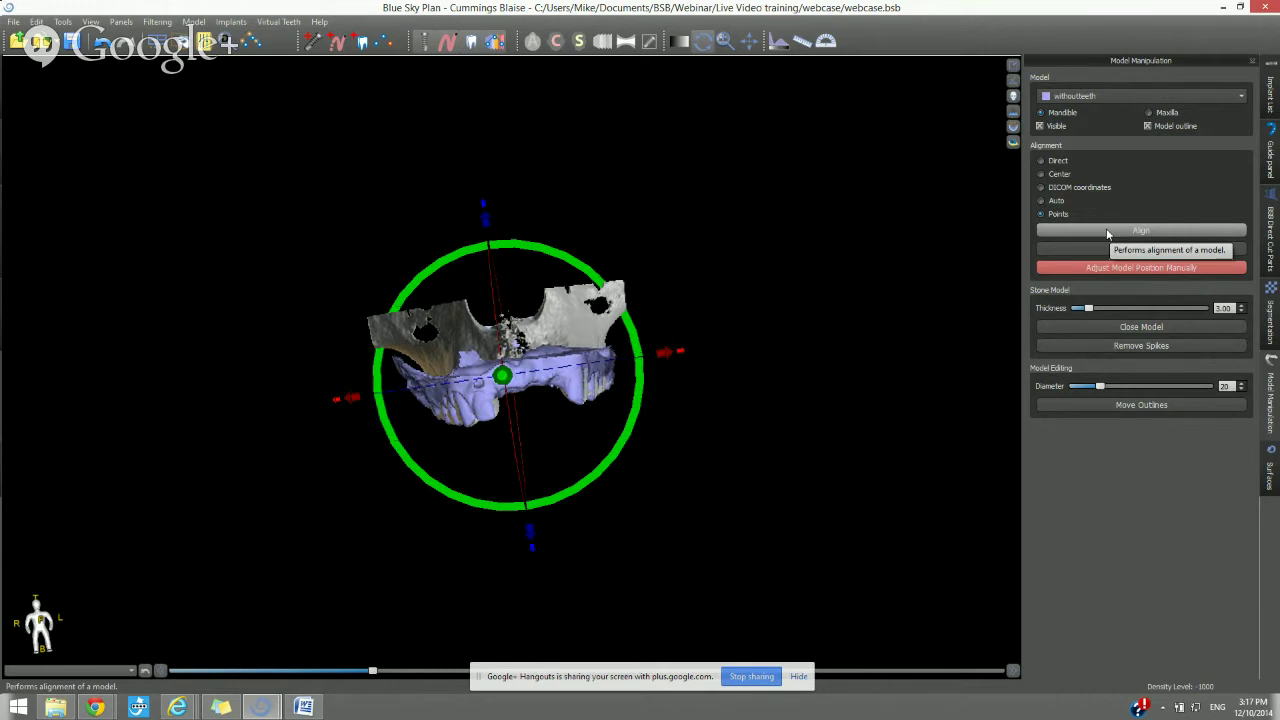
{"action": "left_click", "coordinate": [1075, 264]}
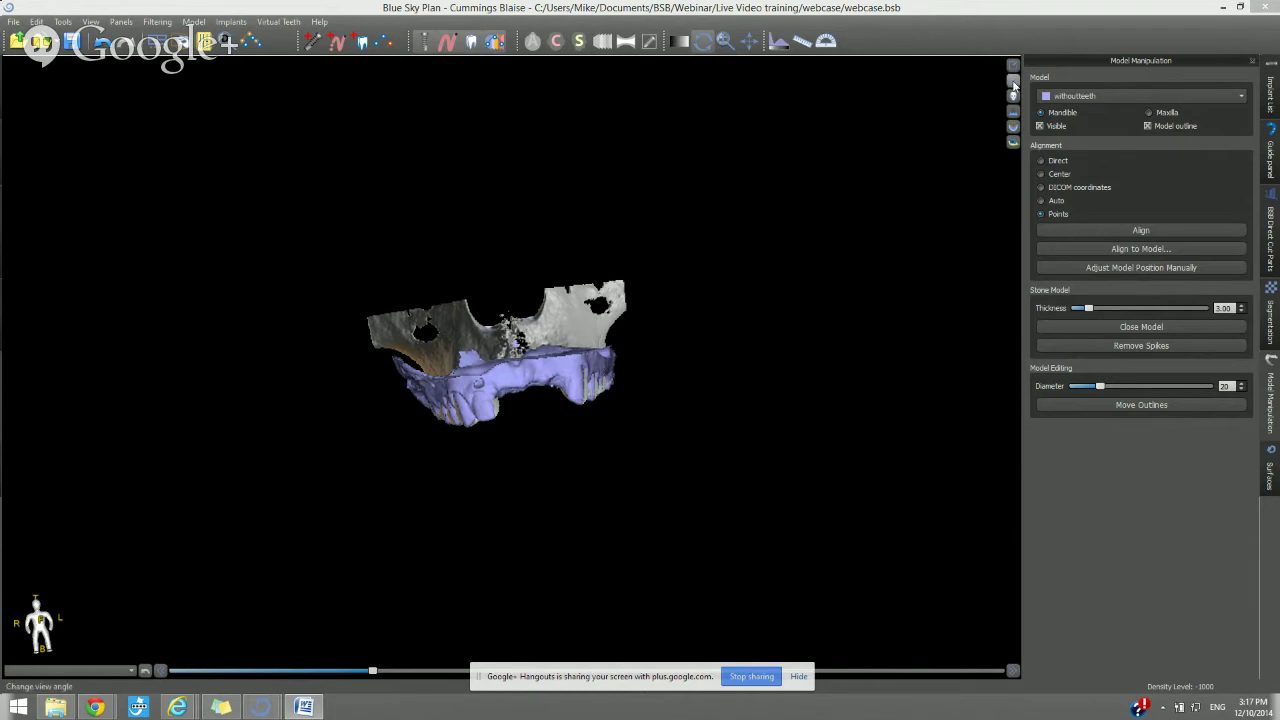
{"action": "left_click", "coordinate": [1013, 65]}
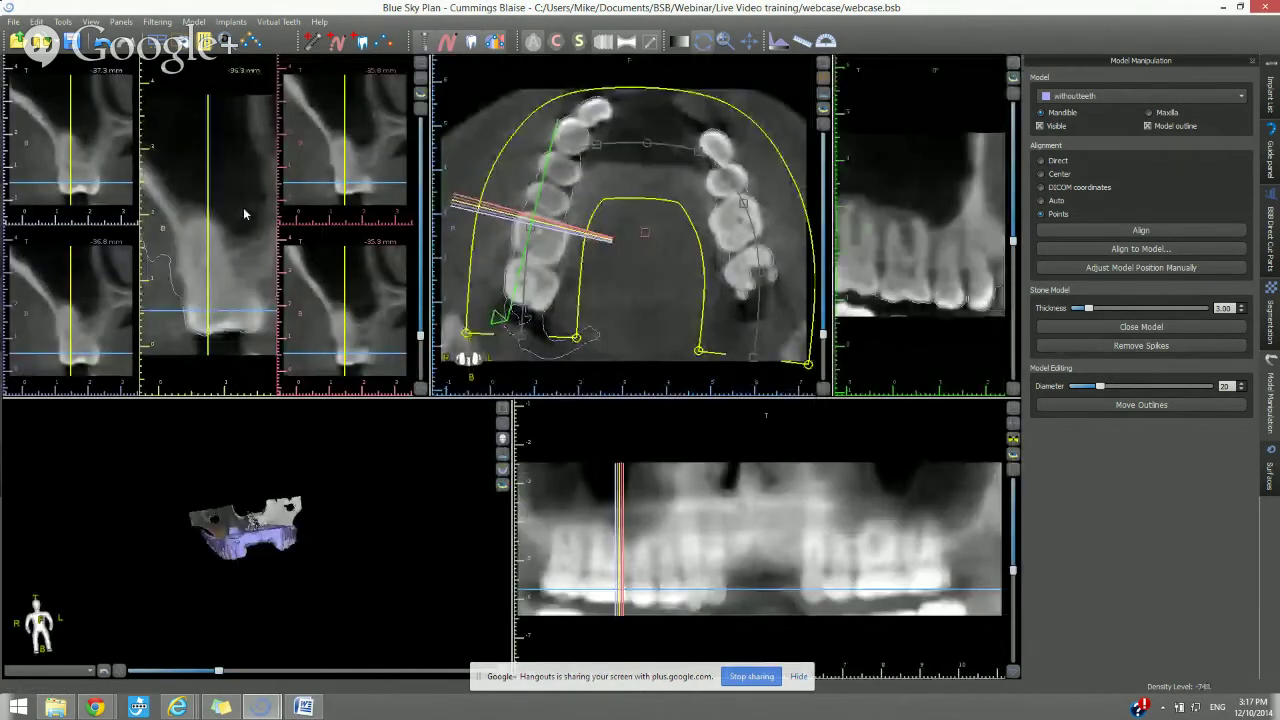
Show the implants, abutments and guide tubes for sites 8, 9 and 10 on the withoutteeth model in 3D
{"action": "left_click", "coordinate": [1270, 95]}
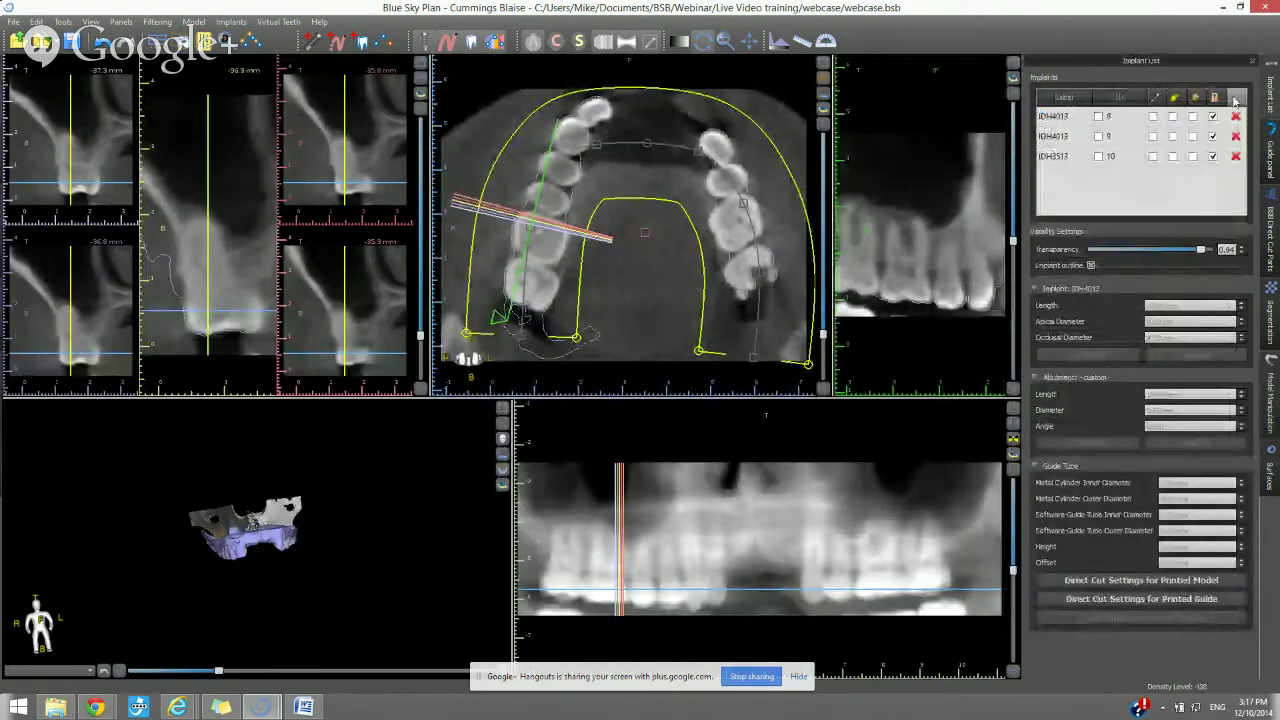
{"action": "left_click", "coordinate": [1174, 97]}
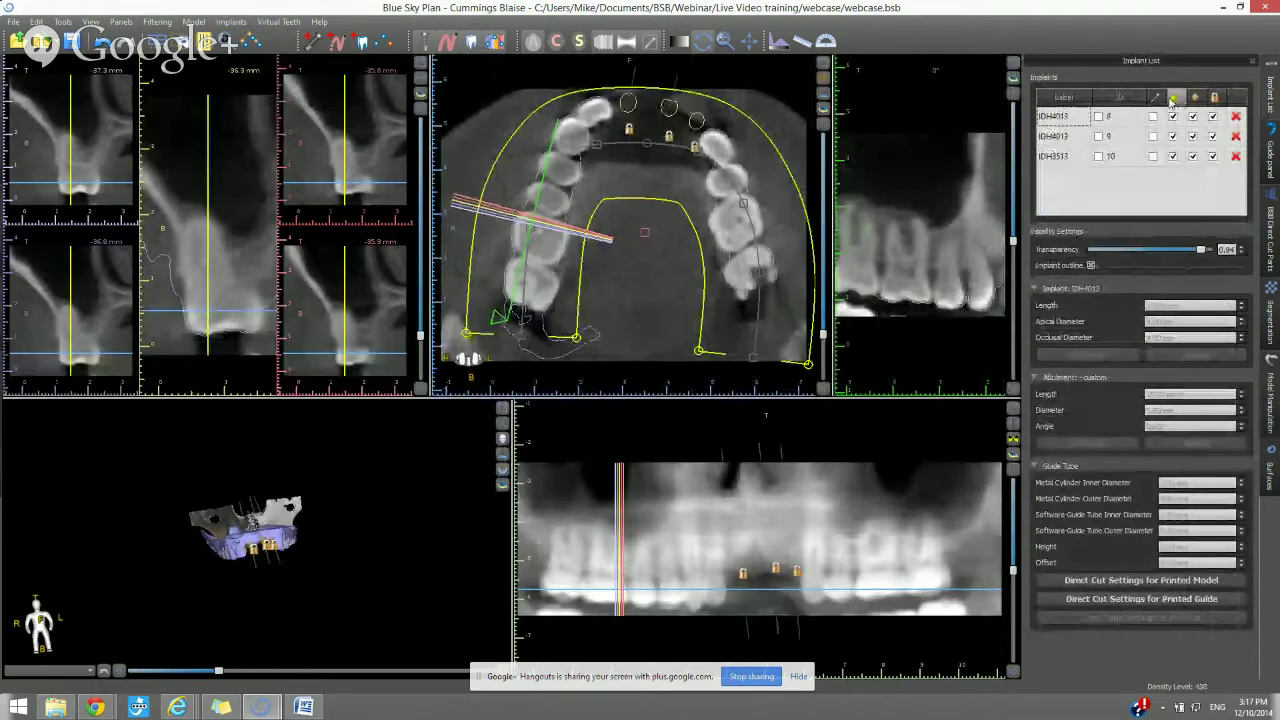
{"action": "left_click", "coordinate": [1155, 97]}
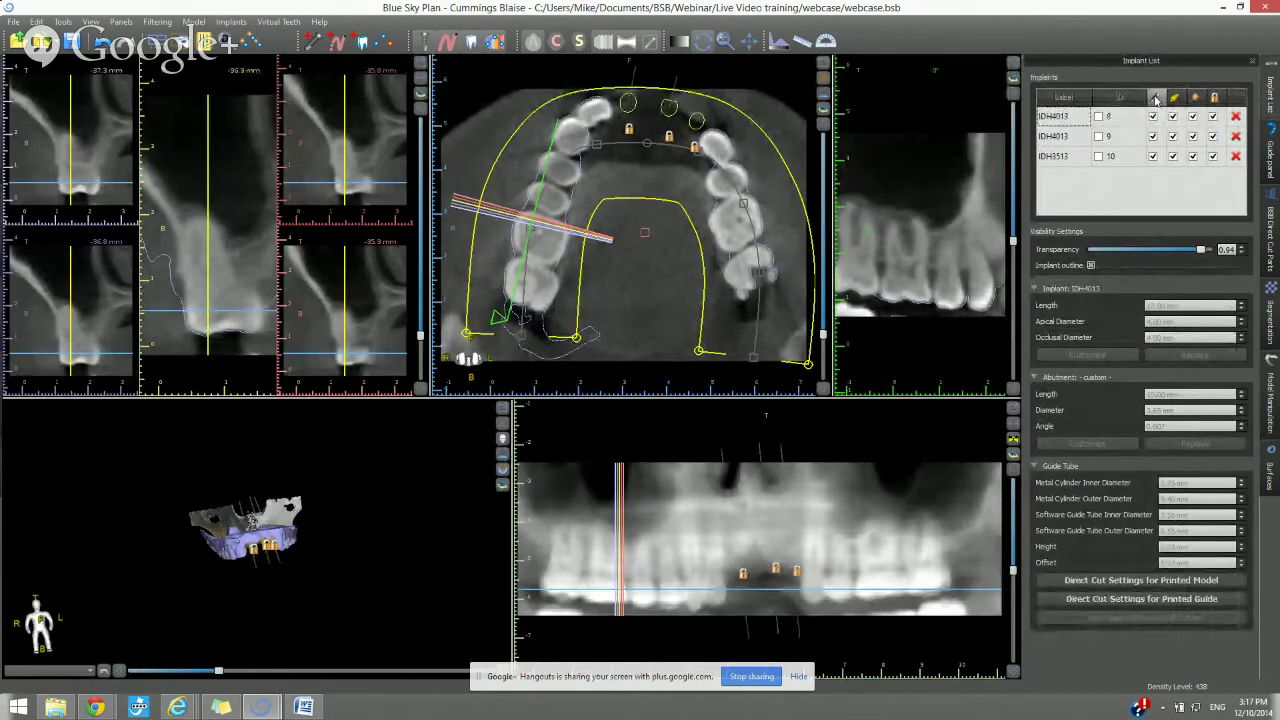
{"action": "scroll", "coordinate": [368, 460], "scroll_direction": "up", "scroll_amount": 8}
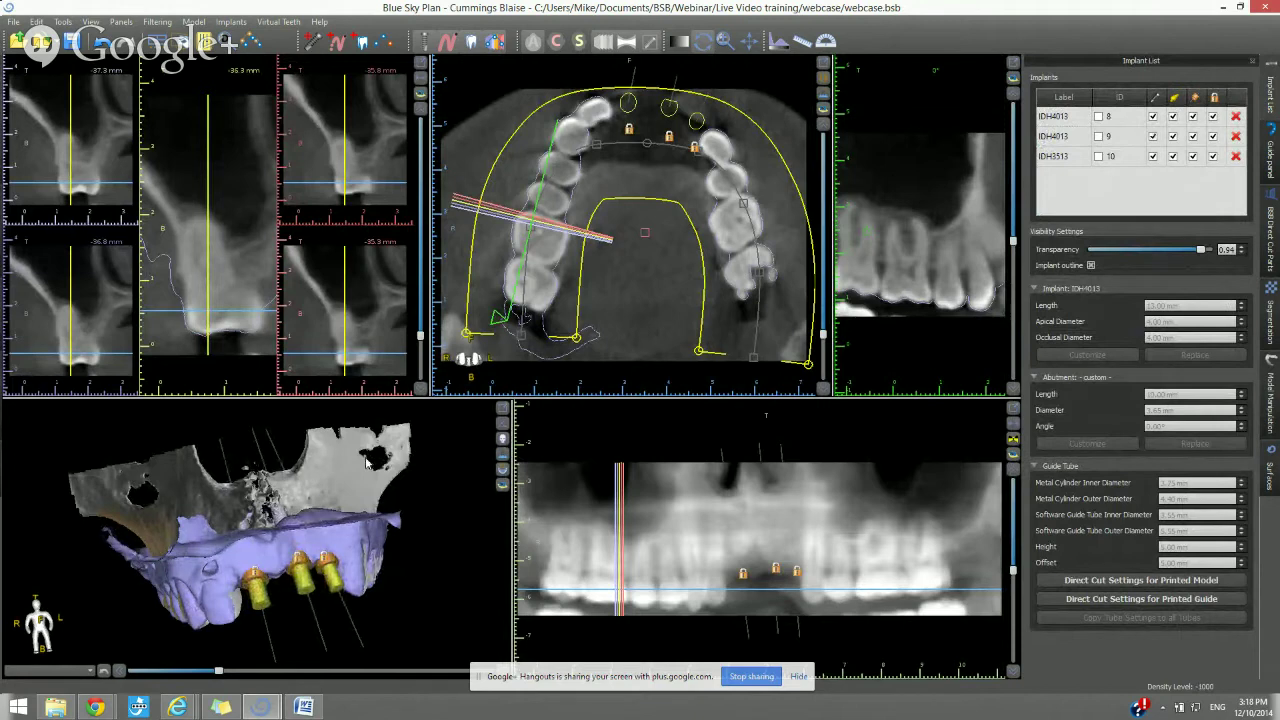
{"action": "left_click_drag", "start_coordinate": [419, 510], "coordinate": [382, 493]}
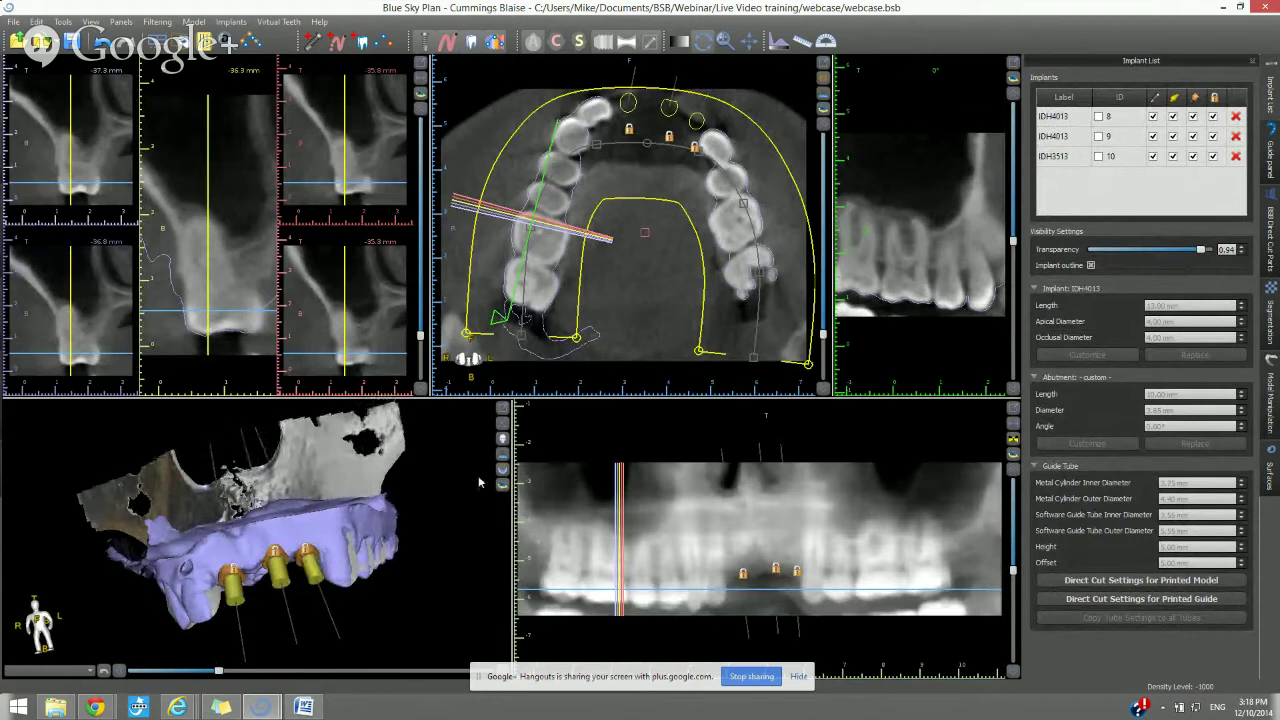
{"action": "mouse_move", "coordinate": [436, 514]}
{"action": "left_mouse_down"}
{"action": "mouse_move", "coordinate": [403, 515]}
{"action": "mouse_move", "coordinate": [436, 521]}
{"action": "left_mouse_up"}
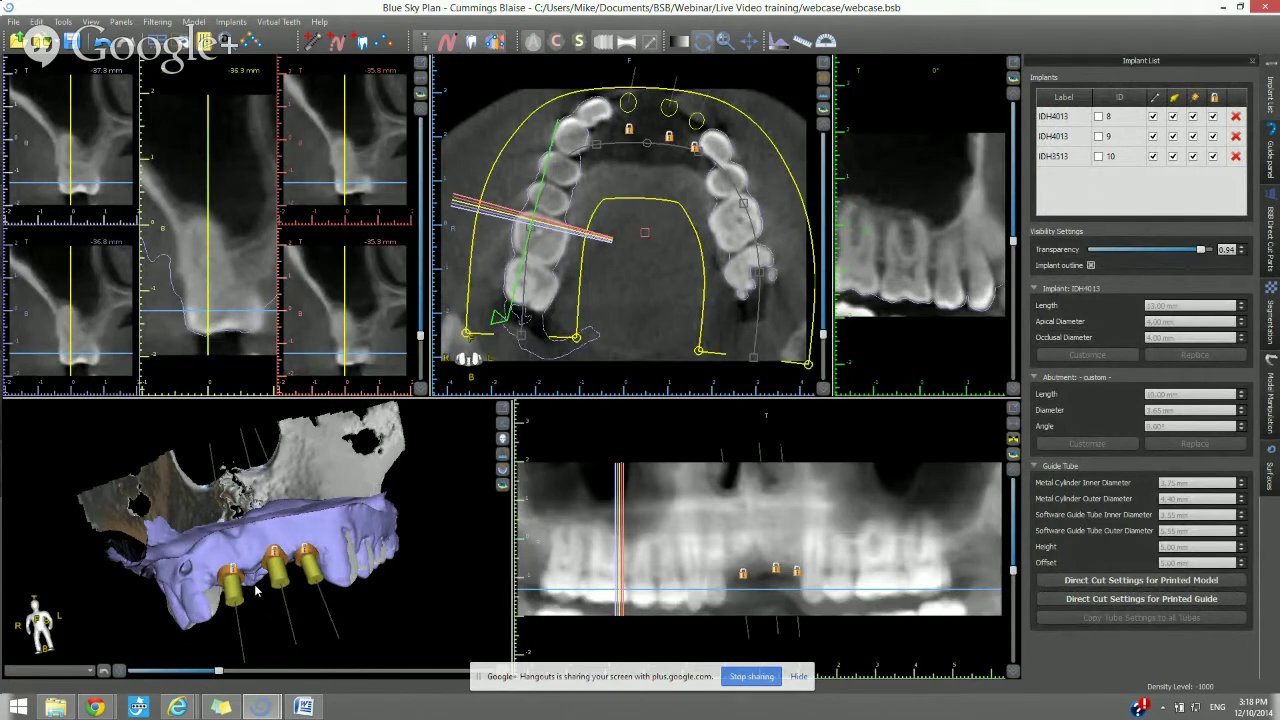
{"action": "left_click_drag", "start_coordinate": [400, 565], "coordinate": [386, 565]}
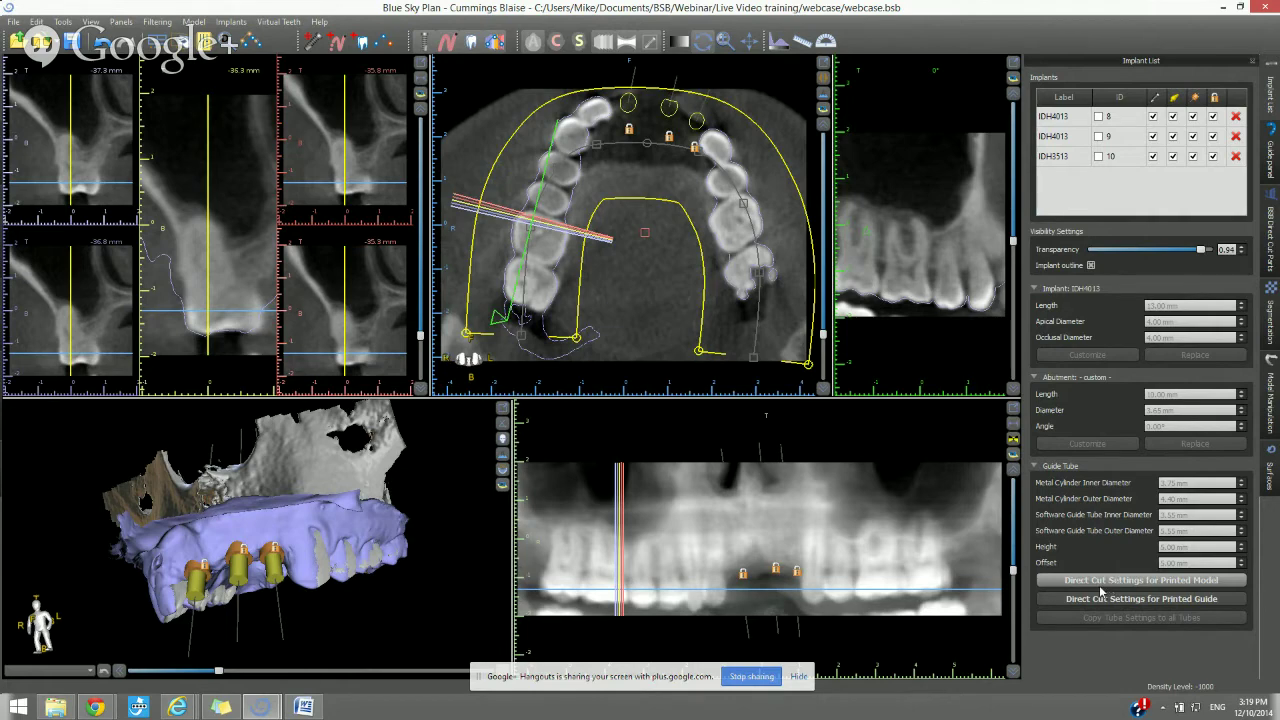
Enlarge the 3D view and hide the Original CT surface to inspect the abutment posts on the withoutteeth model
{"action": "left_click", "coordinate": [503, 409]}
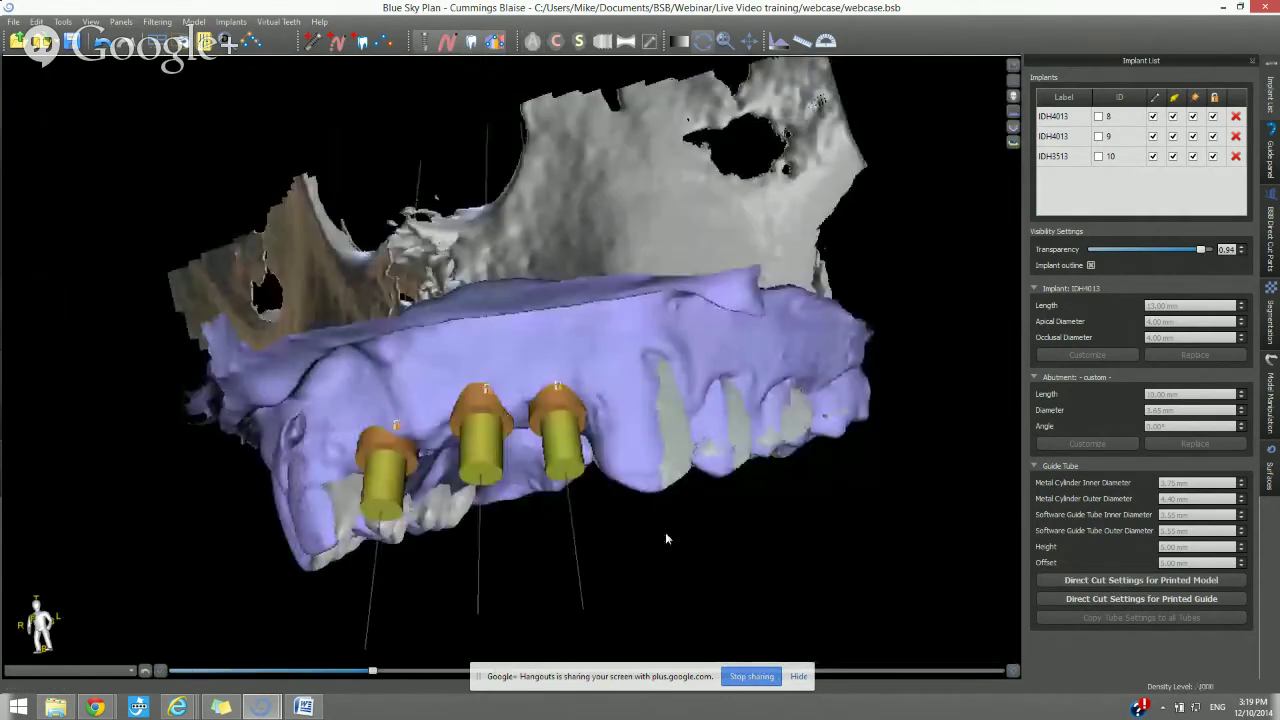
{"action": "left_click_drag", "start_coordinate": [656, 552], "coordinate": [719, 528]}
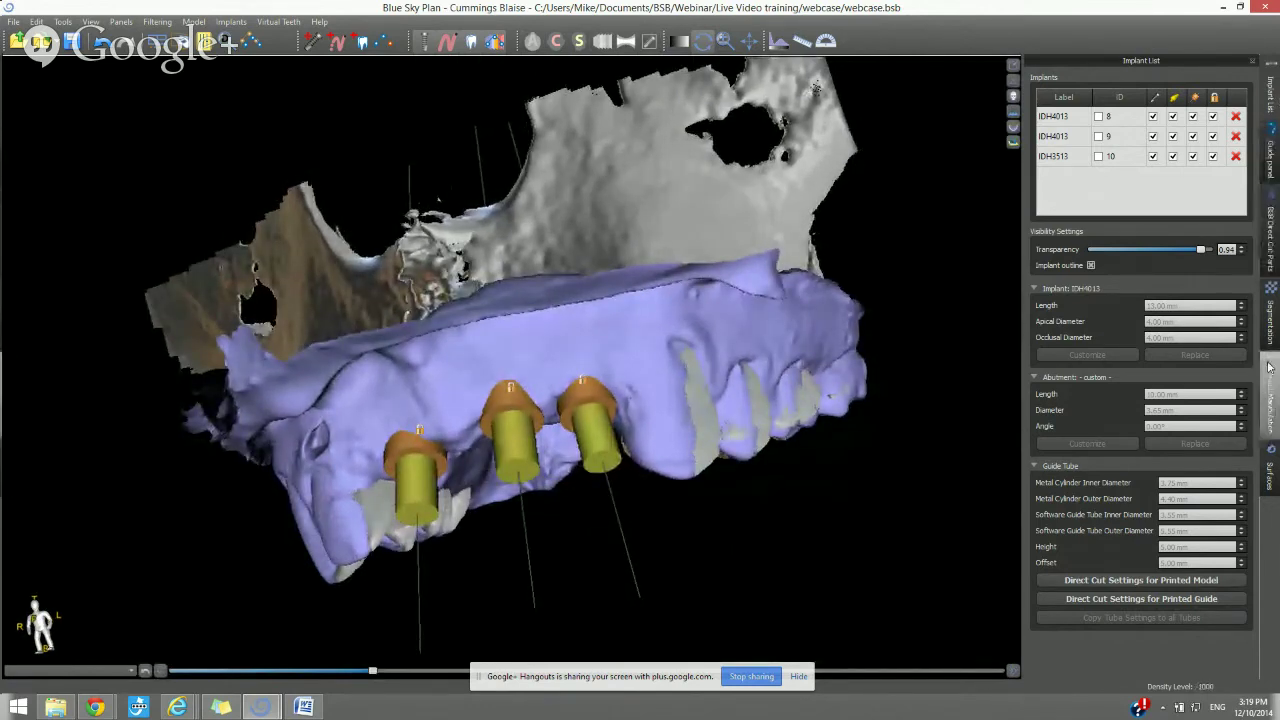
{"action": "left_click", "coordinate": [1270, 470]}
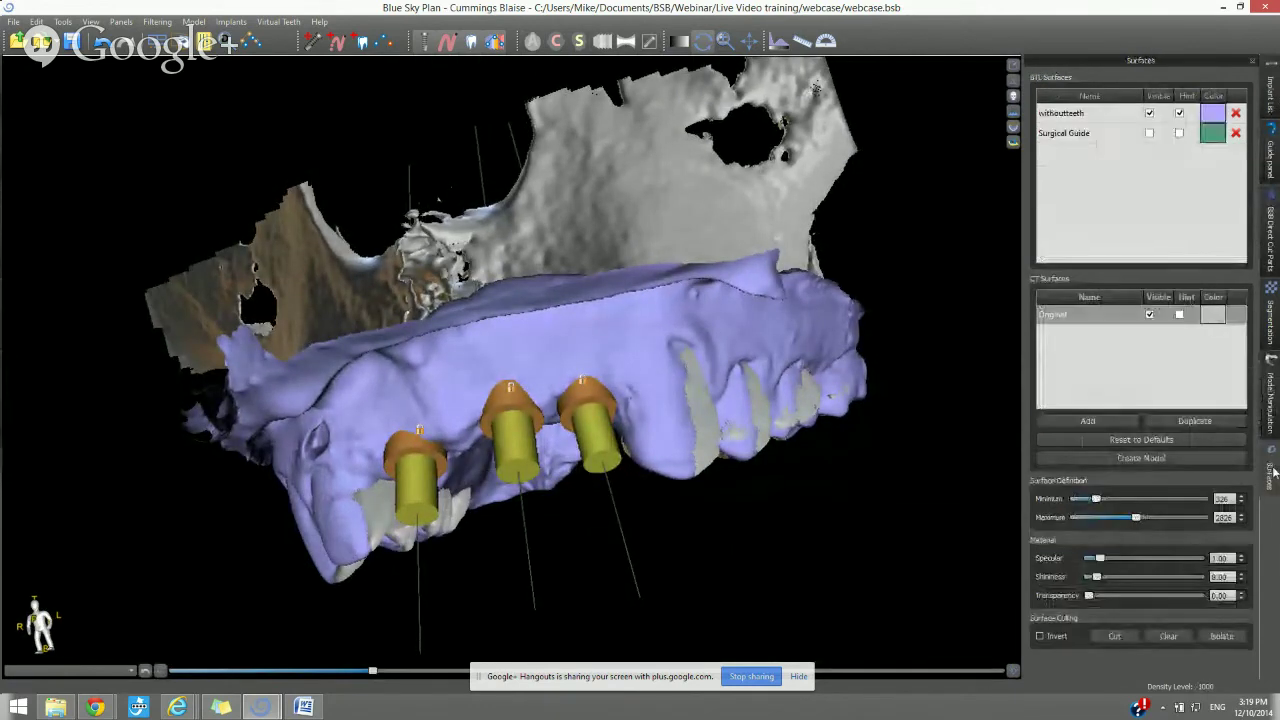
{"action": "left_click", "coordinate": [1149, 315]}
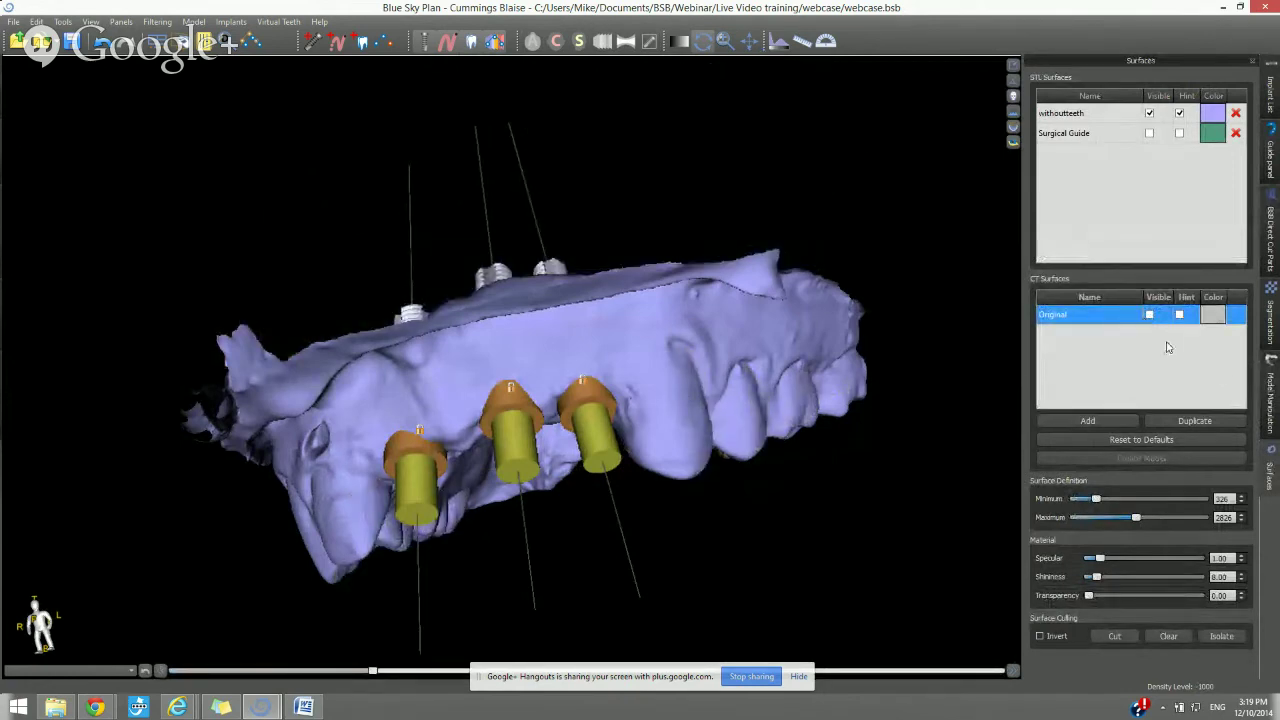
{"action": "left_click", "coordinate": [1271, 106]}
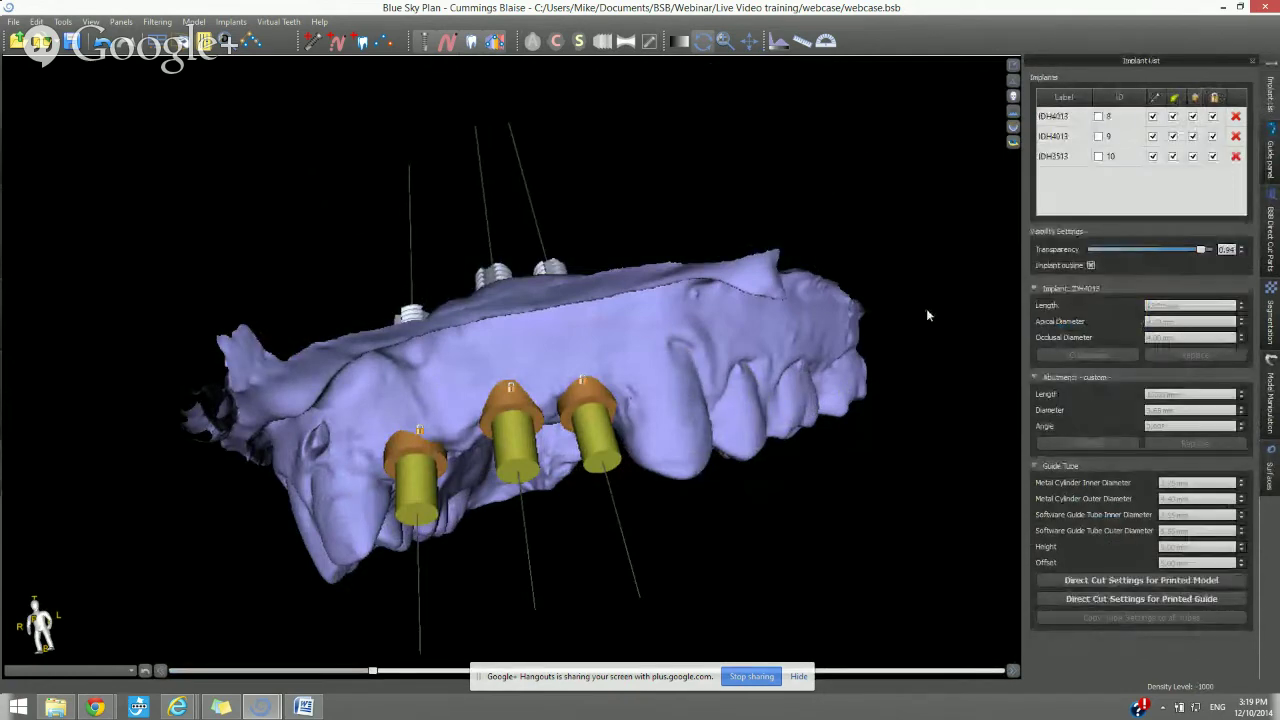
{"action": "left_click_drag", "start_coordinate": [541, 329], "coordinate": [637, 367]}
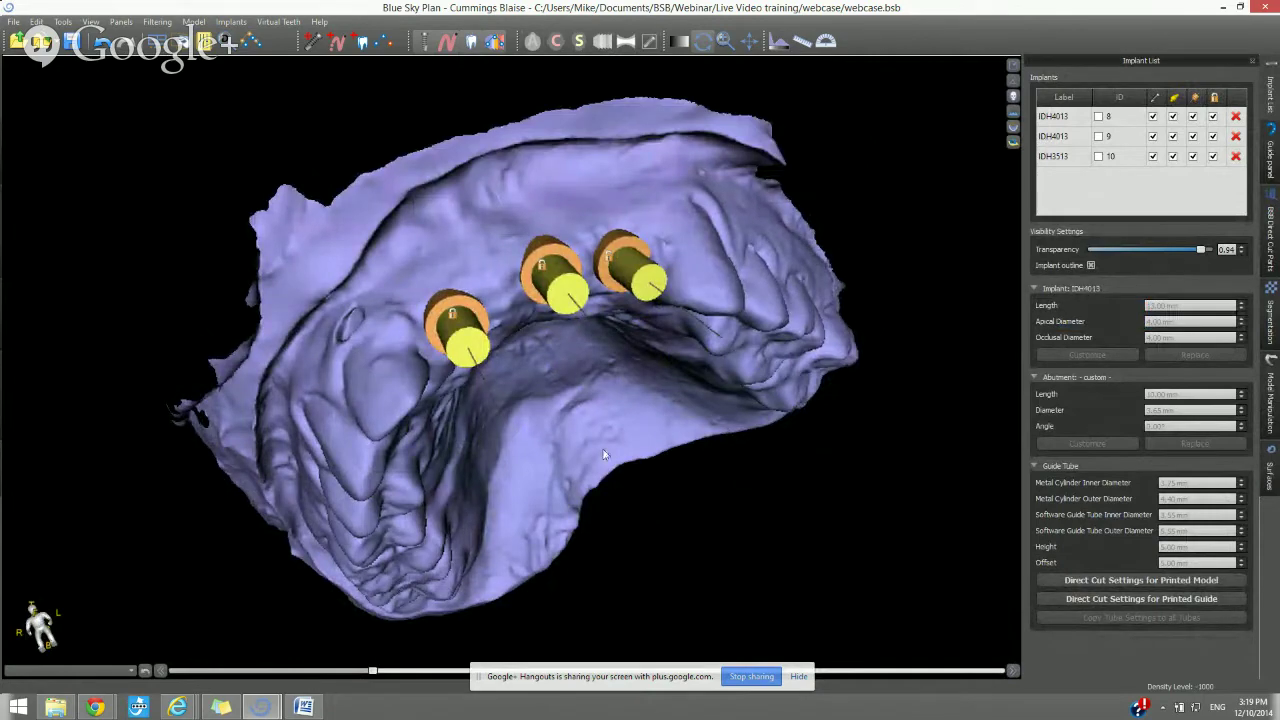
{"action": "left_click_drag", "start_coordinate": [601, 440], "coordinate": [664, 405]}
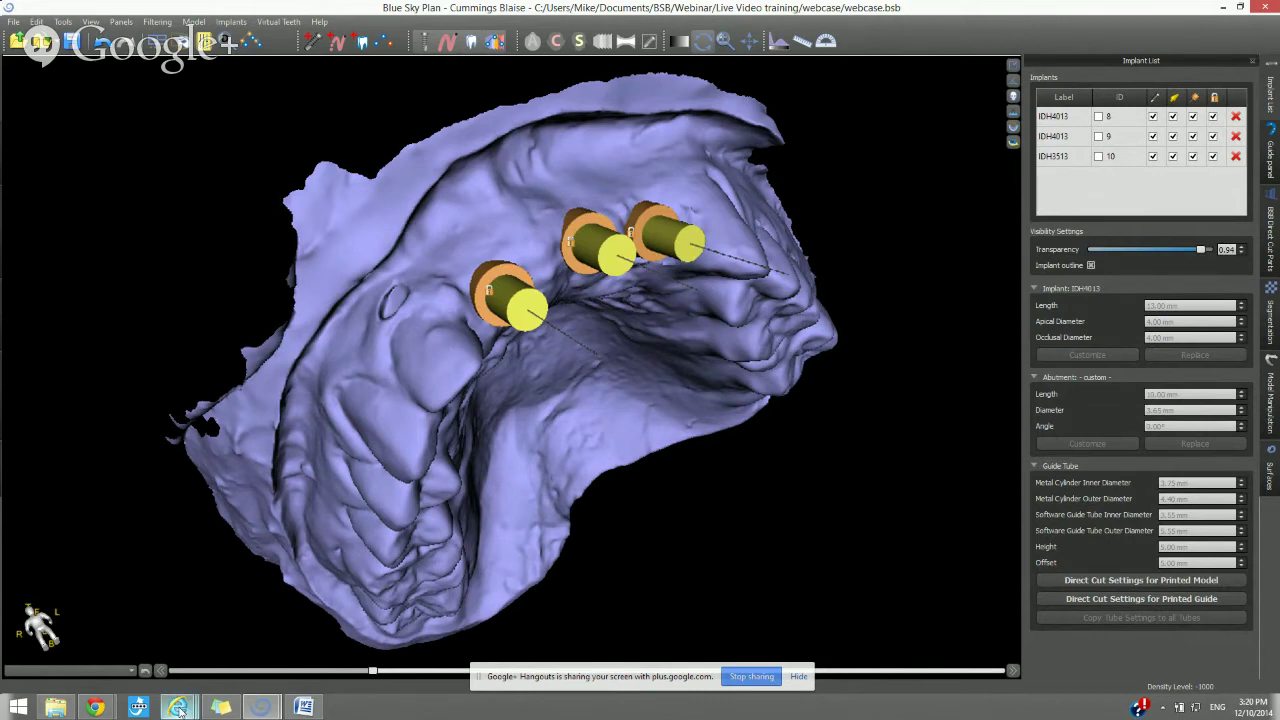
Switch to Internet Explorer and examine the example case study on Blue Sky Bio's Printed Model Surgical Guides page
{"action": "mouse_move", "coordinate": [179, 712]}
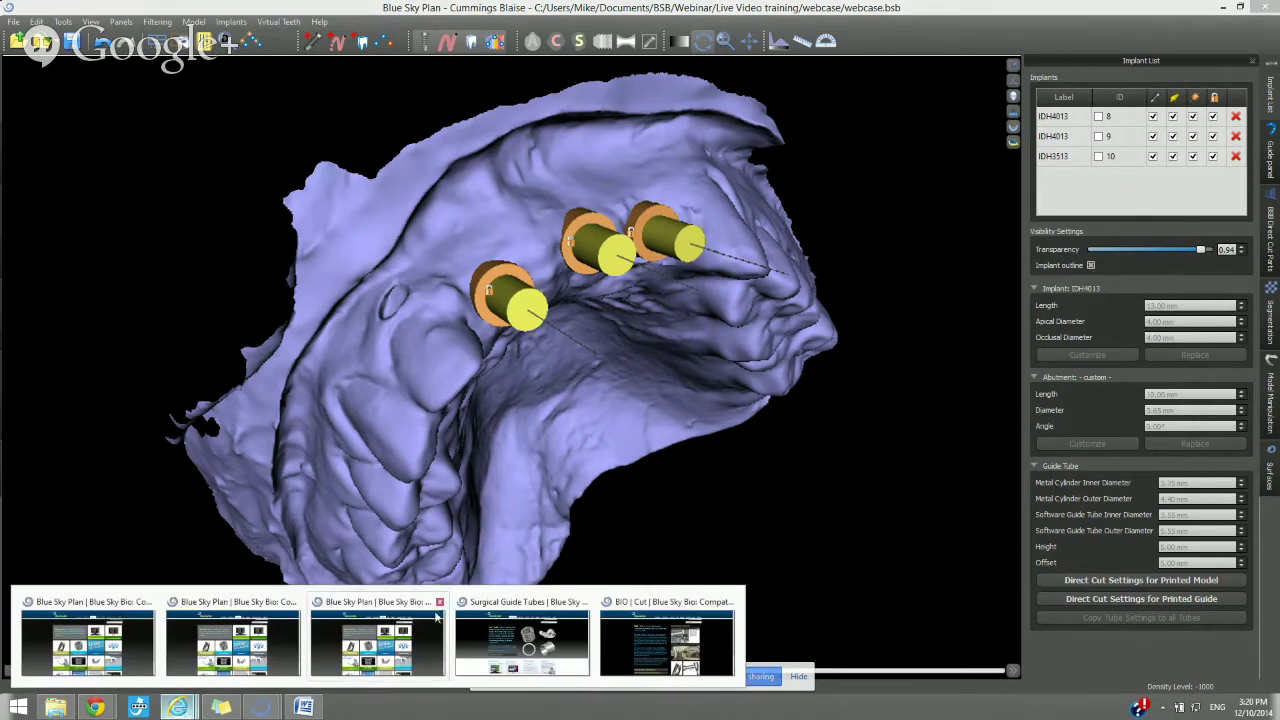
{"action": "left_click", "coordinate": [412, 642]}
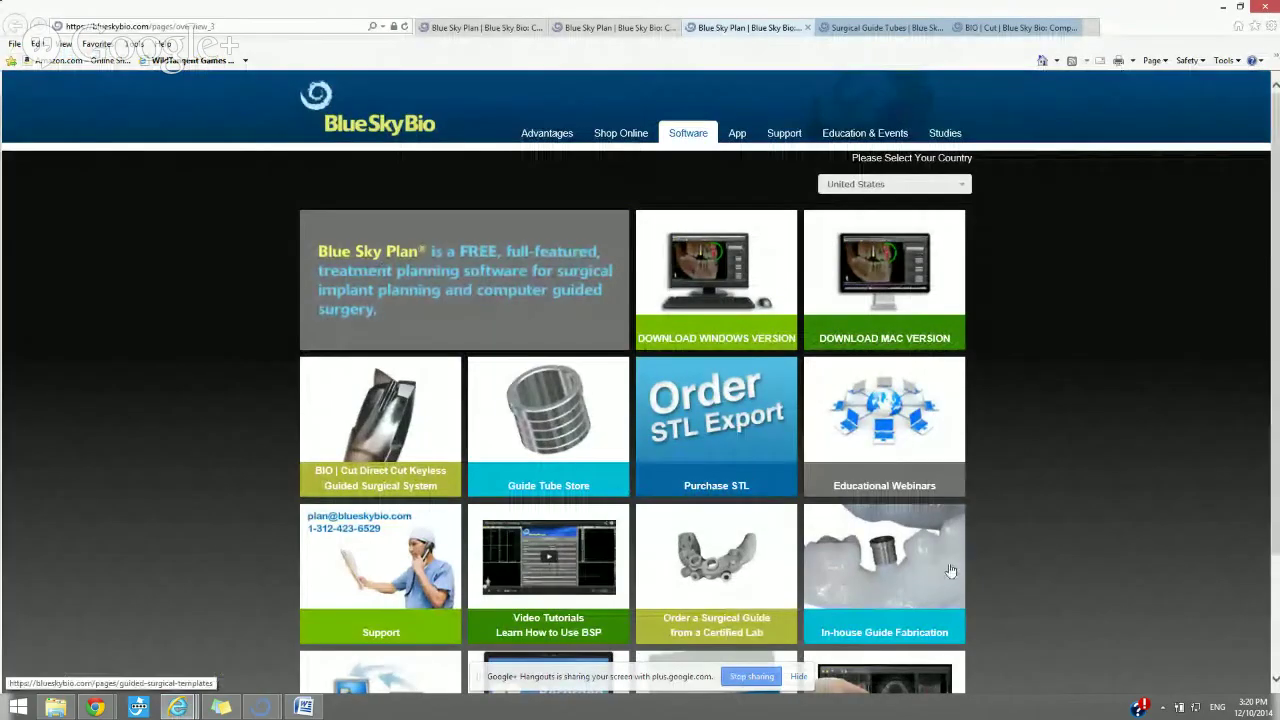
{"action": "left_click", "coordinate": [890, 573]}
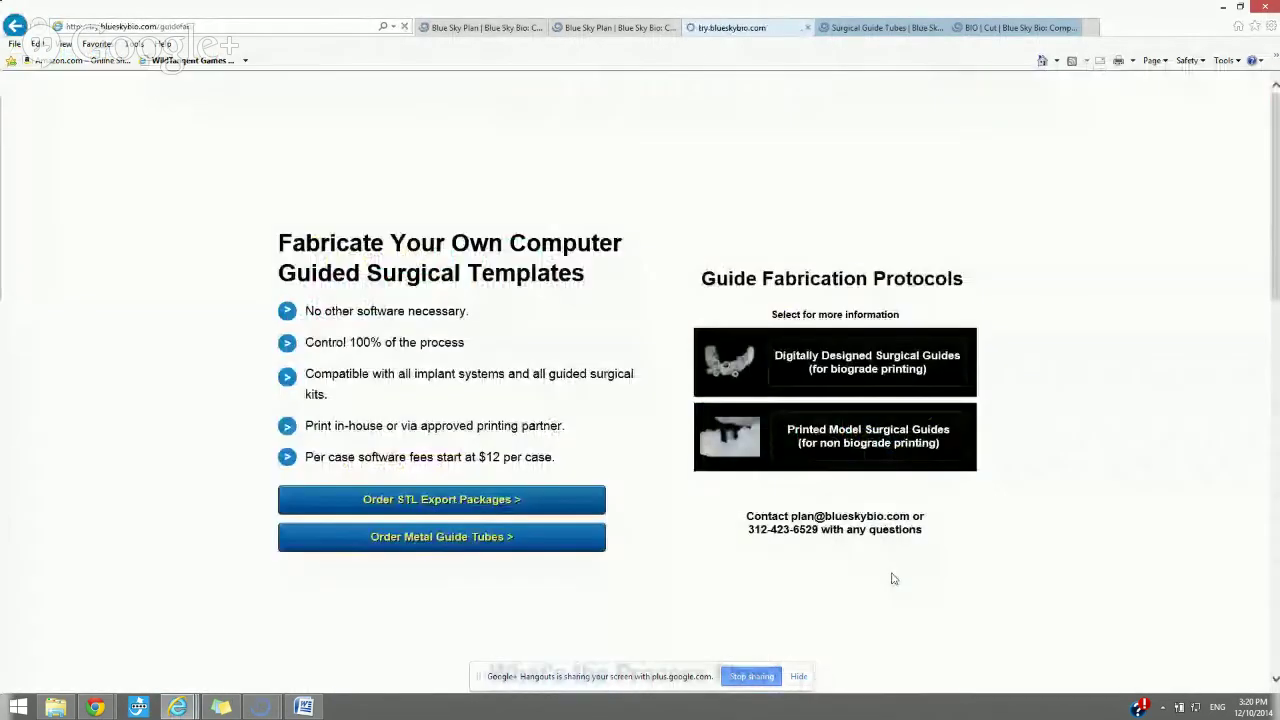
{"action": "left_click", "coordinate": [810, 437]}
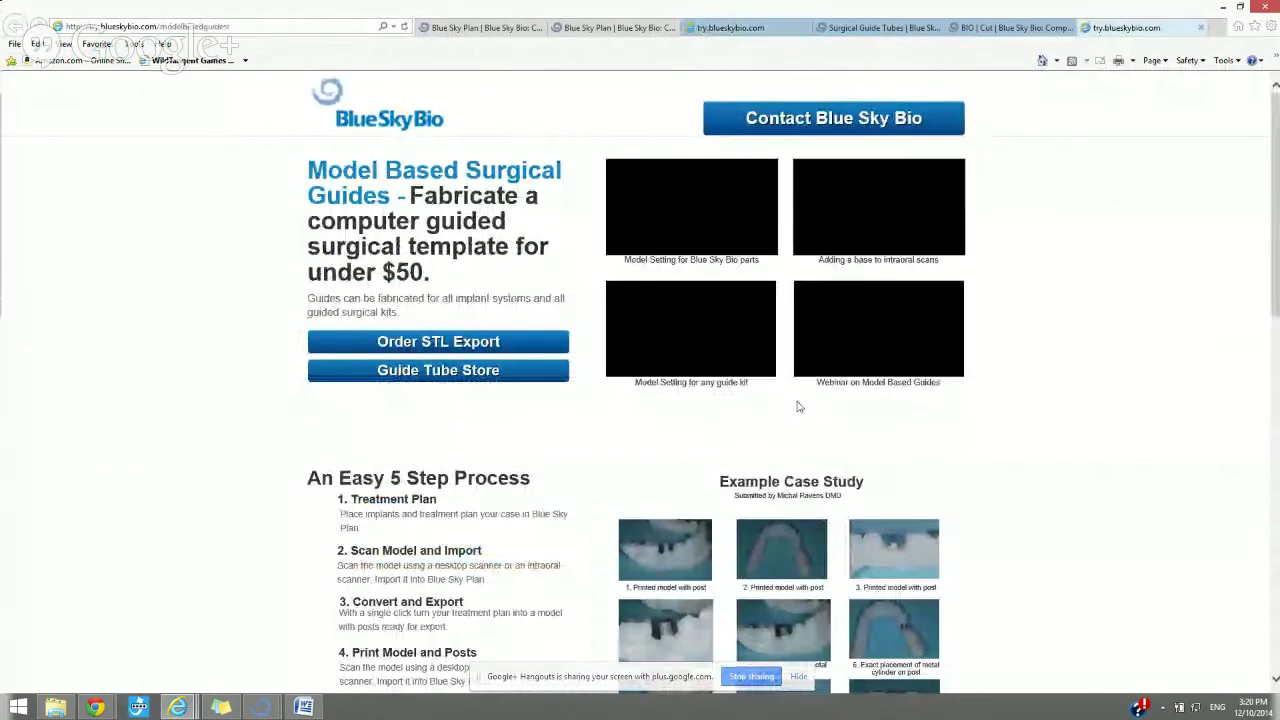
{"action": "scroll", "coordinate": [799, 407], "scroll_direction": "down", "scroll_amount": 1}
{"action": "scroll", "coordinate": [799, 407], "scroll_direction": "down", "scroll_amount": 1}
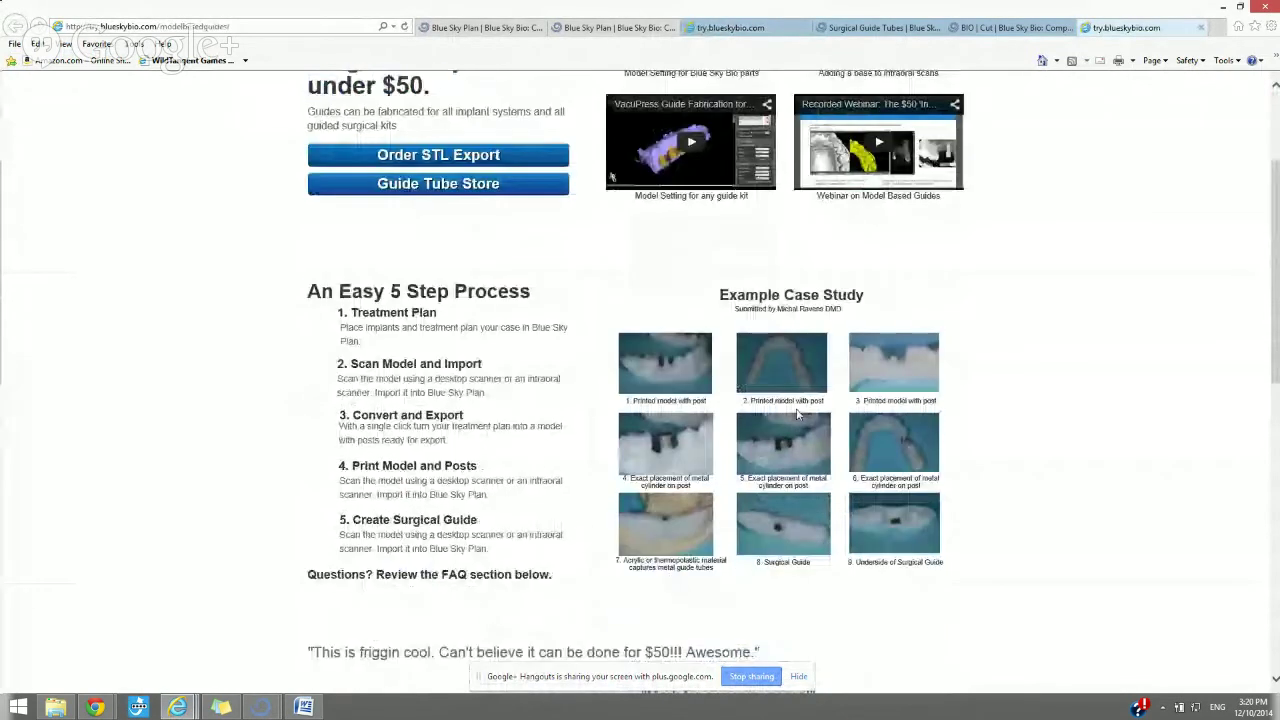
{"action": "scroll", "coordinate": [799, 414], "scroll_direction": "up", "scroll_amount": 2, "text": "ctrl"}
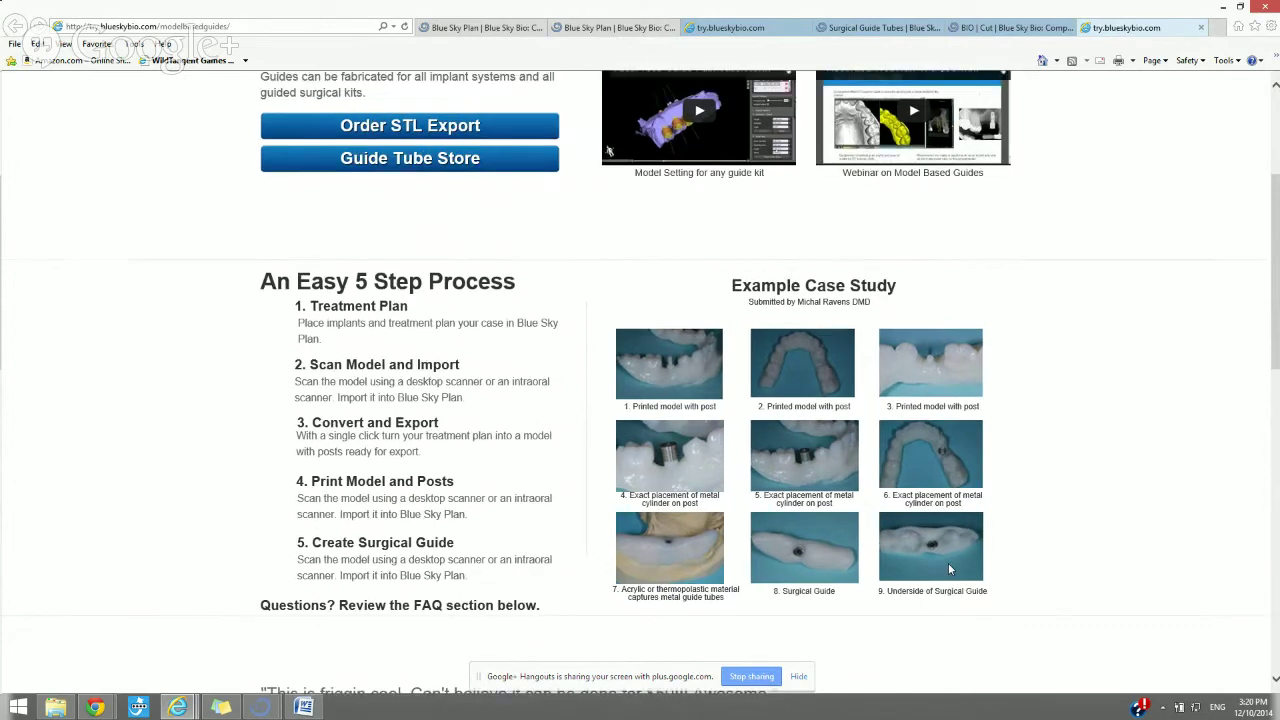
Switch back to the webcase.bsb project in Blue Sky Plan and show the BSB Direct Cut Parts list
{"action": "mouse_move", "coordinate": [265, 711]}
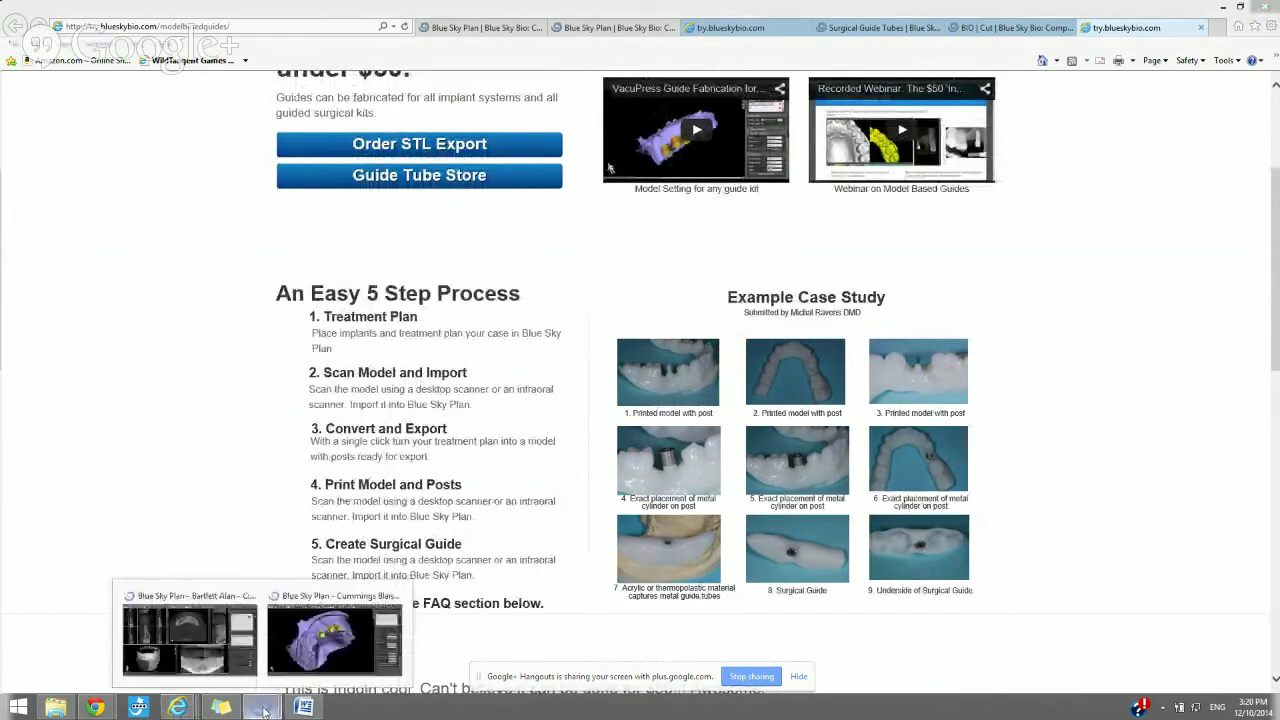
{"action": "left_click", "coordinate": [287, 661]}
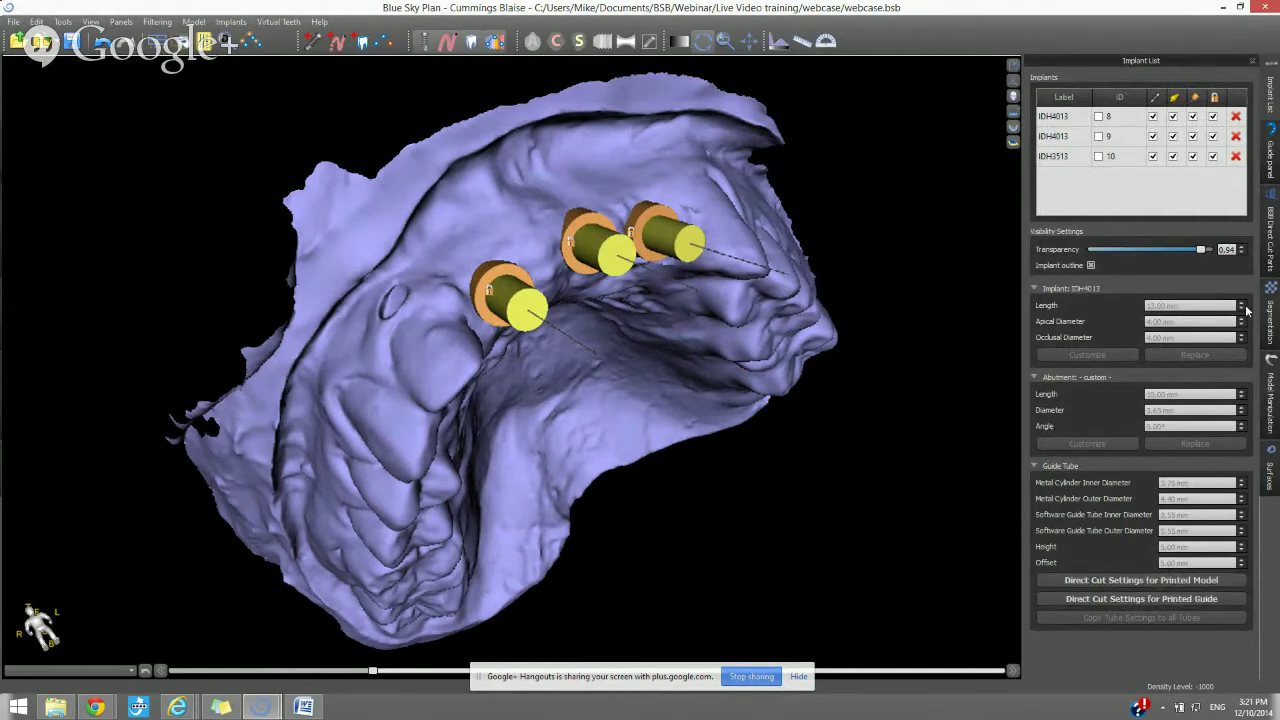
{"action": "left_click", "coordinate": [1272, 266]}
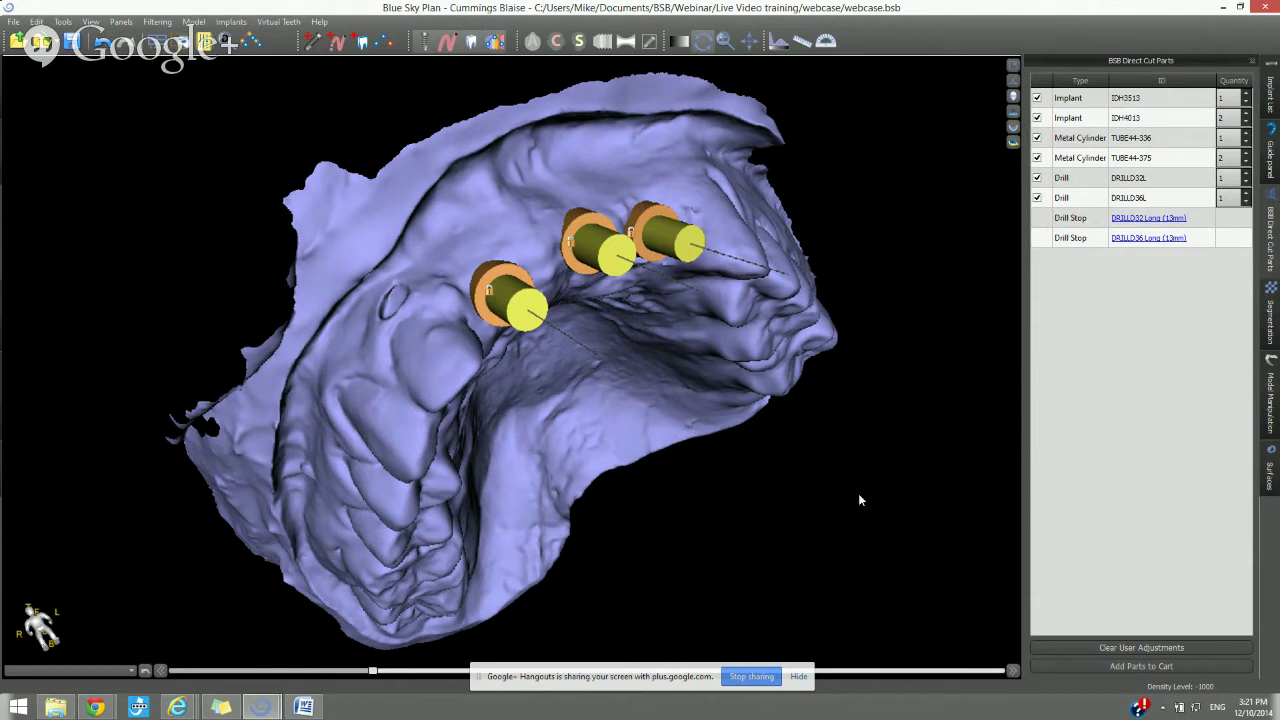
Try exporting the withoutteeth STL surface with the abutments and guide tubes of implants 8, 9 and 10, leaving out the implants
{"action": "left_click", "coordinate": [14, 22]}
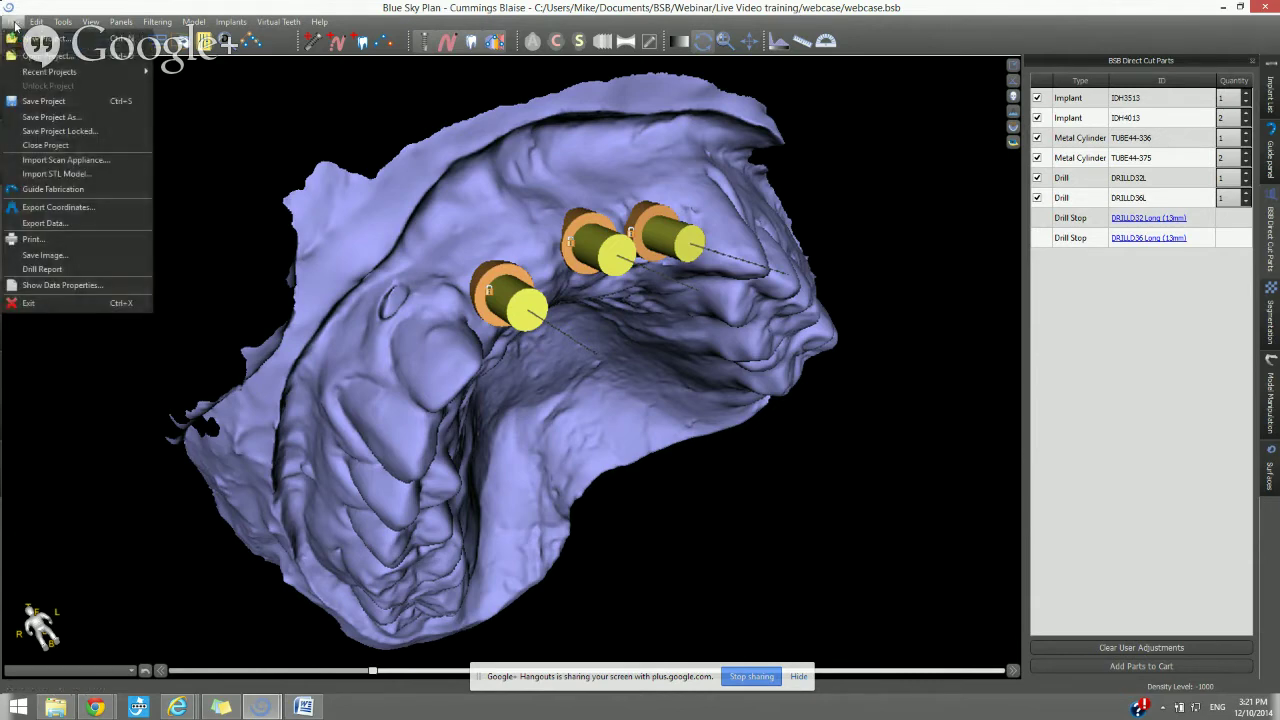
{"action": "left_click", "coordinate": [48, 223]}
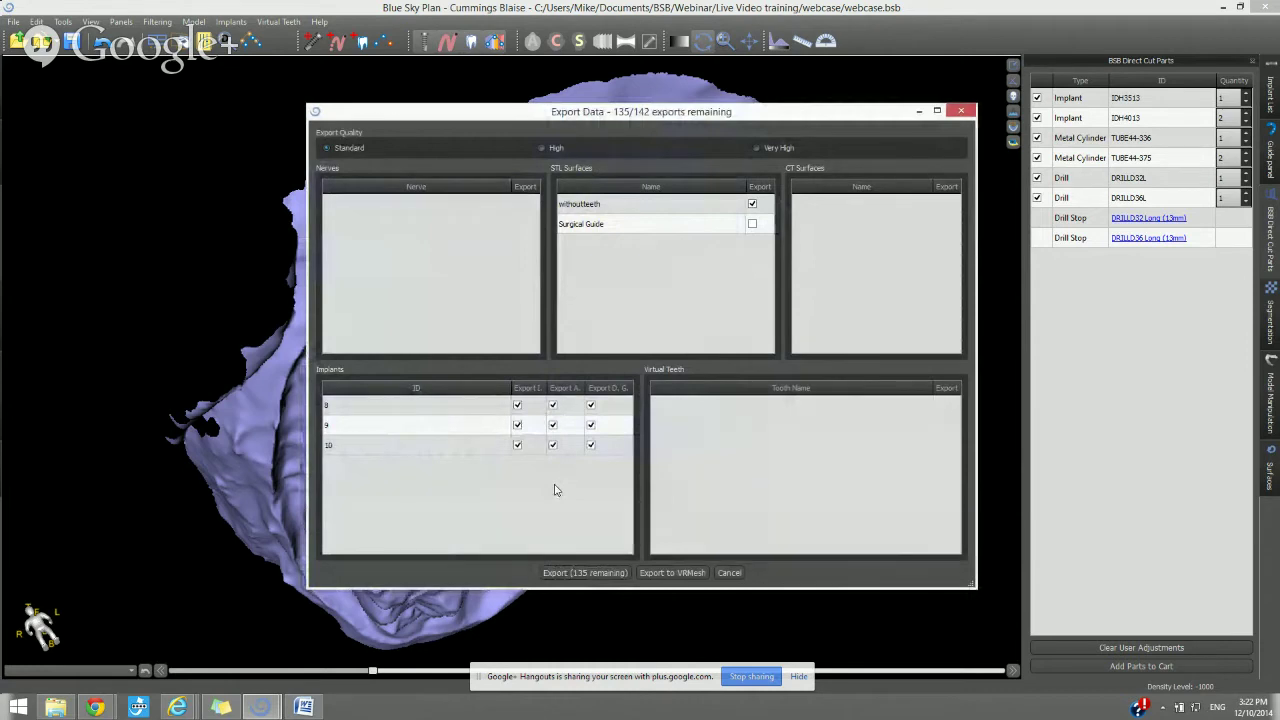
{"action": "left_click", "coordinate": [526, 387]}
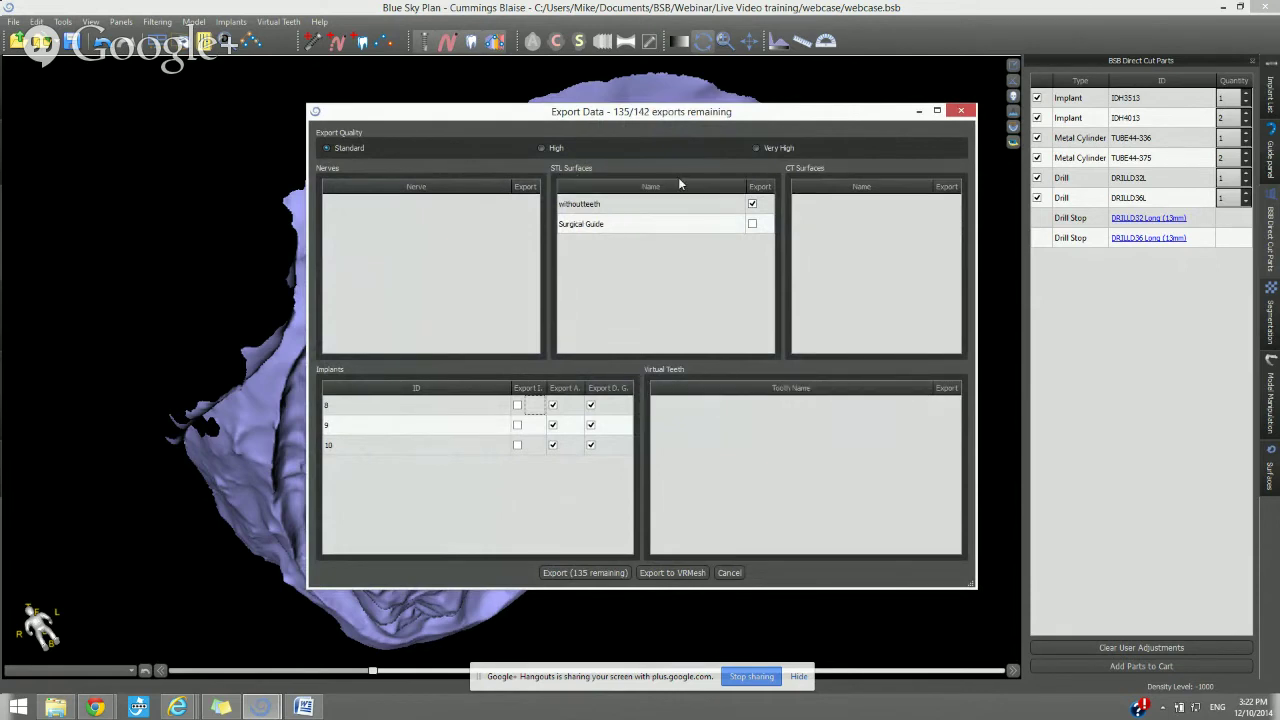
{"action": "left_click", "coordinate": [606, 390]}
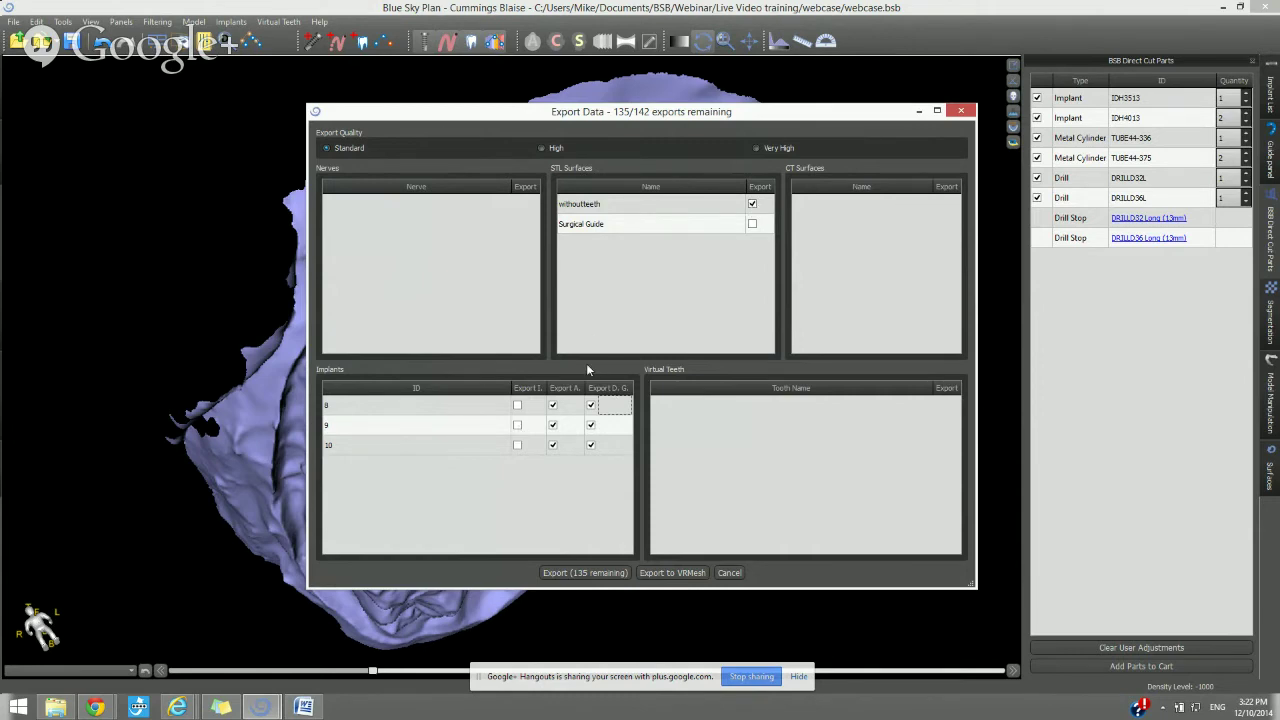
{"action": "left_click", "coordinate": [593, 576]}
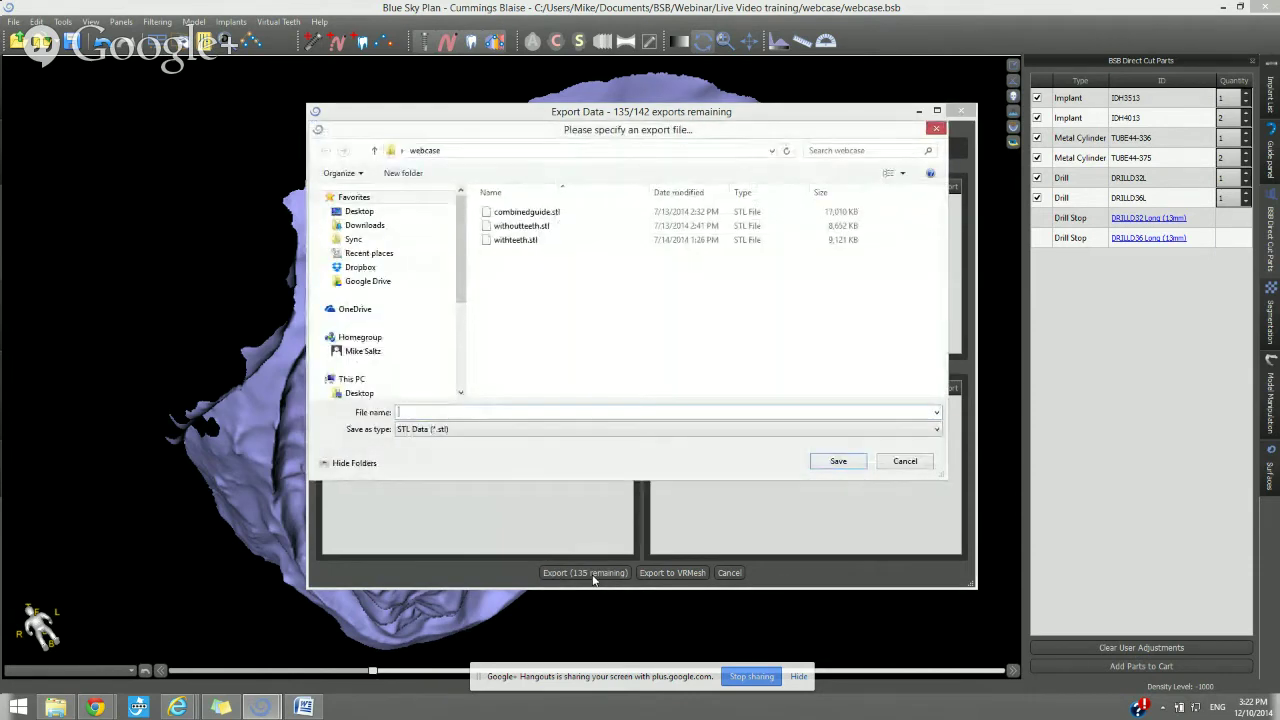
{"action": "left_click", "coordinate": [889, 463]}
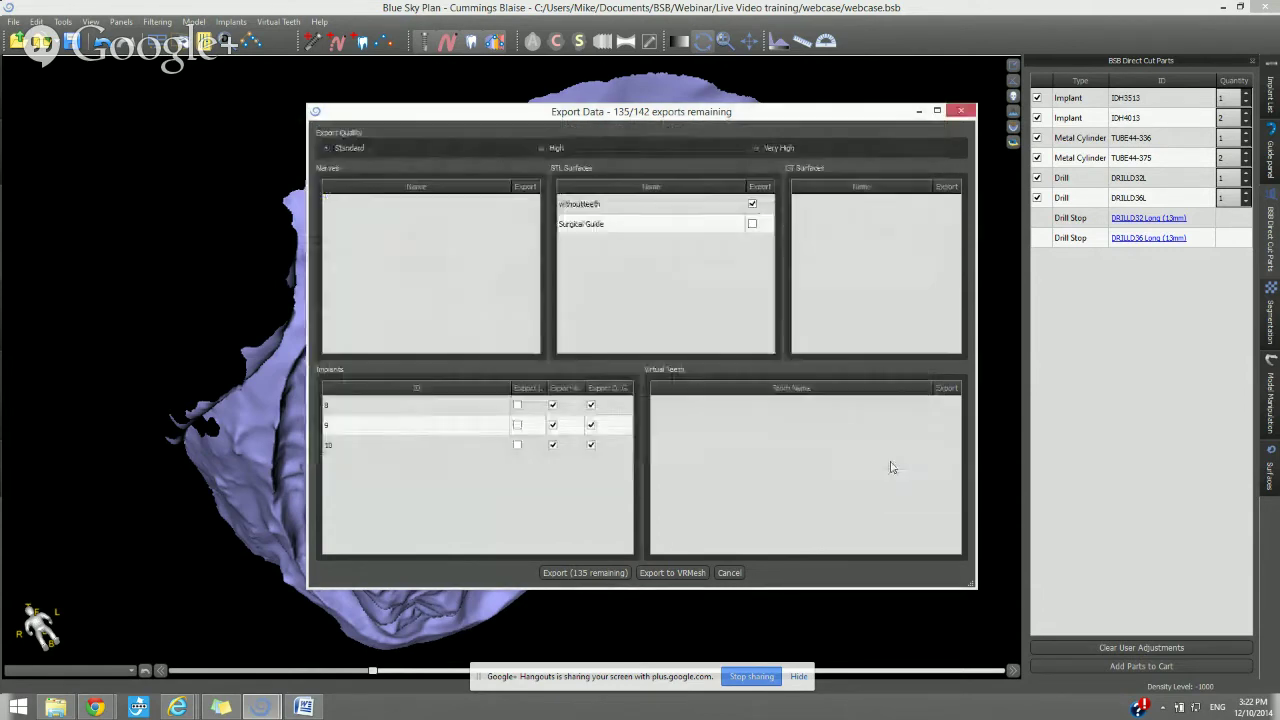
{"action": "left_click", "coordinate": [729, 572]}
{"action": "left_click_drag", "start_coordinate": [729, 572], "coordinate": [683, 579]}
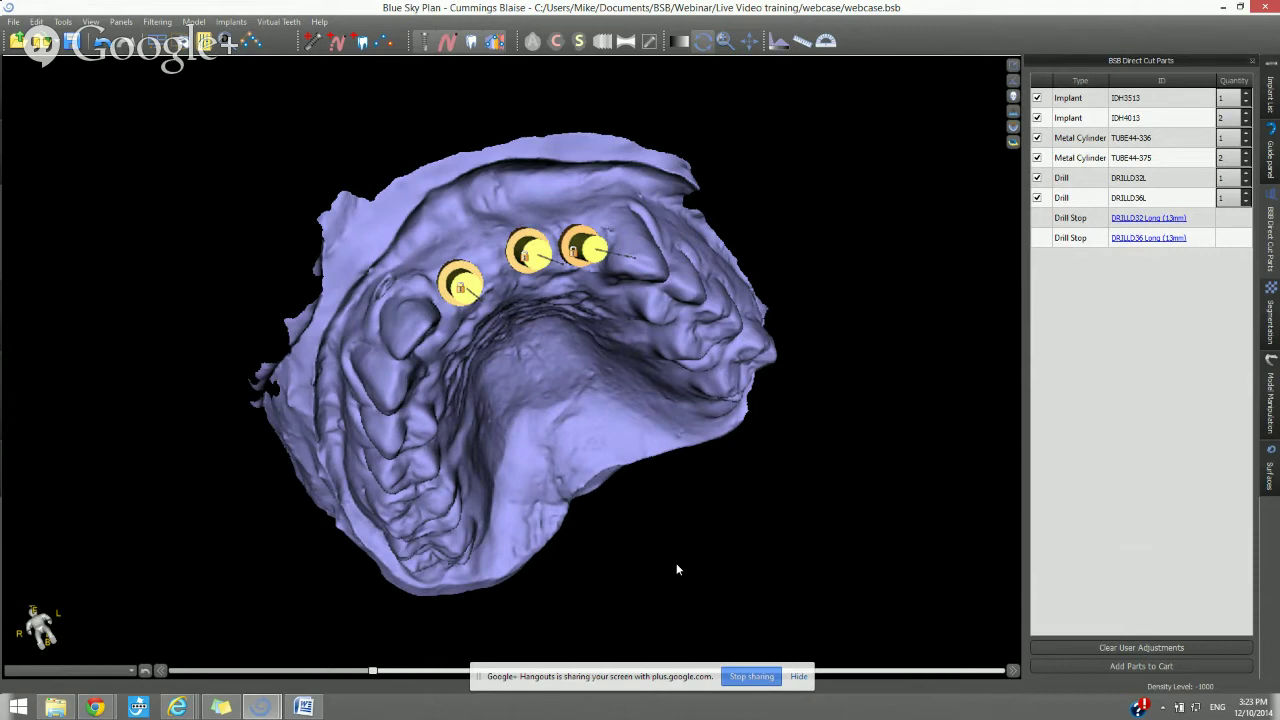
Show the implant list, and switch to Internet Explorer to browse the guide tube sizes in the Blue Sky Bio store
{"action": "left_click", "coordinate": [1268, 102]}
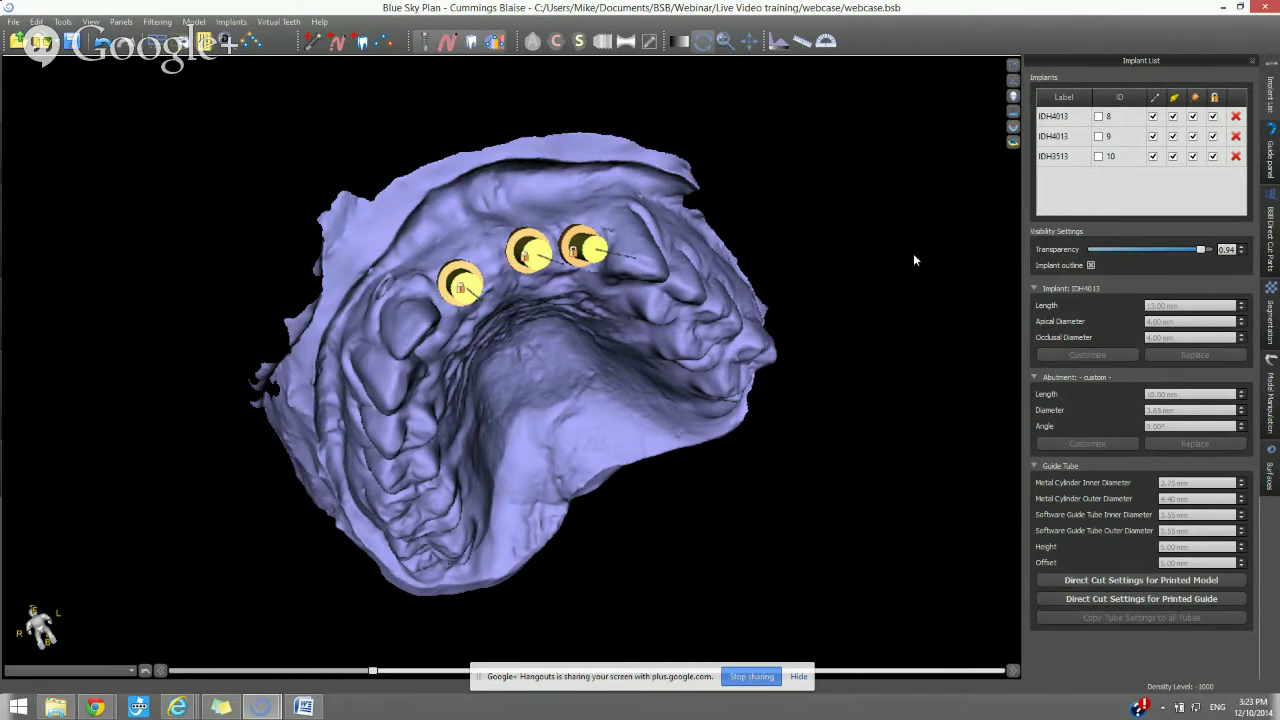
{"action": "mouse_move", "coordinate": [176, 712]}
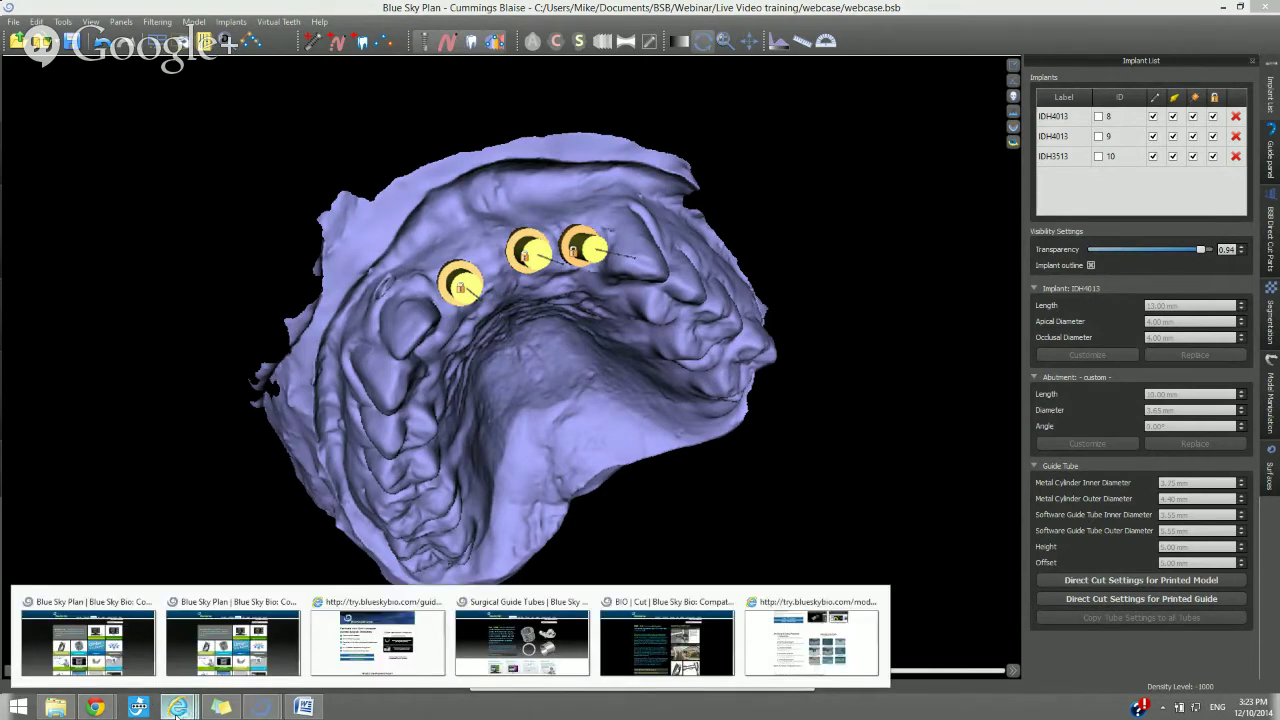
{"action": "left_click", "coordinate": [476, 640]}
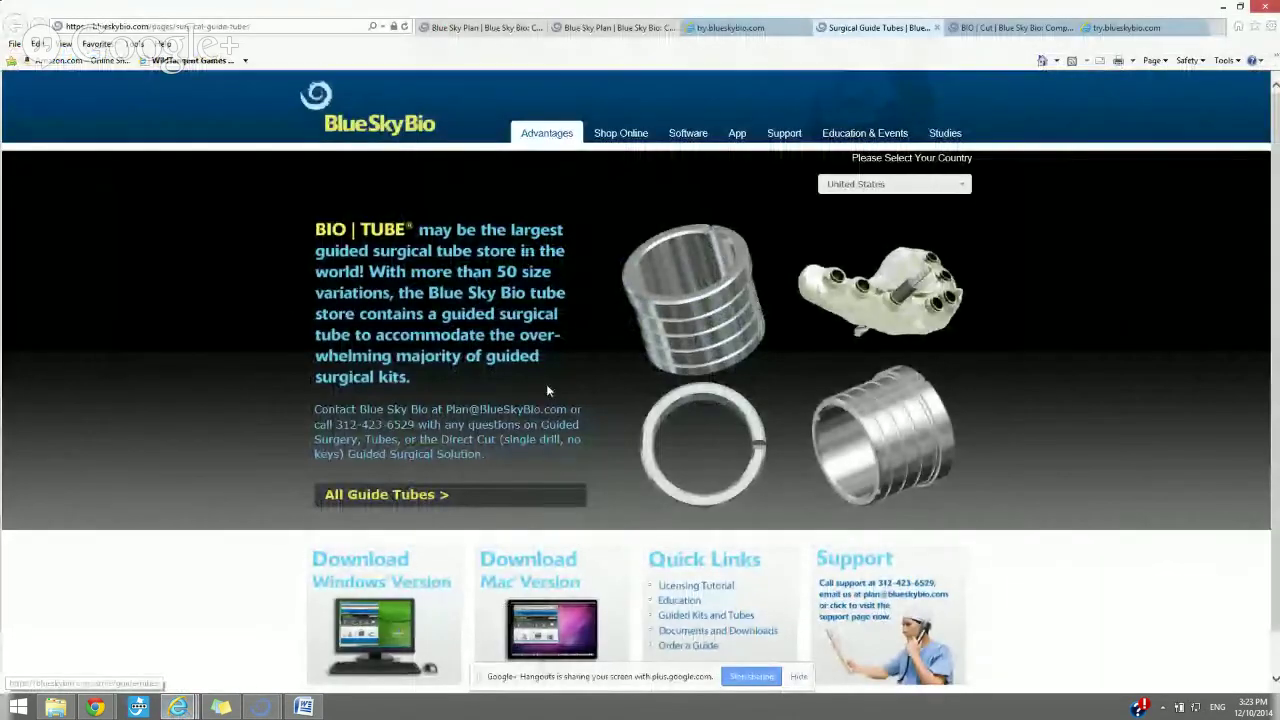
{"action": "left_click", "coordinate": [405, 500]}
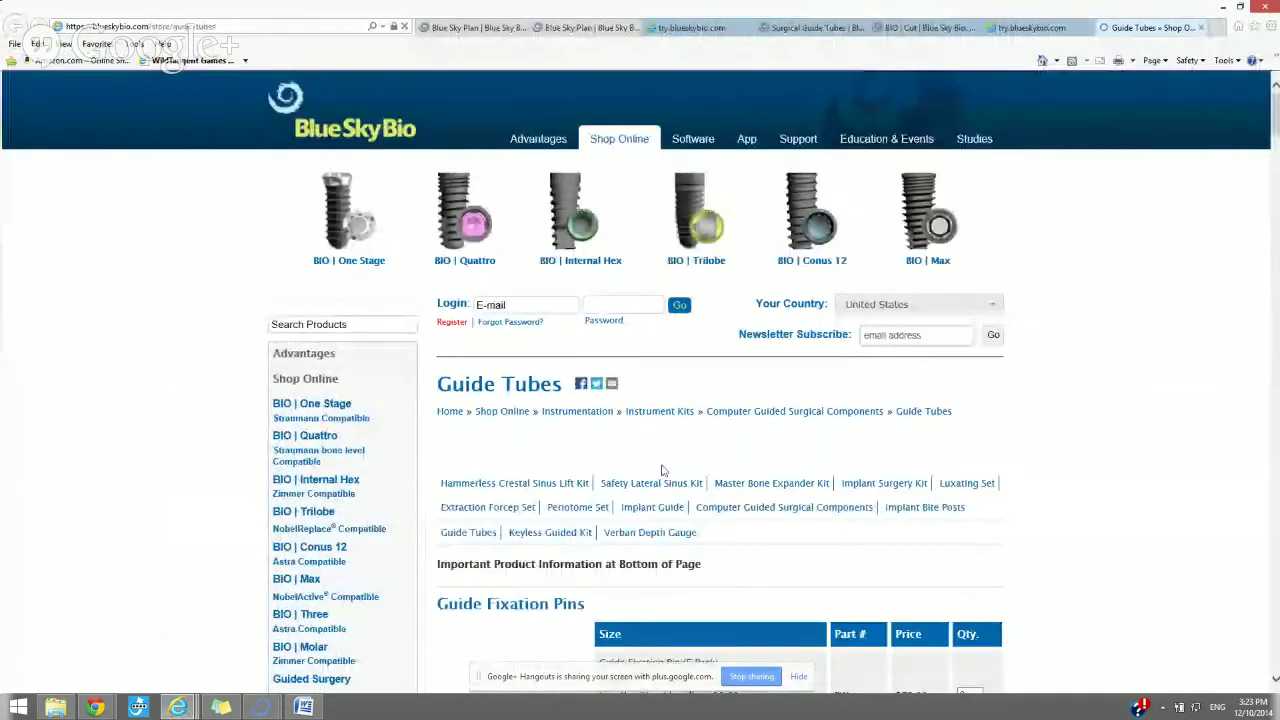
{"action": "scroll", "coordinate": [661, 470], "scroll_direction": "down", "scroll_amount": 3}
{"action": "scroll", "coordinate": [661, 470], "scroll_direction": "down", "scroll_amount": 5}
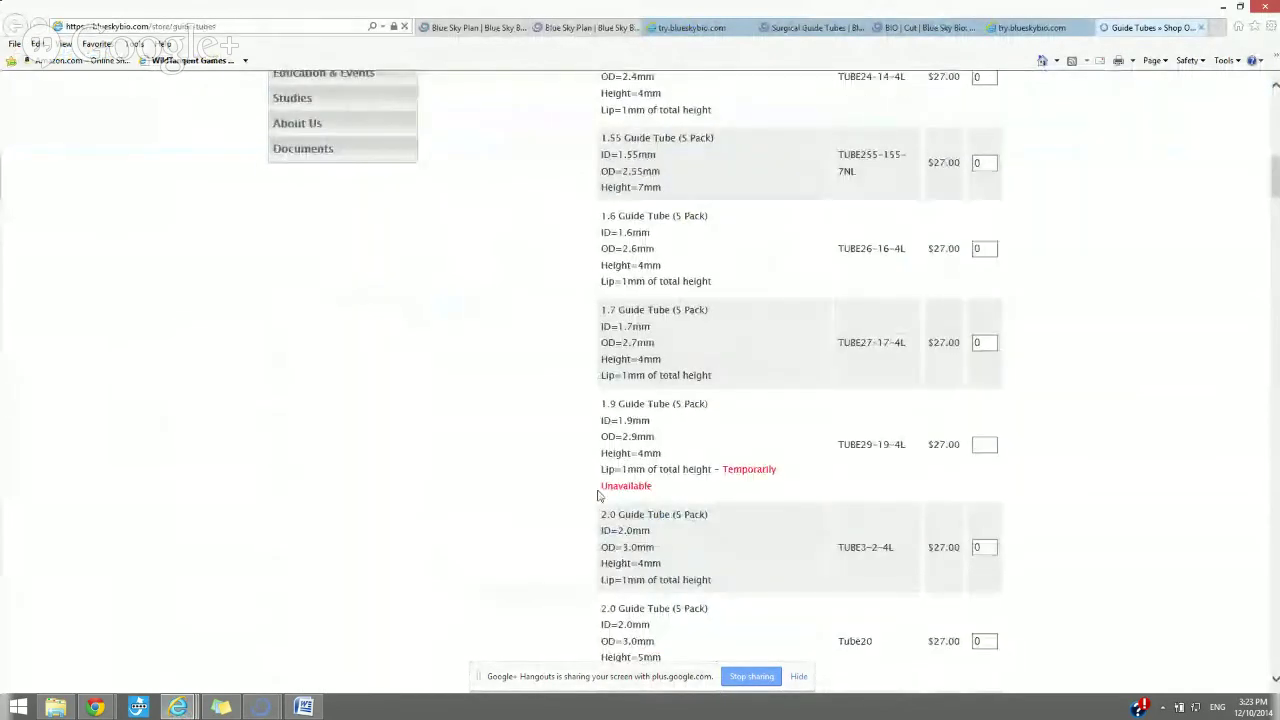
{"action": "scroll", "coordinate": [590, 495], "scroll_direction": "down", "scroll_amount": 3}
{"action": "scroll", "coordinate": [586, 500], "scroll_direction": "down", "scroll_amount": 10}
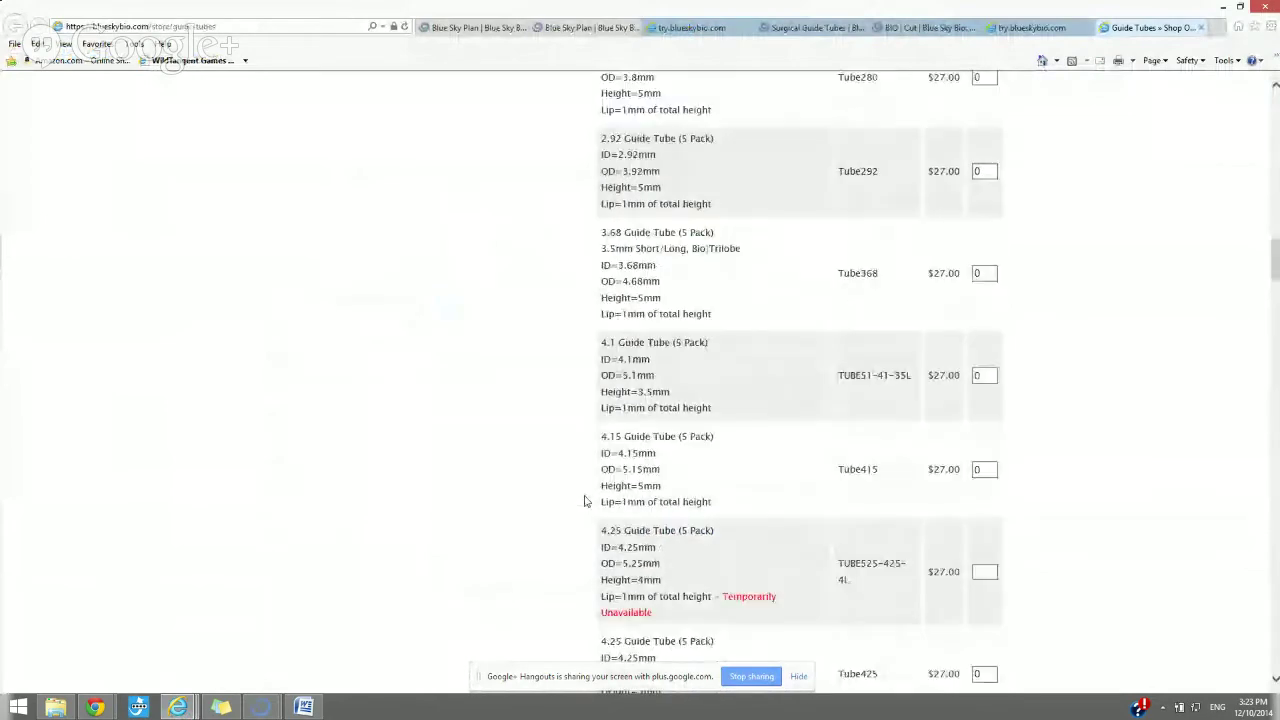
{"action": "scroll", "coordinate": [585, 500], "scroll_direction": "down", "scroll_amount": 4}
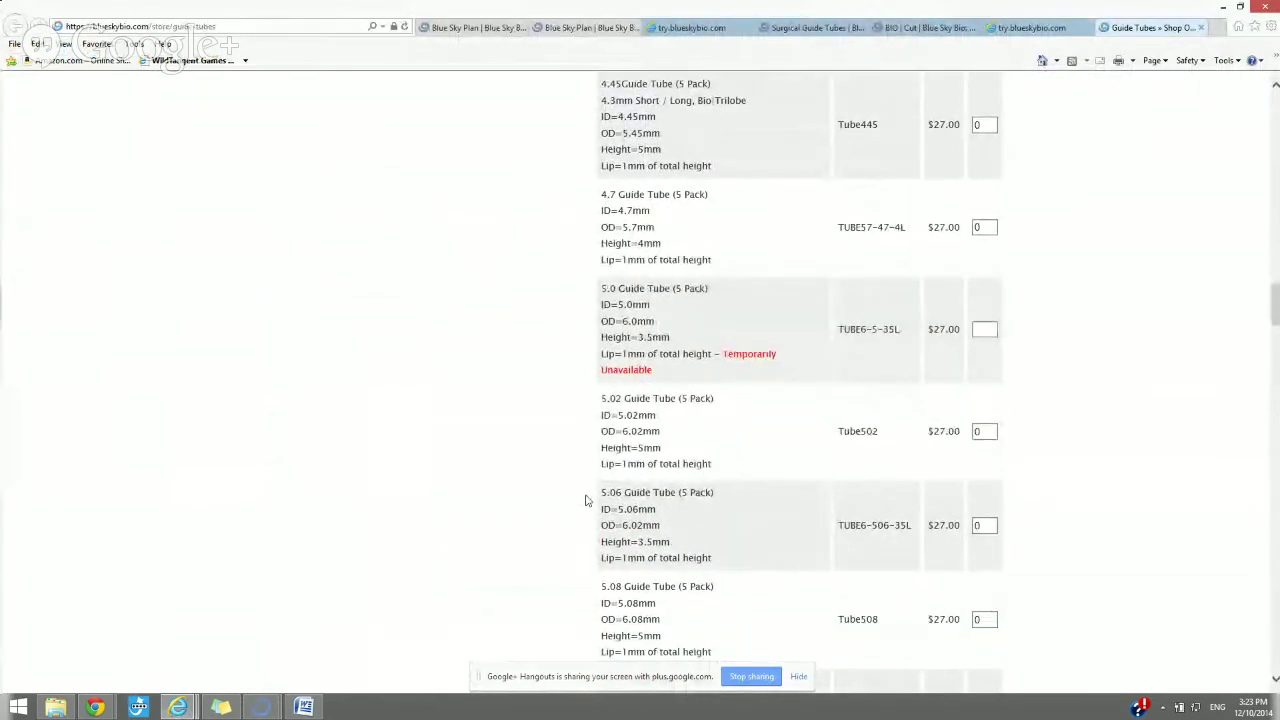
{"action": "scroll", "coordinate": [588, 505], "scroll_direction": "down", "scroll_amount": 2}
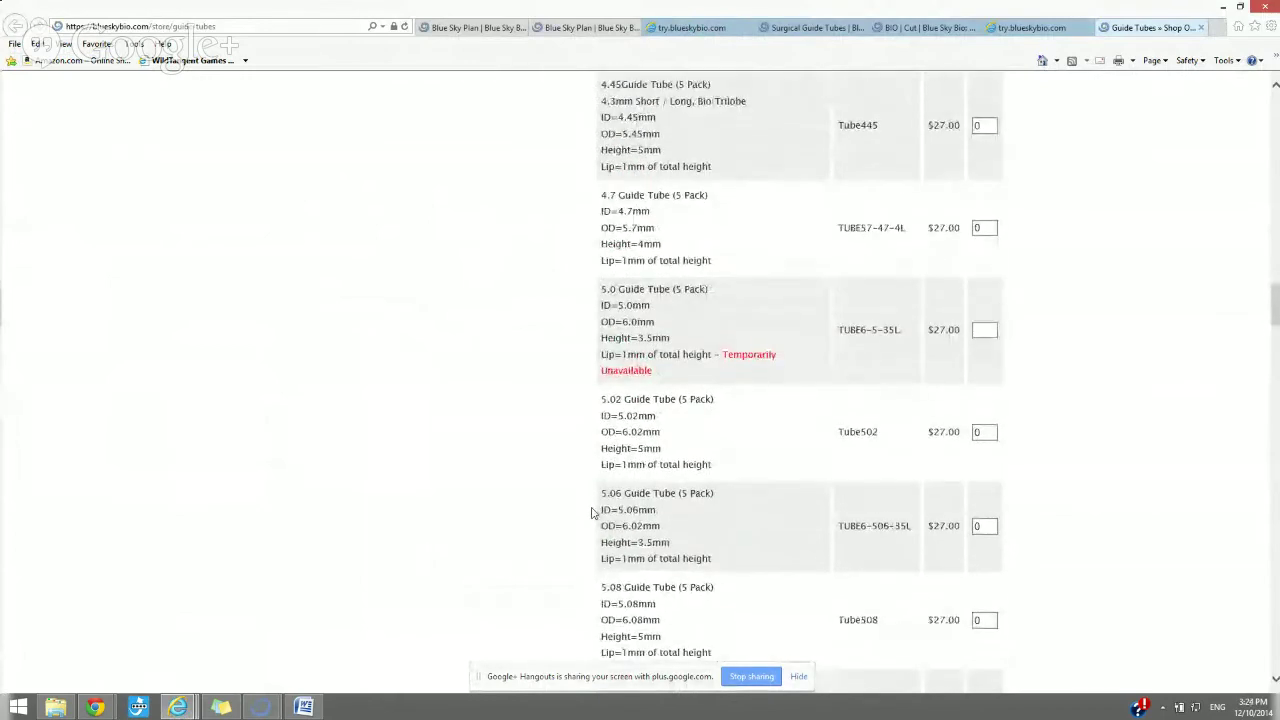
{"action": "scroll", "coordinate": [591, 513], "scroll_direction": "down", "scroll_amount": 5}
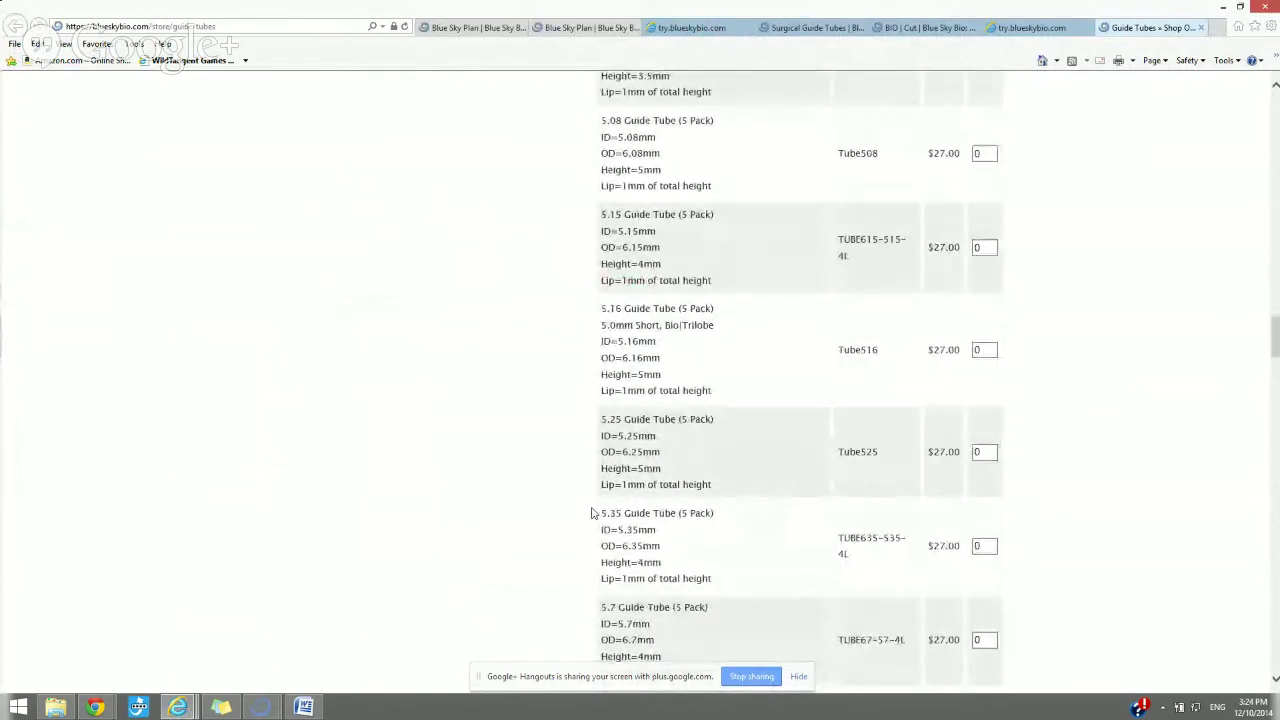
{"action": "scroll", "coordinate": [552, 508], "scroll_direction": "down", "scroll_amount": 1}
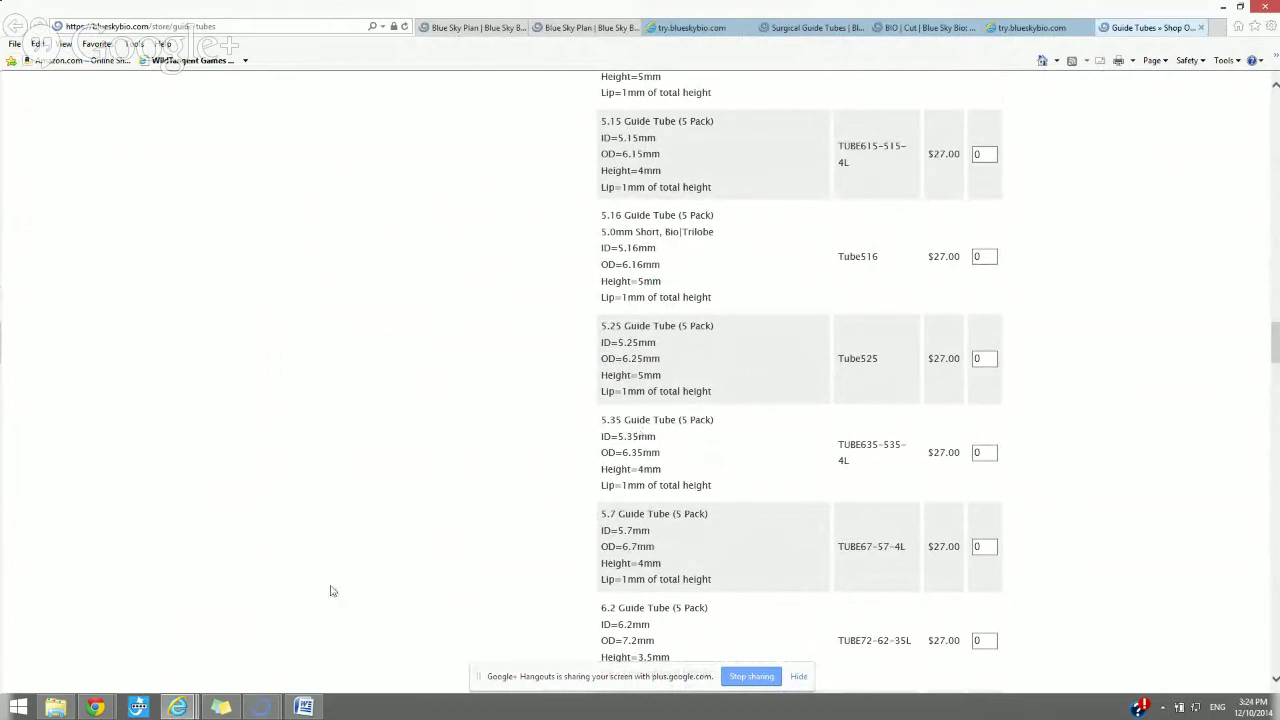
Switch back to the webcase.bsb project in Blue Sky Plan and set the abutment diameter of implant 8 to 4.92 mm
{"action": "left_click", "coordinate": [276, 708]}
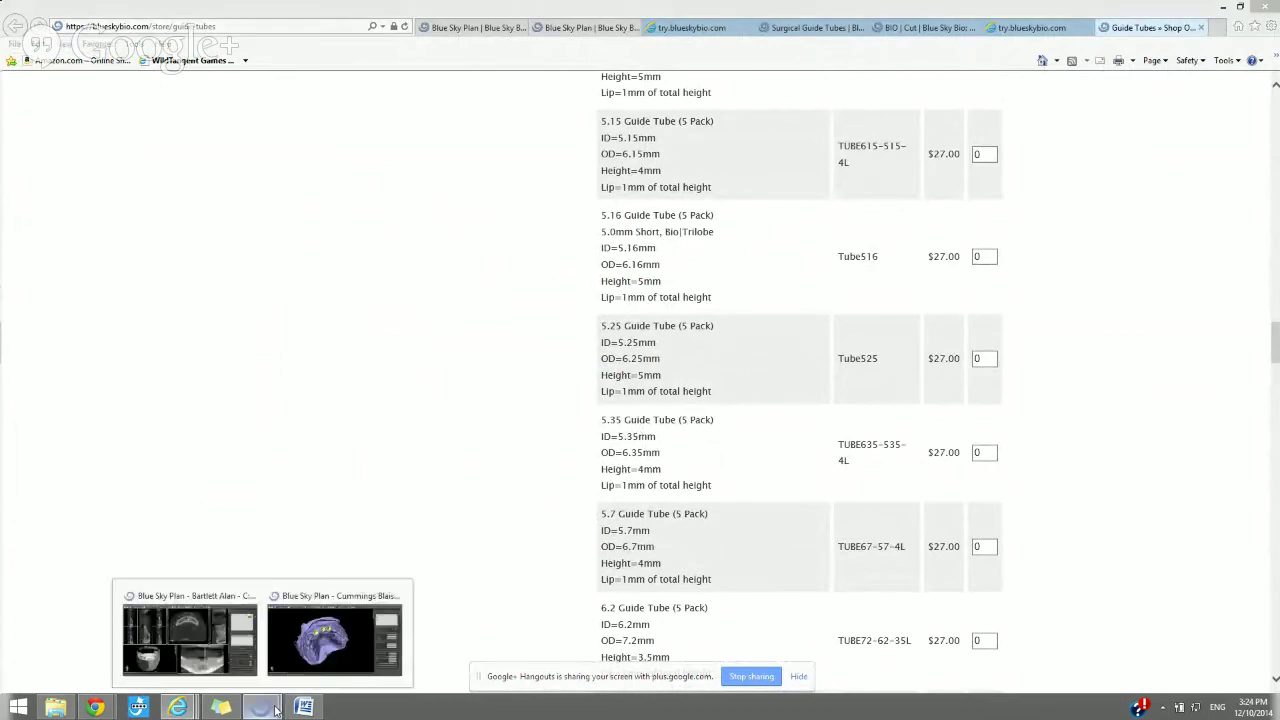
{"action": "left_click", "coordinate": [296, 652]}
{"action": "left_click_drag", "start_coordinate": [520, 608], "coordinate": [527, 545]}
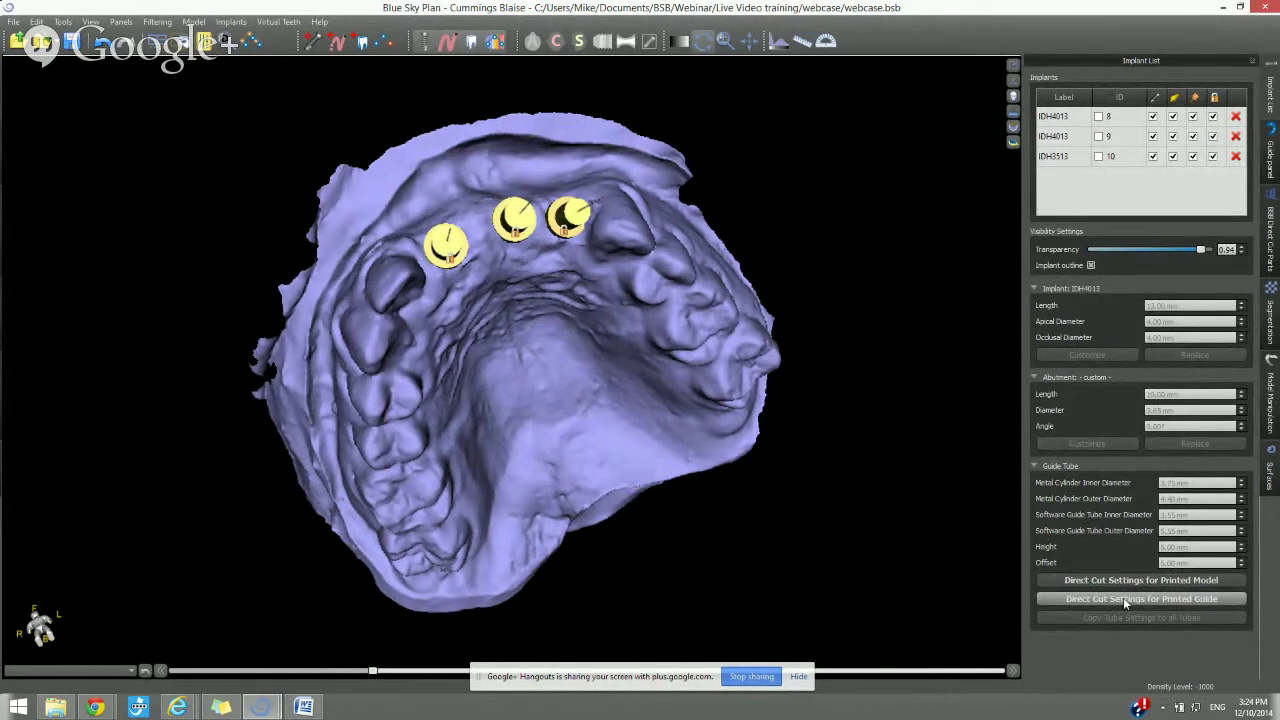
{"action": "left_click", "coordinate": [1061, 118]}
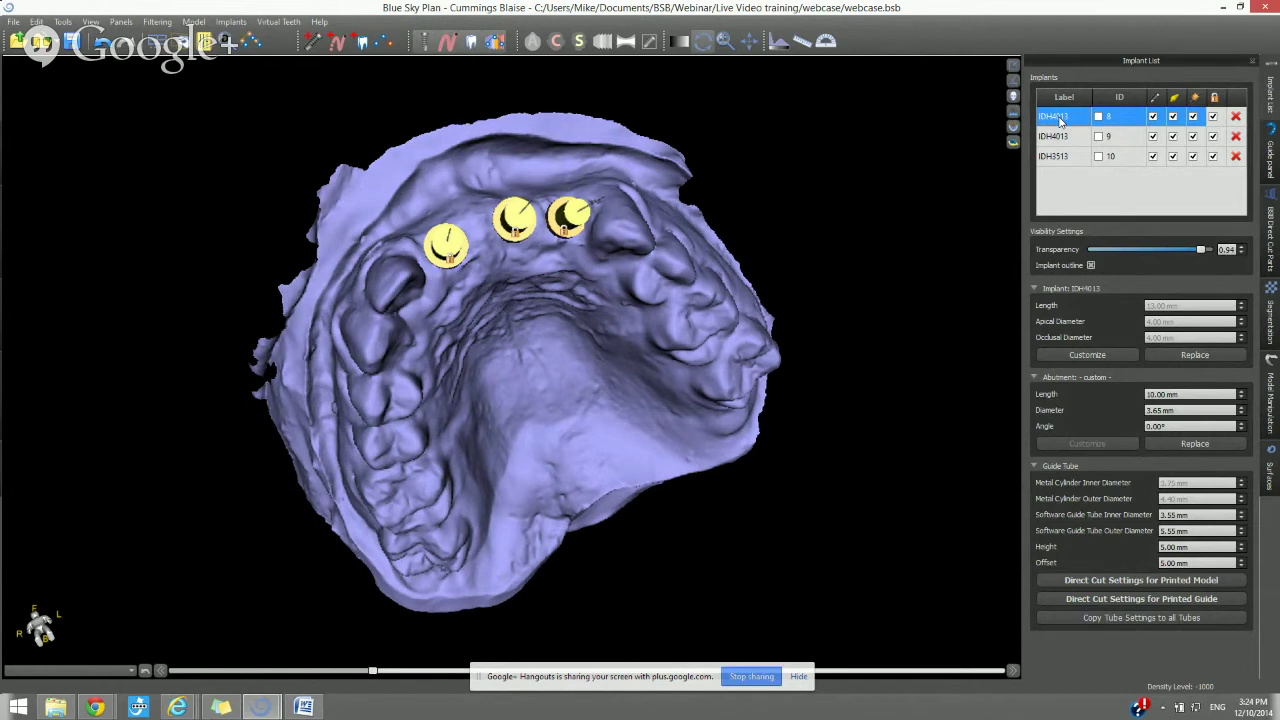
{"action": "left_click", "coordinate": [177, 707]}
{"action": "left_click", "coordinate": [177, 707]}
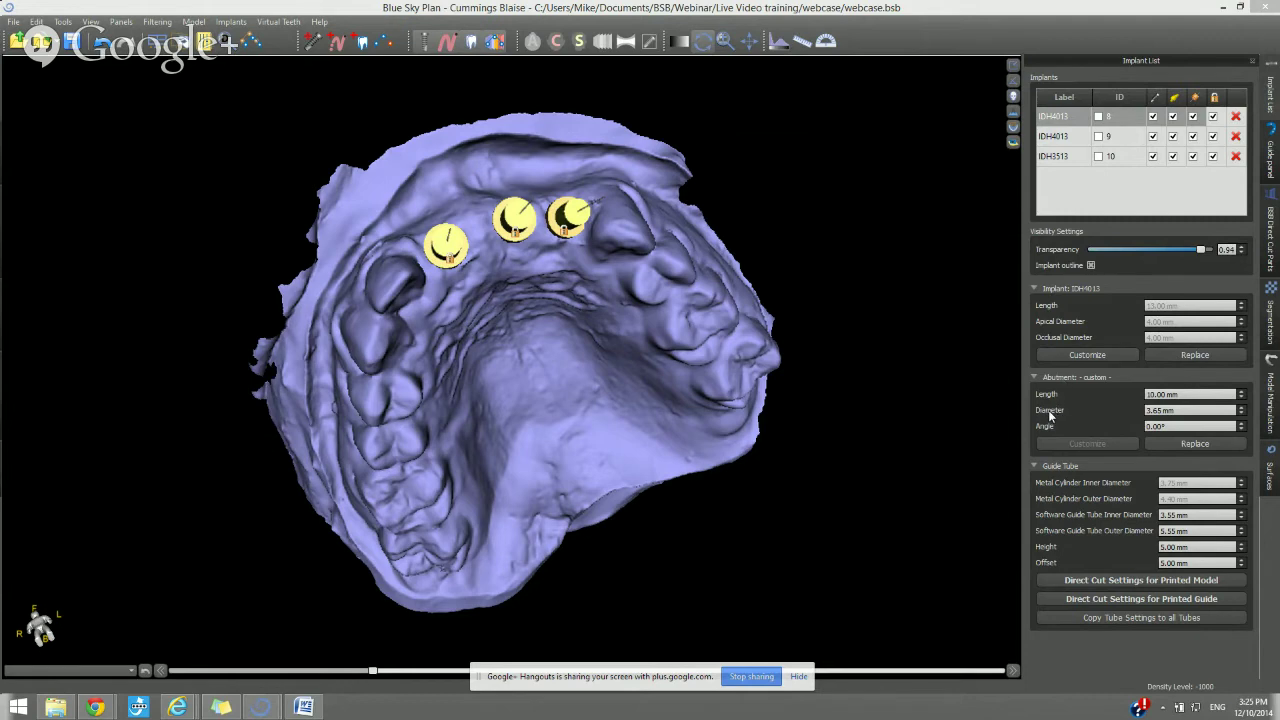
{"action": "left_click", "coordinate": [1184, 410]}
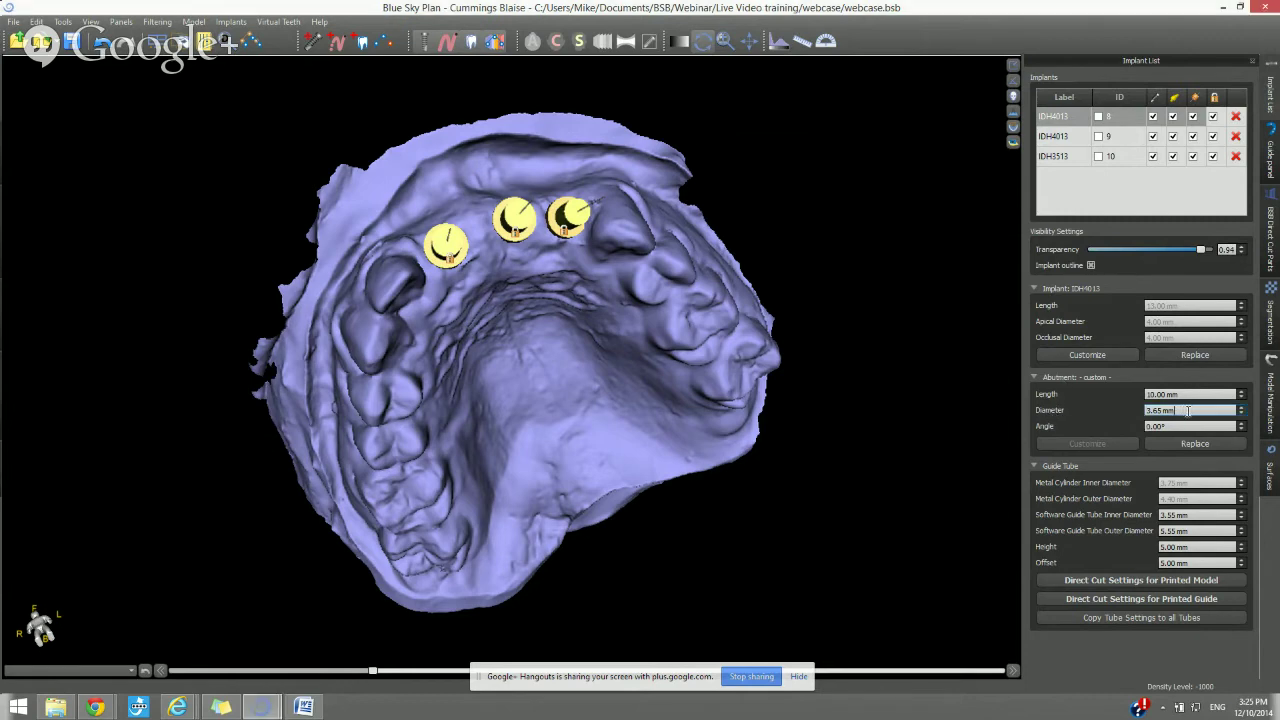
{"action": "left_click_drag", "start_coordinate": [1175, 412], "coordinate": [1137, 415]}
{"action": "type", "text": "4.92"}
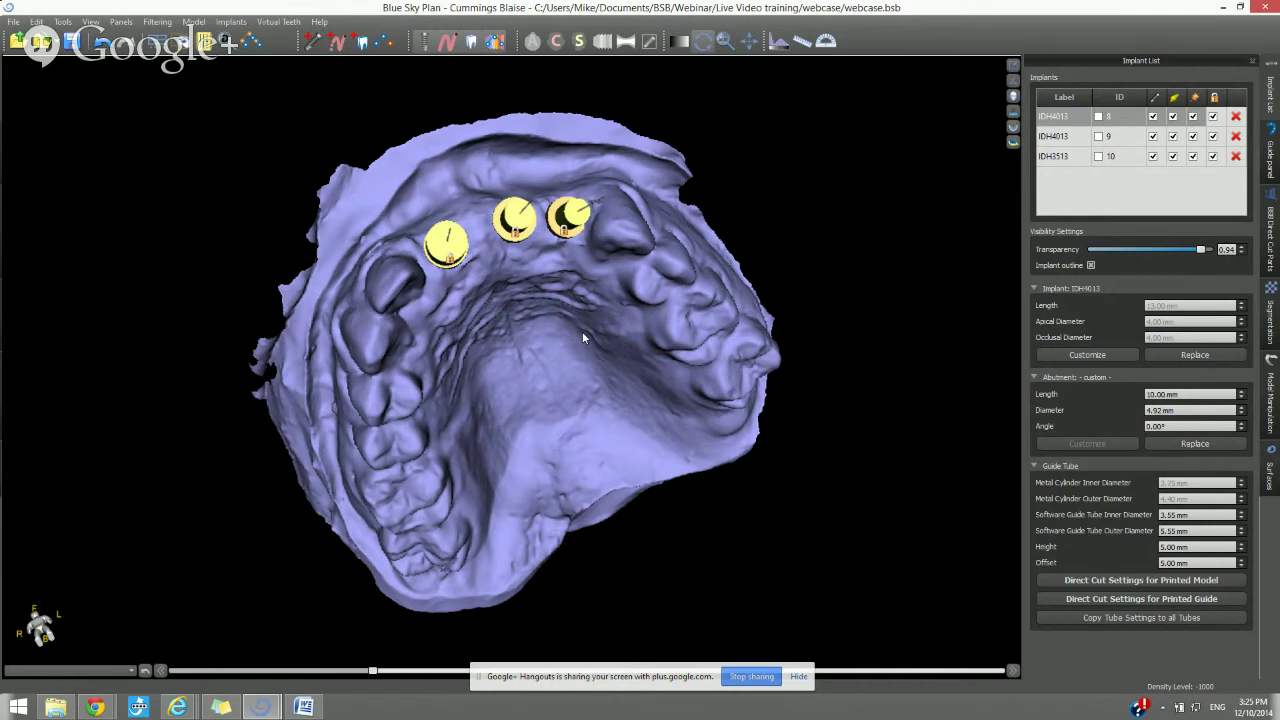
Set implant 8's software guide tube inner diameter to 4.90 mm and its outer diameter to 6.90 mm
{"action": "scroll", "coordinate": [582, 331], "scroll_direction": "up", "scroll_amount": 5}
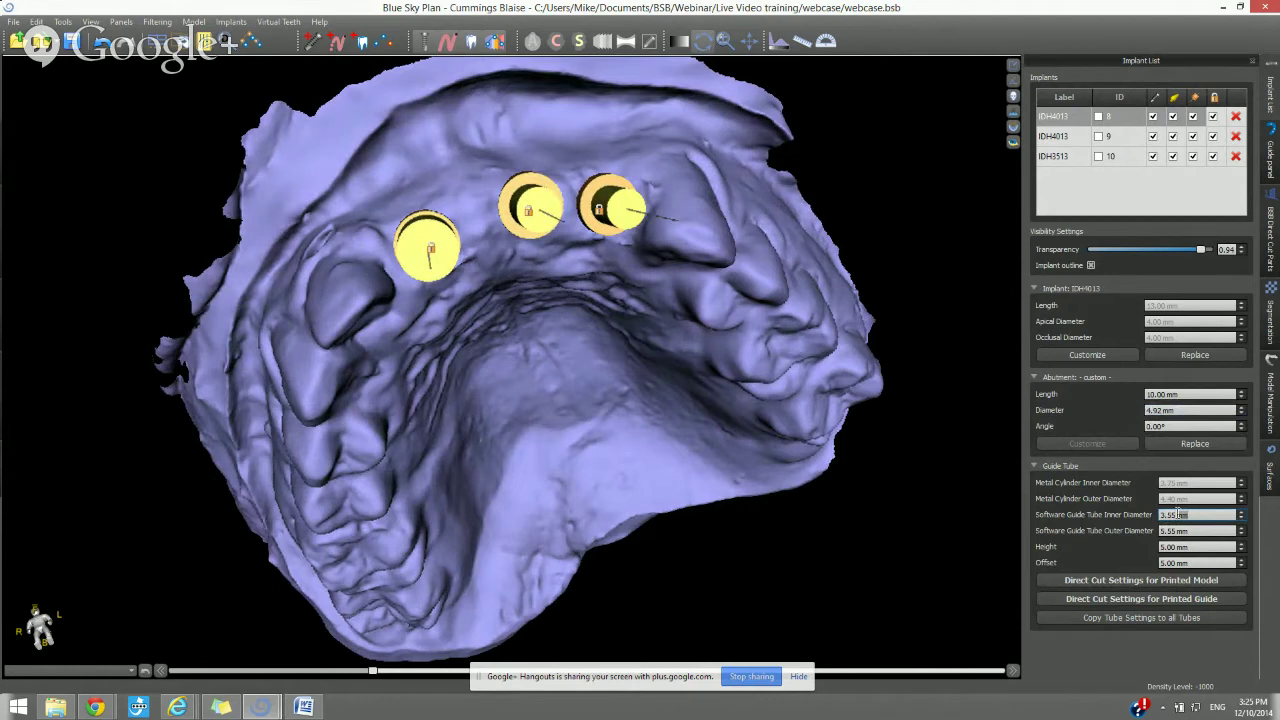
{"action": "left_click_drag", "start_coordinate": [1188, 515], "coordinate": [1153, 516]}
{"action": "type", "text": "4"}
{"action": "type", "text": ".5"}
{"action": "key", "text": "Return"}
{"action": "left_click_drag", "start_coordinate": [1190, 531], "coordinate": [1148, 531]}
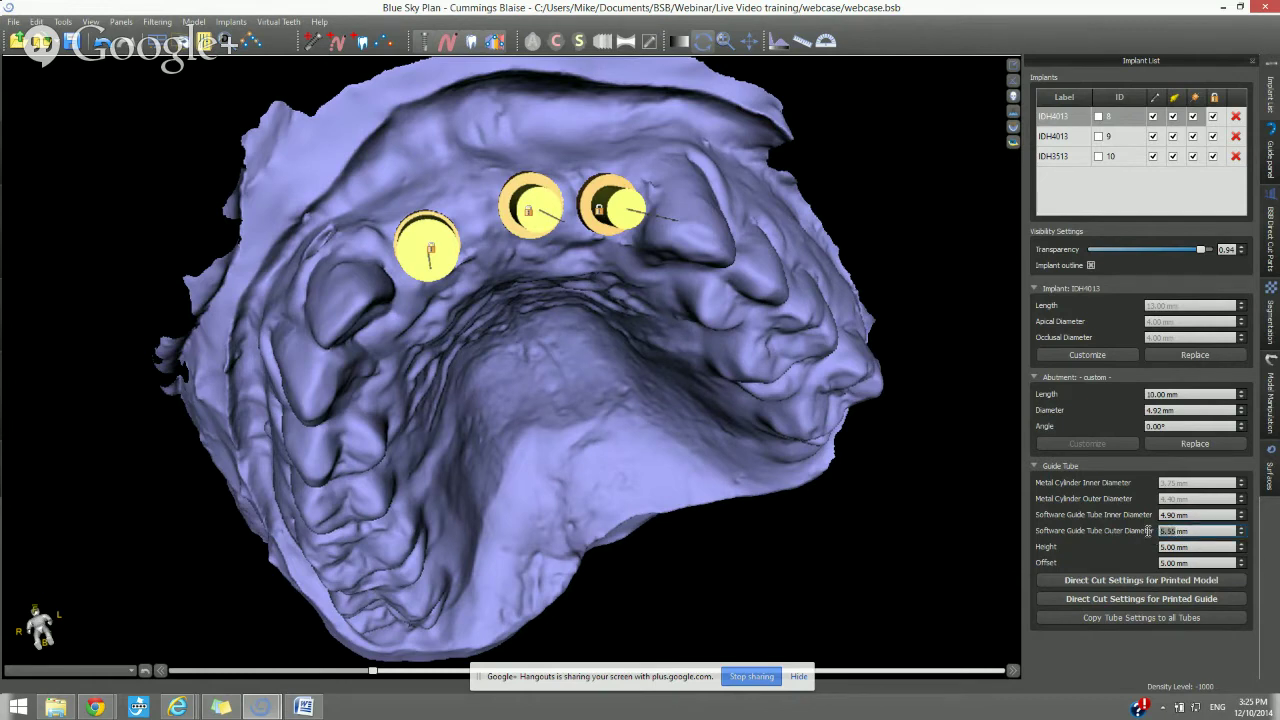
{"action": "type", "text": "6."}
{"action": "type", "text": "9"}
{"action": "left_click", "coordinate": [1188, 515]}
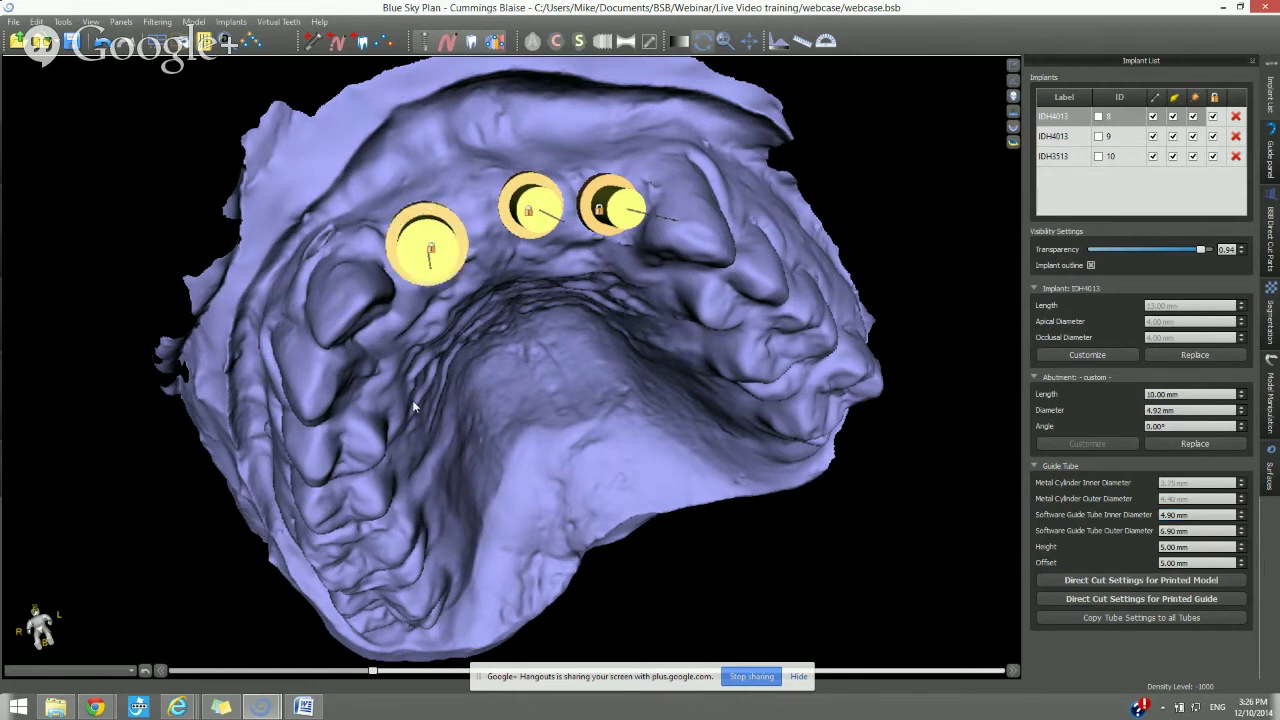
Inspect the resized post and guide tube at site 8 from several angles, including the underside of the withoutteeth model
{"action": "left_click_drag", "start_coordinate": [412, 400], "coordinate": [566, 248]}
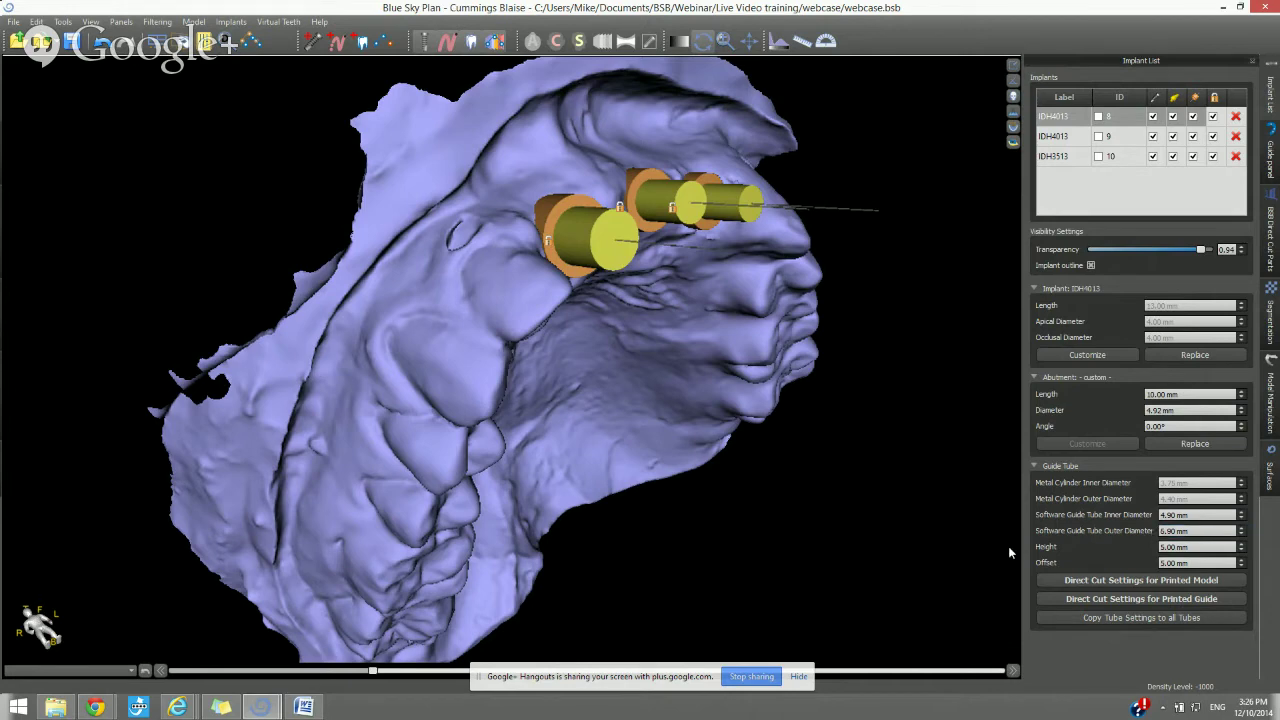
{"action": "left_click_drag", "start_coordinate": [939, 512], "coordinate": [871, 477]}
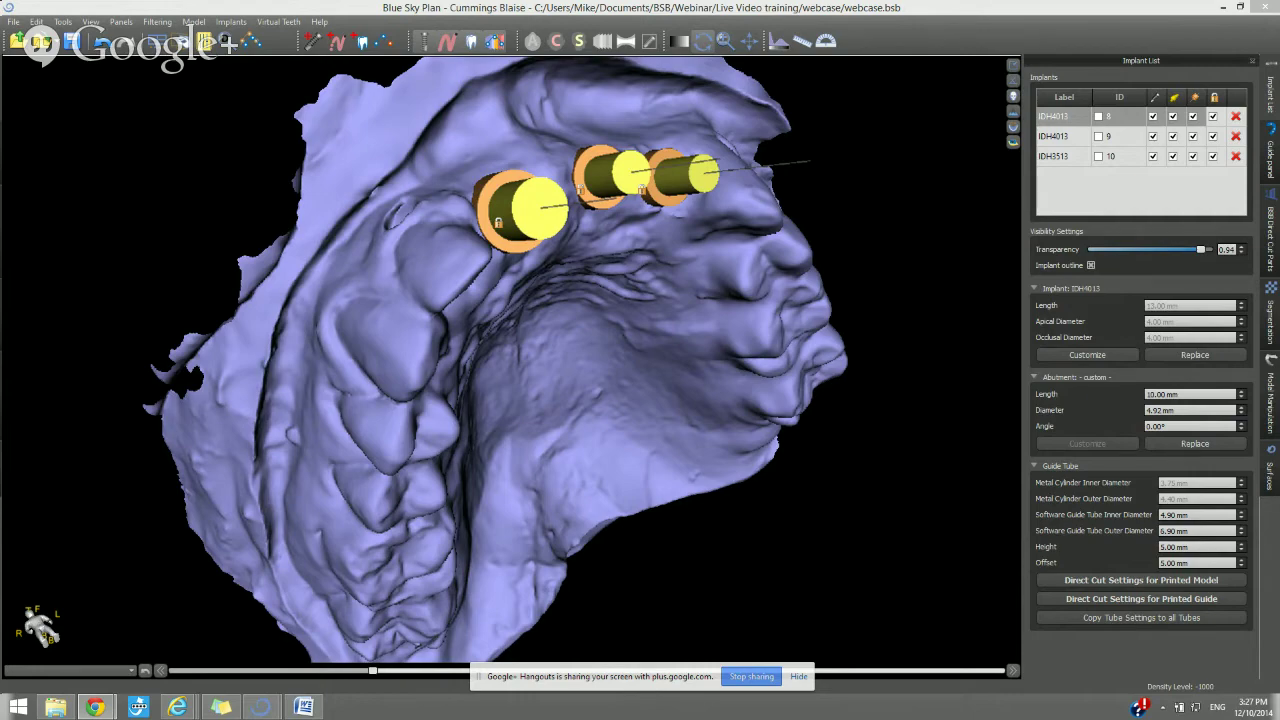
{"action": "left_click_drag", "start_coordinate": [890, 245], "coordinate": [819, 272]}
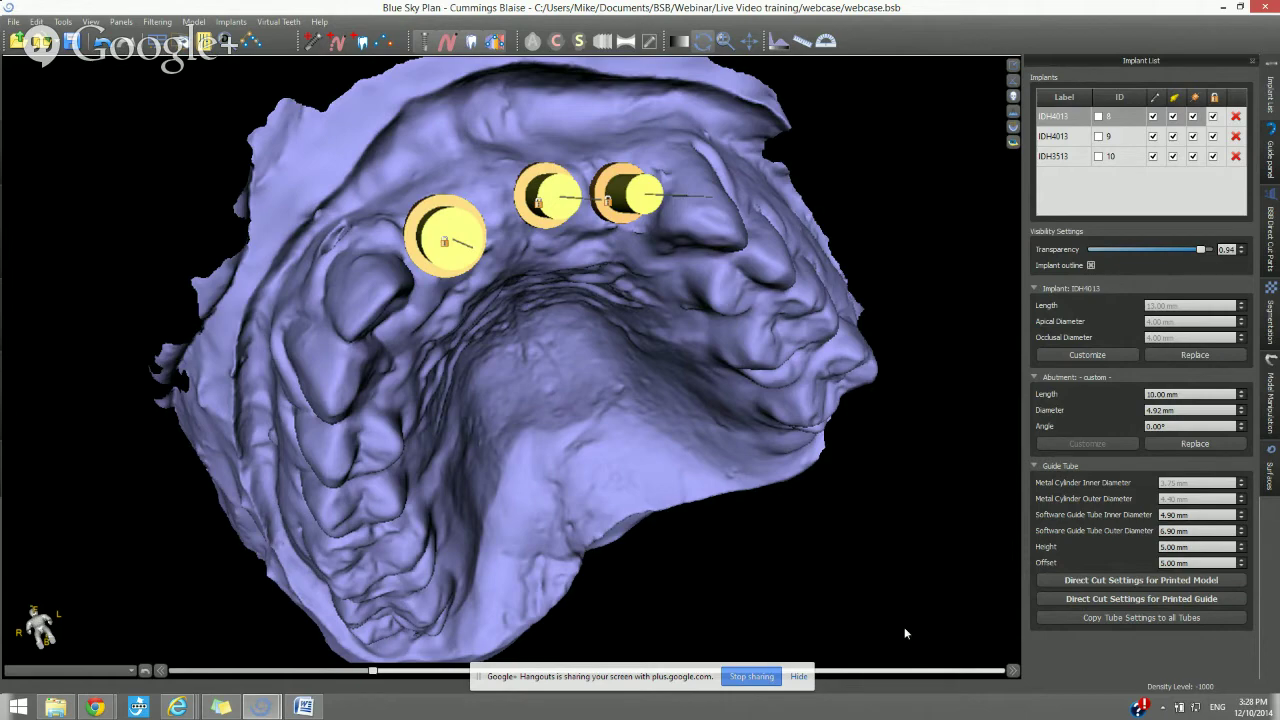
{"action": "mouse_move", "coordinate": [606, 474]}
{"action": "left_mouse_down"}
{"action": "mouse_move", "coordinate": [630, 505]}
{"action": "mouse_move", "coordinate": [614, 522]}
{"action": "mouse_move", "coordinate": [593, 486]}
{"action": "mouse_move", "coordinate": [537, 458]}
{"action": "mouse_move", "coordinate": [627, 469]}
{"action": "left_mouse_up"}
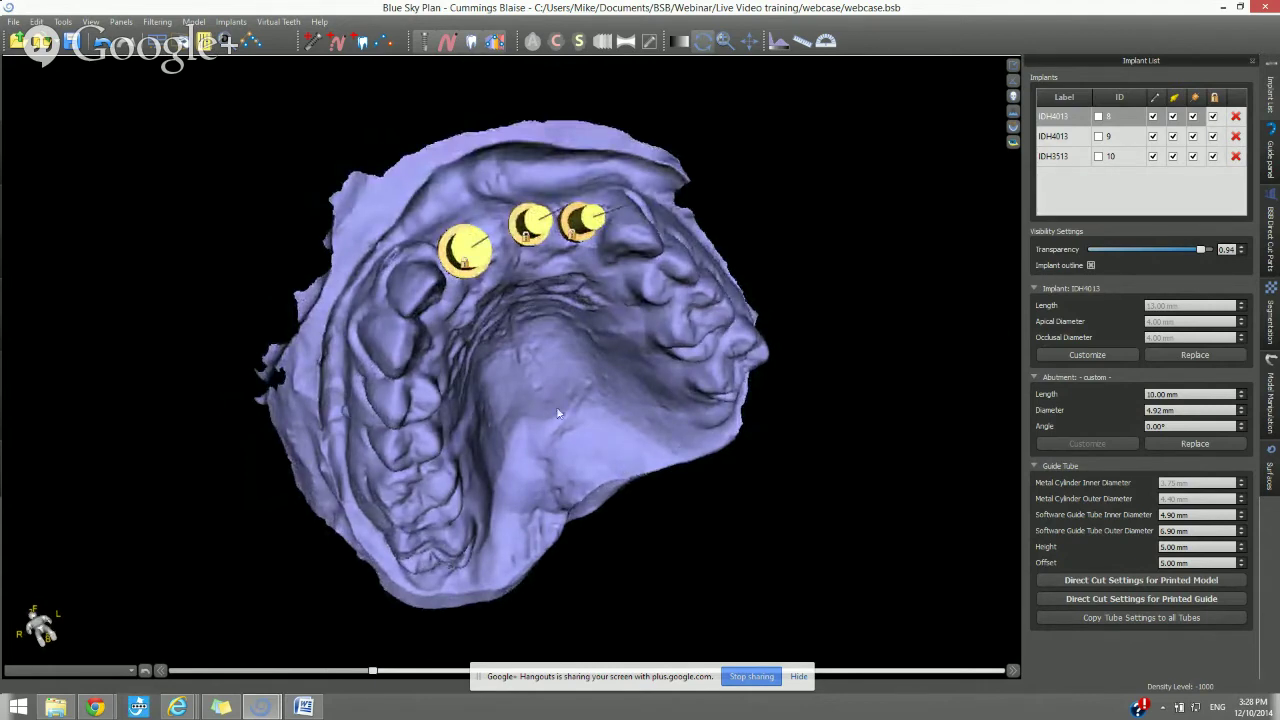
{"action": "left_click_drag", "start_coordinate": [626, 463], "coordinate": [859, 537]}
{"action": "left_click_drag", "start_coordinate": [538, 494], "coordinate": [867, 500]}
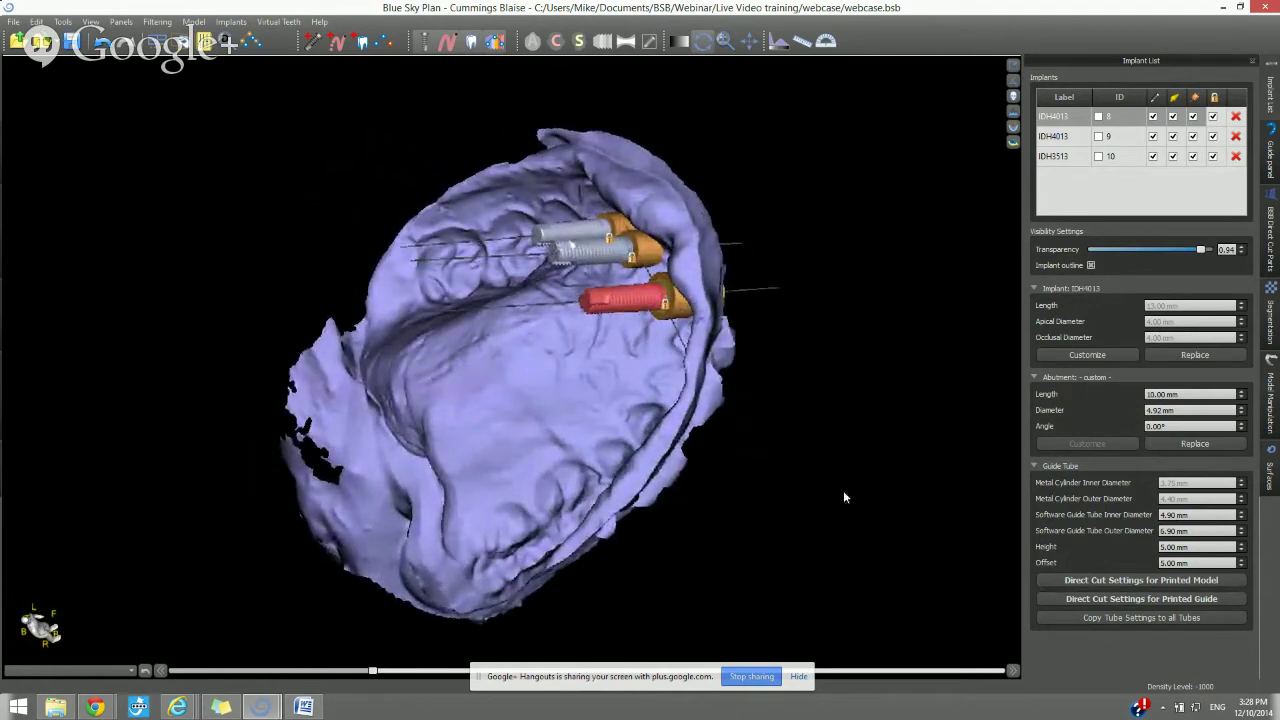
{"action": "left_click_drag", "start_coordinate": [843, 490], "coordinate": [812, 345]}
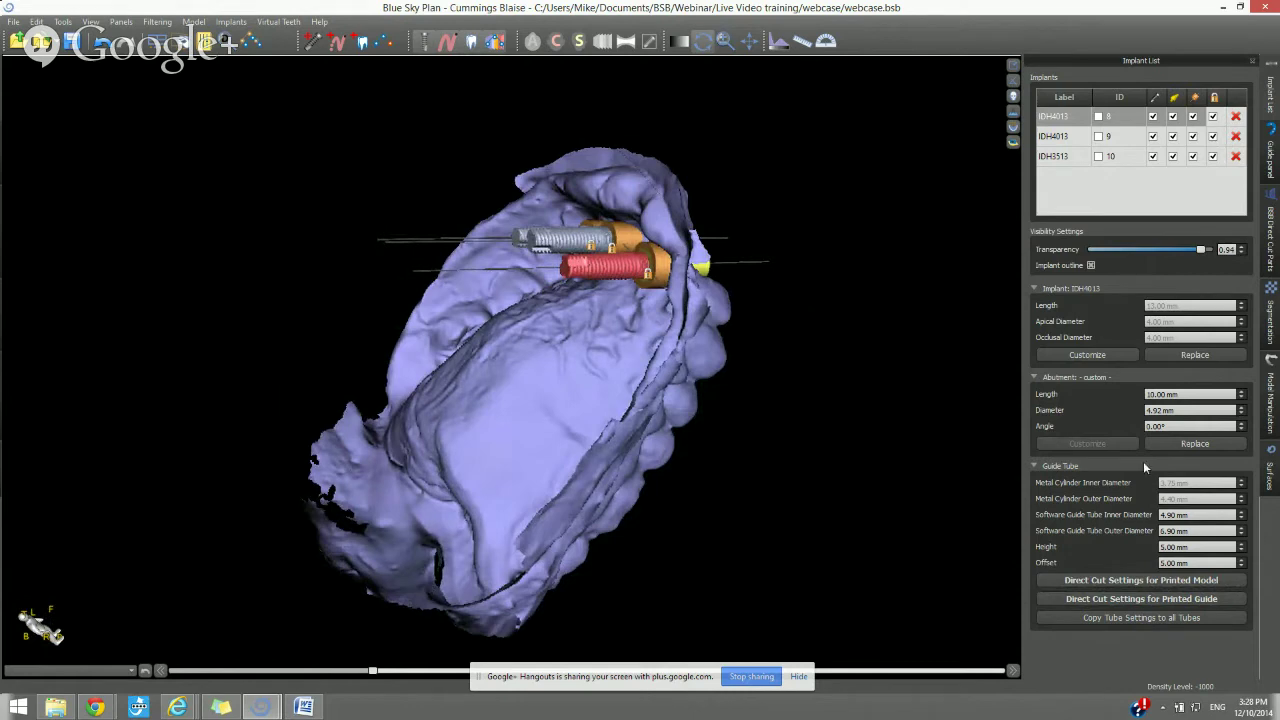
Show the model manipulation settings for the withoutteeth model and examine the manual positioning and stone model closing options
{"action": "left_click", "coordinate": [1276, 423]}
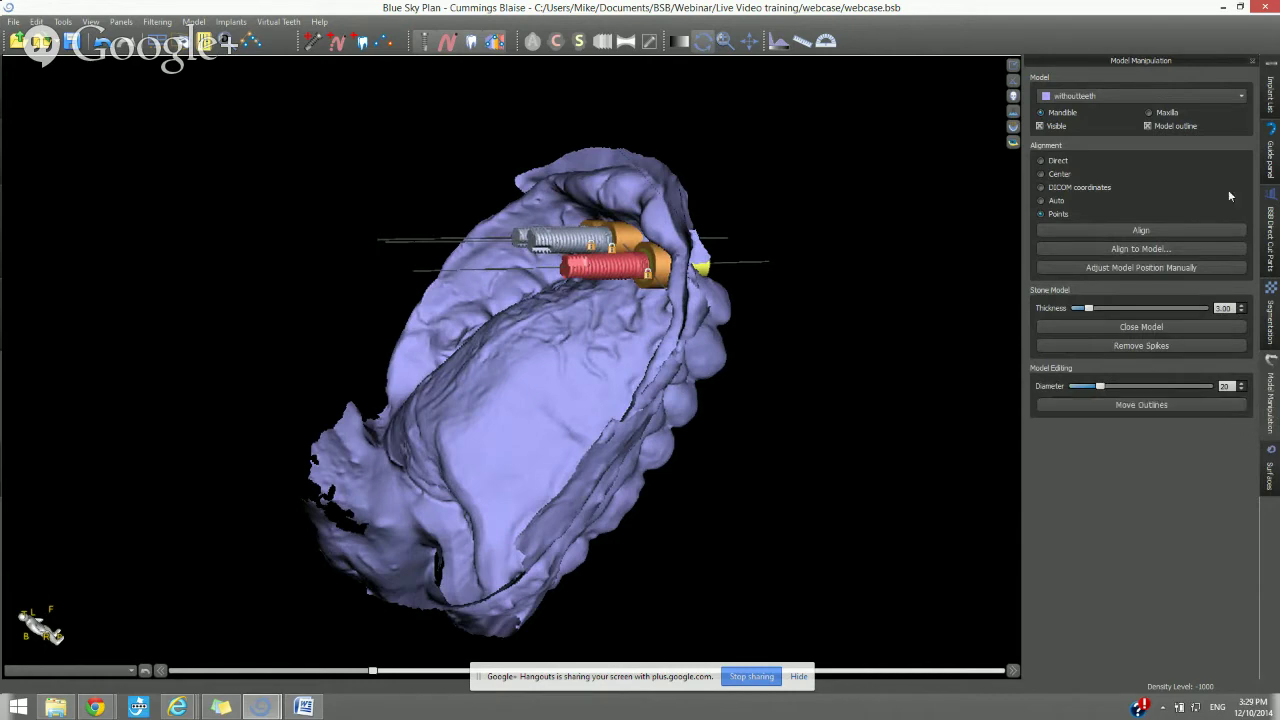
{"action": "left_click", "coordinate": [1144, 269]}
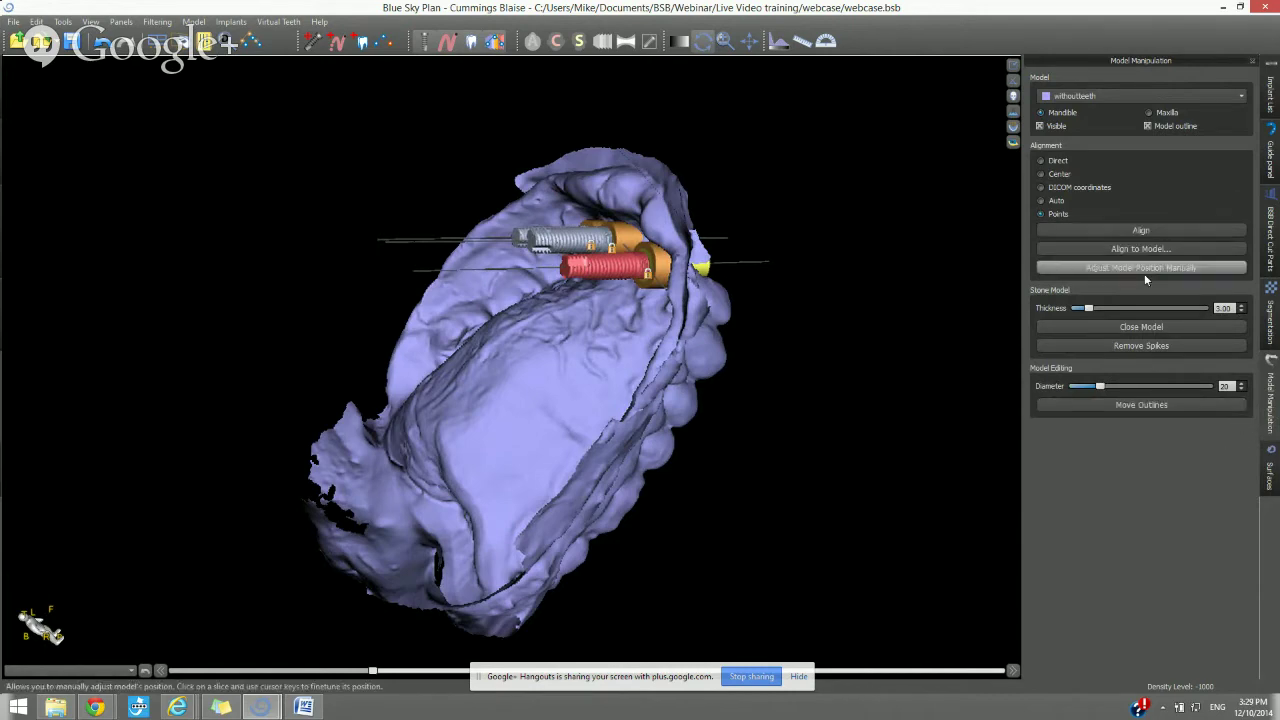
{"action": "left_click", "coordinate": [1096, 328]}
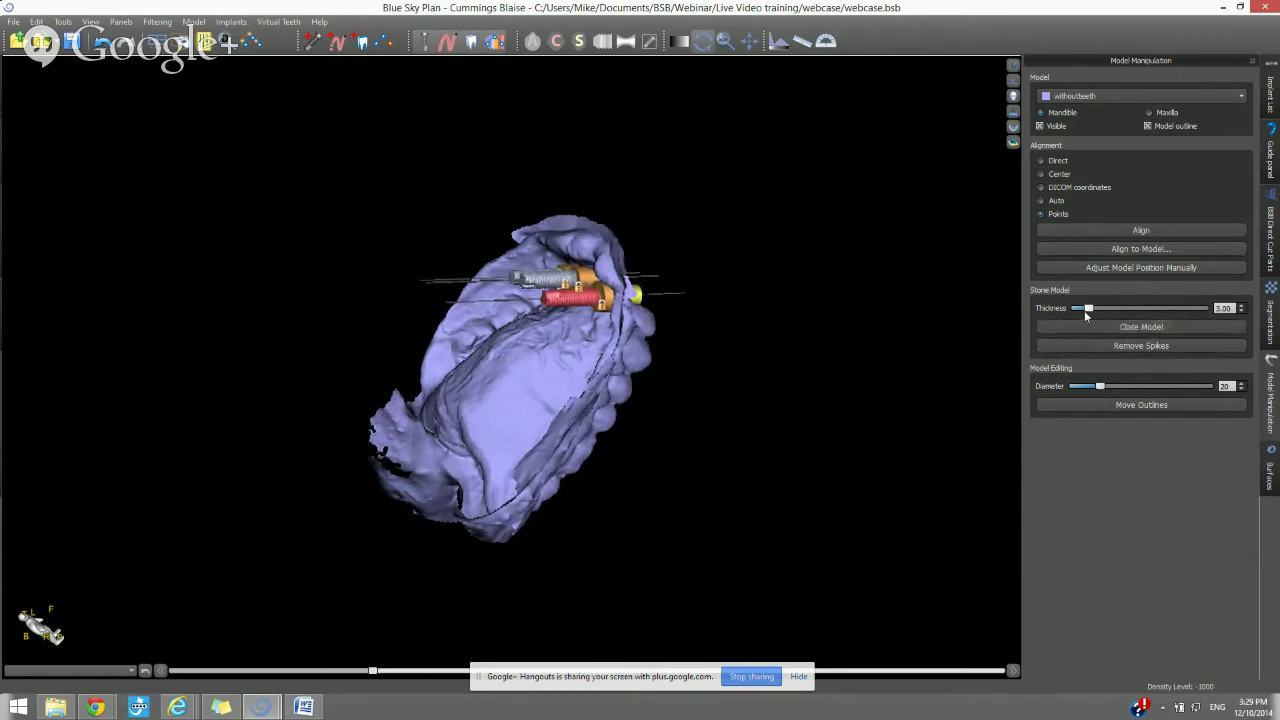
Set the stone model thickness of the withoutteeth model to 0.50 and inspect its underside and open edges
{"action": "left_click_drag", "start_coordinate": [1084, 310], "coordinate": [1071, 308]}
{"action": "left_click", "coordinate": [1133, 329]}
{"action": "left_click_drag", "start_coordinate": [456, 519], "coordinate": [551, 609]}
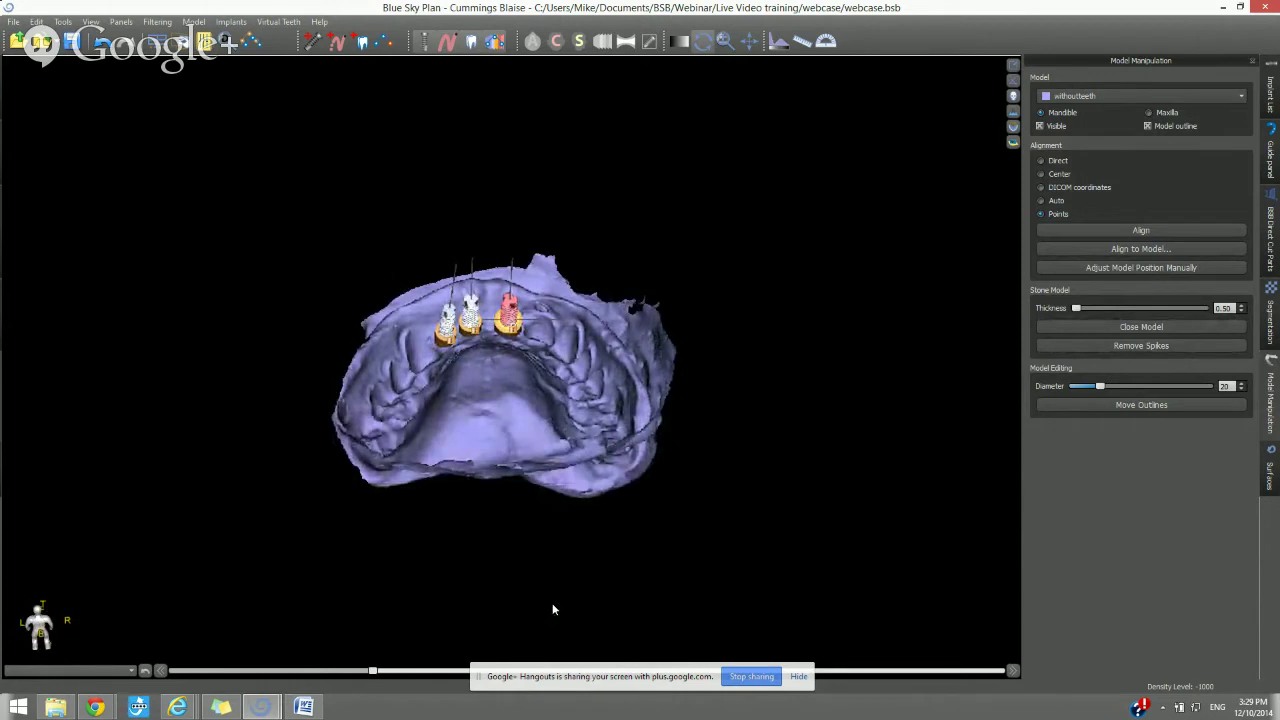
{"action": "left_click_drag", "start_coordinate": [526, 546], "coordinate": [846, 513]}
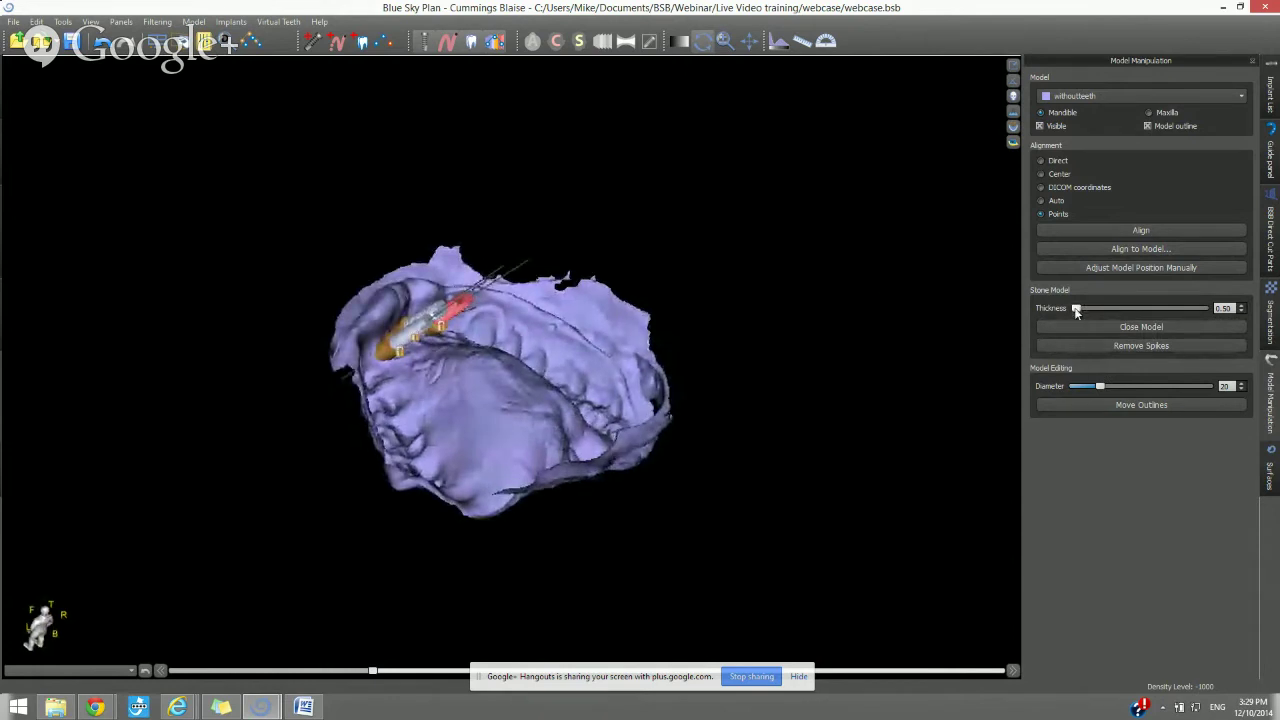
{"action": "left_click_drag", "start_coordinate": [571, 497], "coordinate": [822, 614]}
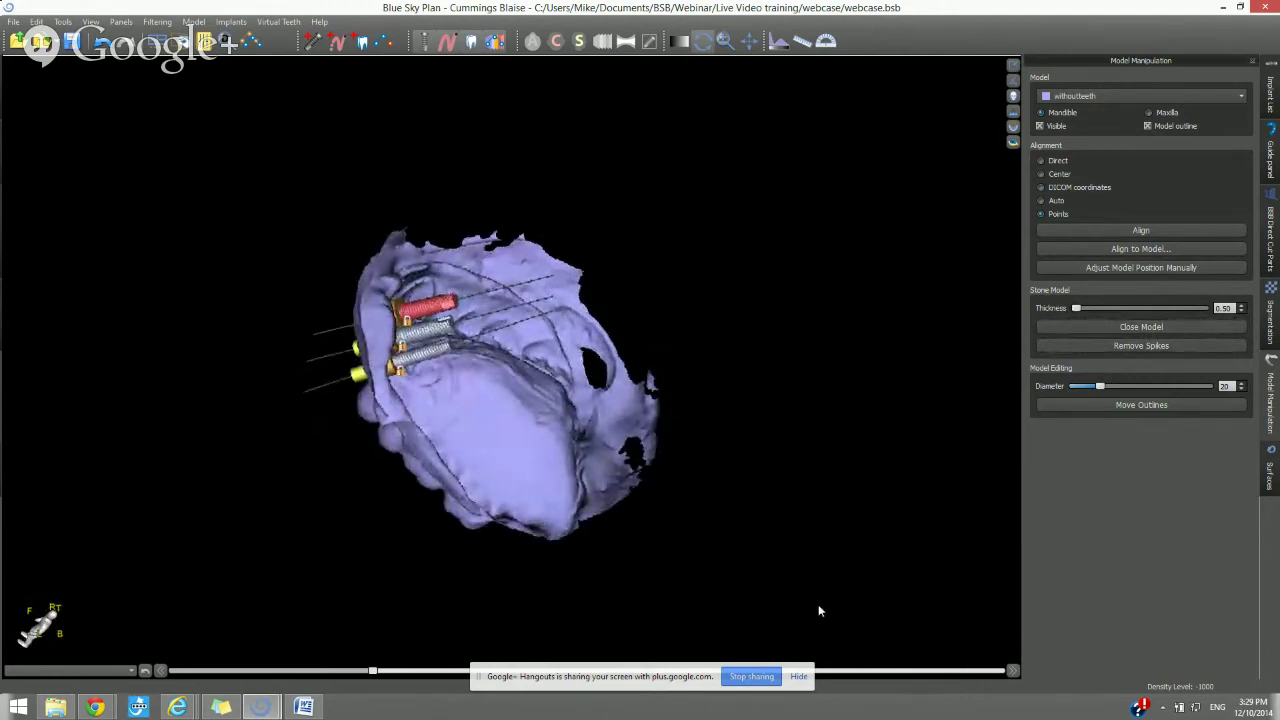
Cut away the perforated flap and the adjoining ragged border from the withoutteeth STL surface
{"action": "left_click", "coordinate": [1270, 468]}
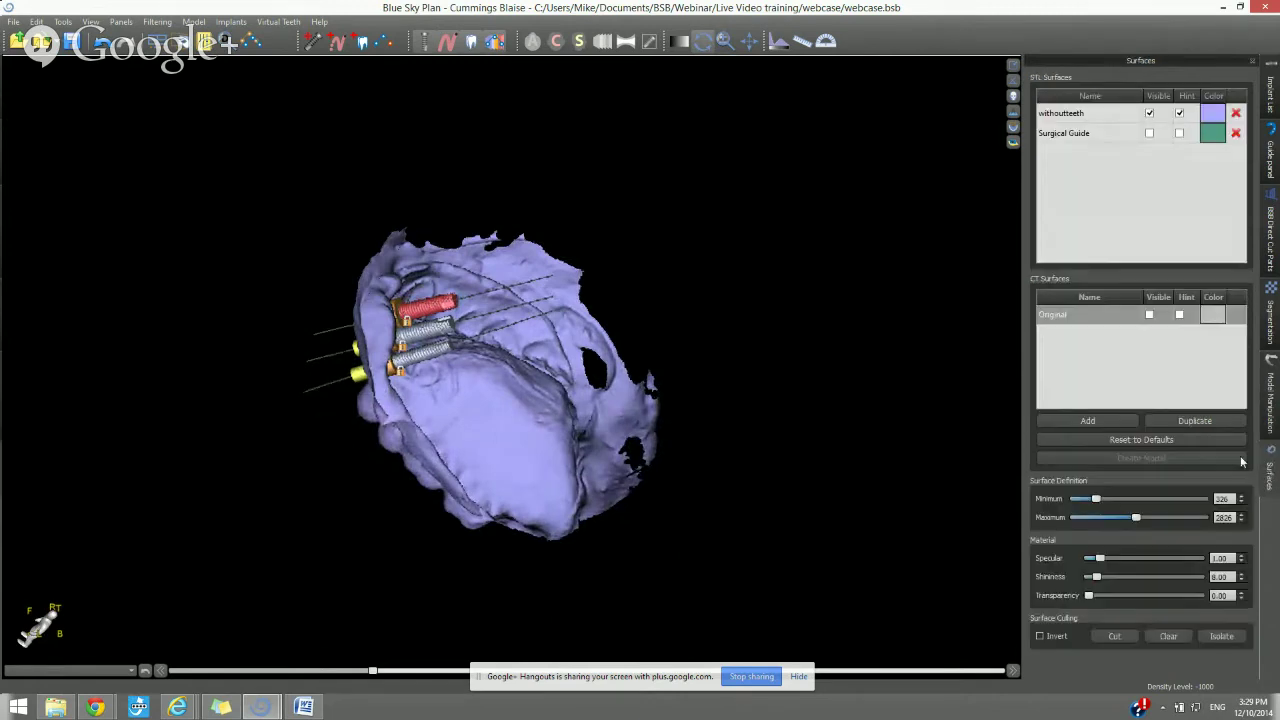
{"action": "left_click", "coordinate": [1066, 118]}
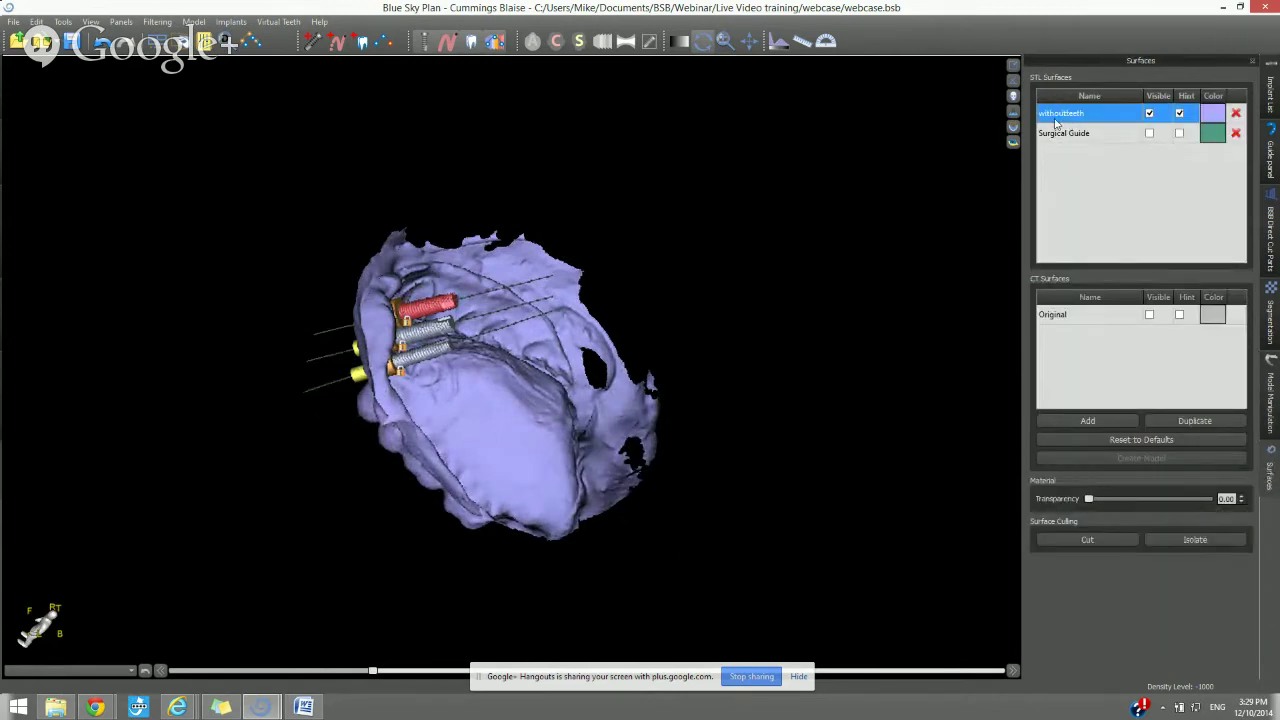
{"action": "left_click", "coordinate": [1087, 541]}
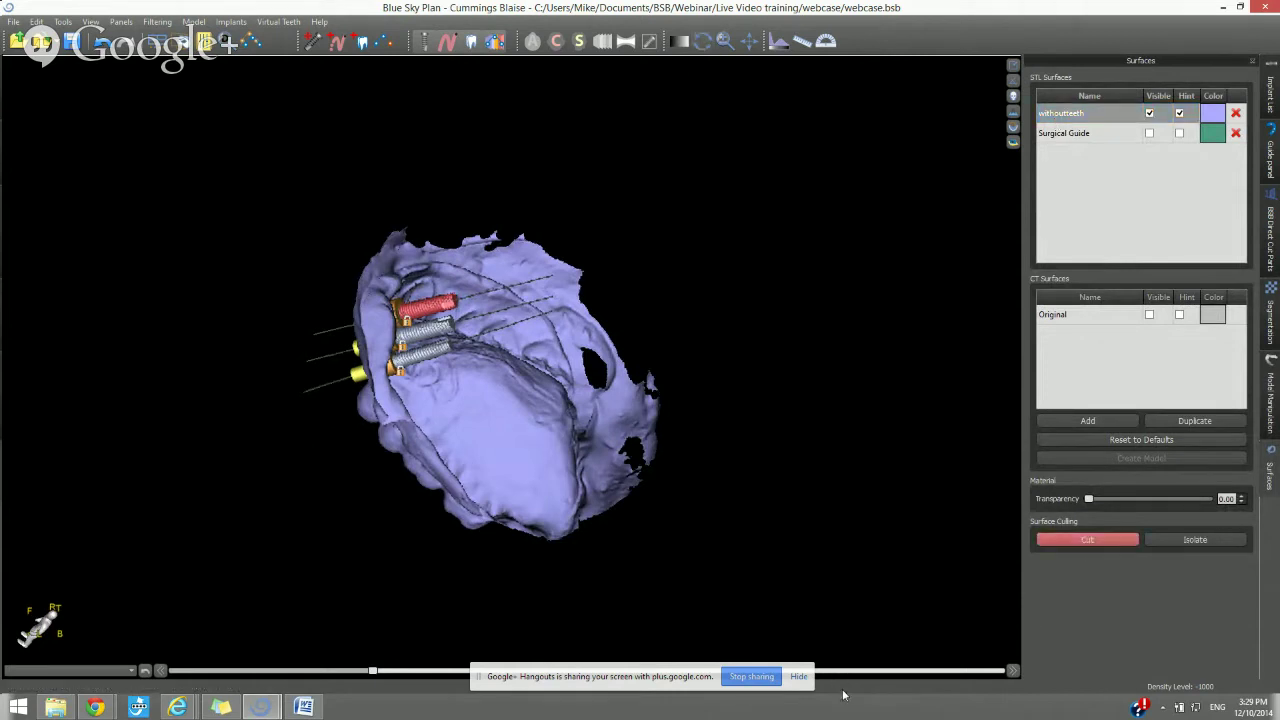
{"action": "left_click", "coordinate": [617, 292]}
{"action": "left_click", "coordinate": [580, 358]}
{"action": "mouse_move", "coordinate": [574, 382]}
{"action": "left_mouse_down"}
{"action": "mouse_move", "coordinate": [582, 475]}
{"action": "mouse_move", "coordinate": [608, 548]}
{"action": "mouse_move", "coordinate": [740, 435]}
{"action": "left_mouse_up"}
{"action": "right_click", "coordinate": [740, 435]}
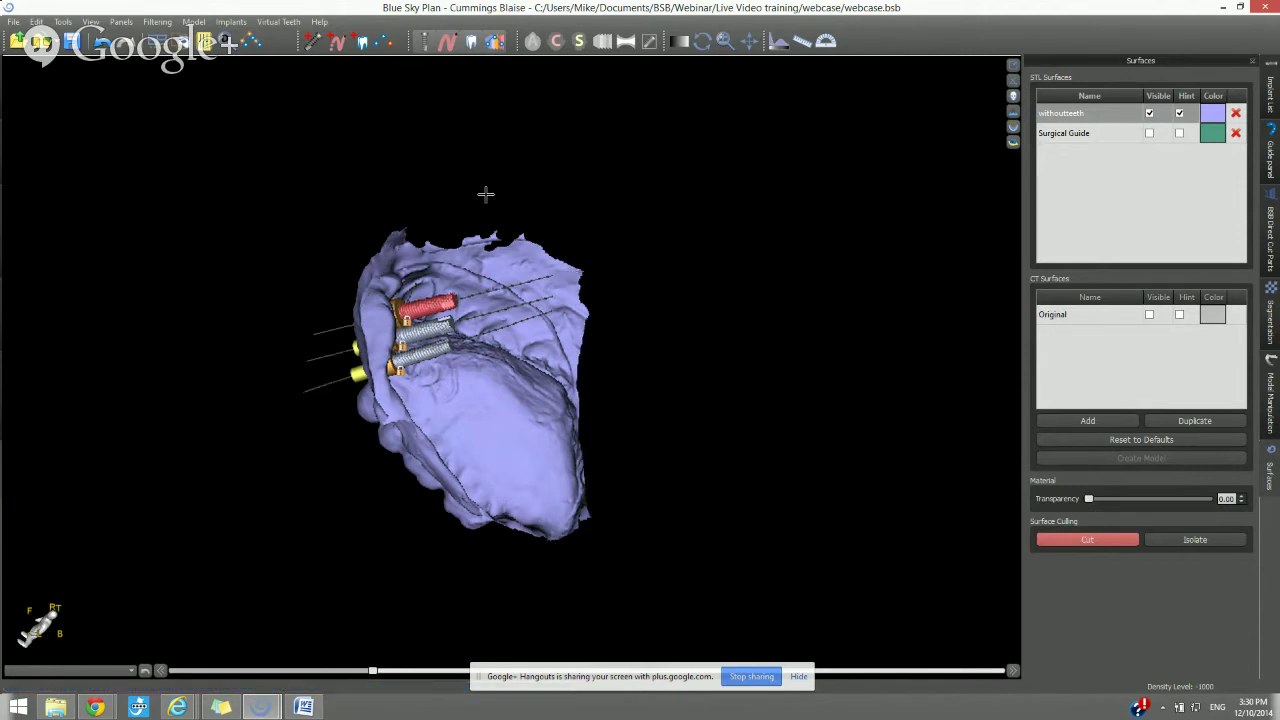
{"action": "mouse_move", "coordinate": [553, 194]}
{"action": "left_mouse_down"}
{"action": "mouse_move", "coordinate": [478, 206]}
{"action": "mouse_move", "coordinate": [490, 245]}
{"action": "mouse_move", "coordinate": [568, 328]}
{"action": "mouse_move", "coordinate": [625, 318]}
{"action": "left_mouse_up"}
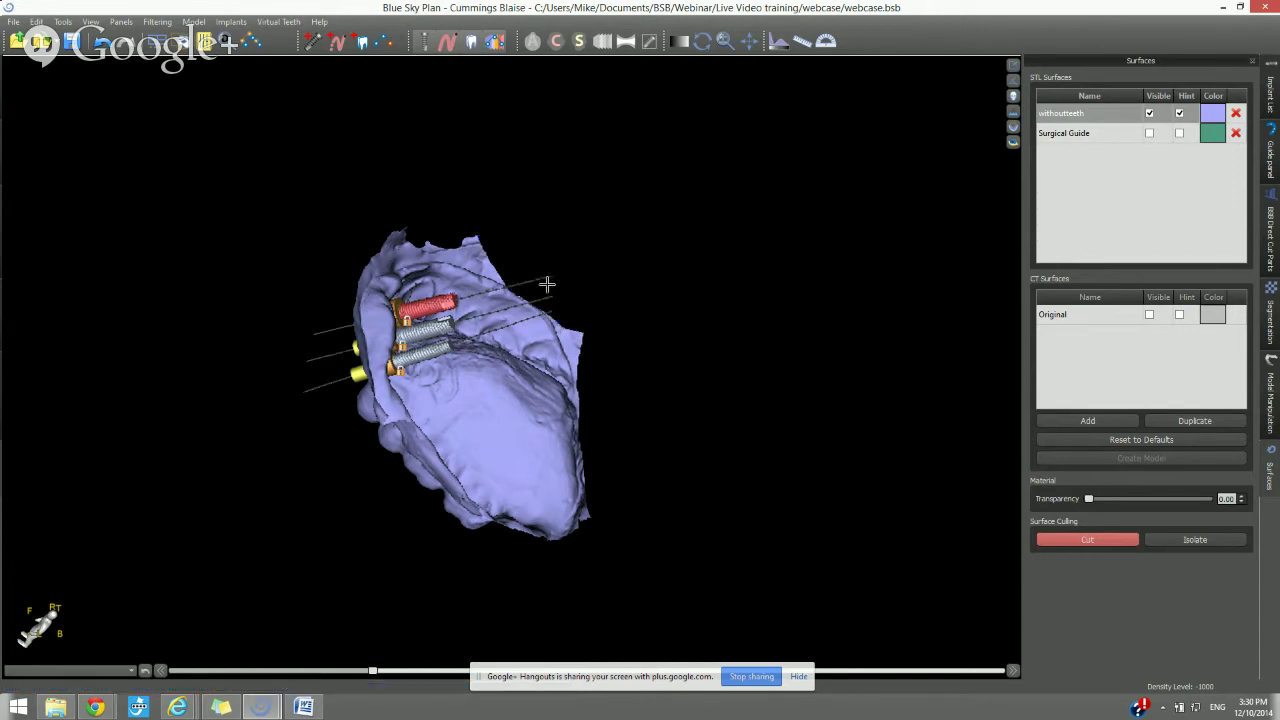
{"action": "left_click", "coordinate": [1040, 541]}
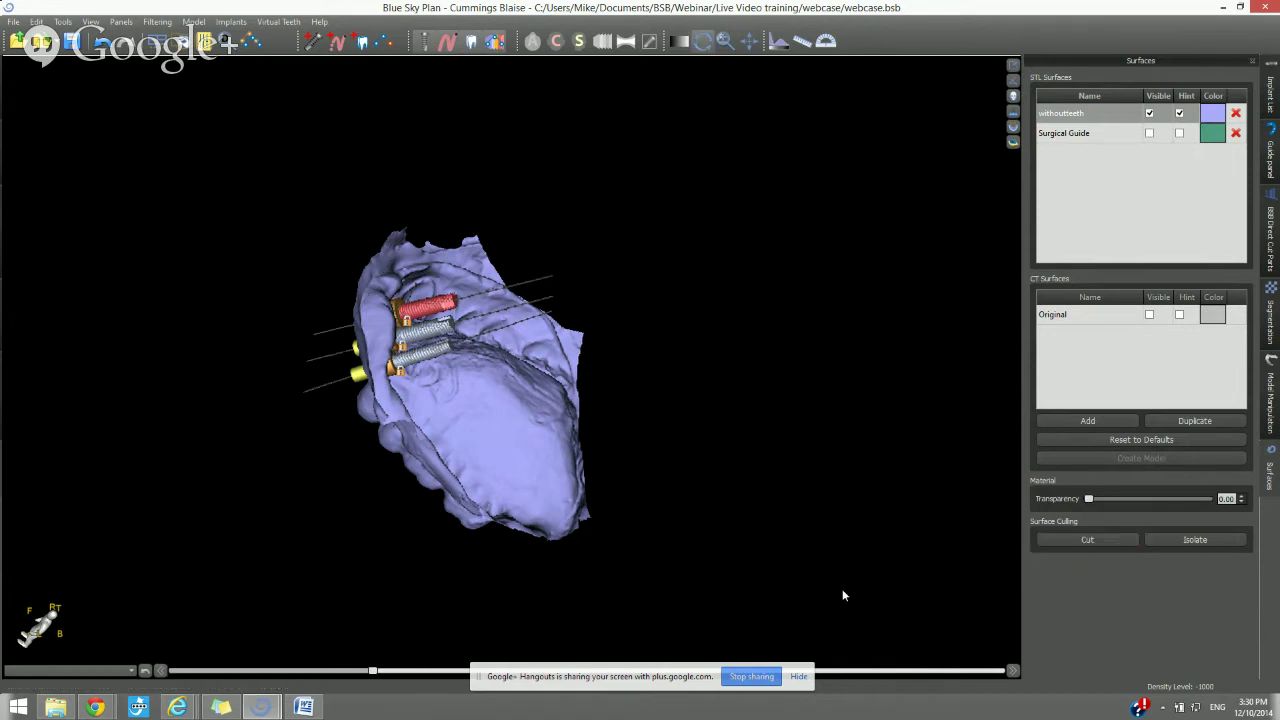
Inspect the trimmed withoutteeth model from the occlusal side and review the implant, segmentation and stone model settings
{"action": "left_click_drag", "start_coordinate": [720, 196], "coordinate": [903, 154]}
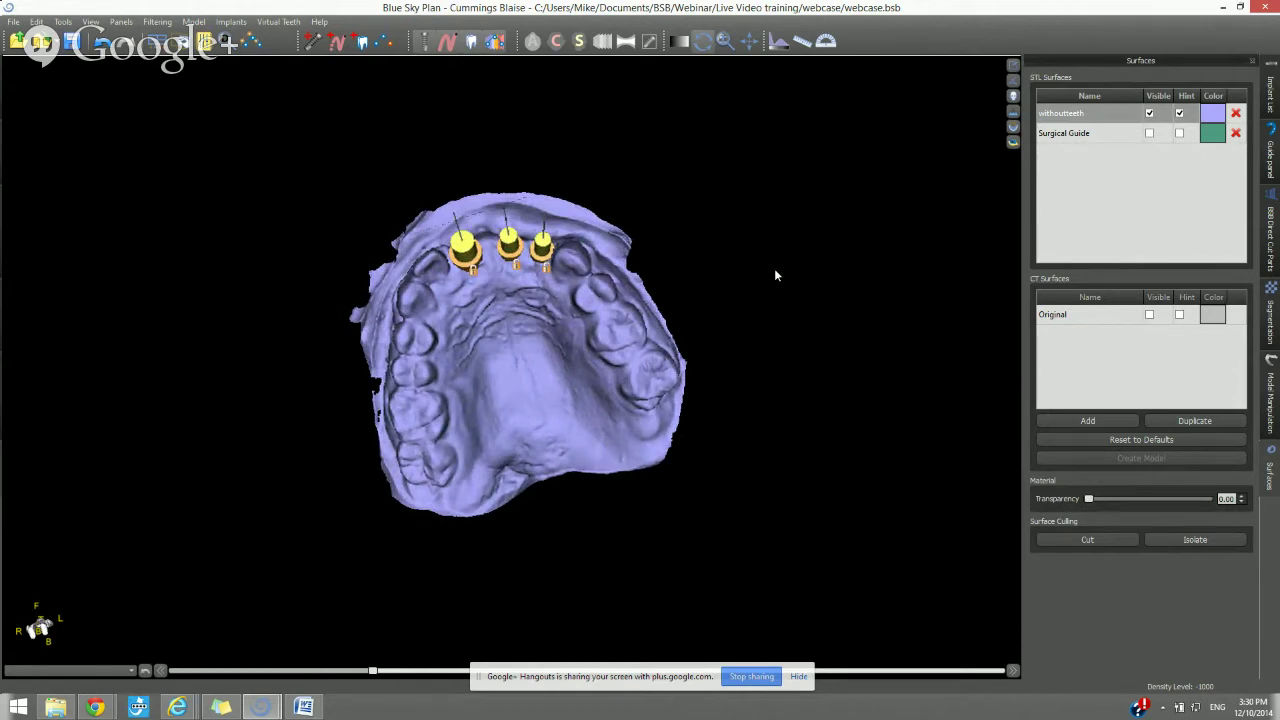
{"action": "left_click_drag", "start_coordinate": [512, 388], "coordinate": [572, 285]}
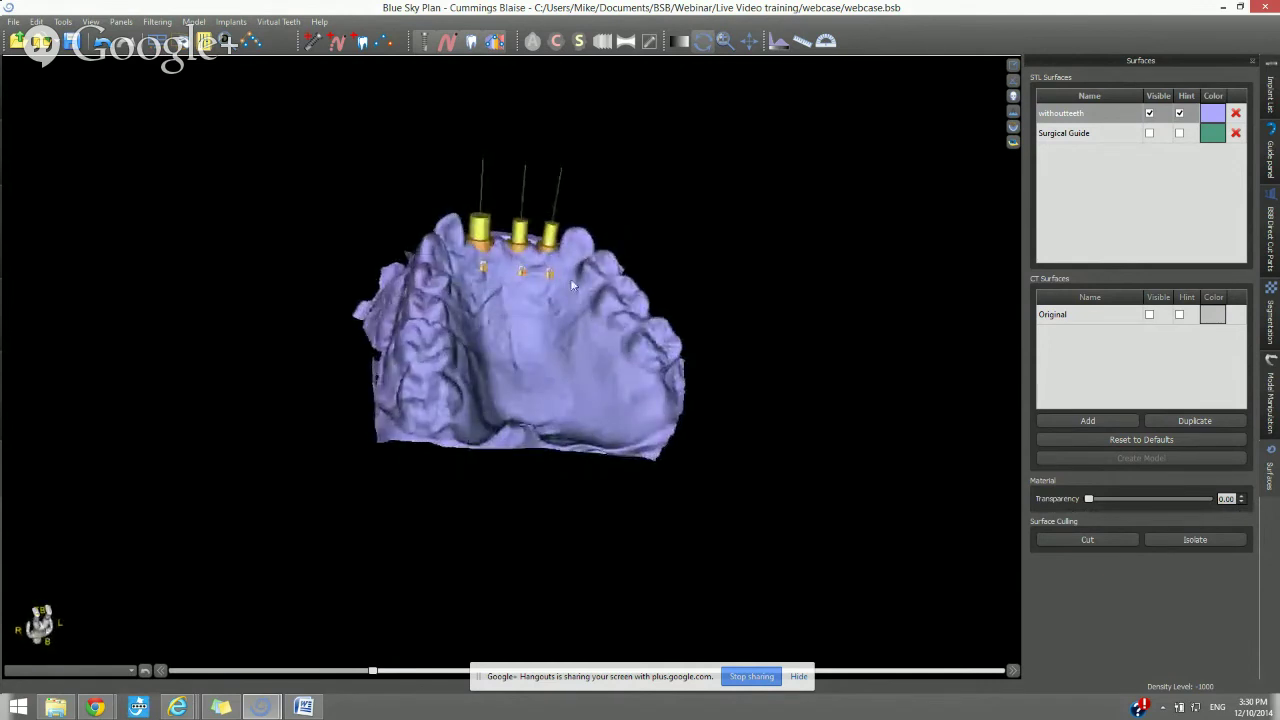
{"action": "left_click_drag", "start_coordinate": [539, 365], "coordinate": [431, 487]}
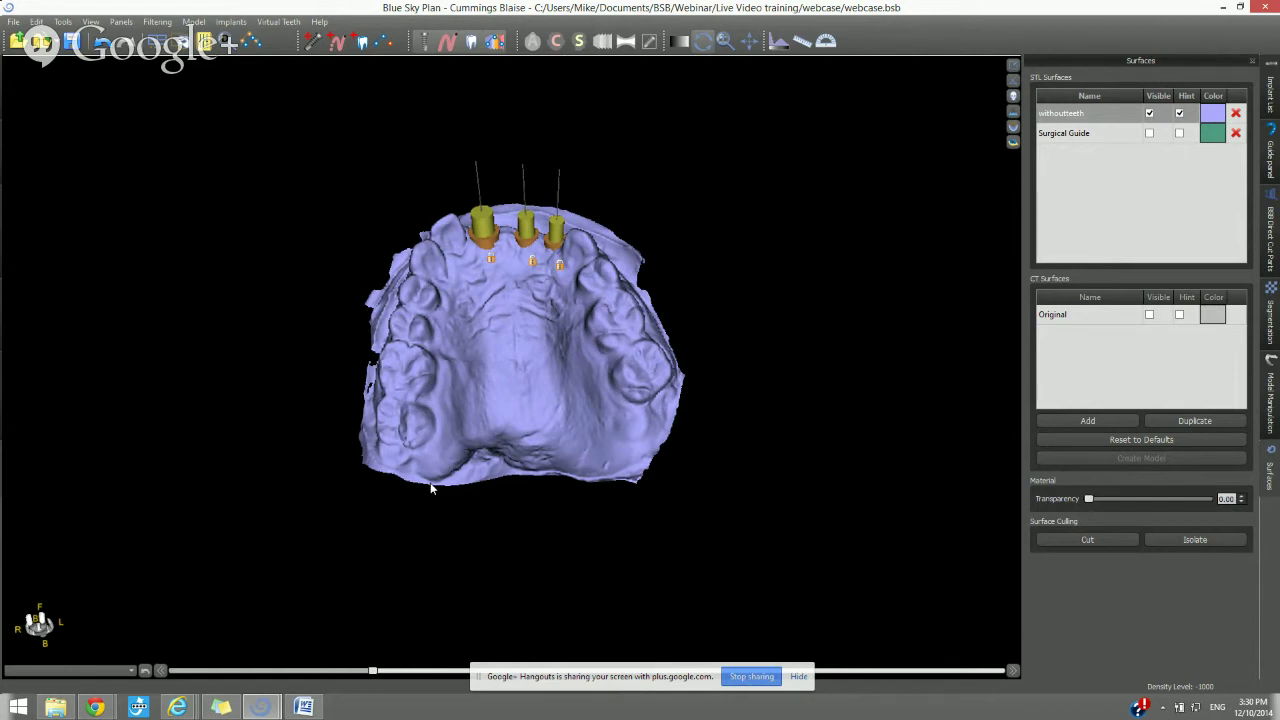
{"action": "left_click", "coordinate": [1274, 395]}
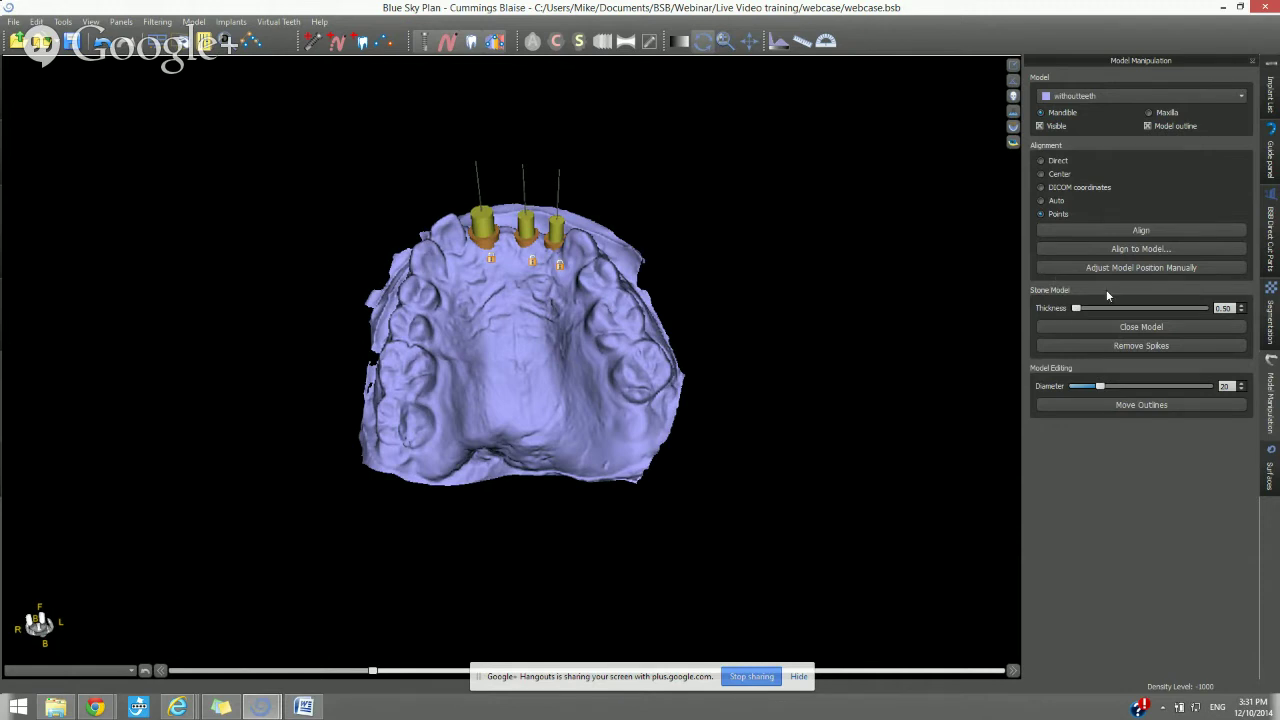
{"action": "left_click", "coordinate": [1268, 100]}
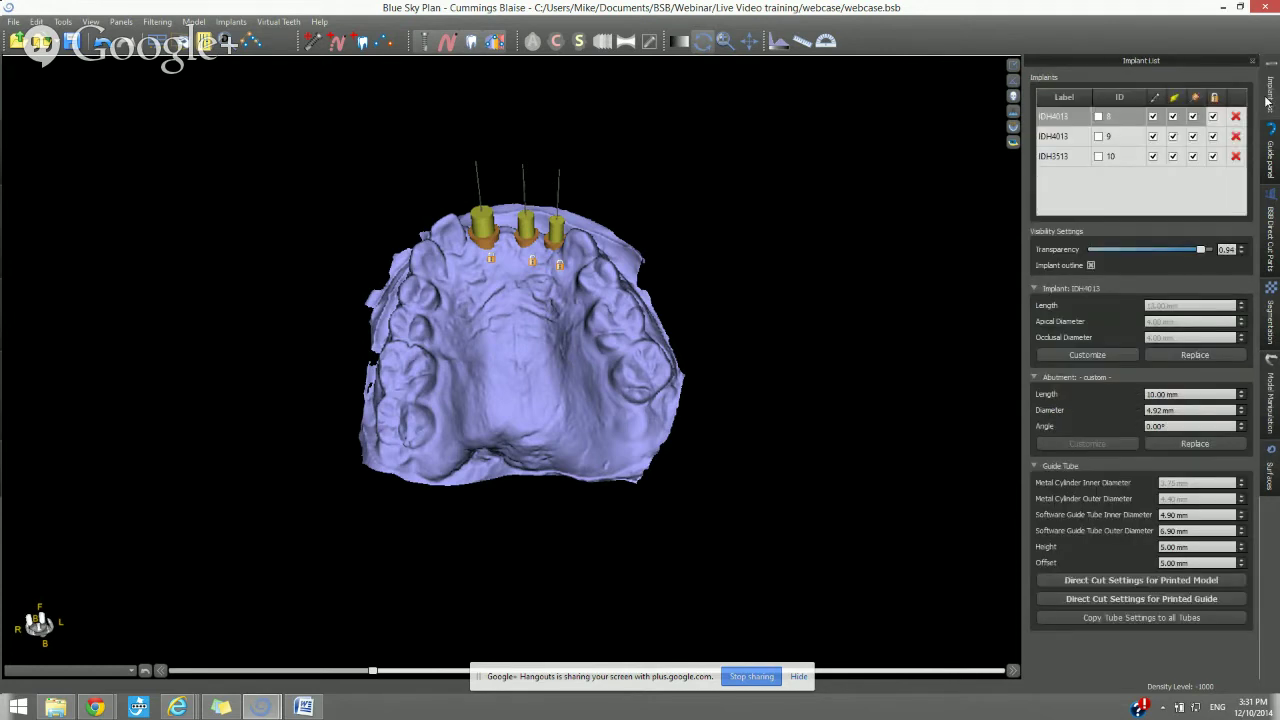
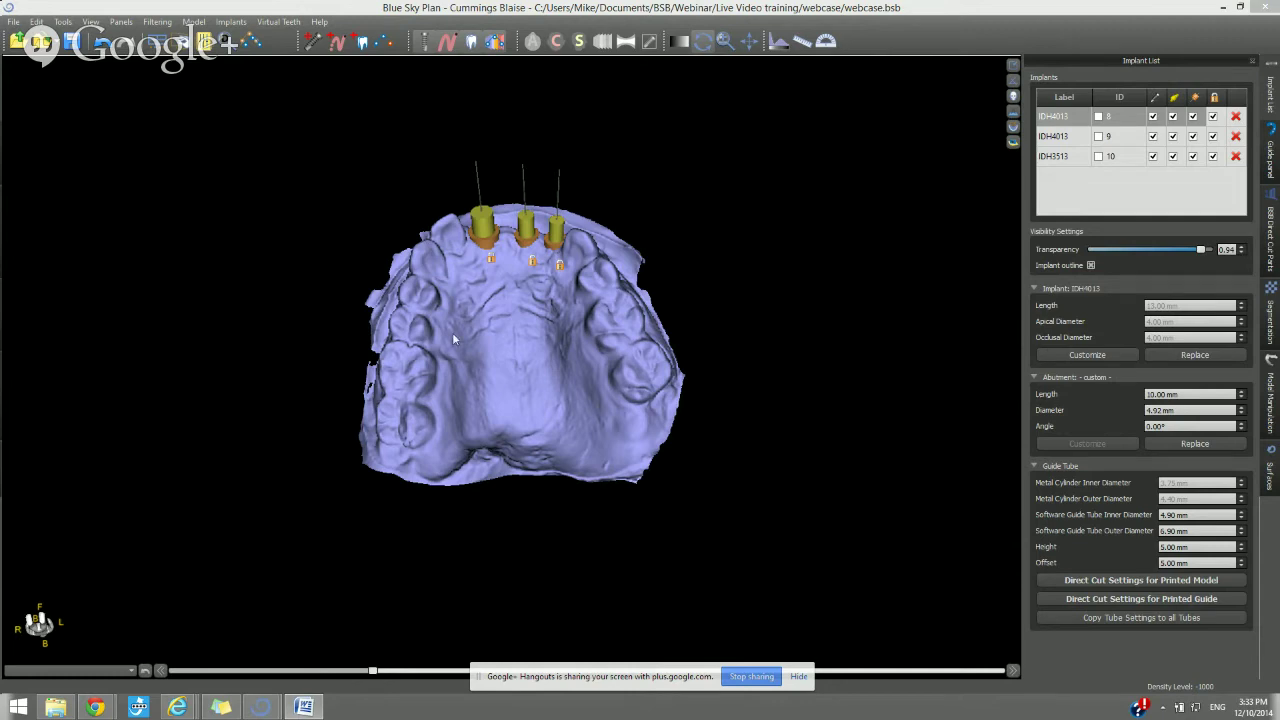
{"action": "left_click_drag", "start_coordinate": [444, 367], "coordinate": [491, 305]}
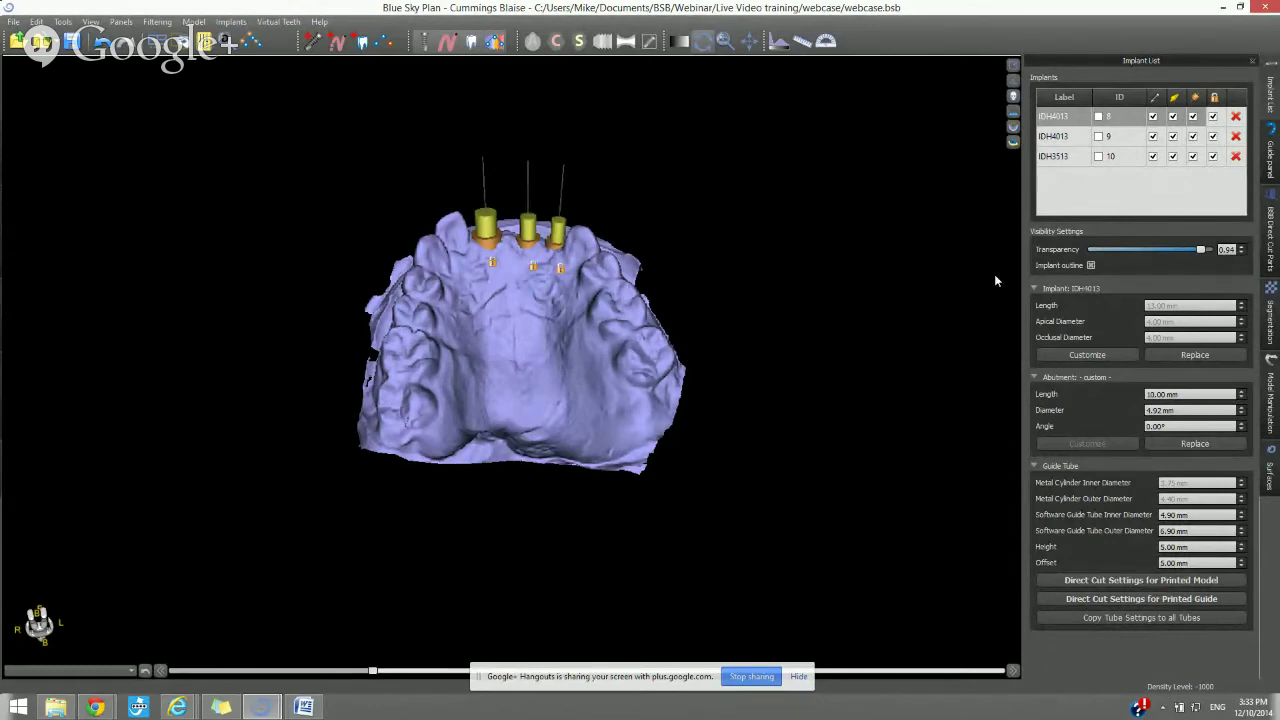
{"action": "left_click", "coordinate": [1272, 320]}
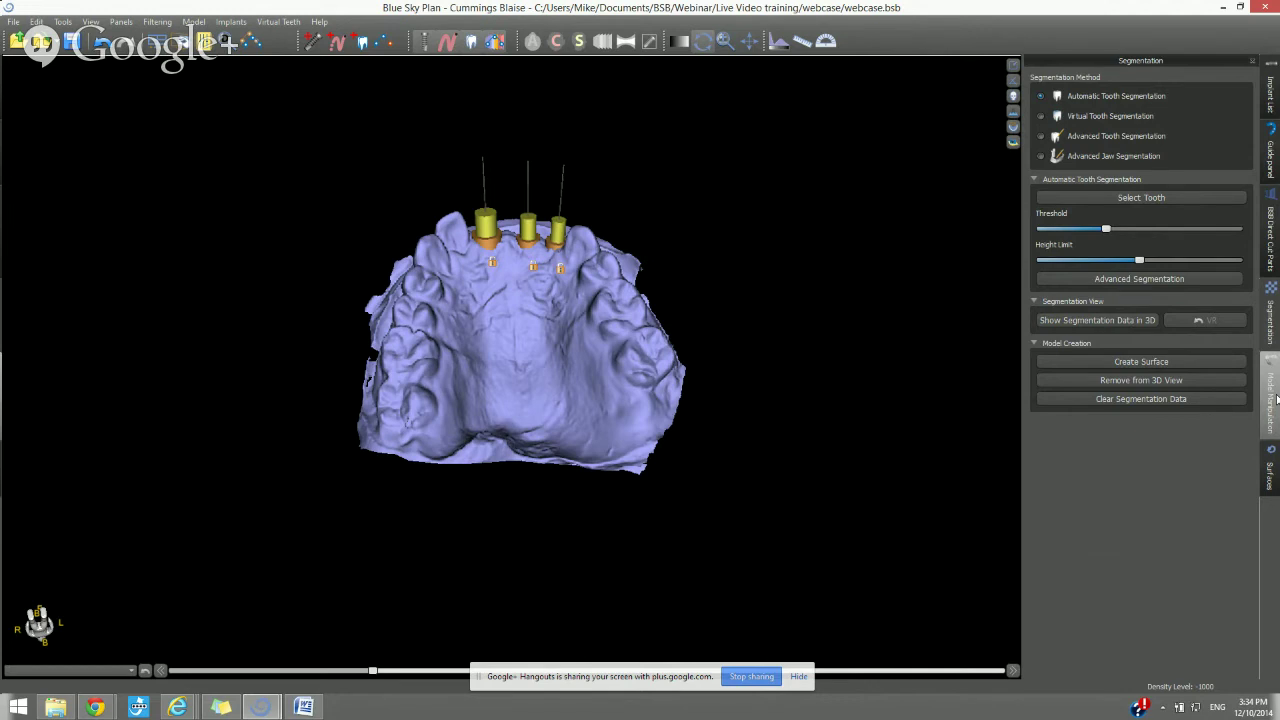
{"action": "left_click", "coordinate": [1276, 399]}
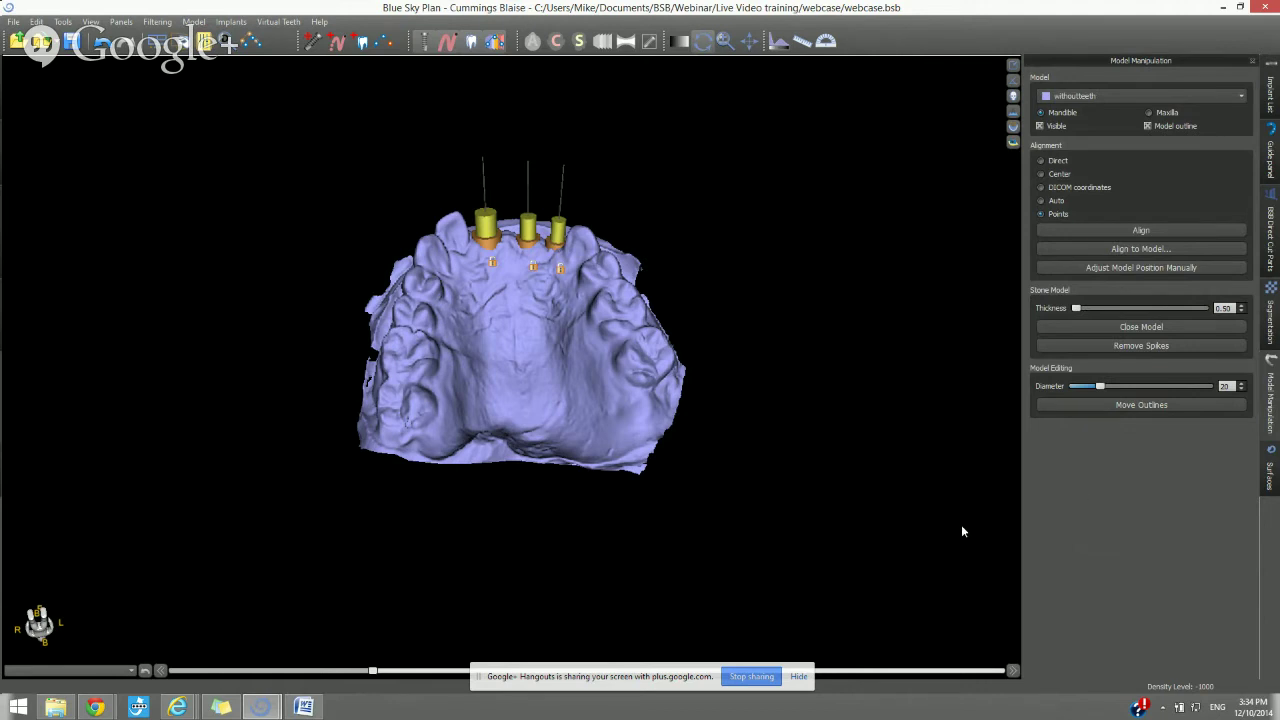
{"action": "left_click_drag", "start_coordinate": [962, 526], "coordinate": [878, 548]}
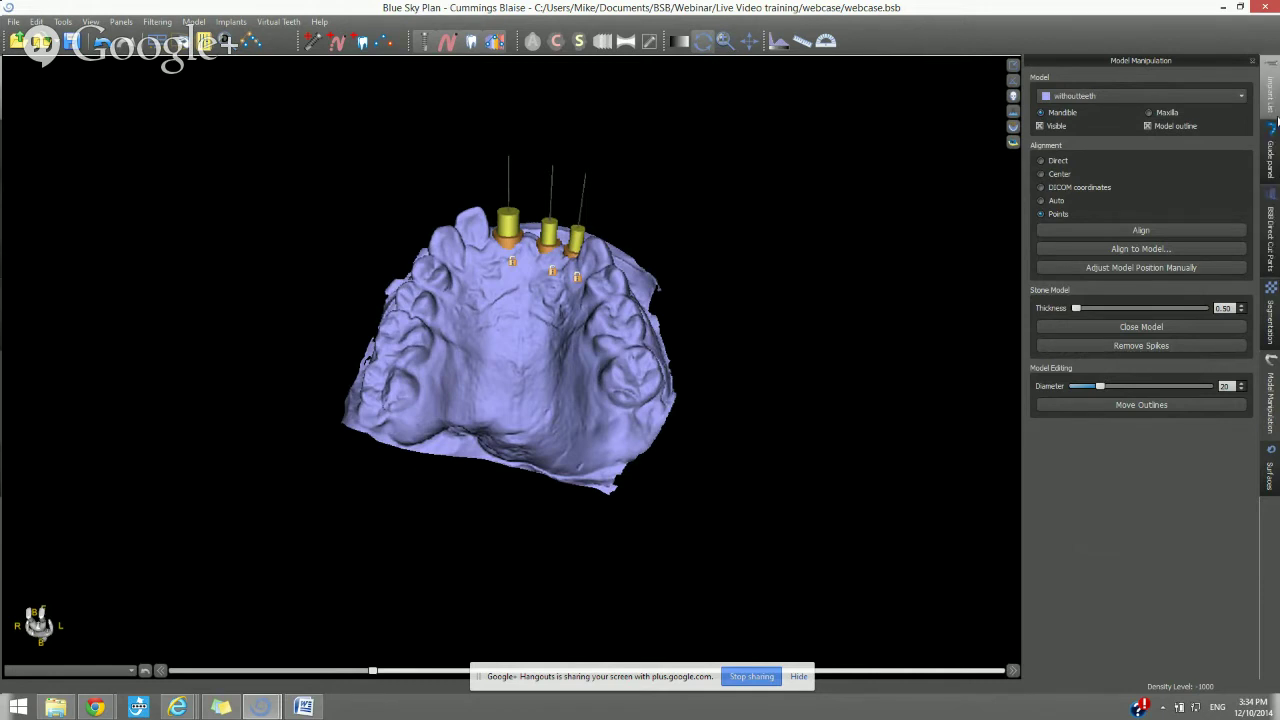
Apply the Direct Cut settings for a printed guide to the implant guide tubes and check the tubes from the front
{"action": "left_click", "coordinate": [1272, 100]}
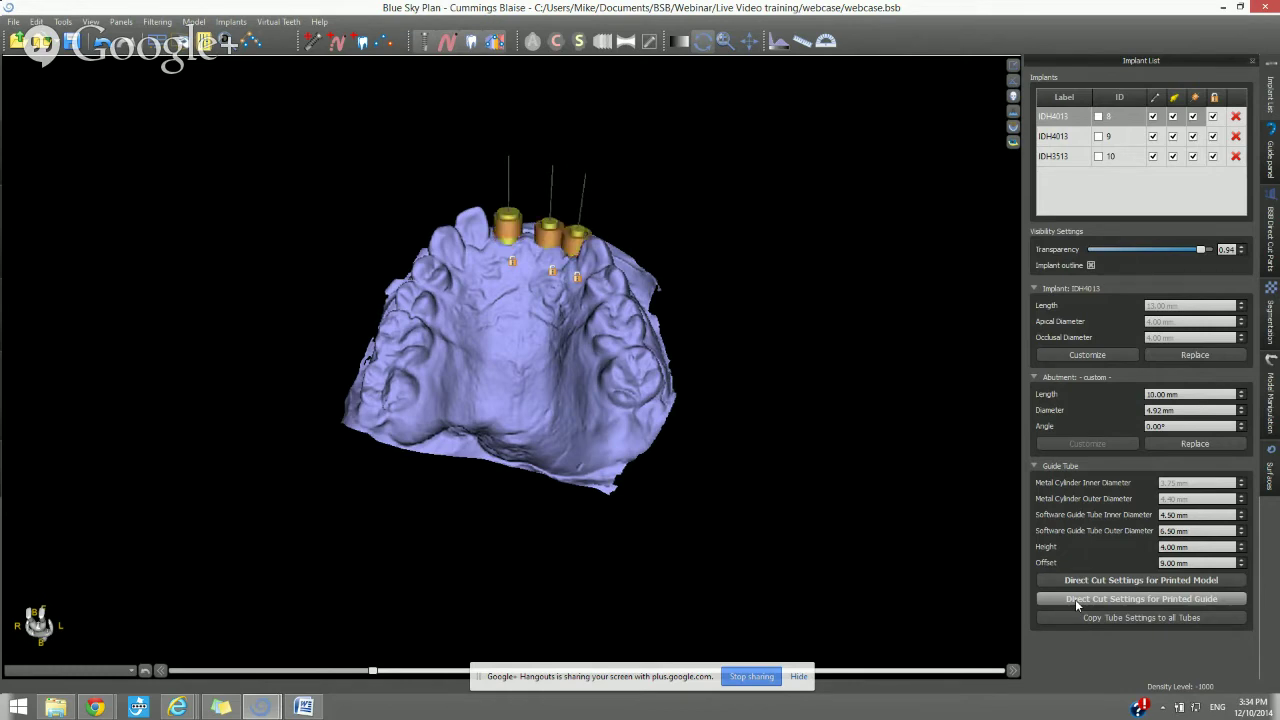
{"action": "left_click", "coordinate": [1075, 599]}
{"action": "left_click_drag", "start_coordinate": [942, 453], "coordinate": [262, 560]}
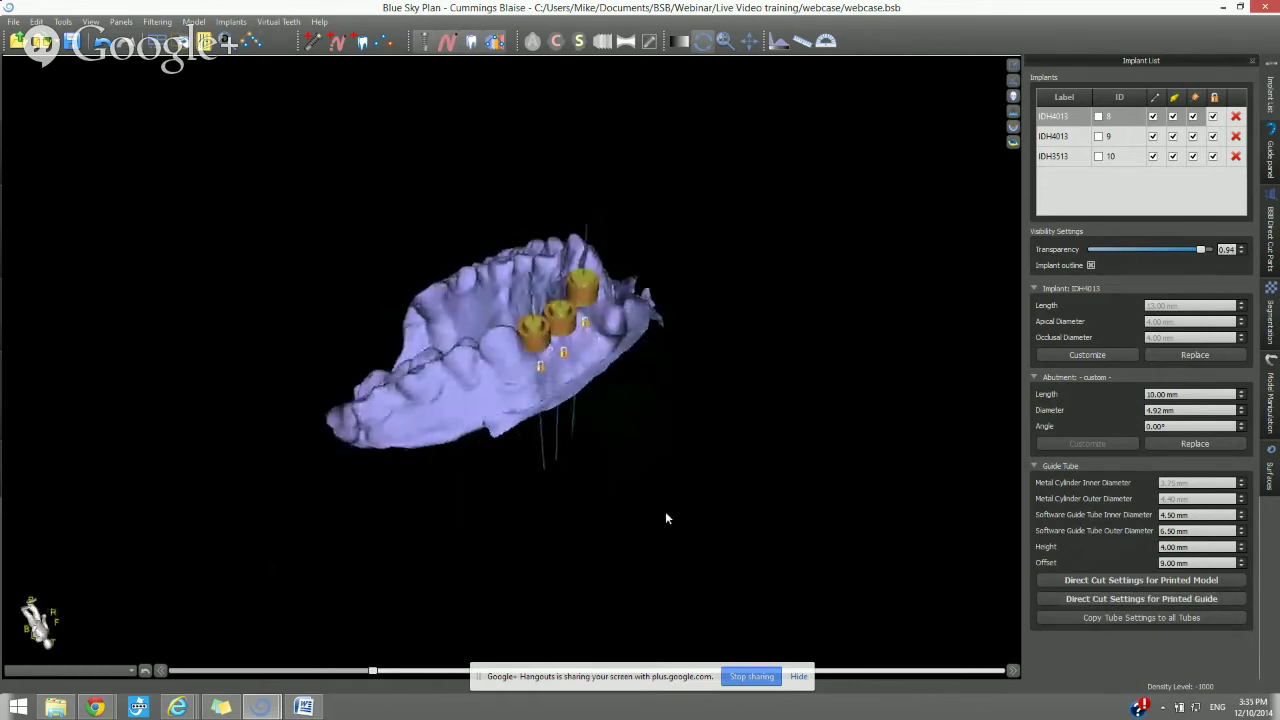
{"action": "left_click_drag", "start_coordinate": [665, 511], "coordinate": [584, 529]}
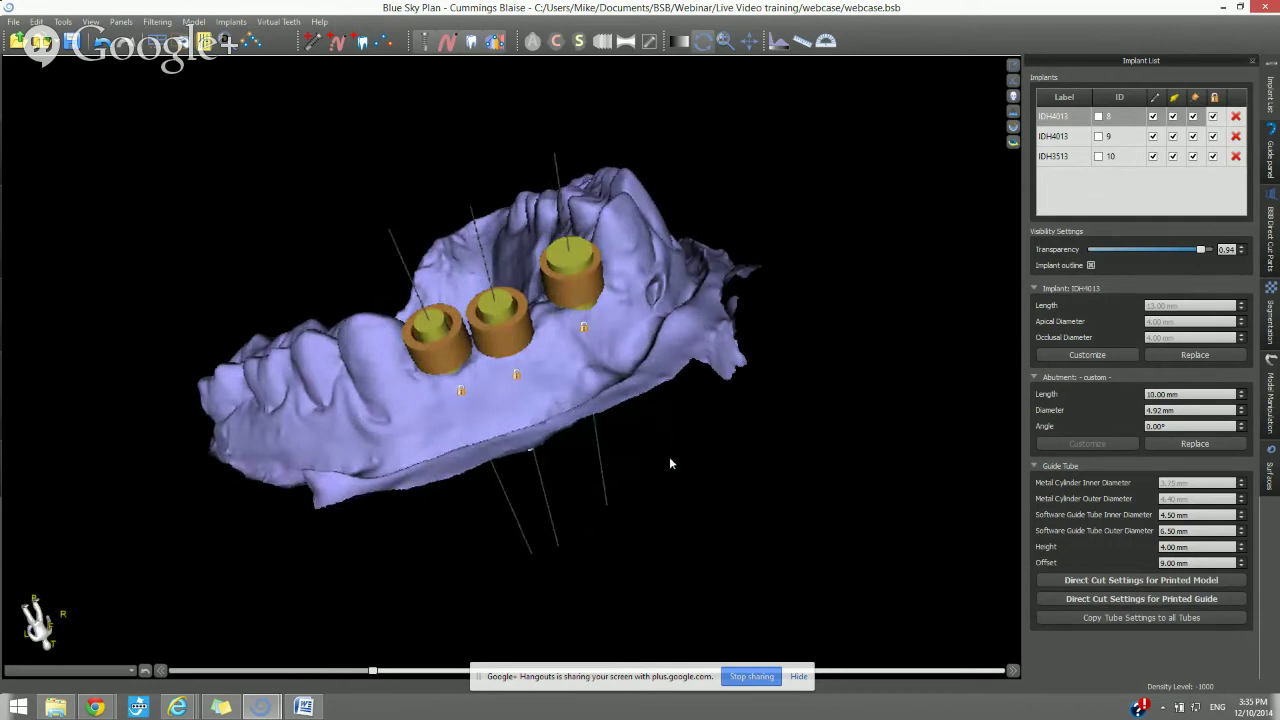
{"action": "left_click_drag", "start_coordinate": [669, 456], "coordinate": [699, 566]}
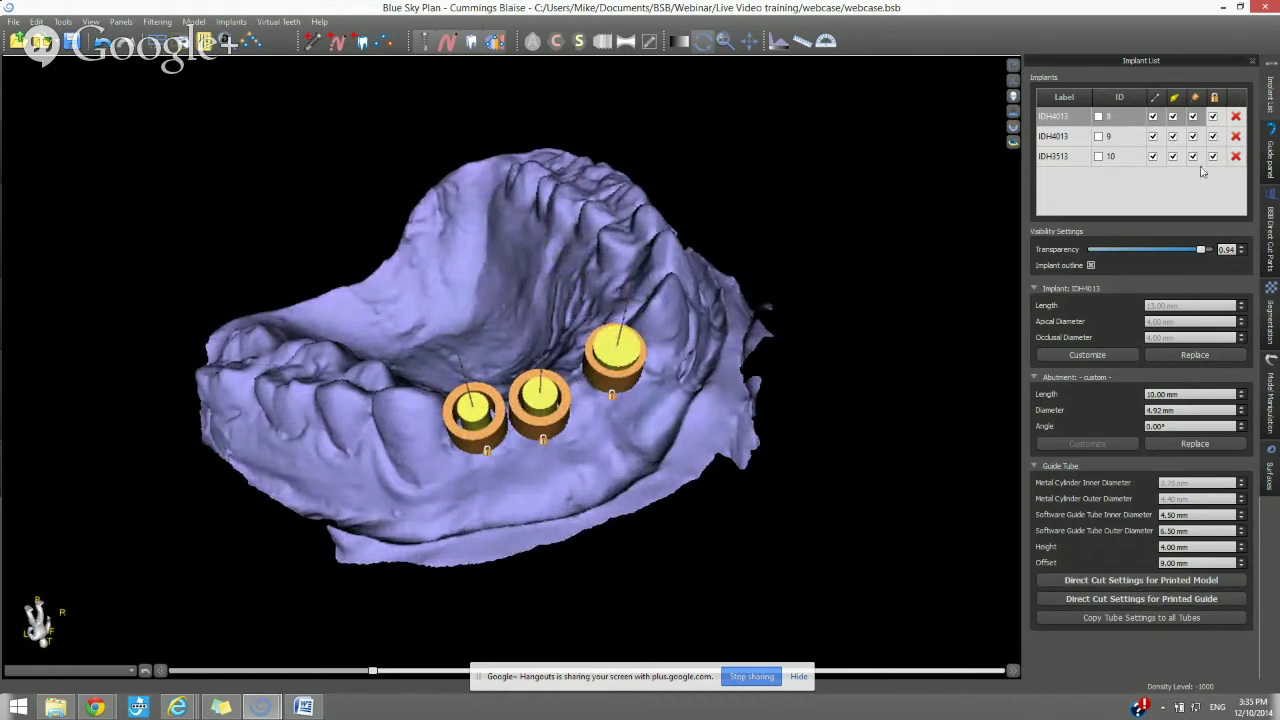
Hide the abutments and implants at sites 8, 9 and 10 while keeping their guide tubes displayed
{"action": "left_click", "coordinate": [1174, 97]}
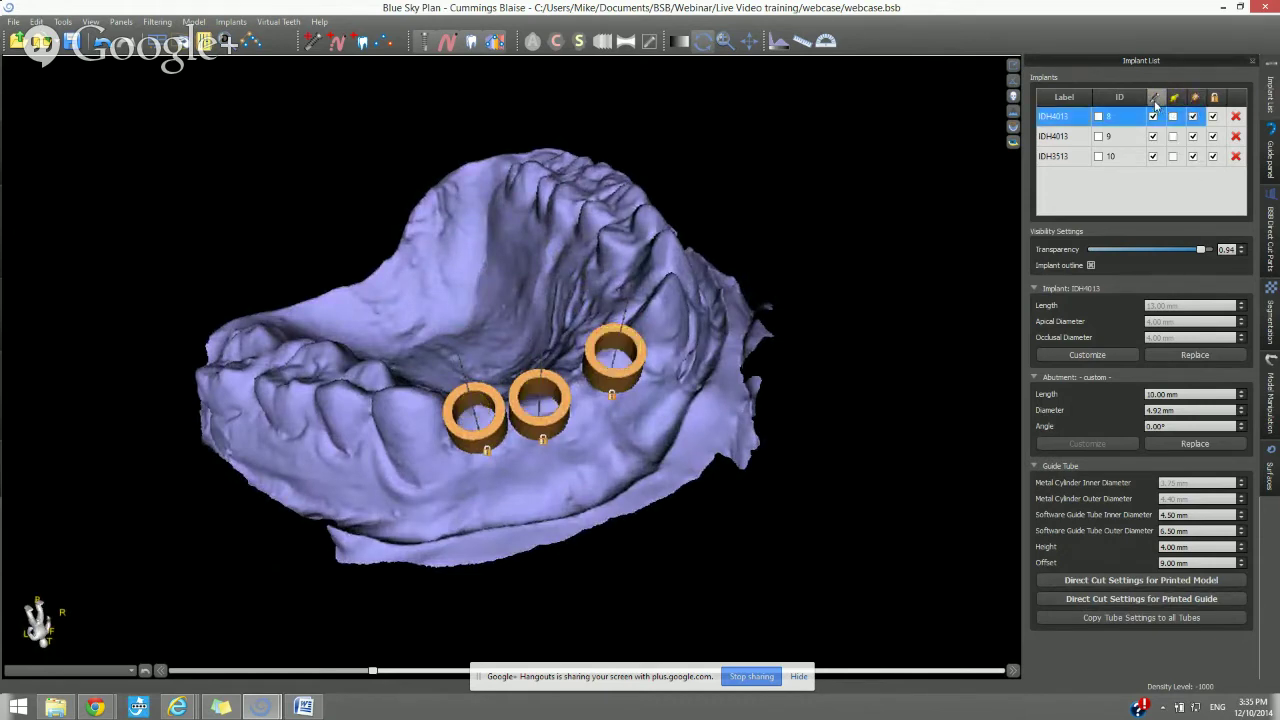
{"action": "left_click", "coordinate": [1155, 97]}
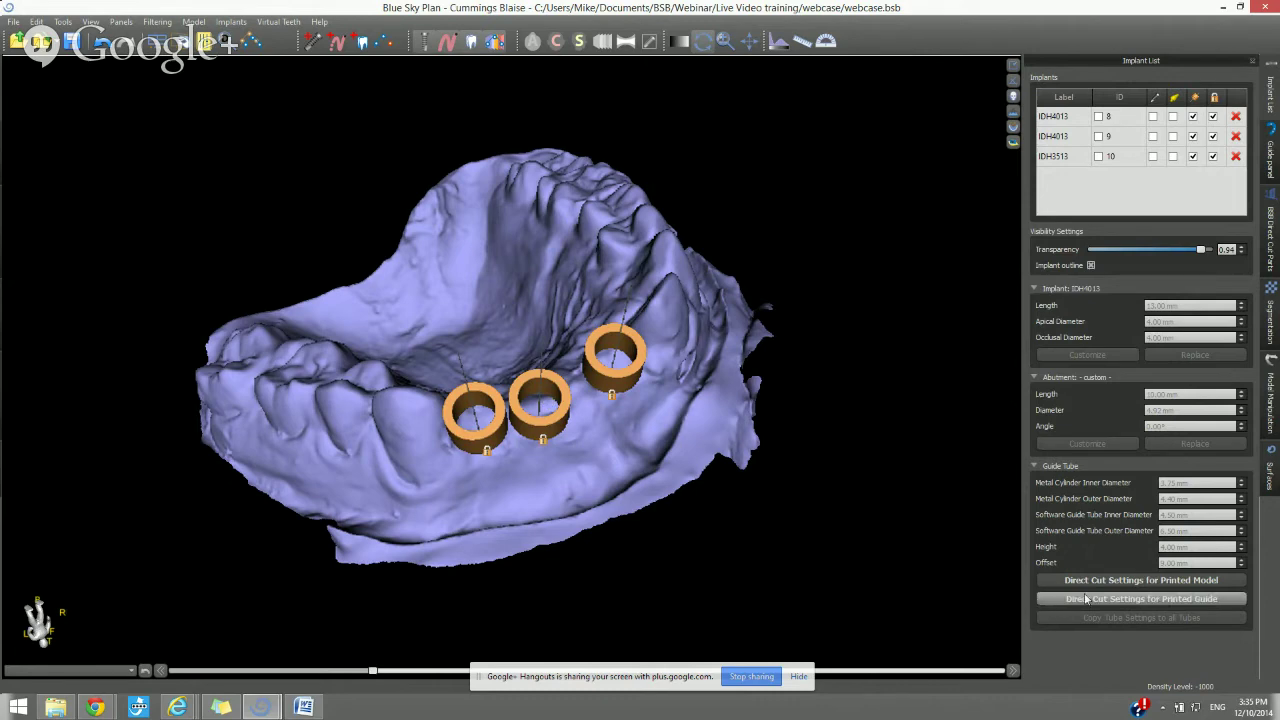
{"action": "left_click_drag", "start_coordinate": [776, 405], "coordinate": [711, 466]}
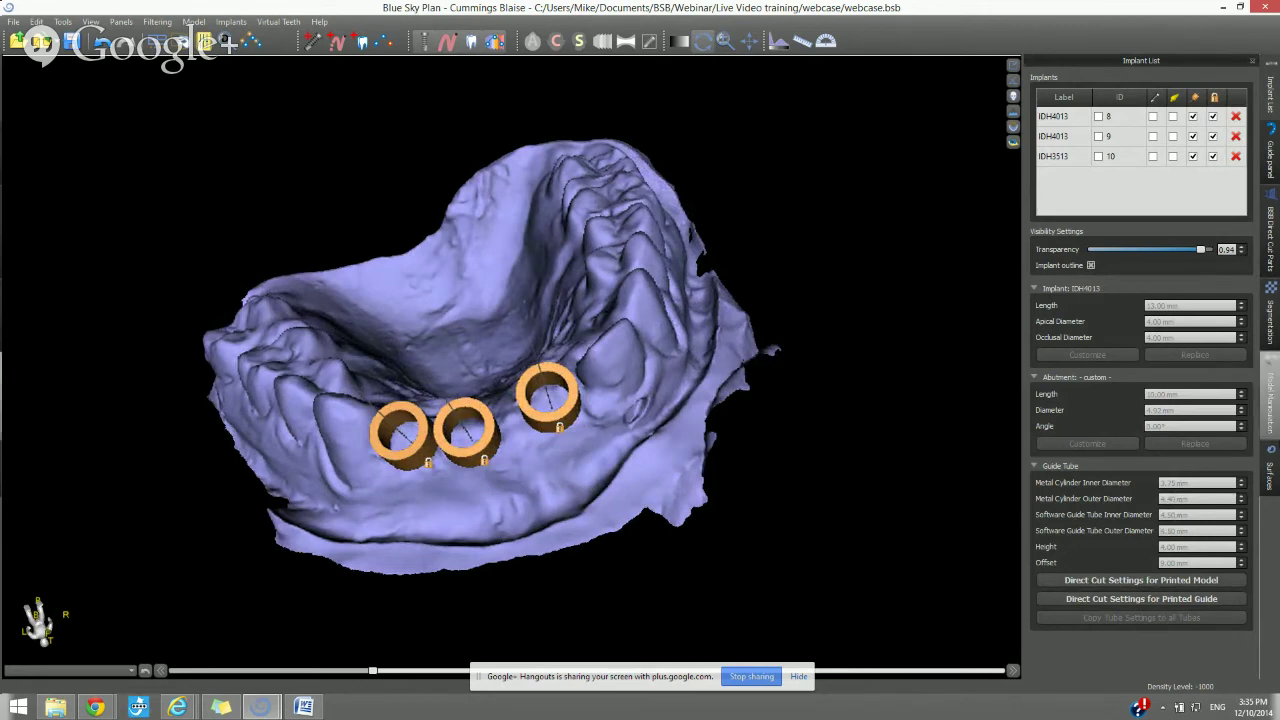
Set withoutteeth as the input model for fabricating the surgical guide
{"action": "left_click", "coordinate": [1272, 240]}
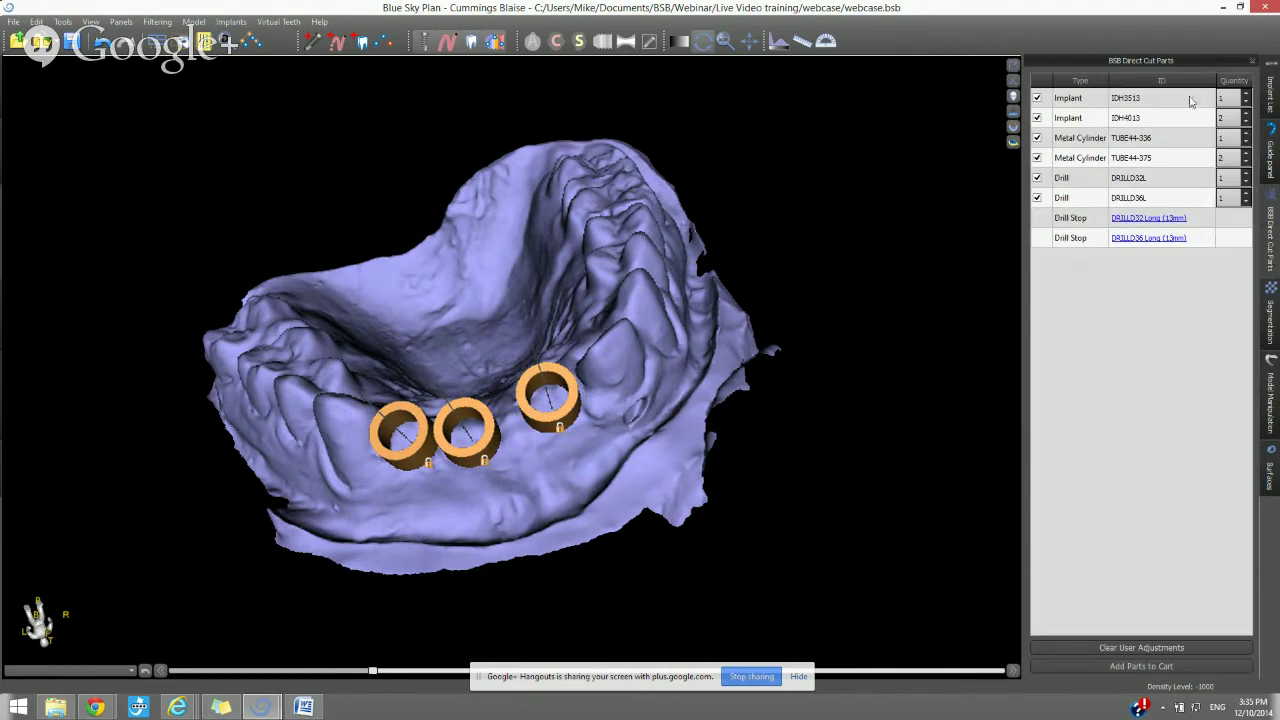
{"action": "left_click", "coordinate": [1270, 468]}
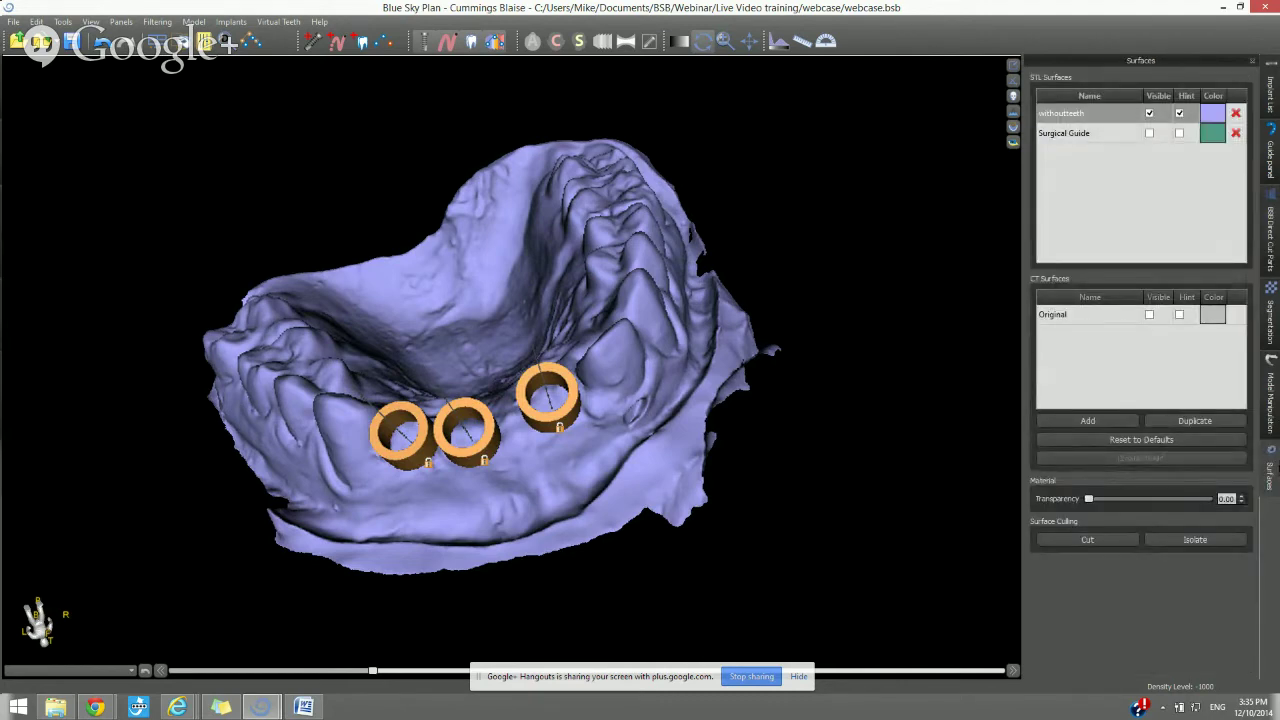
{"action": "left_click", "coordinate": [1272, 158]}
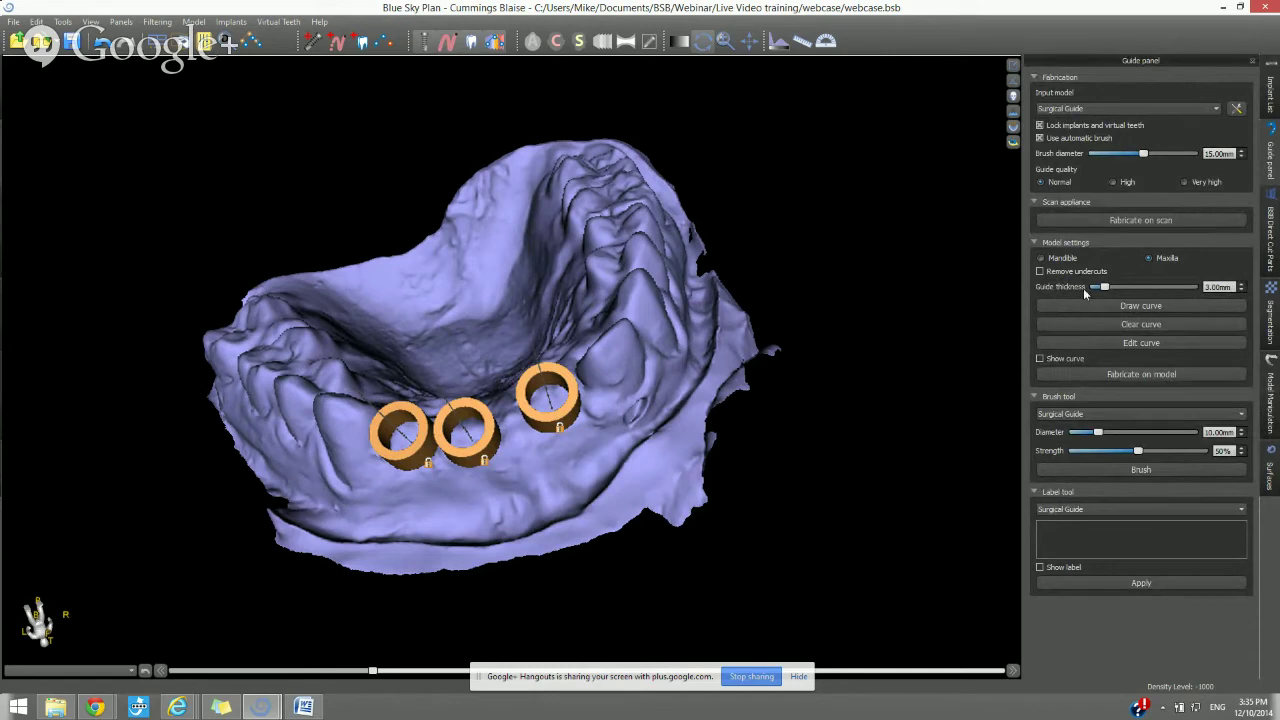
{"action": "left_click_drag", "start_coordinate": [1003, 300], "coordinate": [971, 391]}
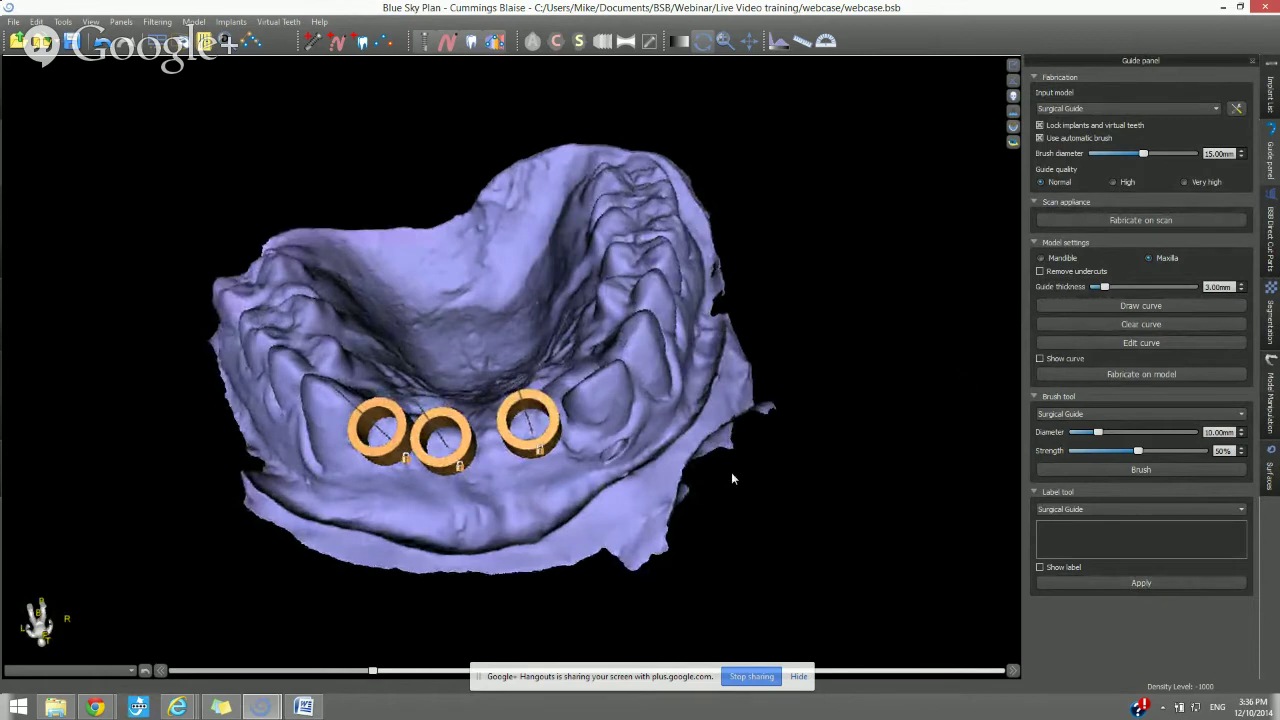
{"action": "left_click", "coordinate": [1130, 108]}
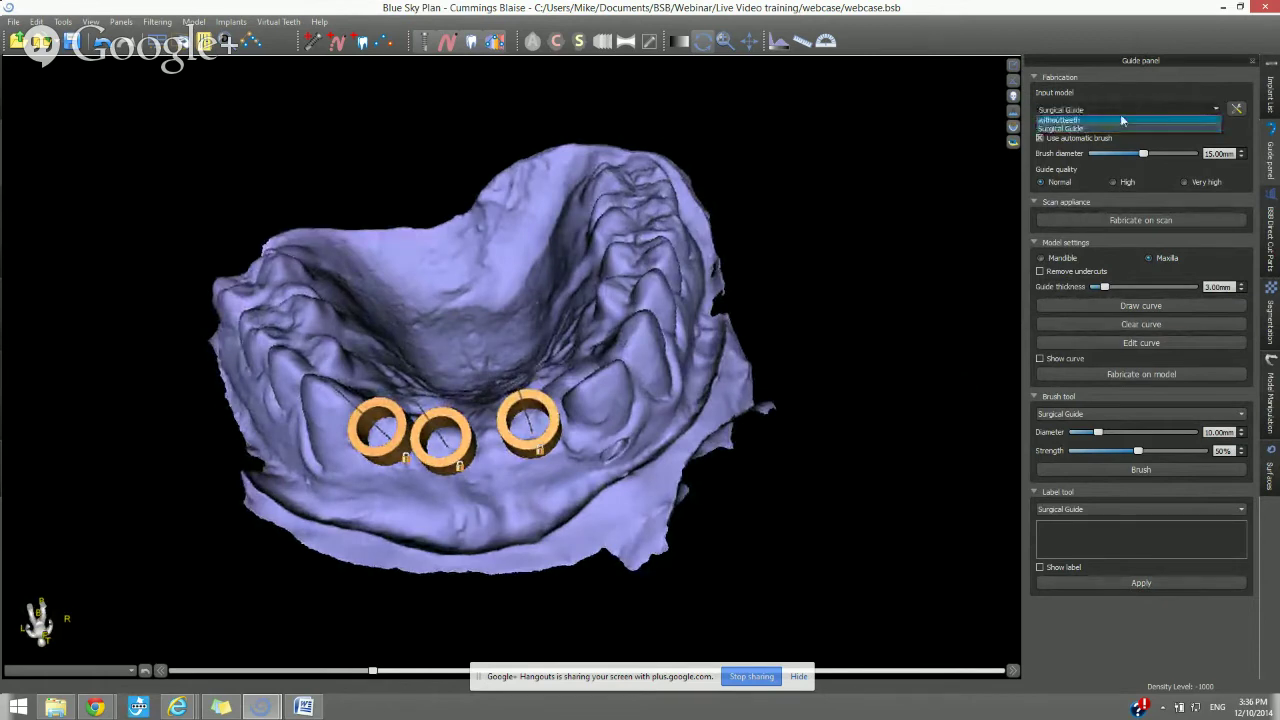
{"action": "left_click", "coordinate": [1071, 119]}
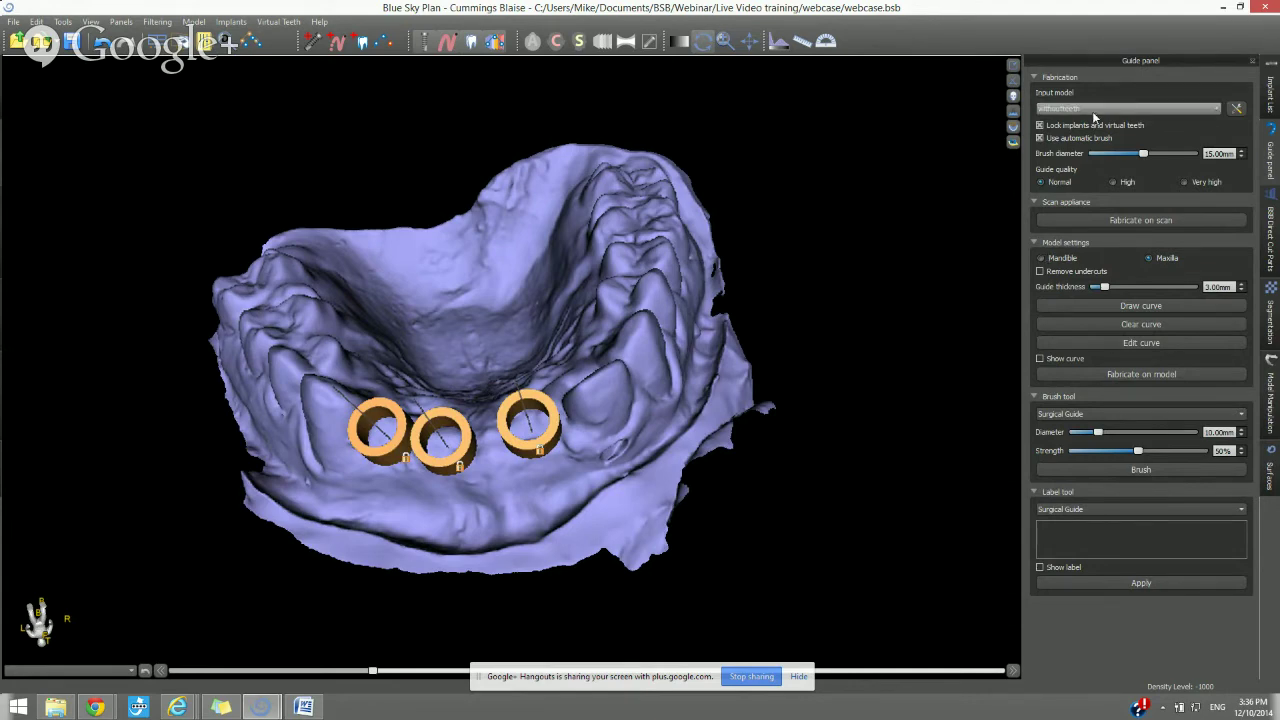
{"action": "left_click", "coordinate": [1094, 110]}
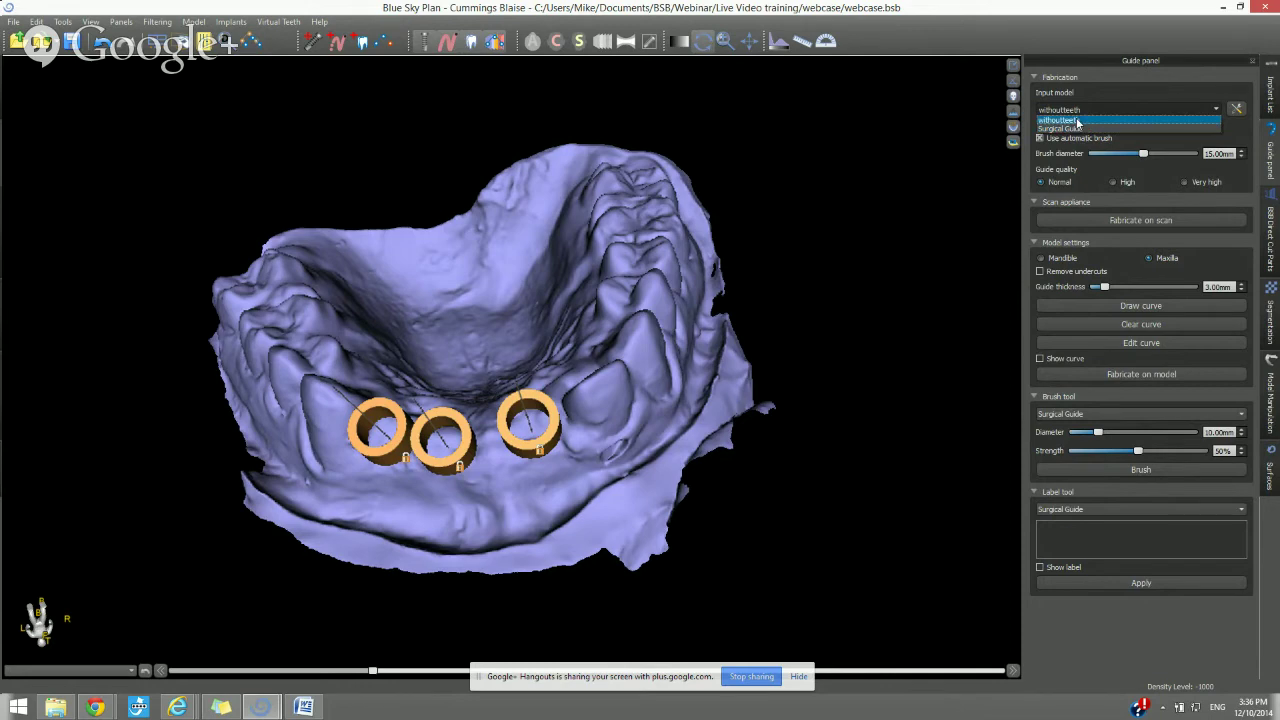
{"action": "left_click", "coordinate": [1077, 121]}
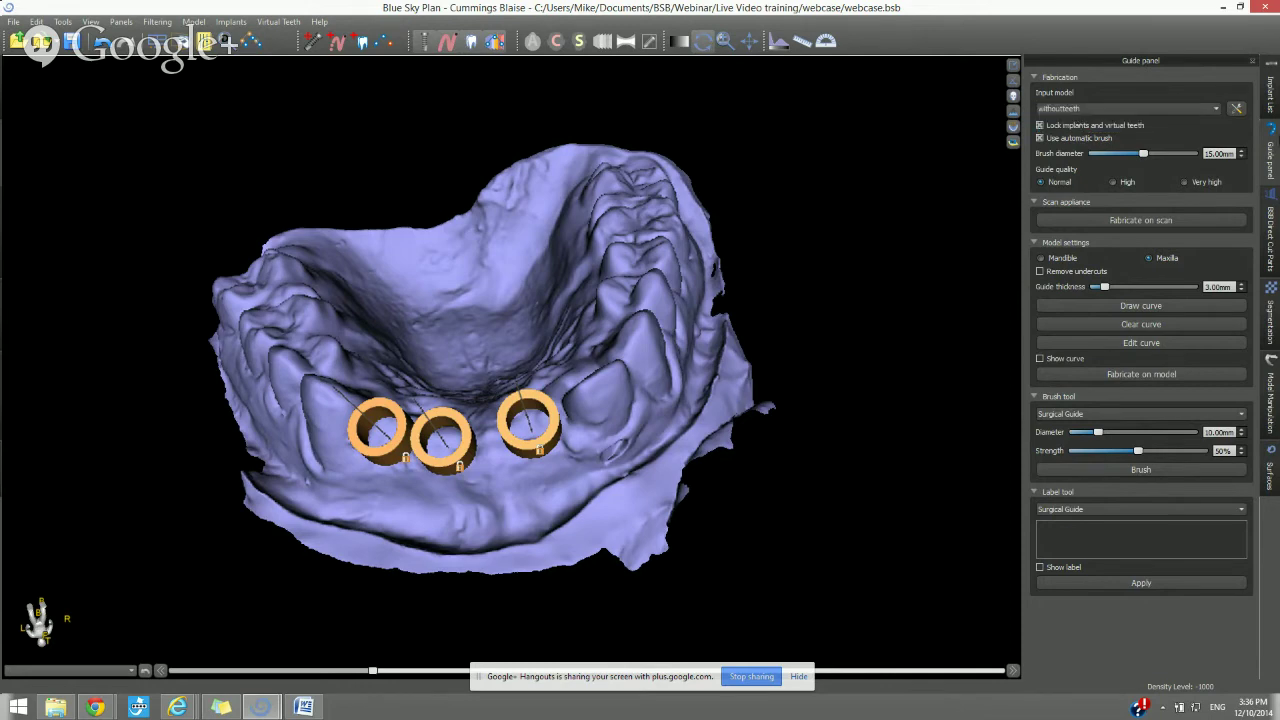
{"action": "left_click", "coordinate": [1064, 112]}
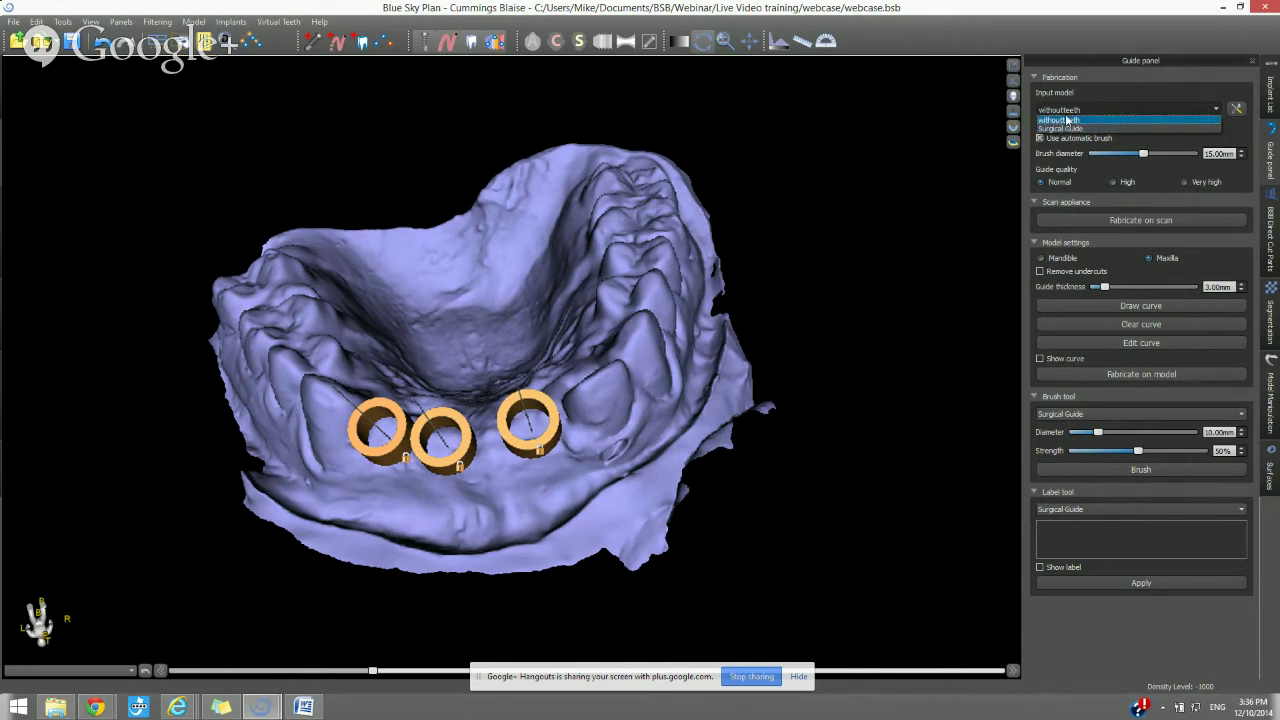
{"action": "left_click", "coordinate": [1067, 120]}
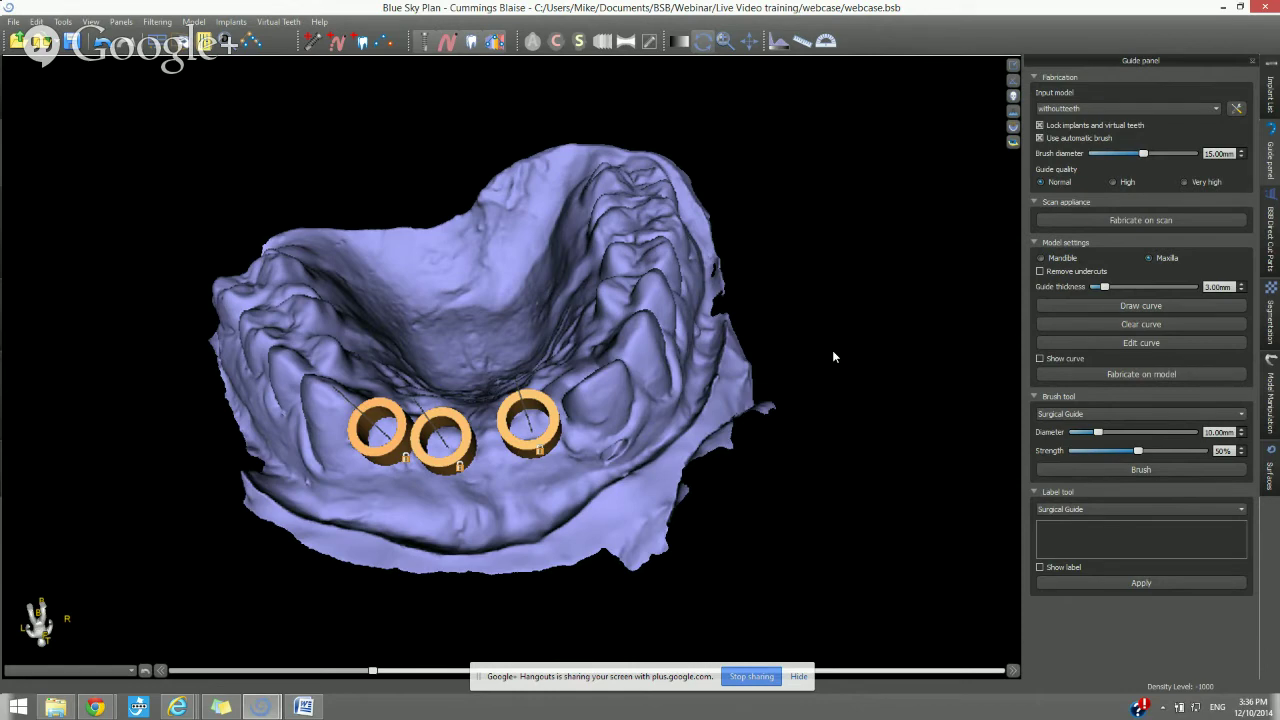
Set the guide quality to High with a 15.00 mm brush diameter and collapse the scan appliance settings
{"action": "left_click_drag", "start_coordinate": [830, 356], "coordinate": [665, 283]}
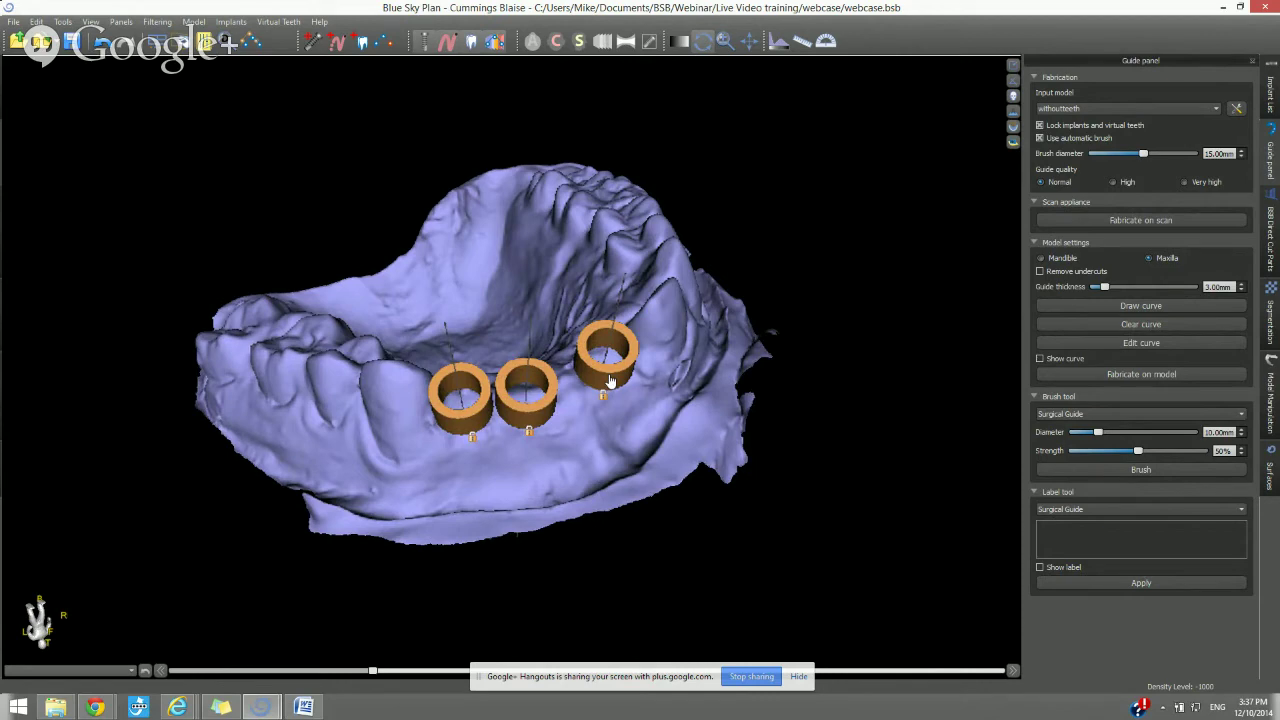
{"action": "left_click_drag", "start_coordinate": [658, 410], "coordinate": [590, 427]}
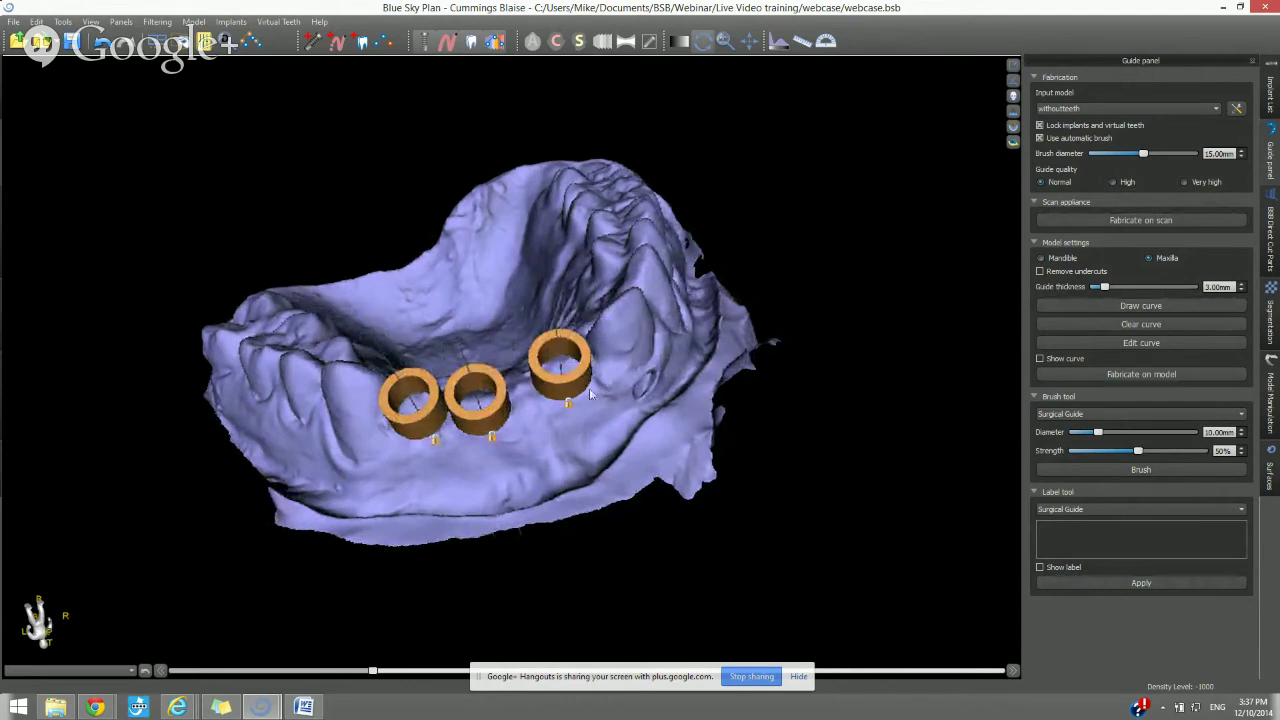
{"action": "left_click_drag", "start_coordinate": [603, 389], "coordinate": [572, 395]}
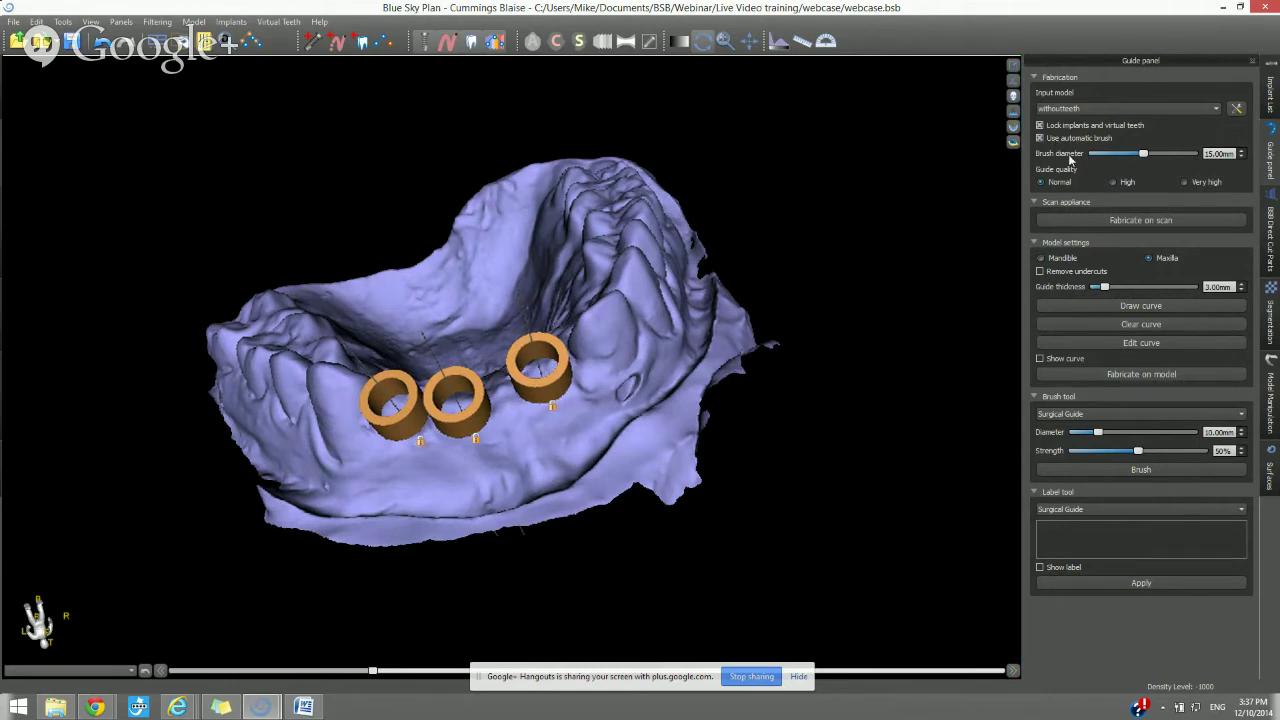
{"action": "double_click", "coordinate": [1224, 155]}
{"action": "left_click", "coordinate": [1224, 155]}
{"action": "left_click", "coordinate": [1034, 203]}
{"action": "left_click", "coordinate": [1034, 203]}
{"action": "left_click", "coordinate": [1034, 202]}
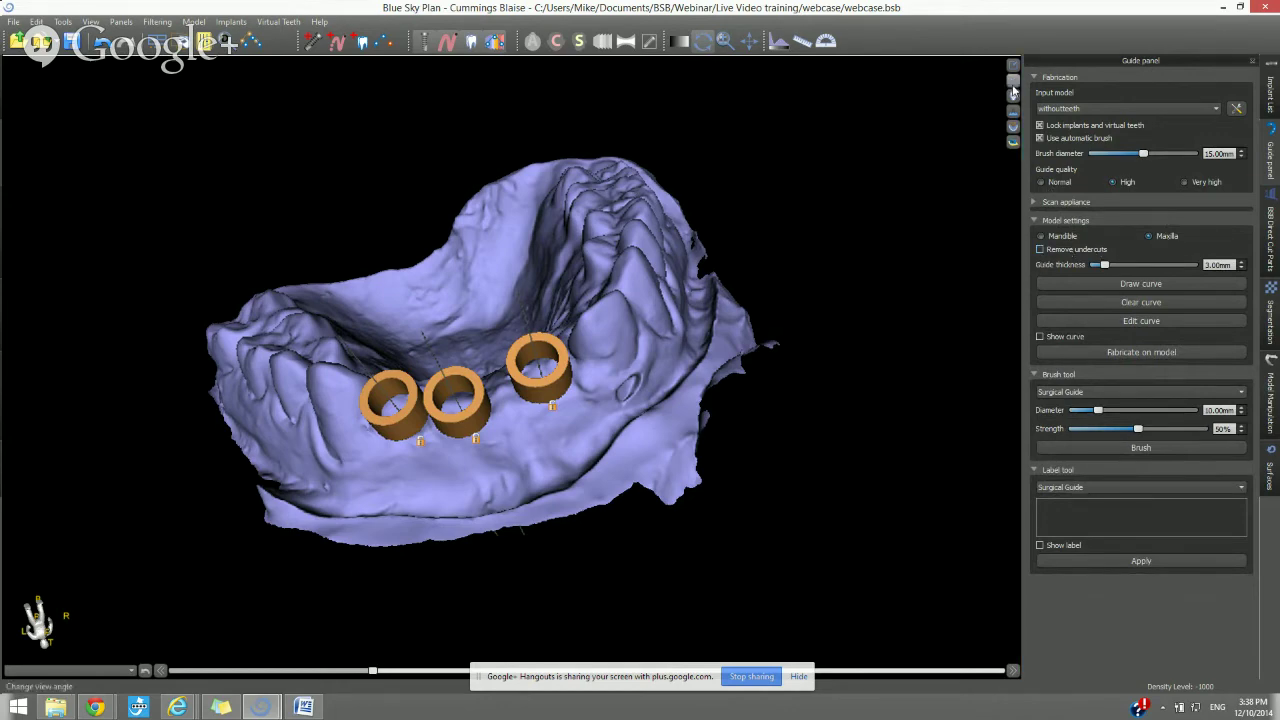
Show the model from the front and enable undercut removal for the maxilla guide, with a guide thickness of 3.00 mm
{"action": "left_click", "coordinate": [1012, 86]}
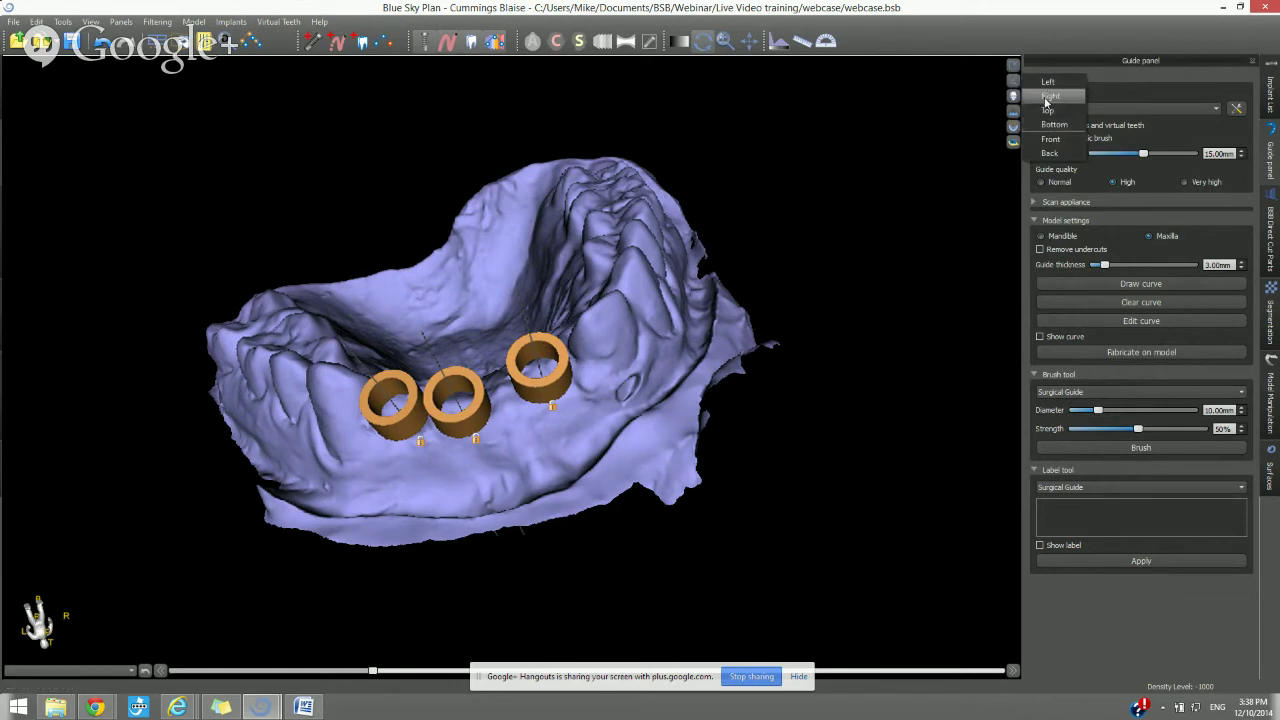
{"action": "left_click", "coordinate": [1045, 141]}
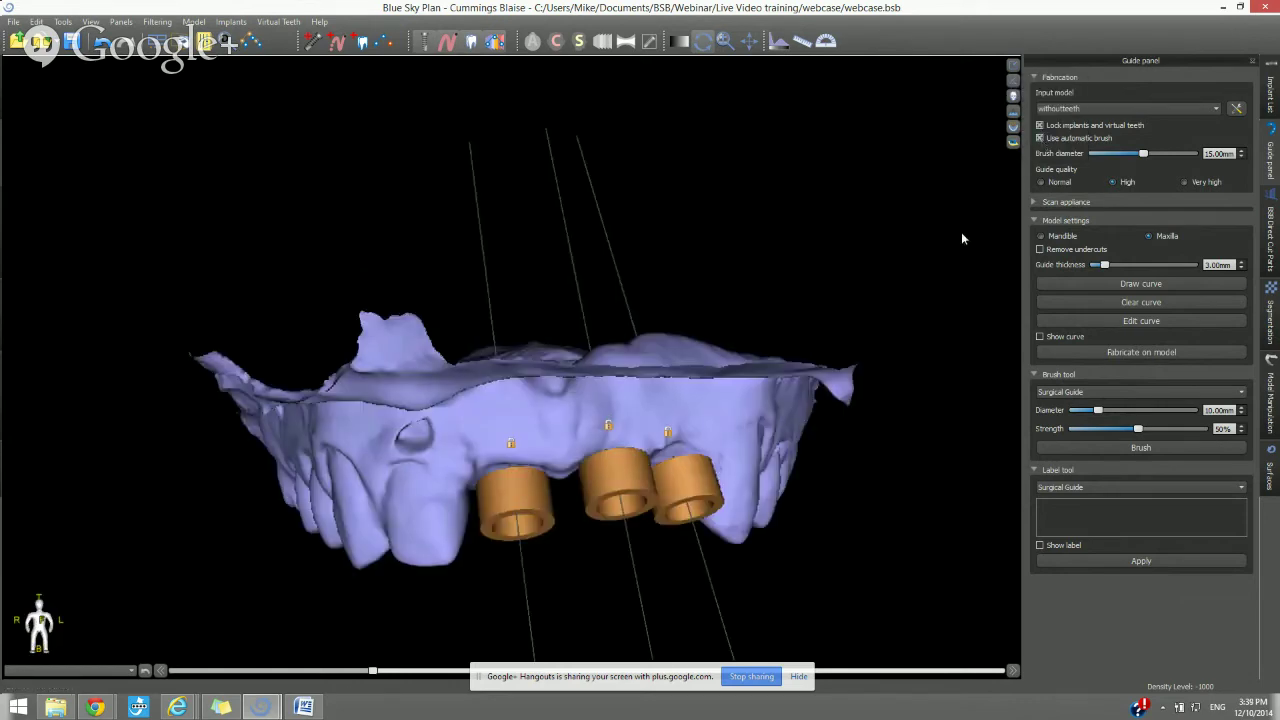
{"action": "scroll", "coordinate": [925, 314], "scroll_direction": "down", "scroll_amount": 4}
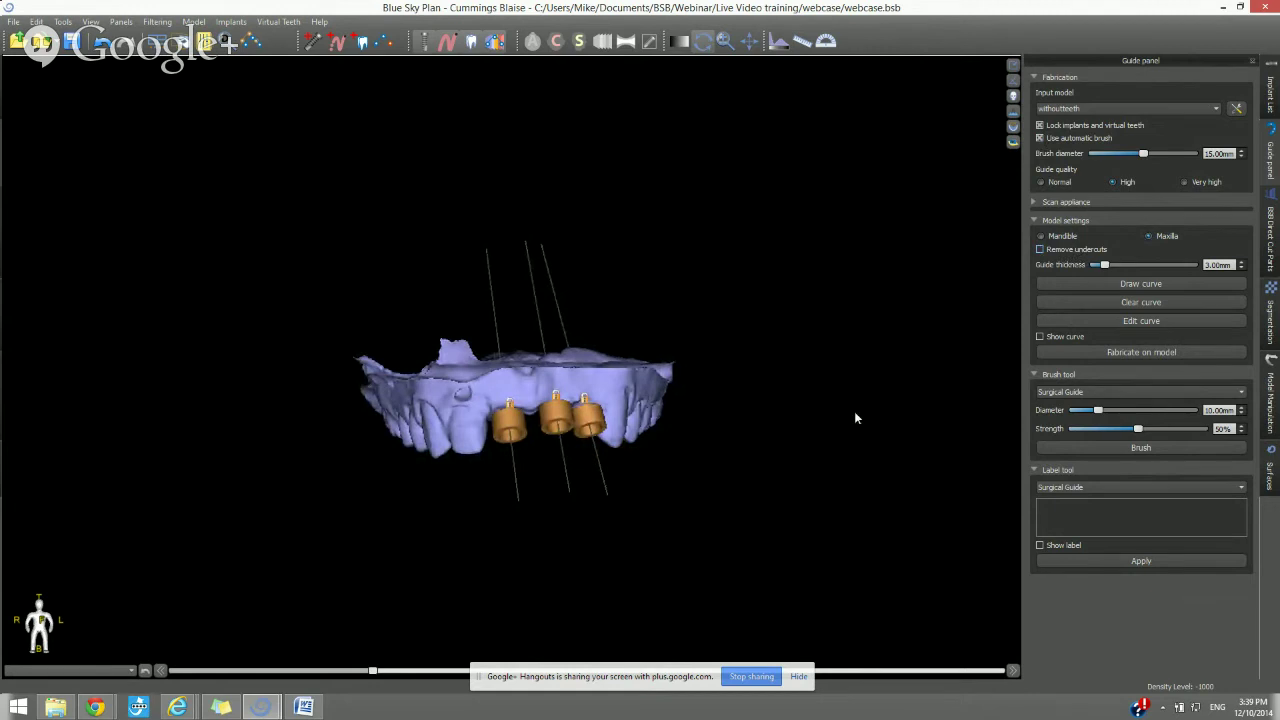
{"action": "mouse_move", "coordinate": [854, 411]}
{"action": "right_mouse_down"}
{"action": "mouse_move", "coordinate": [835, 445]}
{"action": "mouse_move", "coordinate": [843, 433]}
{"action": "right_mouse_up"}
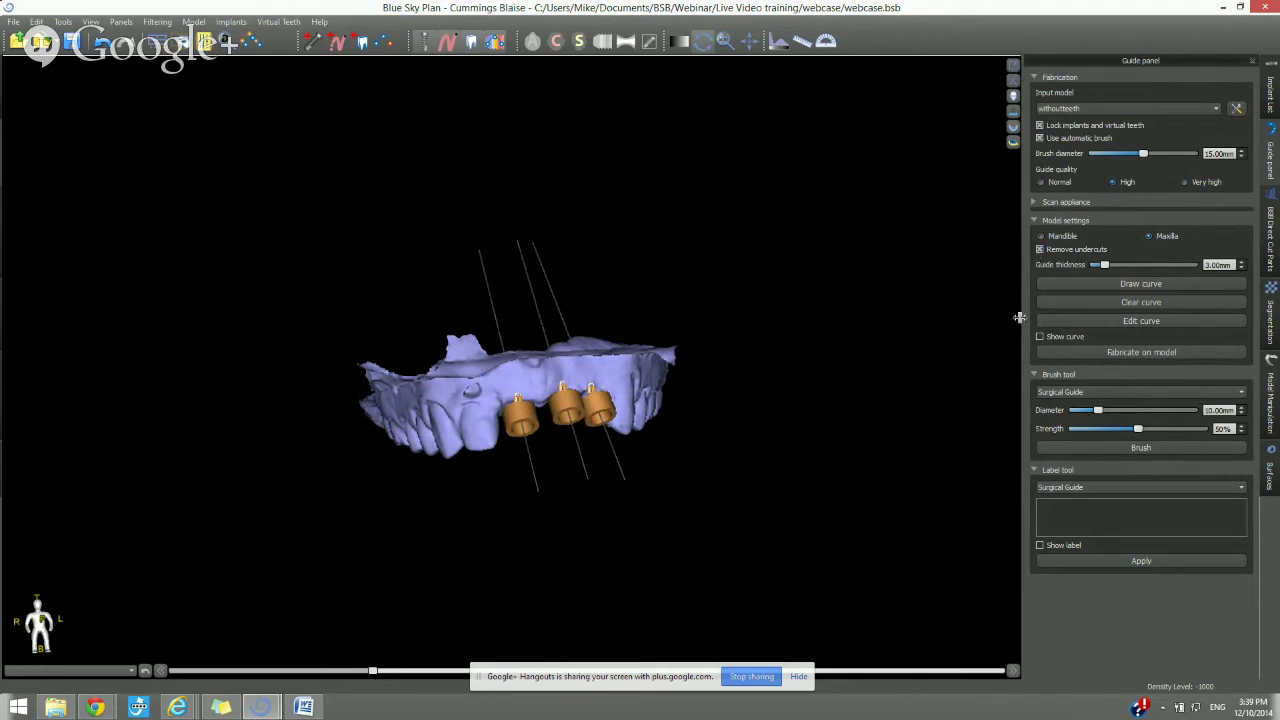
{"action": "double_click", "coordinate": [1209, 264]}
{"action": "left_click_drag", "start_coordinate": [760, 475], "coordinate": [724, 352]}
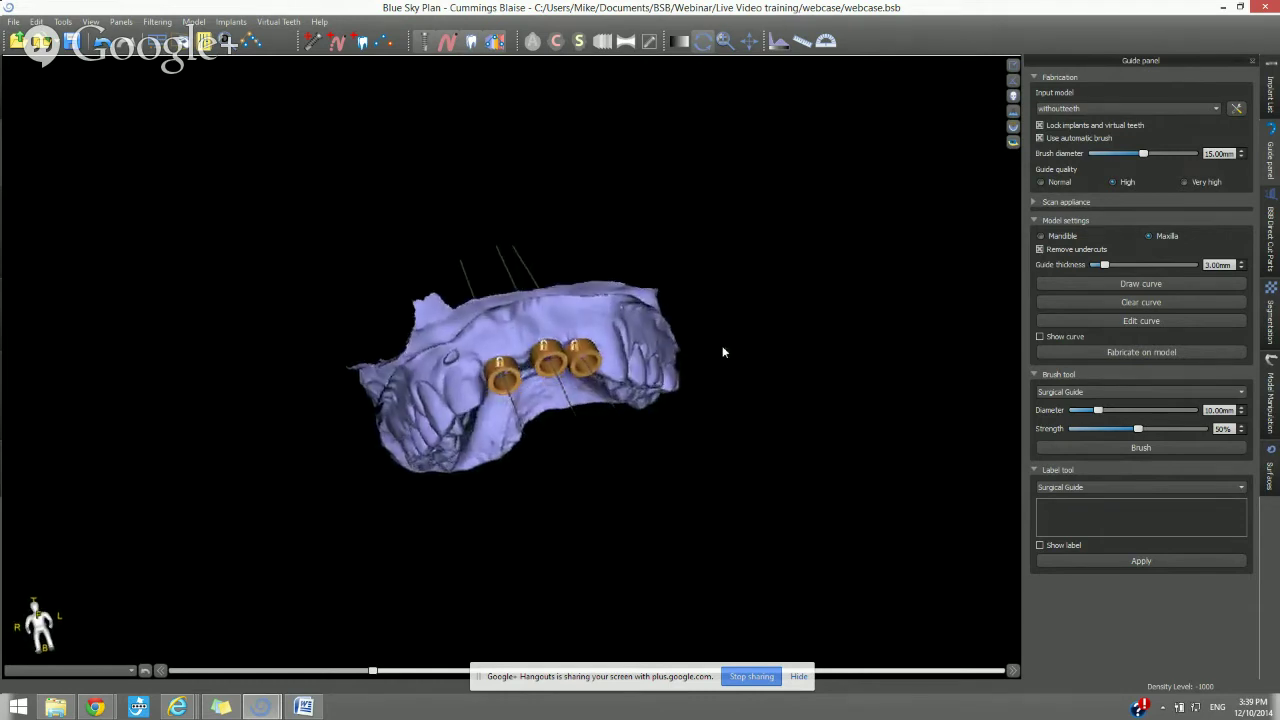
Draw the guide outline along the palatal side of the arch from the left molars to the right molars, crossing between the right molars
{"action": "left_click", "coordinate": [1078, 299]}
{"action": "left_click", "coordinate": [1096, 106]}
{"action": "left_click", "coordinate": [1096, 108]}
{"action": "left_click_drag", "start_coordinate": [676, 417], "coordinate": [560, 322]}
{"action": "scroll", "coordinate": [561, 385], "scroll_direction": "up", "scroll_amount": 4}
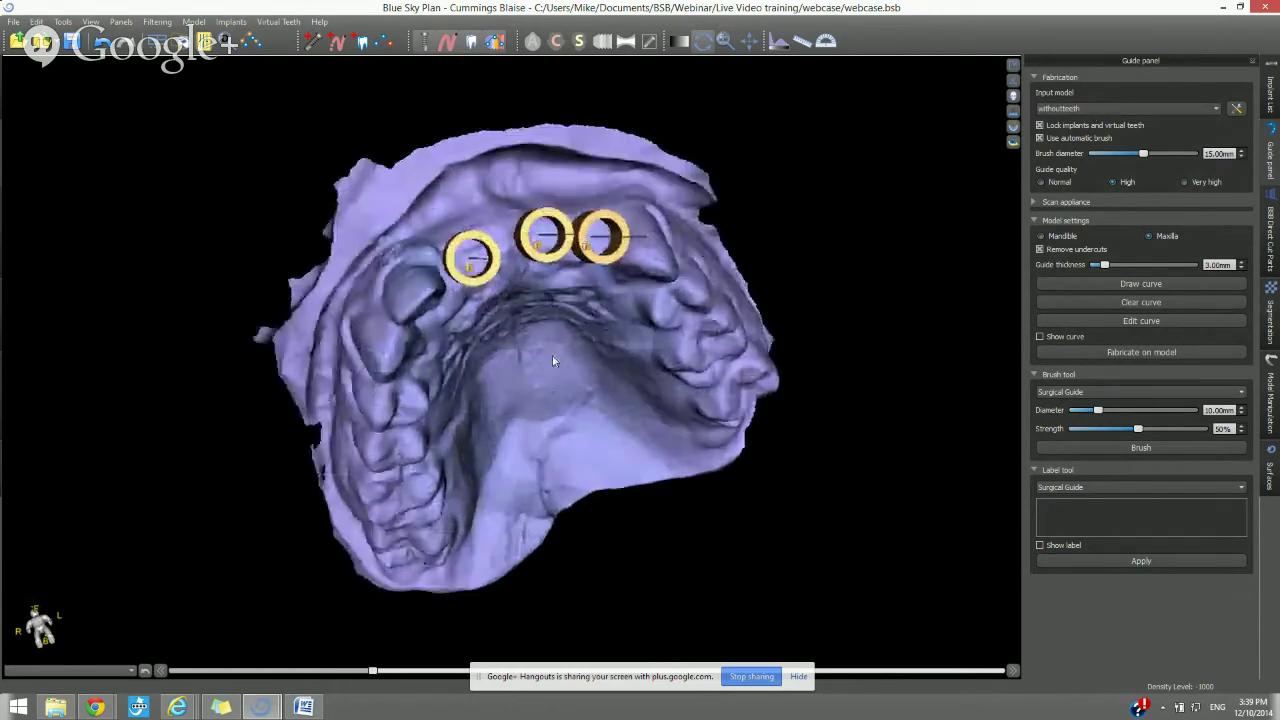
{"action": "left_click_drag", "start_coordinate": [534, 402], "coordinate": [564, 384]}
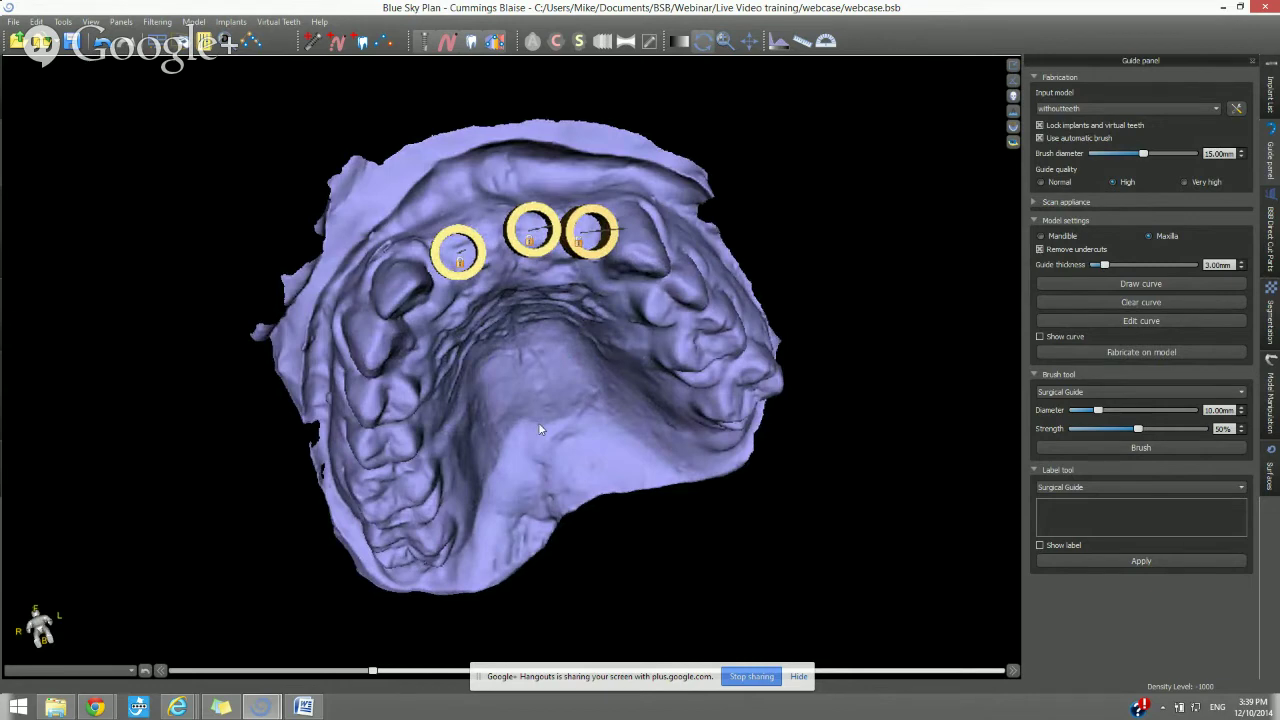
{"action": "left_click_drag", "start_coordinate": [540, 429], "coordinate": [553, 324]}
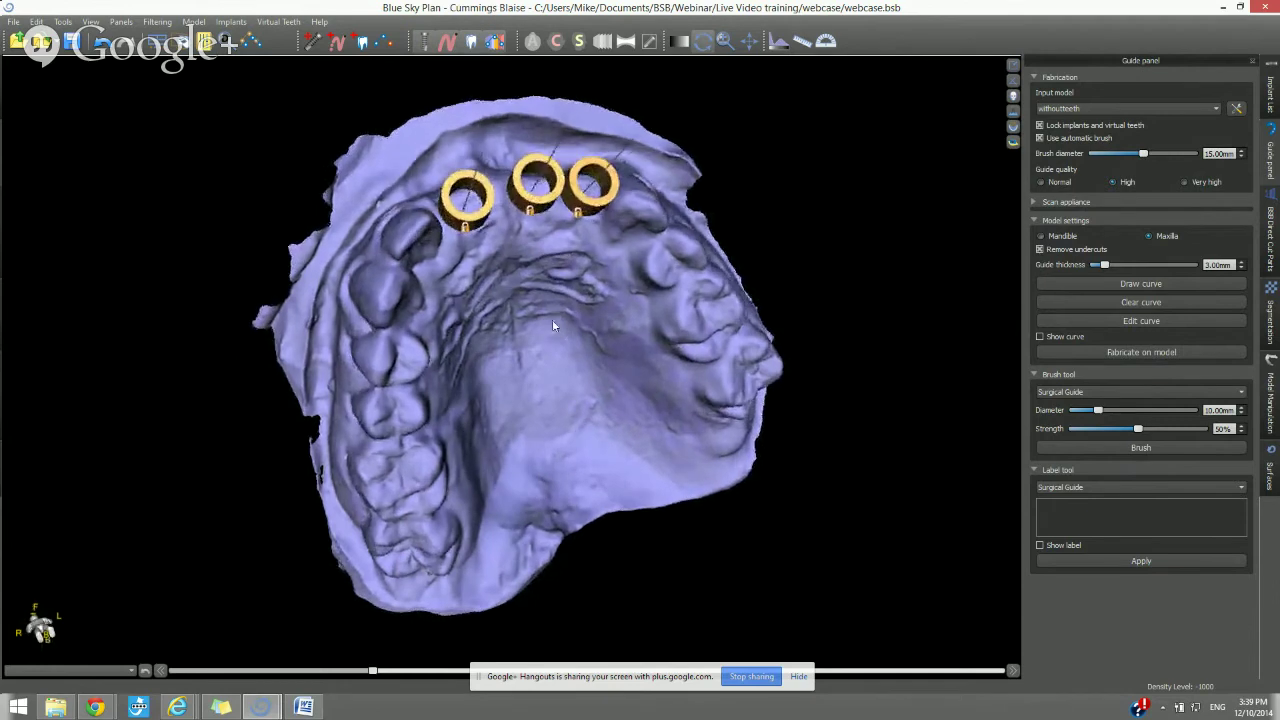
{"action": "left_click", "coordinate": [1141, 284]}
{"action": "mouse_move", "coordinate": [519, 458]}
{"action": "left_mouse_down"}
{"action": "mouse_move", "coordinate": [570, 434]}
{"action": "mouse_move", "coordinate": [381, 365]}
{"action": "mouse_move", "coordinate": [458, 334]}
{"action": "mouse_move", "coordinate": [423, 335]}
{"action": "left_mouse_up"}
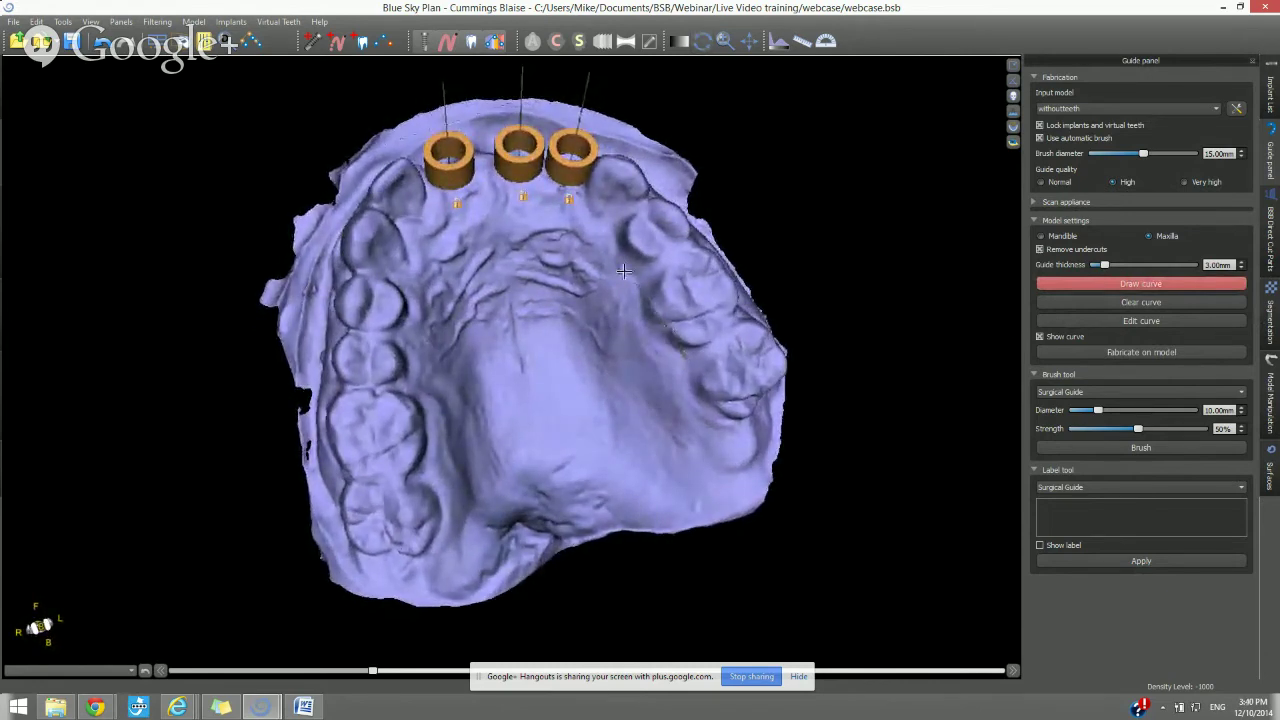
{"action": "mouse_move", "coordinate": [624, 270]}
{"action": "left_mouse_down"}
{"action": "mouse_move", "coordinate": [562, 216]}
{"action": "mouse_move", "coordinate": [496, 218]}
{"action": "mouse_move", "coordinate": [430, 258]}
{"action": "mouse_move", "coordinate": [403, 325]}
{"action": "mouse_move", "coordinate": [426, 460]}
{"action": "mouse_move", "coordinate": [356, 482]}
{"action": "mouse_move", "coordinate": [385, 458]}
{"action": "mouse_move", "coordinate": [479, 467]}
{"action": "left_mouse_up"}
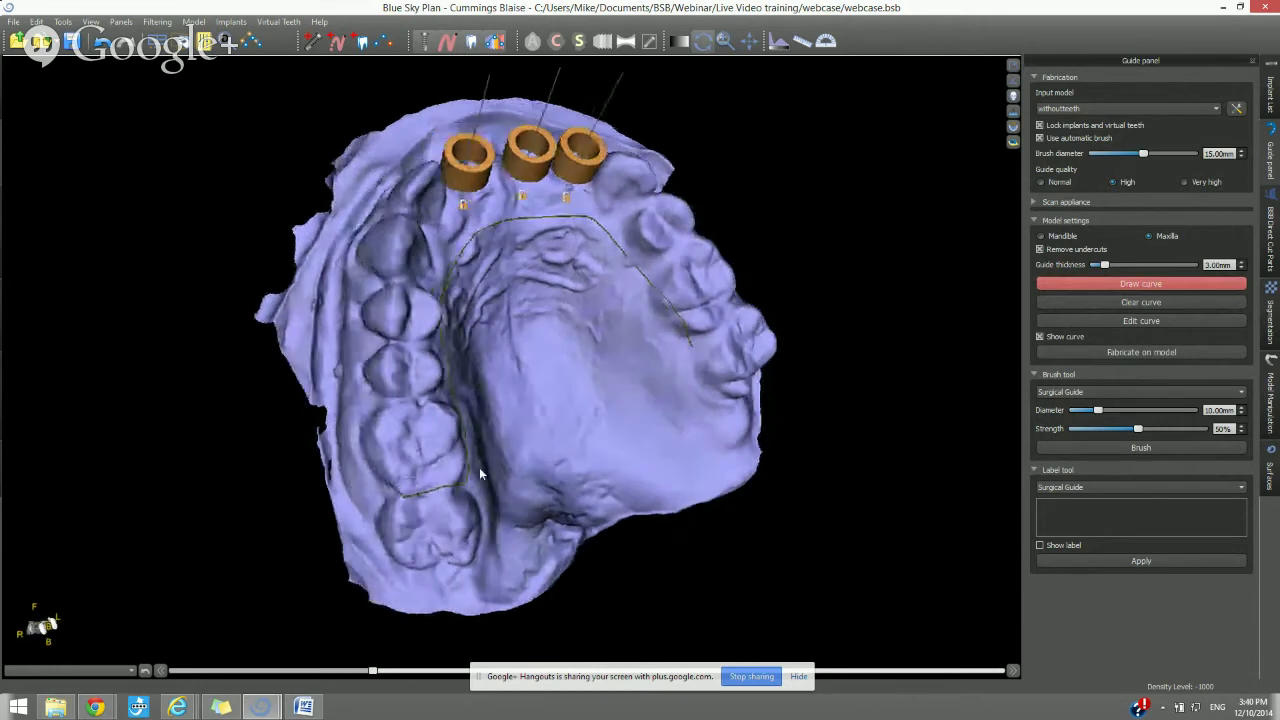
Continue the guide outline along the buccal side past the three tubes and close it between the left molars
{"action": "mouse_move", "coordinate": [403, 494]}
{"action": "left_mouse_down"}
{"action": "mouse_move", "coordinate": [371, 474]}
{"action": "mouse_move", "coordinate": [358, 426]}
{"action": "mouse_move", "coordinate": [380, 215]}
{"action": "mouse_move", "coordinate": [507, 483]}
{"action": "left_mouse_up"}
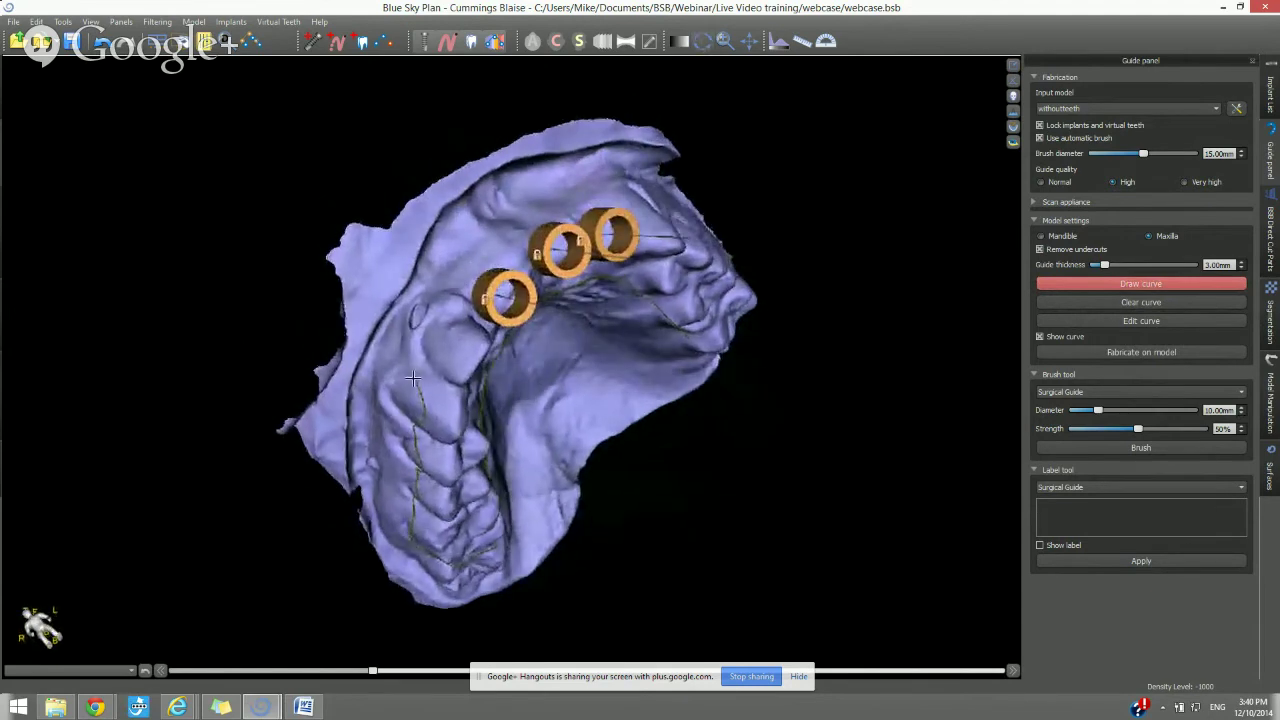
{"action": "mouse_move", "coordinate": [412, 378]}
{"action": "left_mouse_down"}
{"action": "mouse_move", "coordinate": [465, 268]}
{"action": "mouse_move", "coordinate": [508, 232]}
{"action": "mouse_move", "coordinate": [595, 197]}
{"action": "mouse_move", "coordinate": [658, 206]}
{"action": "left_mouse_up"}
{"action": "mouse_move", "coordinate": [709, 257]}
{"action": "left_mouse_down"}
{"action": "mouse_move", "coordinate": [428, 302]}
{"action": "mouse_move", "coordinate": [450, 240]}
{"action": "mouse_move", "coordinate": [530, 212]}
{"action": "mouse_move", "coordinate": [612, 212]}
{"action": "mouse_move", "coordinate": [638, 238]}
{"action": "mouse_move", "coordinate": [641, 316]}
{"action": "left_mouse_up"}
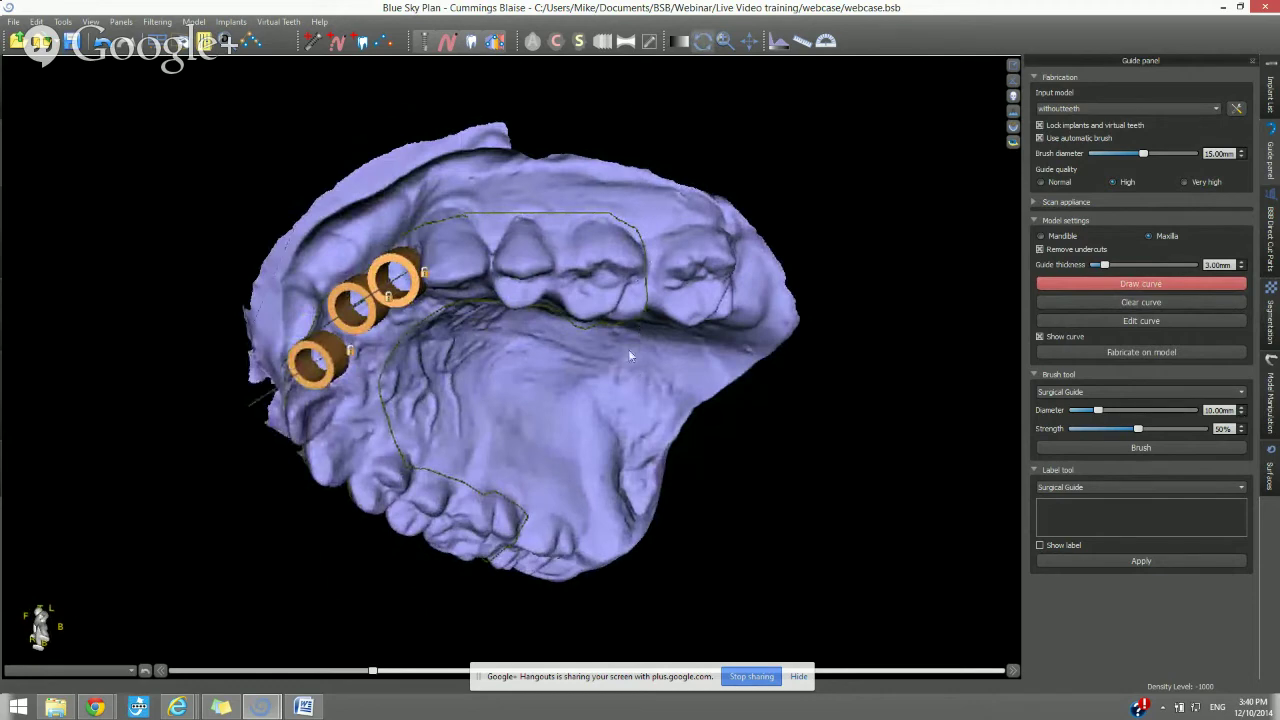
{"action": "right_click_drag", "start_coordinate": [628, 349], "coordinate": [607, 180]}
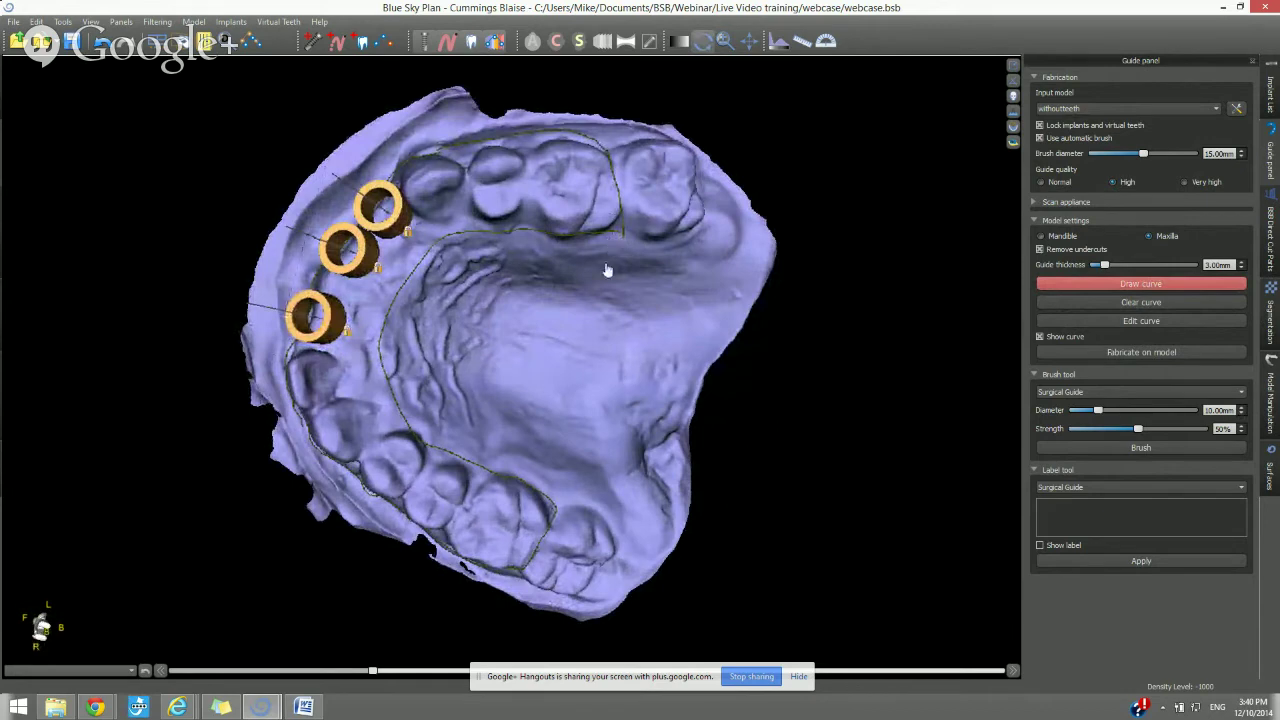
Edit the guide curve's control points where the outline crosses between the left molars, adding points around the palatal corner
{"action": "left_click", "coordinate": [1064, 322]}
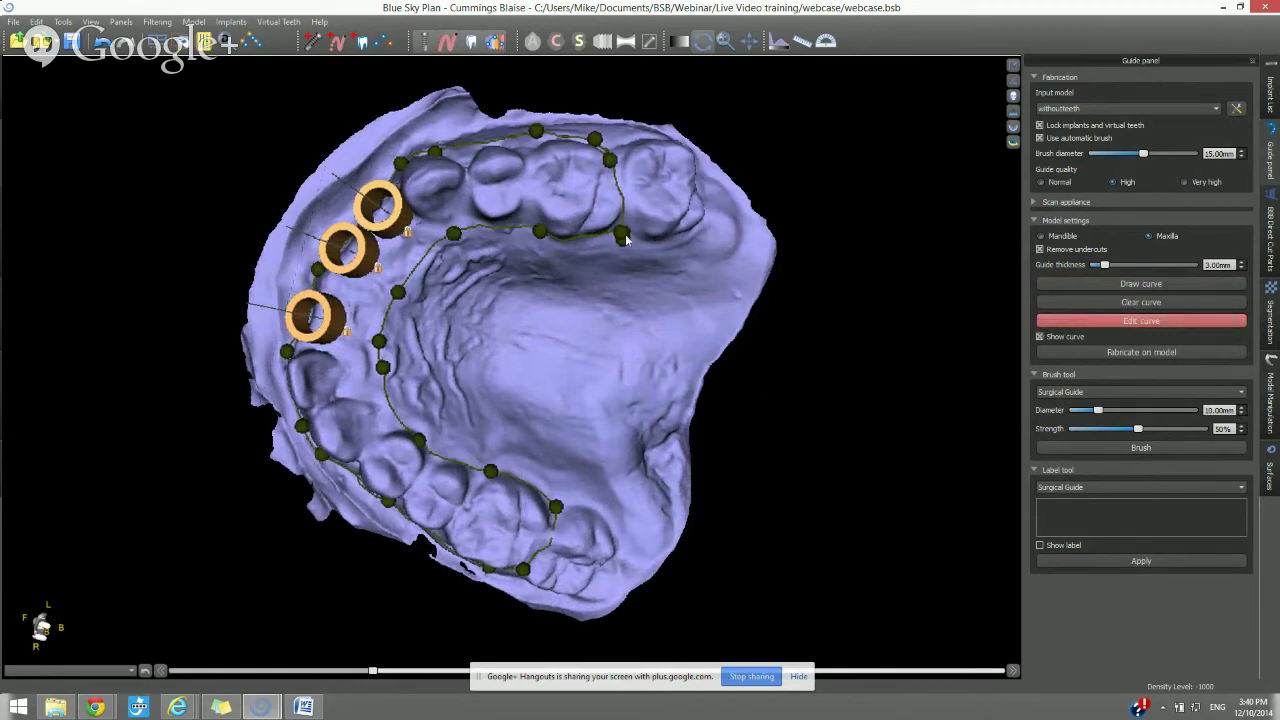
{"action": "mouse_move", "coordinate": [620, 233]}
{"action": "left_mouse_down"}
{"action": "mouse_move", "coordinate": [618, 219]}
{"action": "mouse_move", "coordinate": [598, 240]}
{"action": "left_mouse_up"}
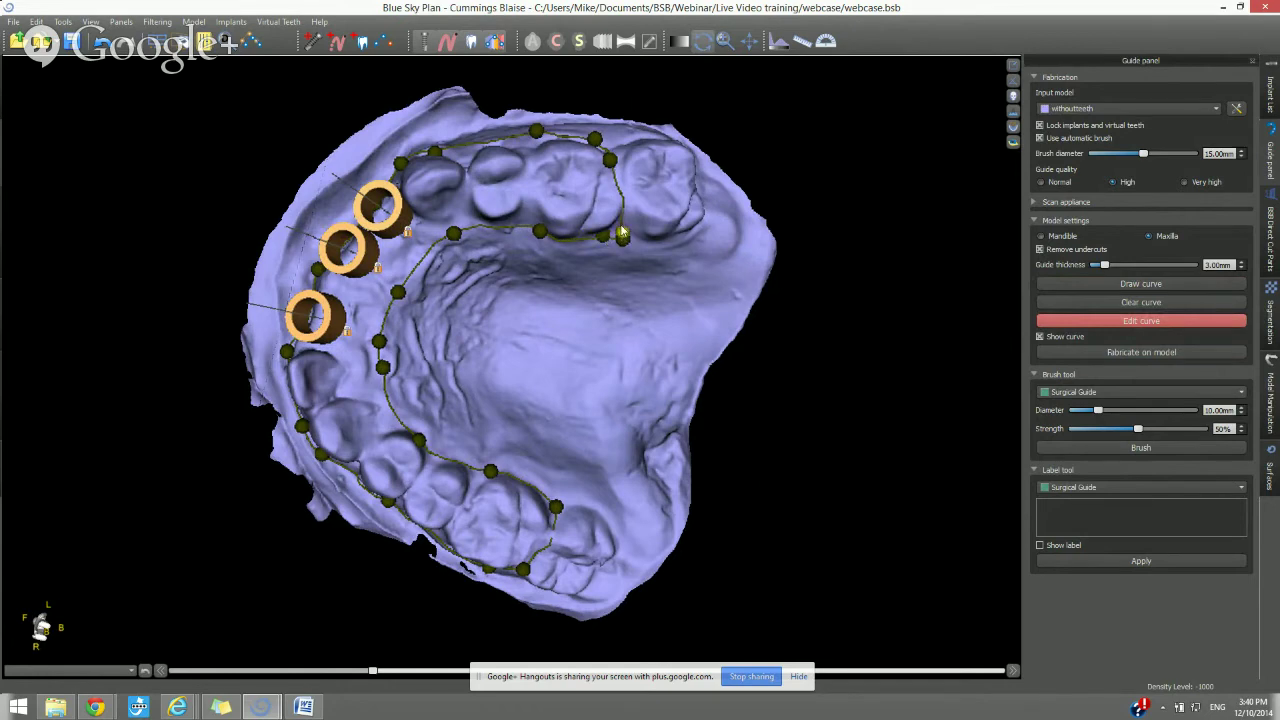
{"action": "left_click", "coordinate": [623, 210]}
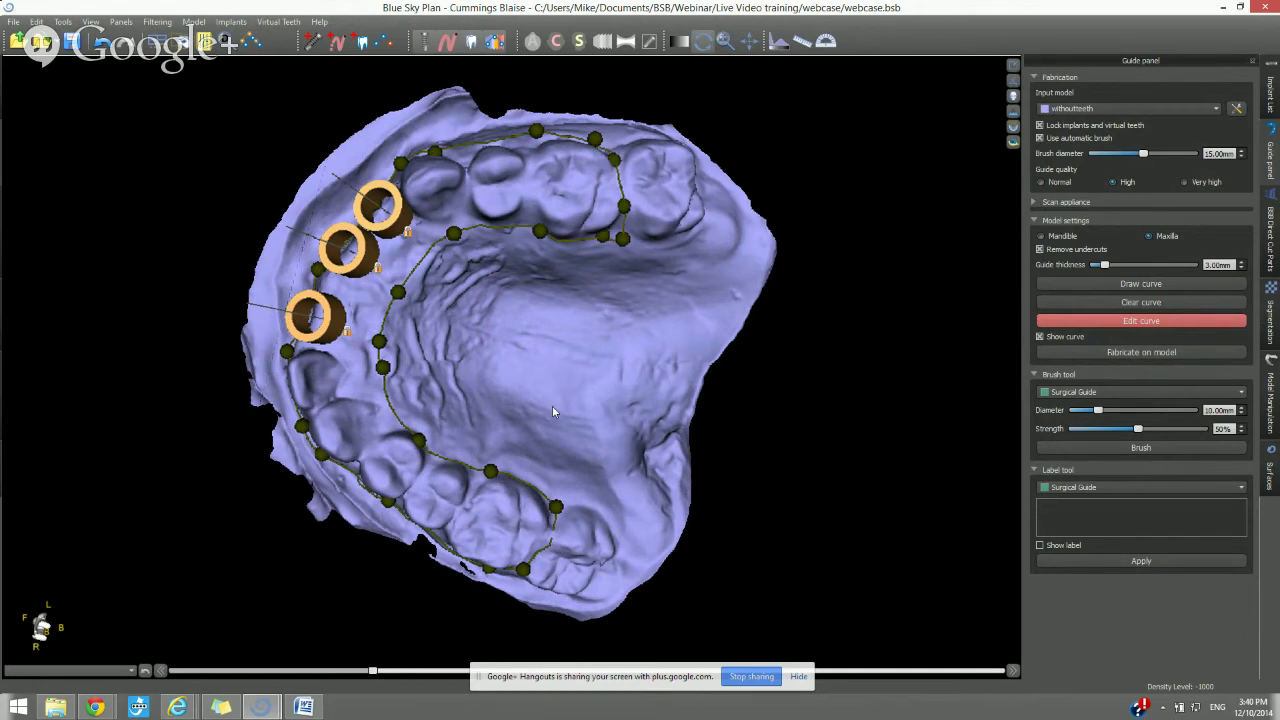
Adjust the guide curve's control points on the buccal side near the right canine and where the outline crosses between the left molars
{"action": "right_click_drag", "start_coordinate": [552, 405], "coordinate": [617, 483]}
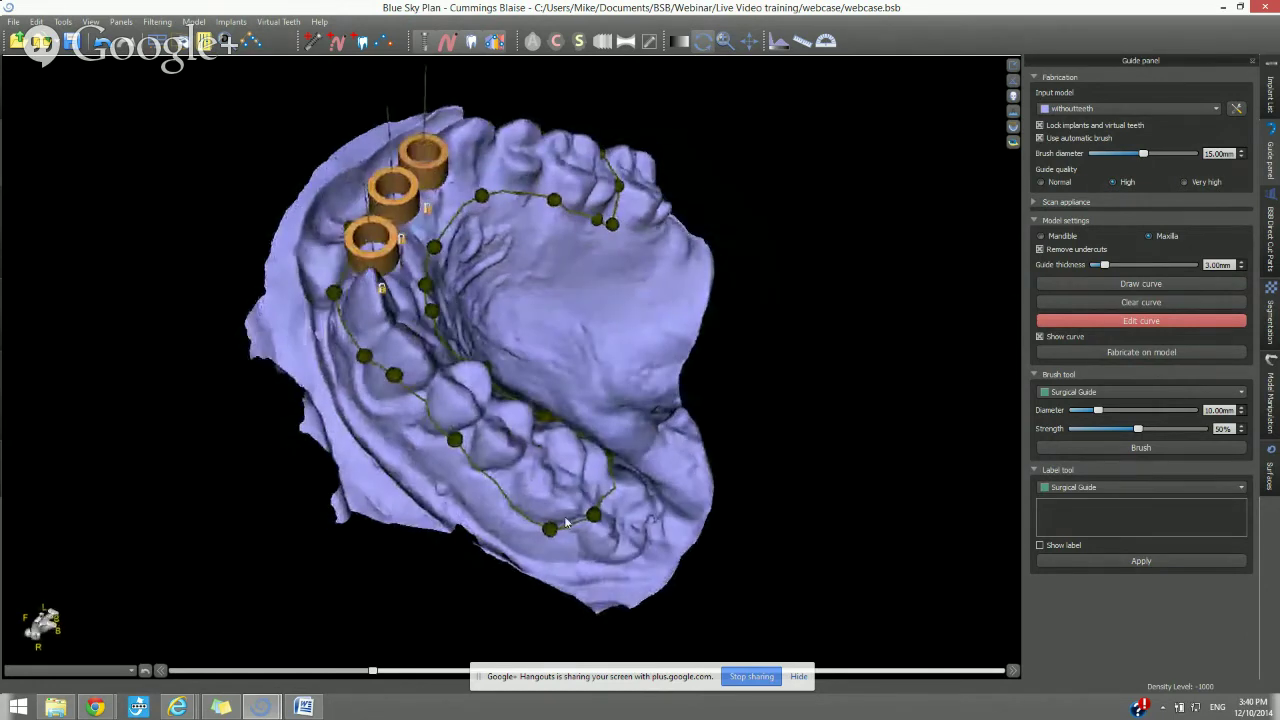
{"action": "right_click_drag", "start_coordinate": [411, 432], "coordinate": [478, 385]}
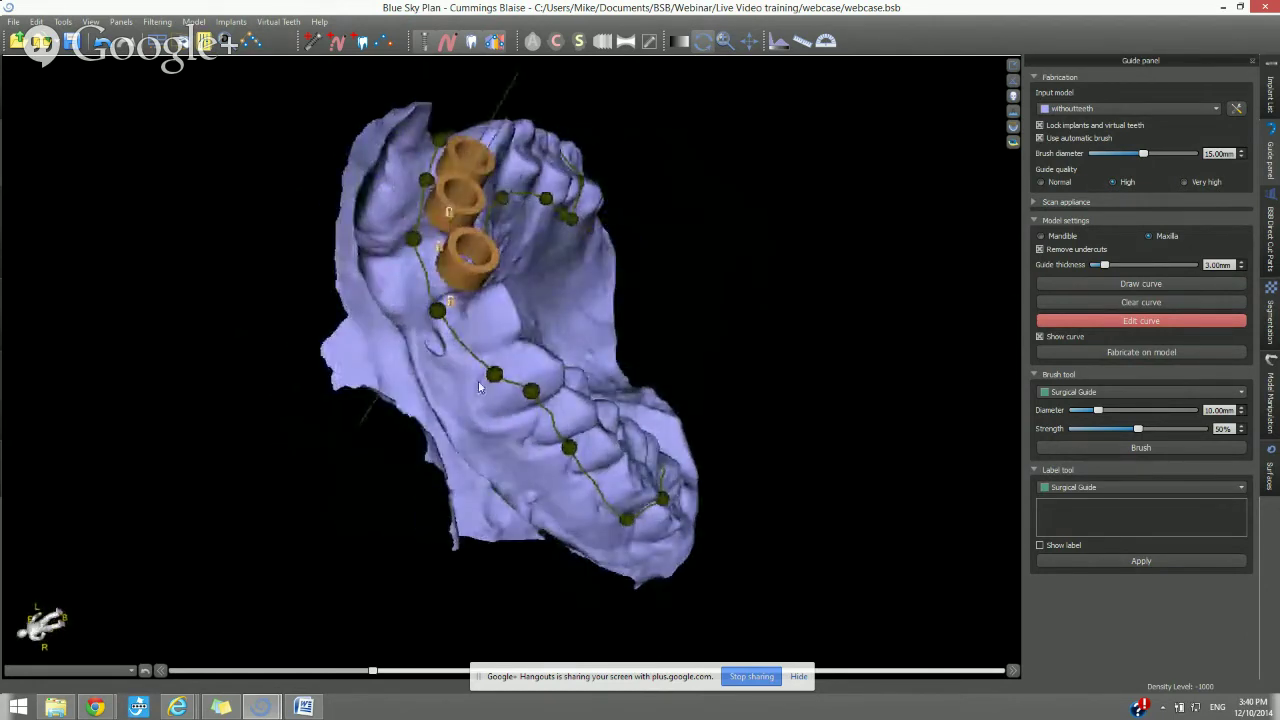
{"action": "left_click_drag", "start_coordinate": [531, 391], "coordinate": [525, 398]}
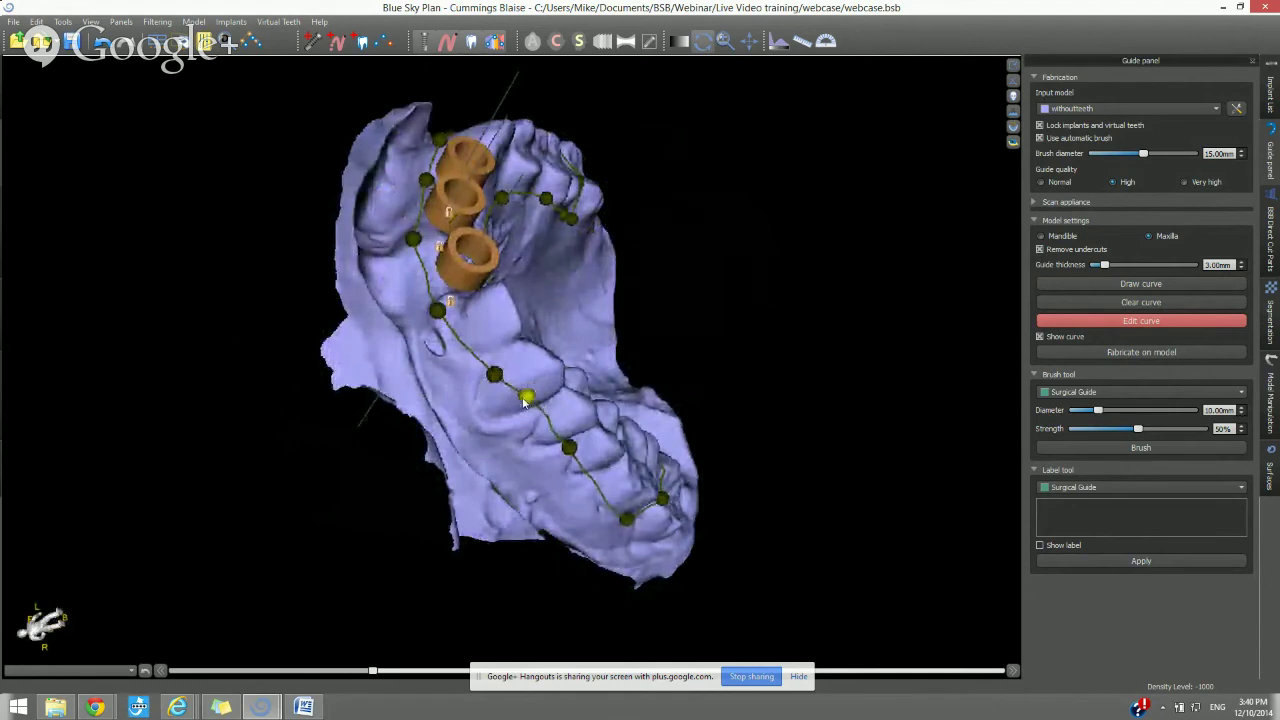
{"action": "right_click_drag", "start_coordinate": [452, 381], "coordinate": [171, 508]}
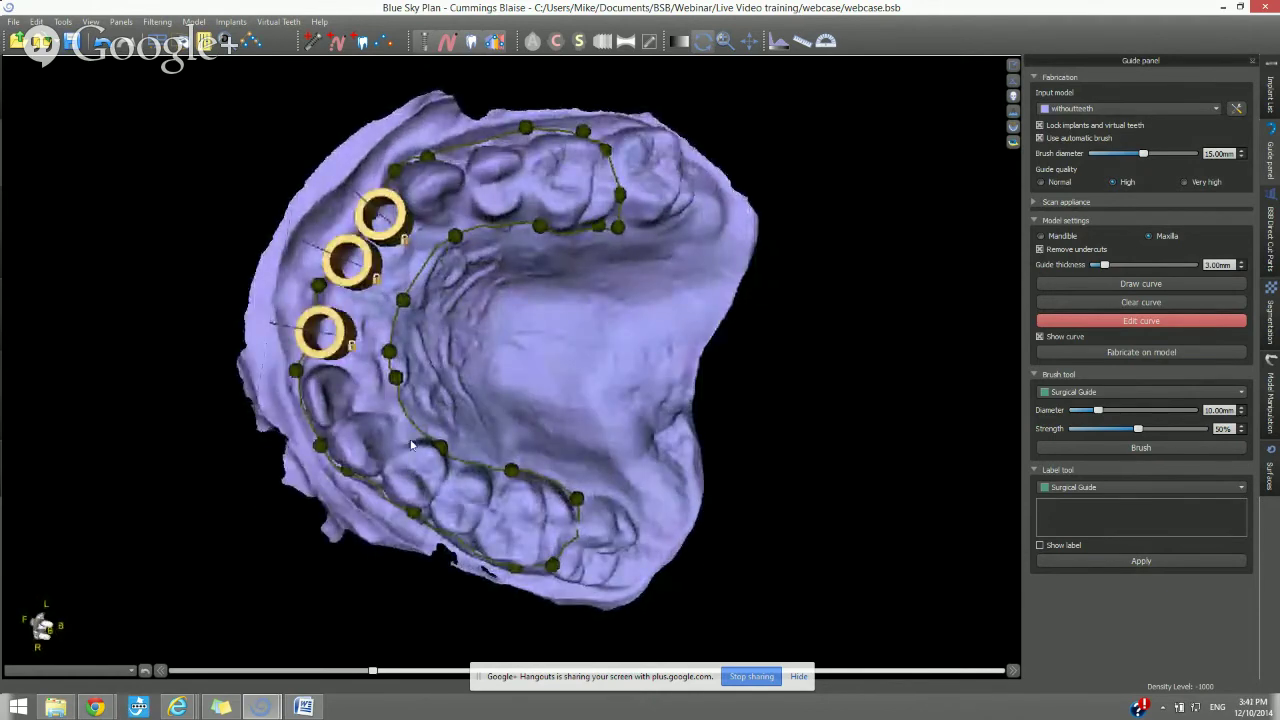
{"action": "right_click_drag", "start_coordinate": [410, 445], "coordinate": [560, 470]}
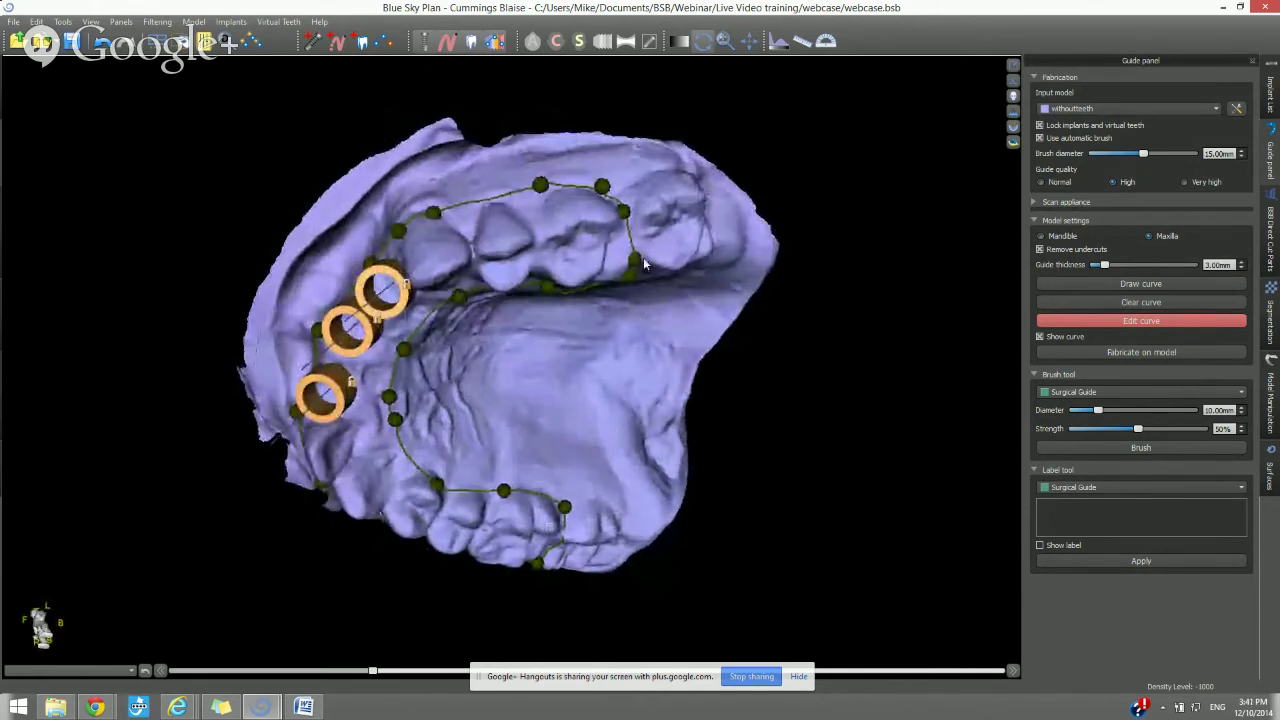
{"action": "left_click_drag", "start_coordinate": [634, 259], "coordinate": [633, 252]}
{"action": "right_click_drag", "start_coordinate": [527, 400], "coordinate": [568, 192]}
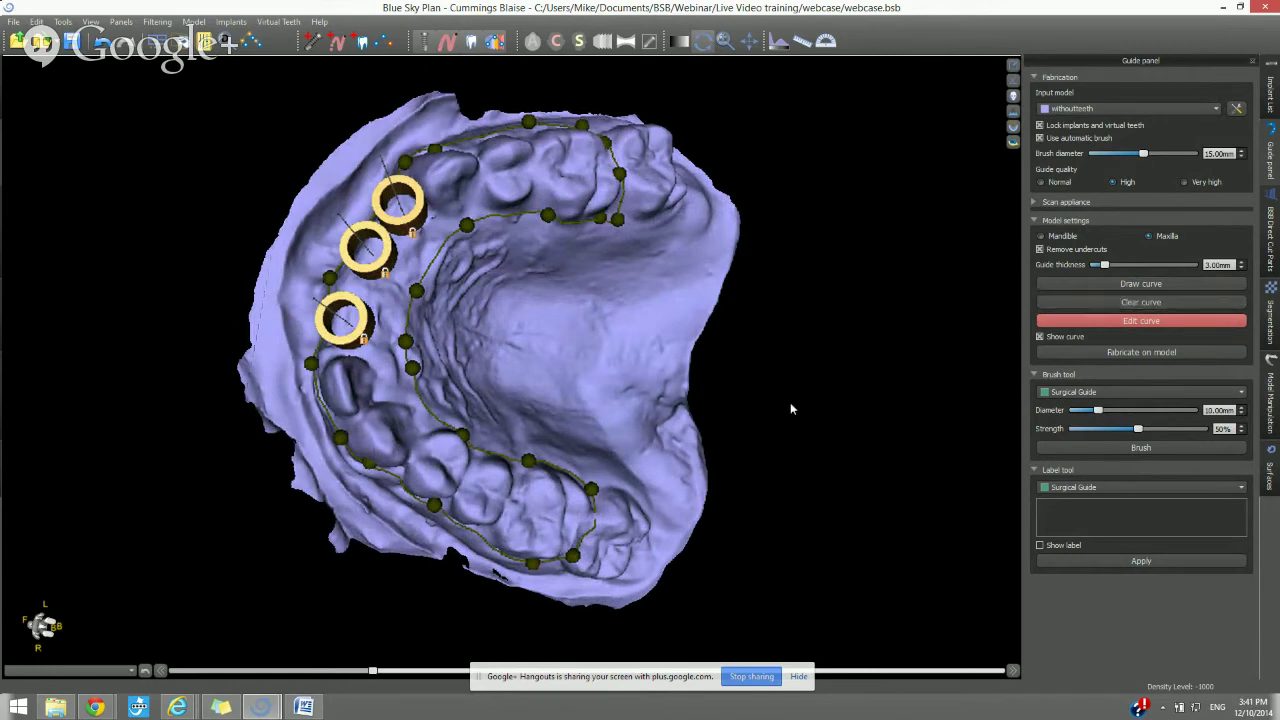
Fabricate the surgical guide on the model and display the Surgical Guide surface with the withoutteeth model hidden
{"action": "right_click_drag", "start_coordinate": [564, 398], "coordinate": [631, 368]}
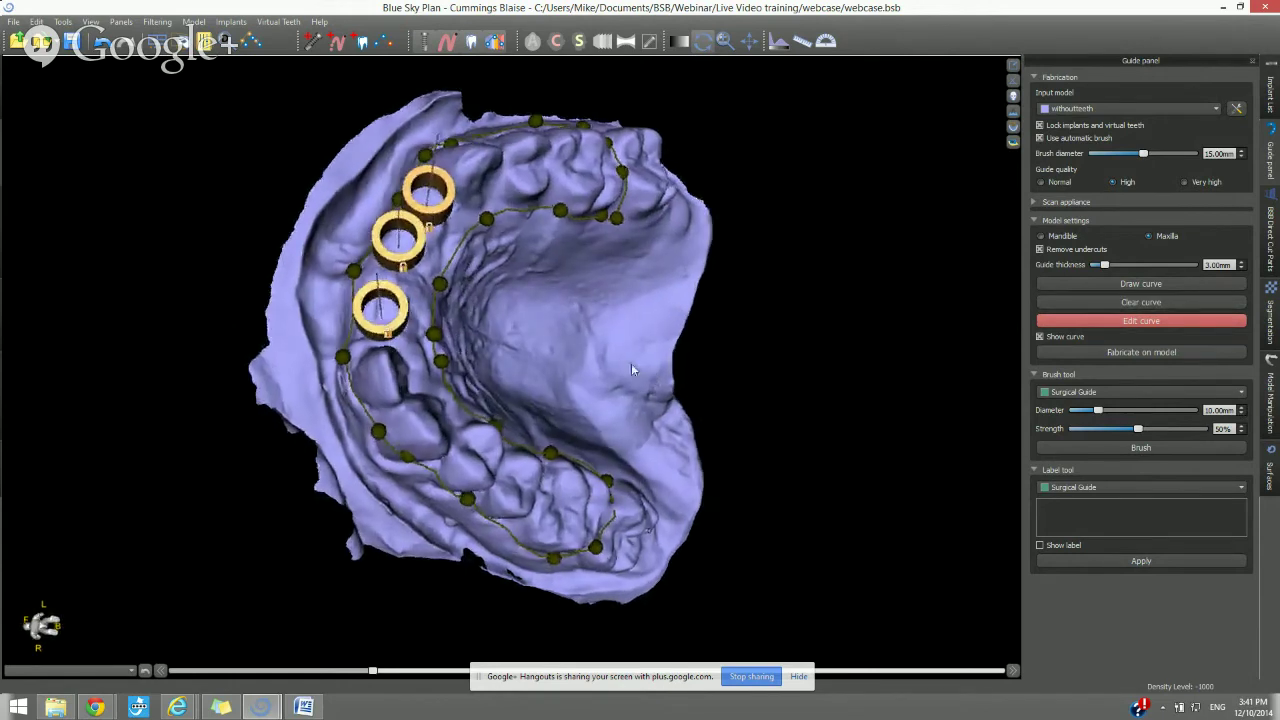
{"action": "left_click", "coordinate": [1163, 354]}
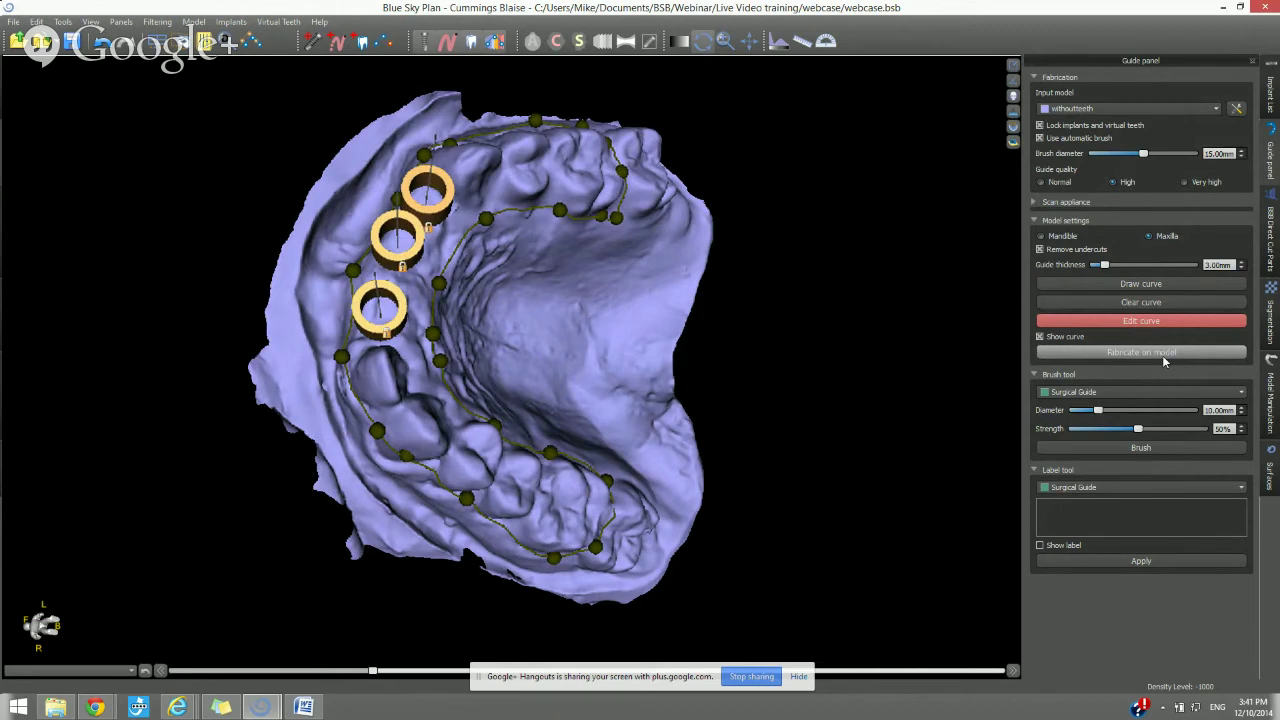
{"action": "left_click", "coordinate": [1270, 470]}
{"action": "left_click", "coordinate": [1149, 113]}
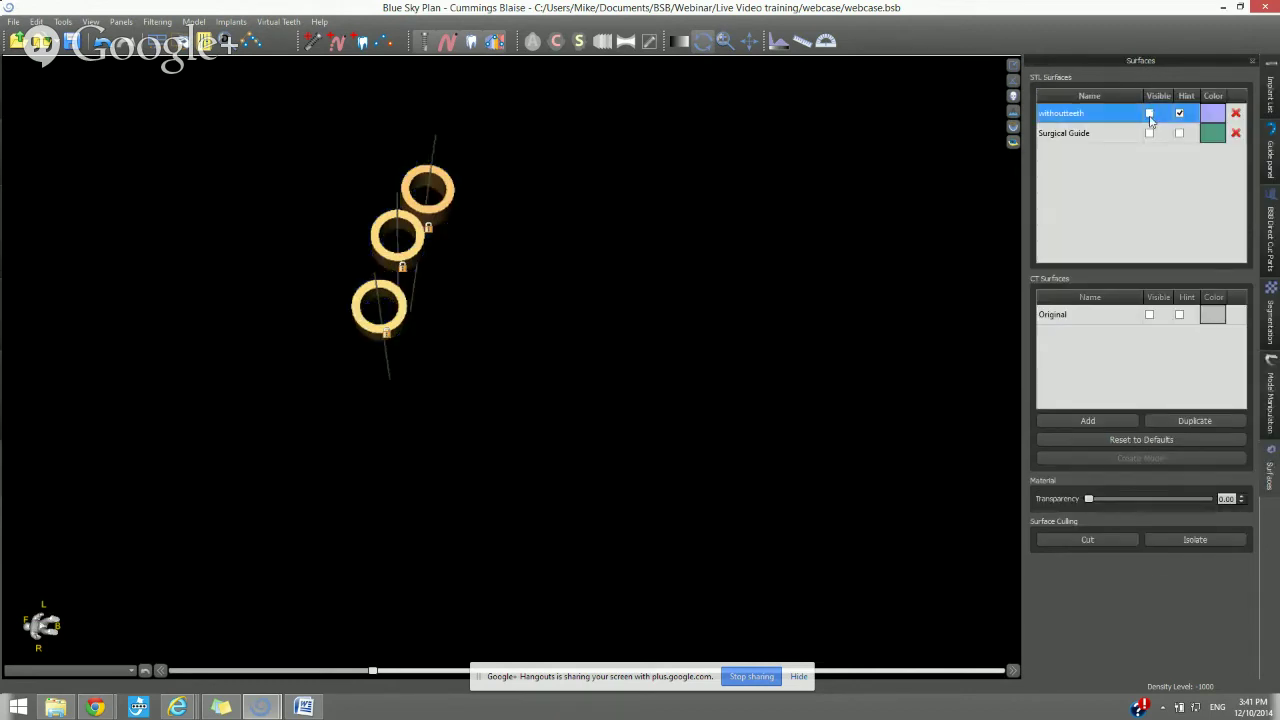
{"action": "left_click", "coordinate": [1149, 133]}
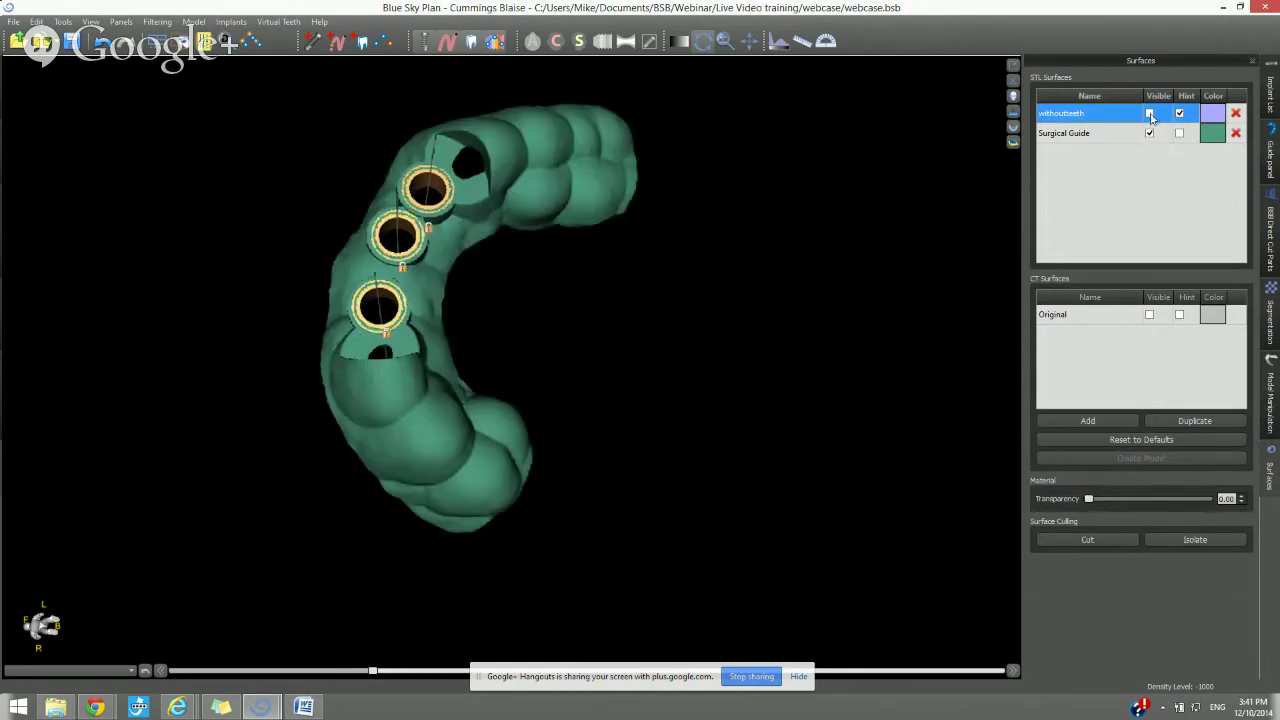
{"action": "left_click", "coordinate": [1149, 113]}
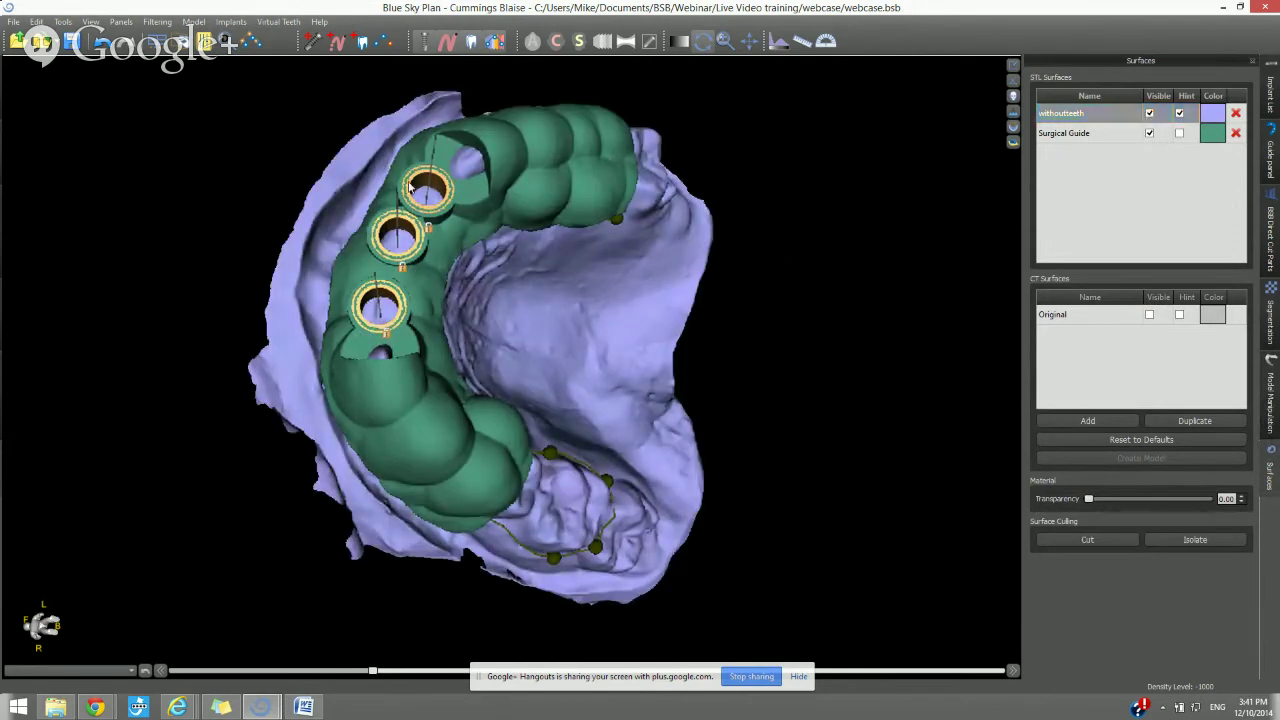
{"action": "left_click", "coordinate": [1149, 113]}
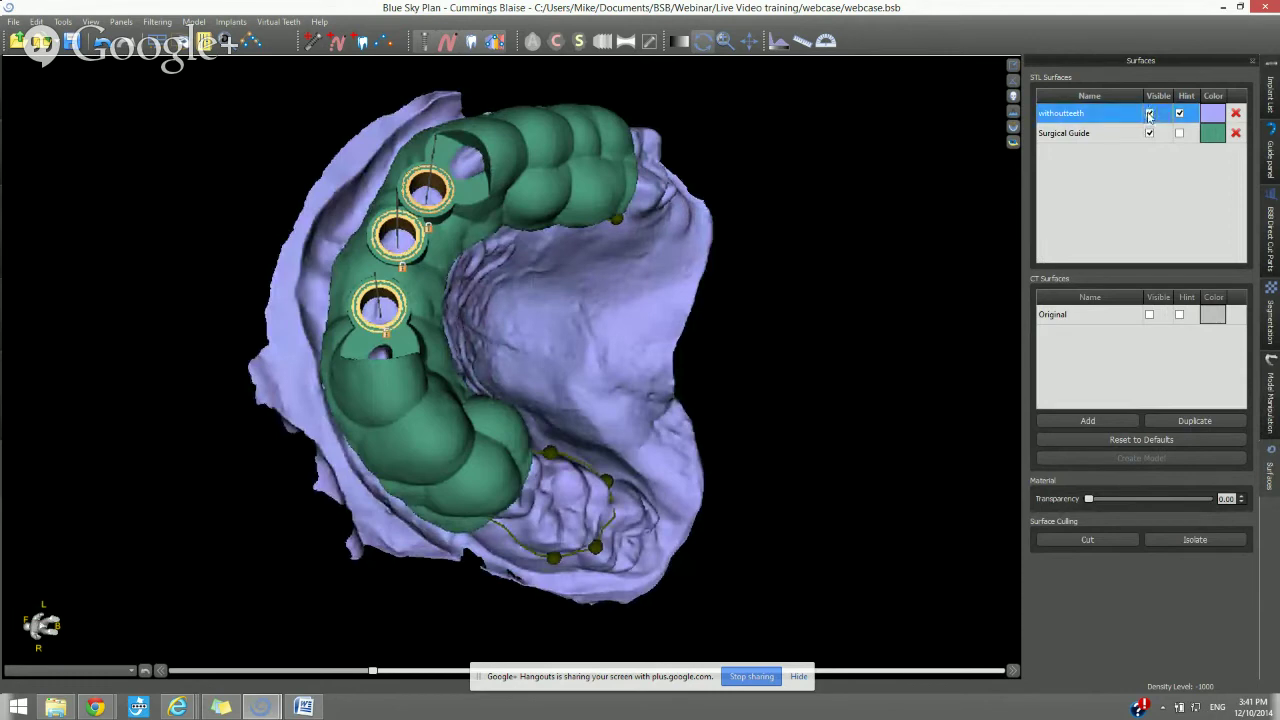
Hide the guide tubes of all three implants and inspect the surgical guide from its outer and inner sides
{"action": "left_click", "coordinate": [1271, 95]}
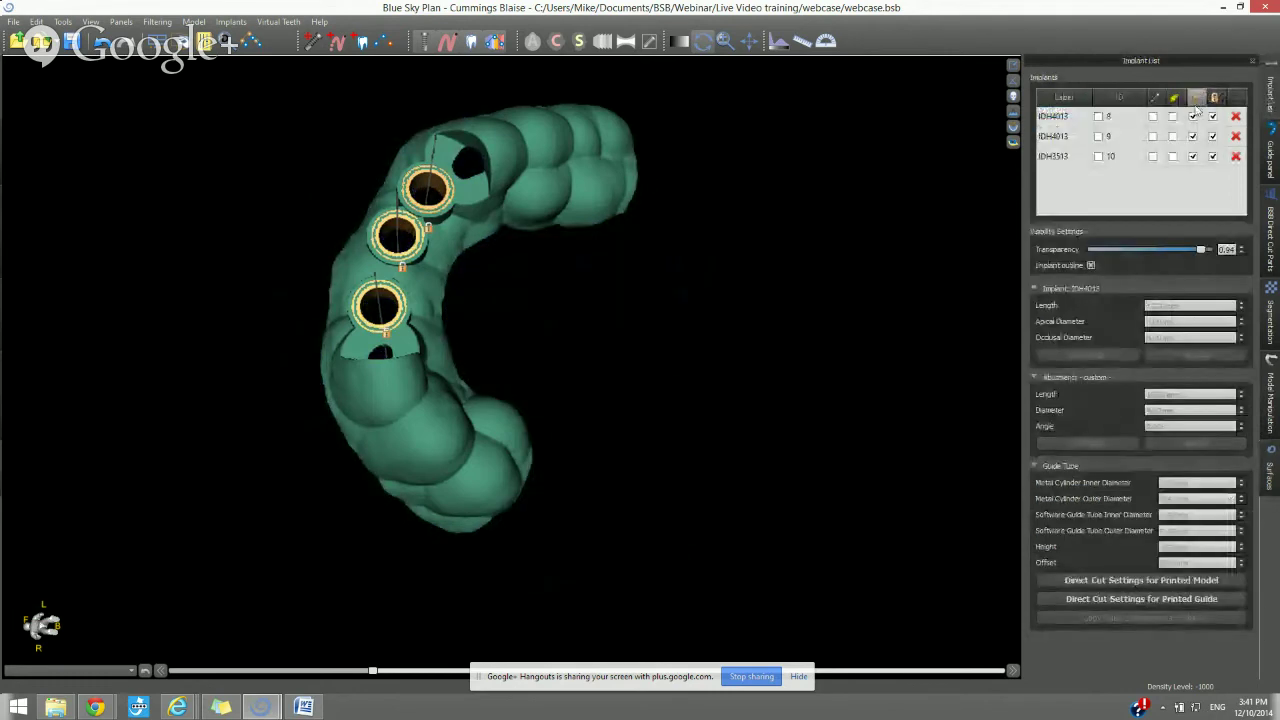
{"action": "left_click", "coordinate": [1194, 98]}
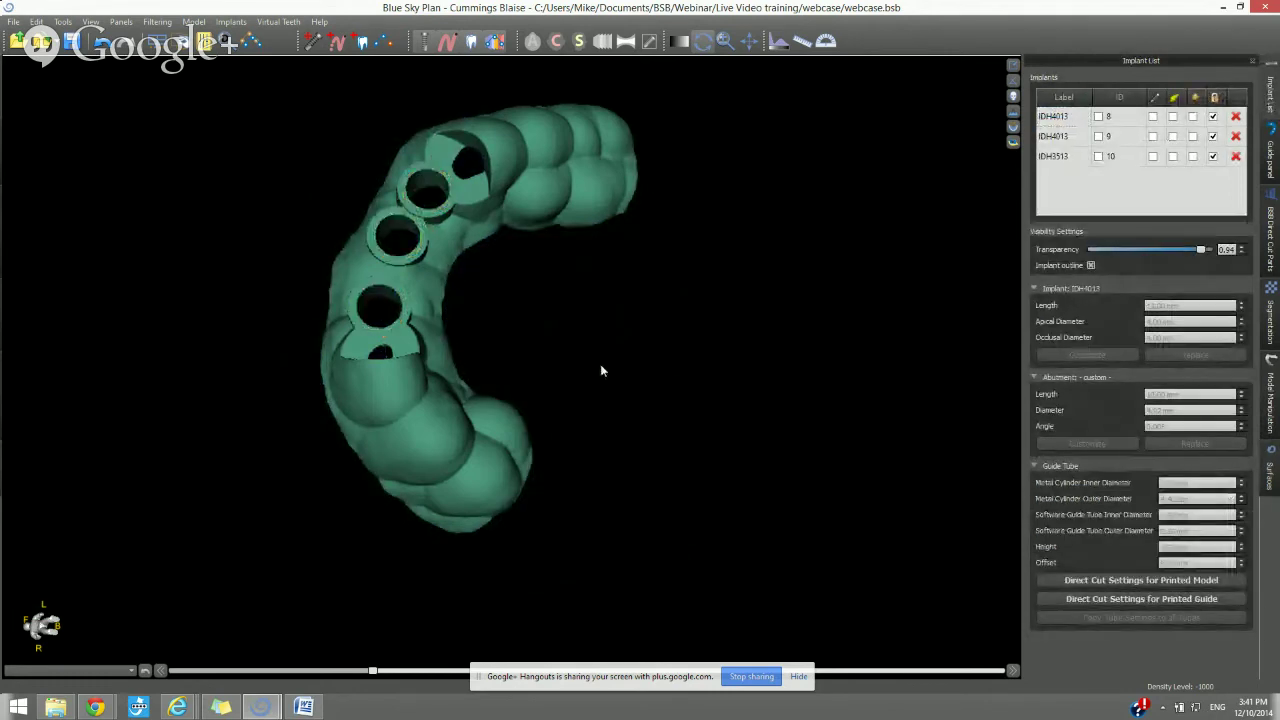
{"action": "left_click_drag", "start_coordinate": [600, 364], "coordinate": [684, 428]}
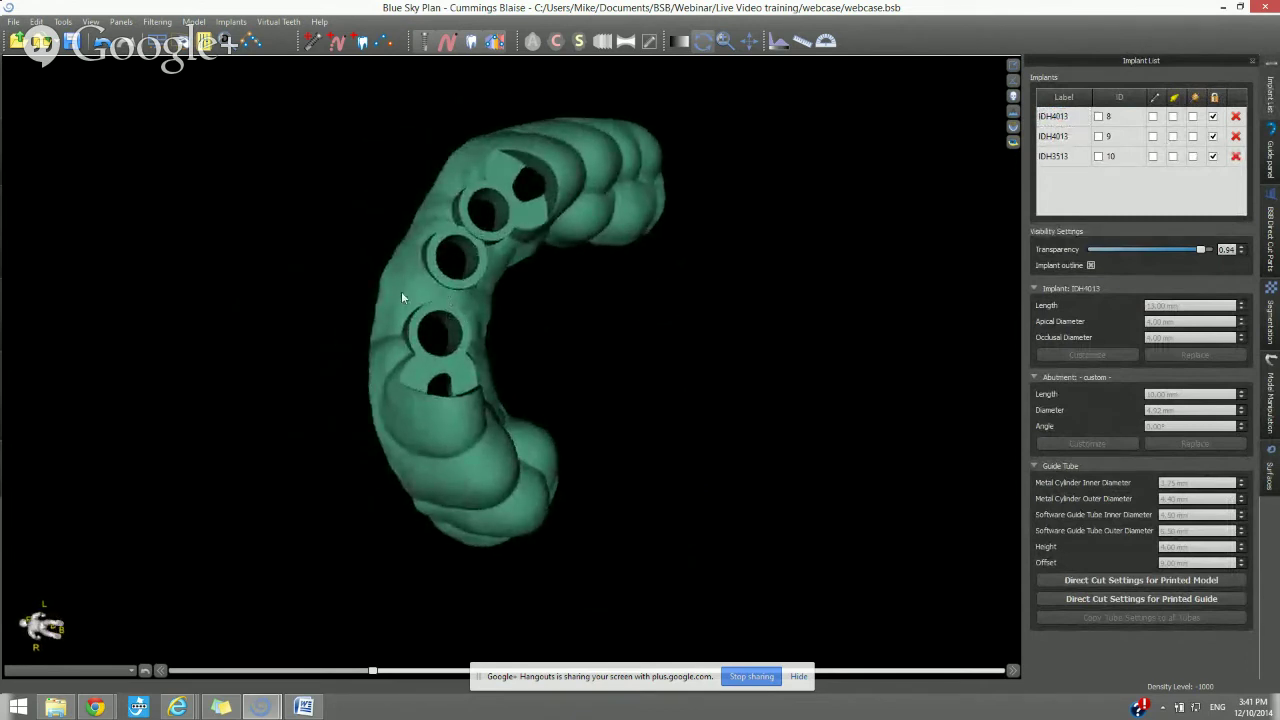
{"action": "left_click_drag", "start_coordinate": [396, 300], "coordinate": [923, 351]}
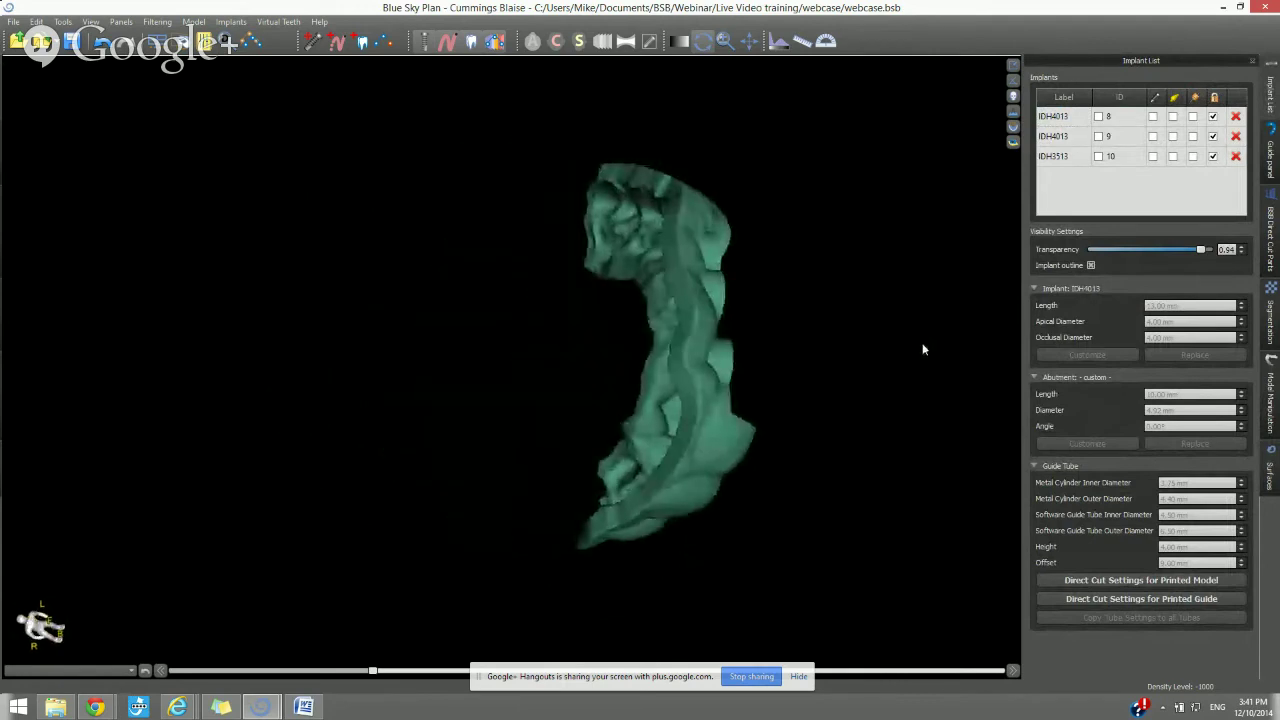
{"action": "left_click_drag", "start_coordinate": [713, 355], "coordinate": [483, 390]}
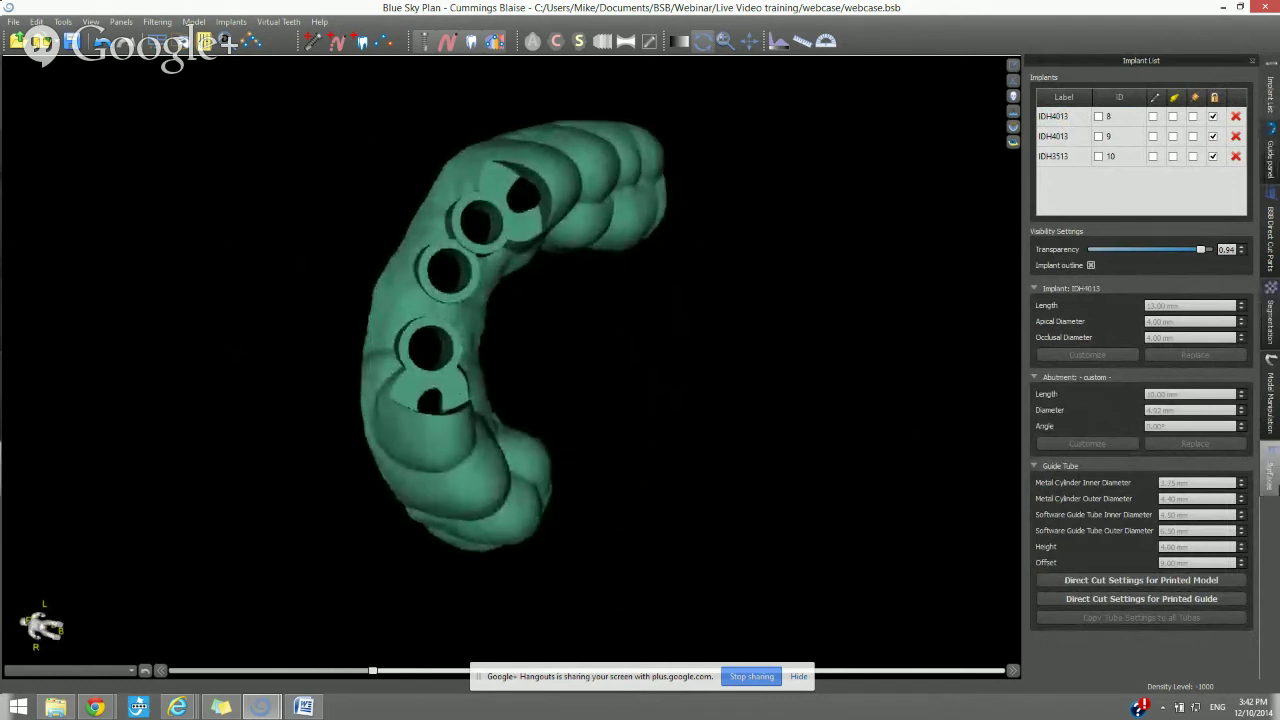
Show the withoutteeth model under the surgical guide and examine the guide's fit and tube holes up close
{"action": "left_click", "coordinate": [1270, 470]}
{"action": "left_click", "coordinate": [1149, 113]}
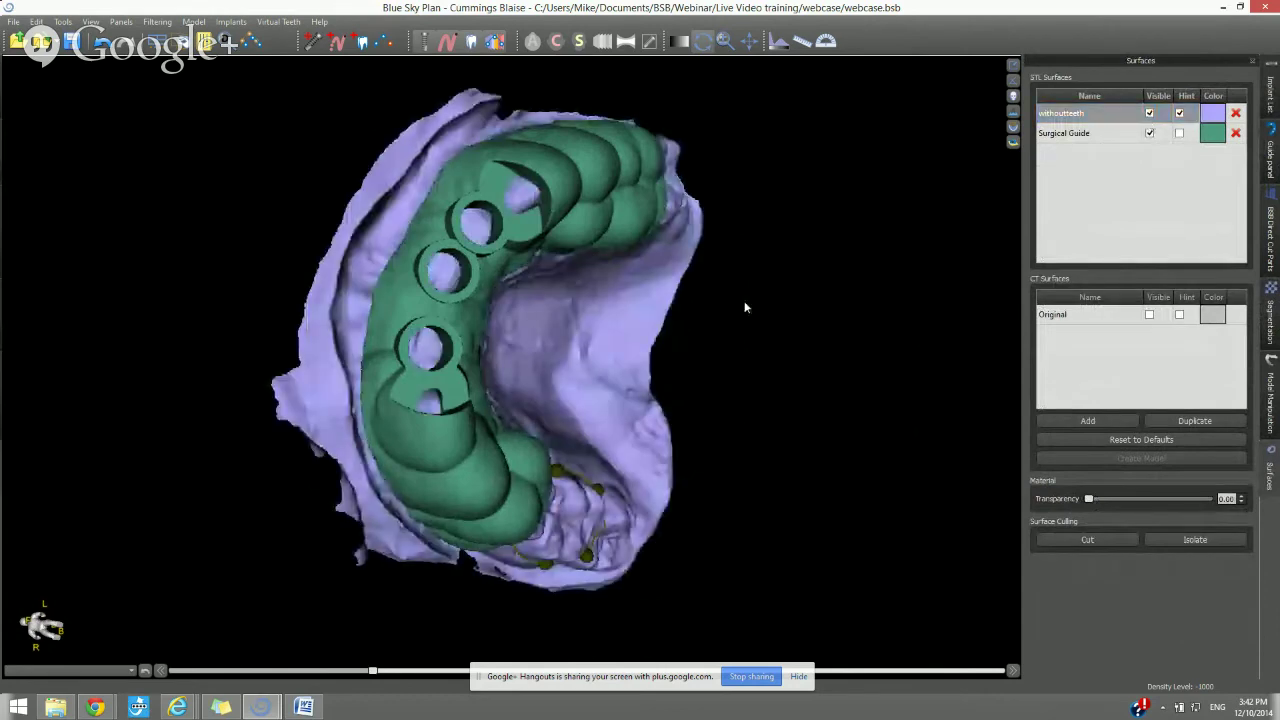
{"action": "left_click_drag", "start_coordinate": [748, 308], "coordinate": [673, 497]}
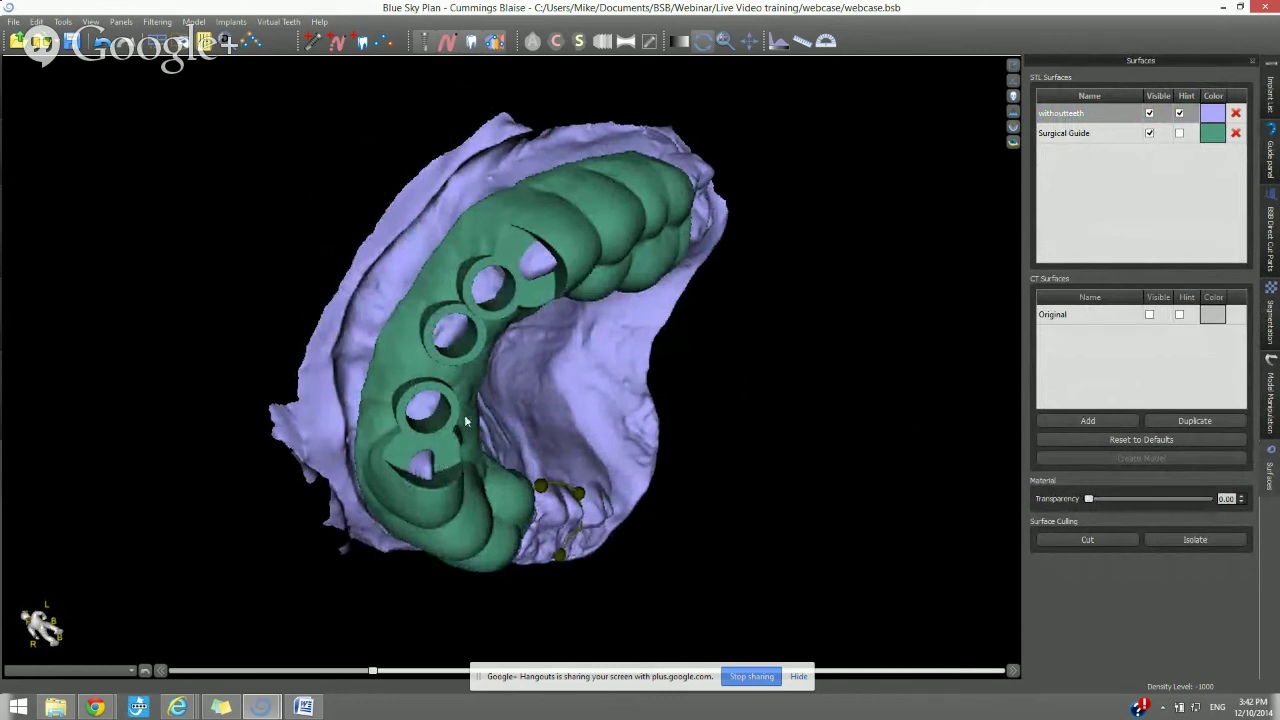
{"action": "left_click_drag", "start_coordinate": [457, 424], "coordinate": [463, 367]}
{"action": "scroll", "coordinate": [454, 357], "scroll_direction": "up", "scroll_amount": 3}
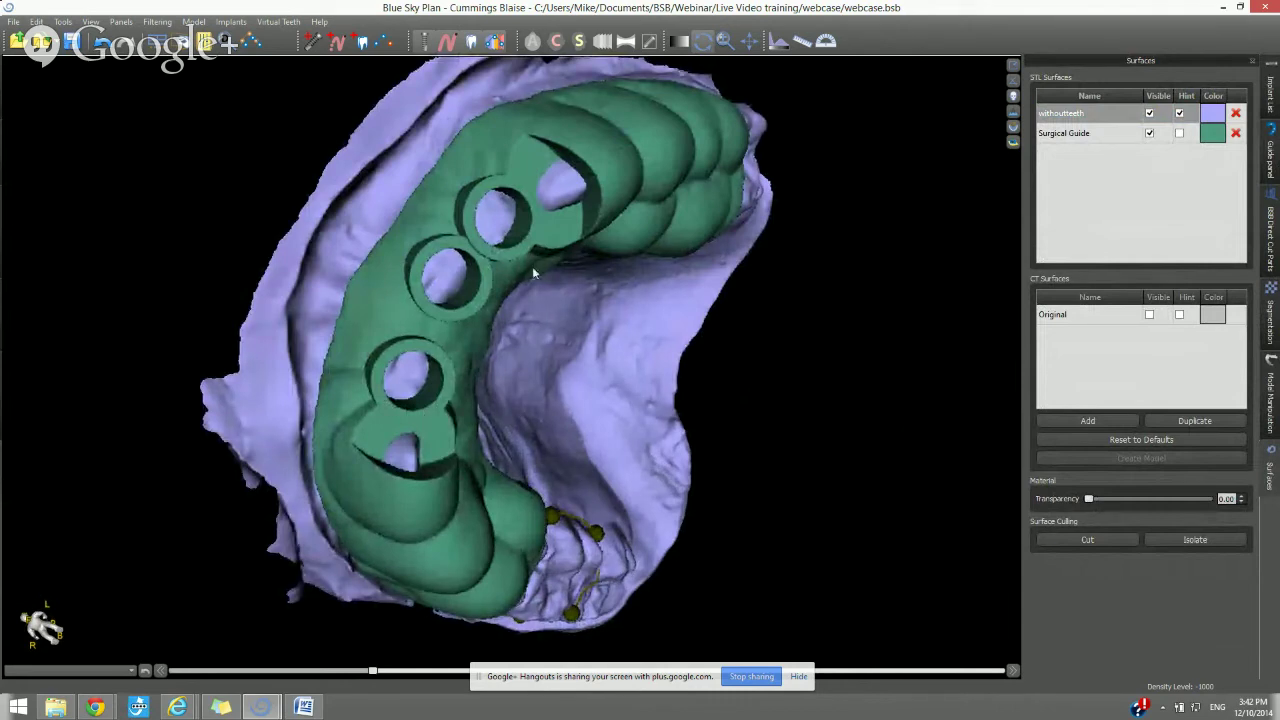
{"action": "left_click_drag", "start_coordinate": [513, 334], "coordinate": [486, 334]}
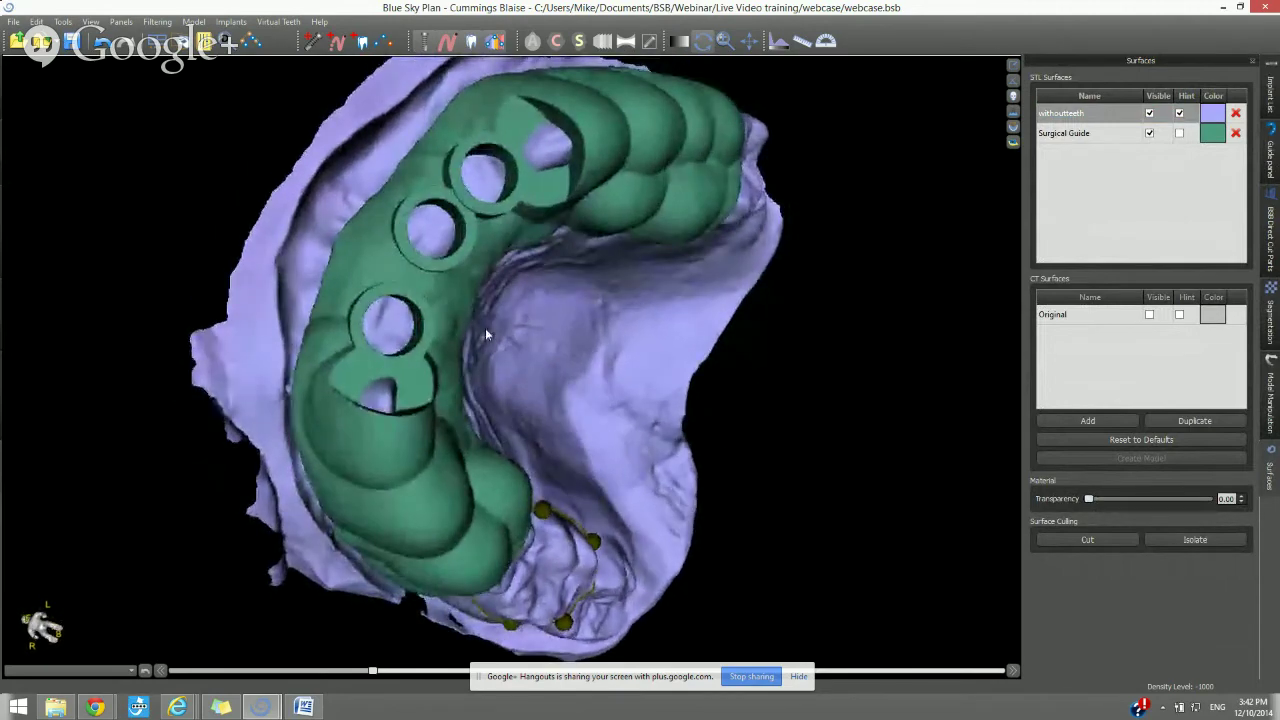
{"action": "scroll", "coordinate": [485, 326], "scroll_direction": "down", "scroll_amount": 3}
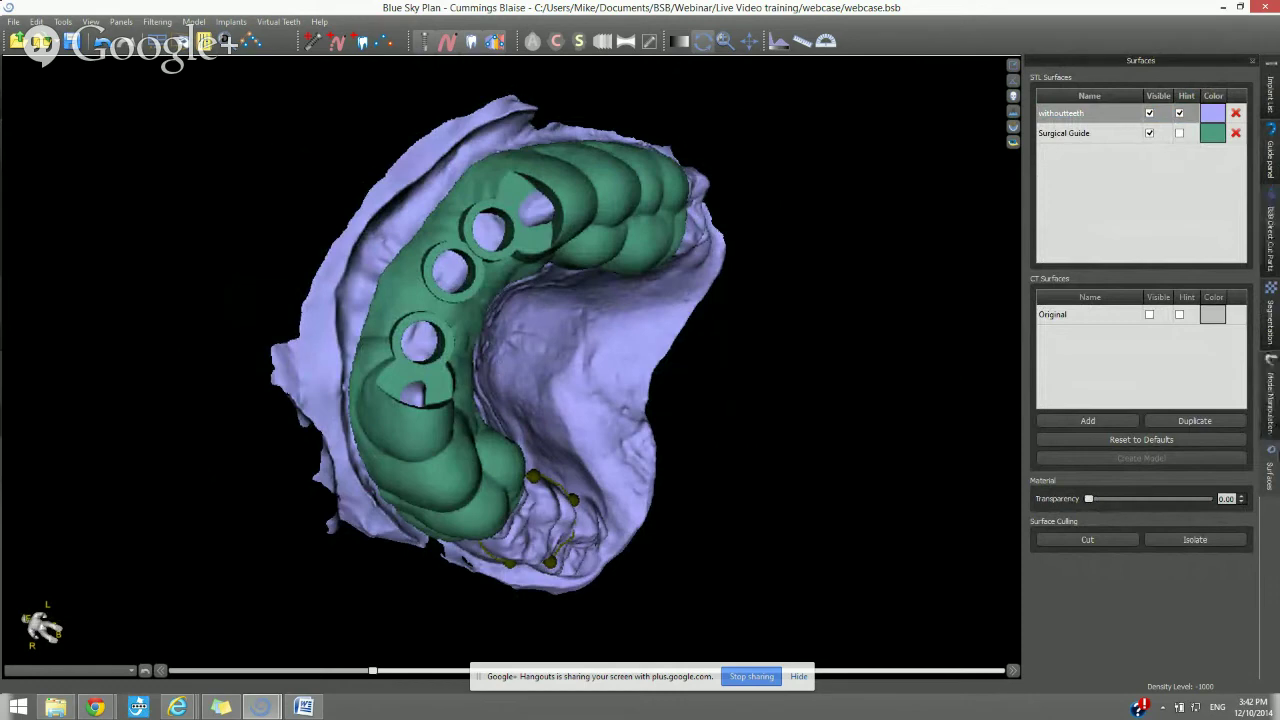
End editing of the guide curve and show the buccal side of the guide over the right teeth
{"action": "left_click", "coordinate": [1271, 152]}
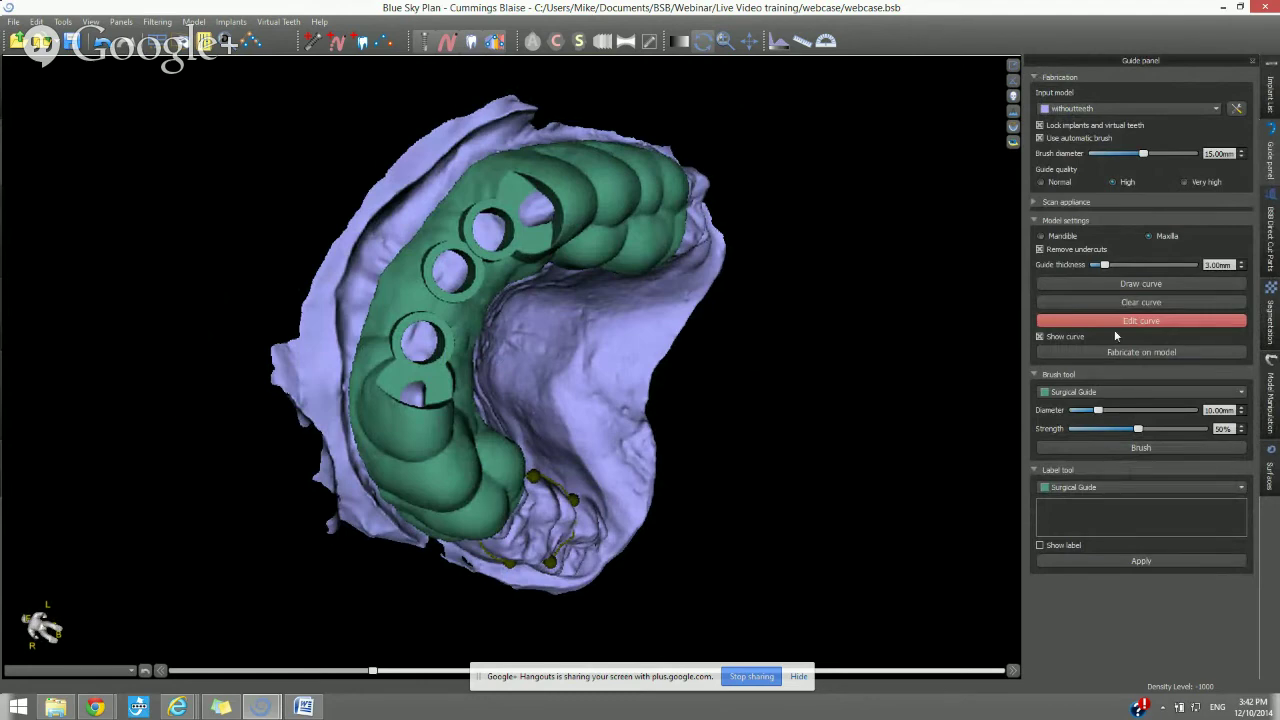
{"action": "left_click", "coordinate": [1143, 323]}
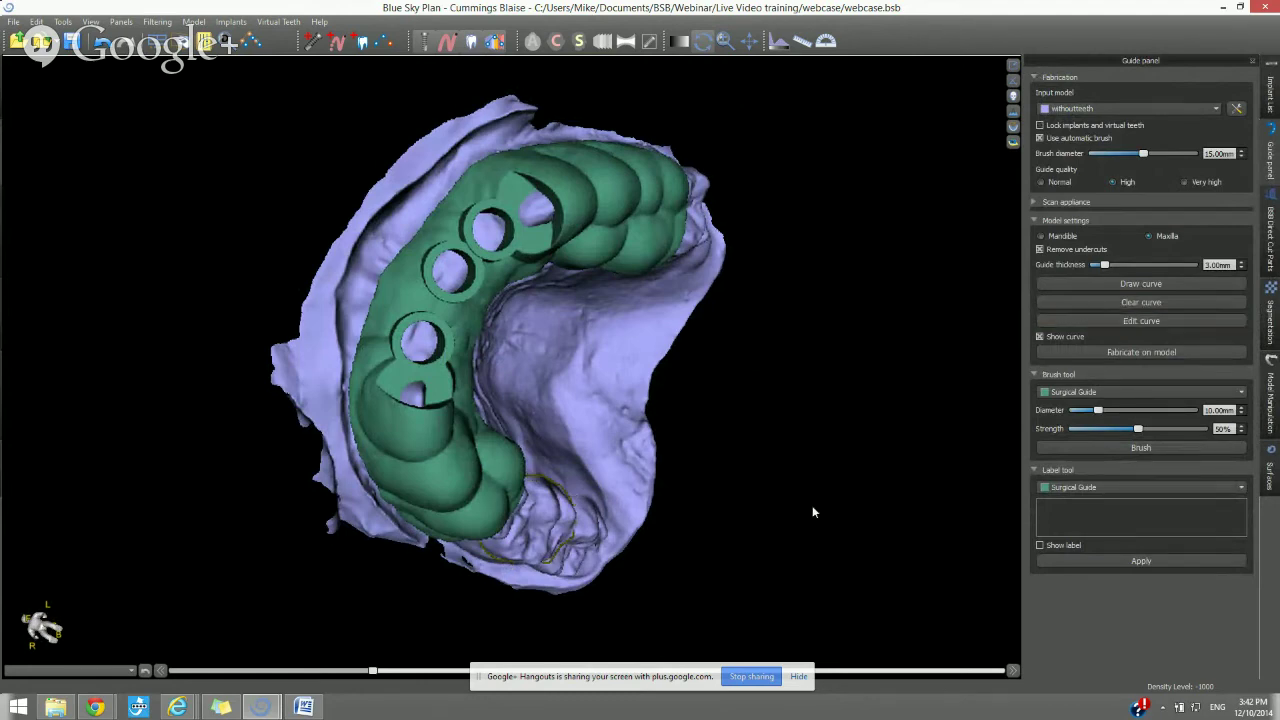
{"action": "left_click_drag", "start_coordinate": [812, 505], "coordinate": [798, 264]}
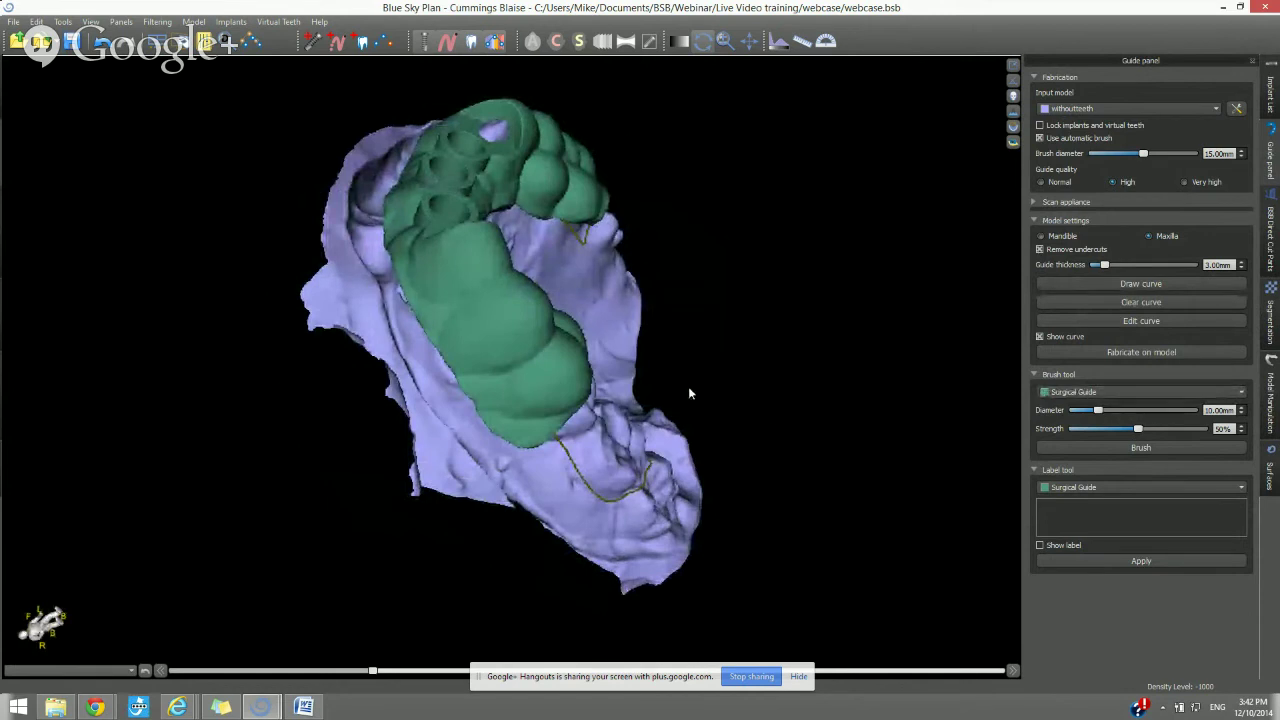
{"action": "left_click_drag", "start_coordinate": [690, 398], "coordinate": [717, 394]}
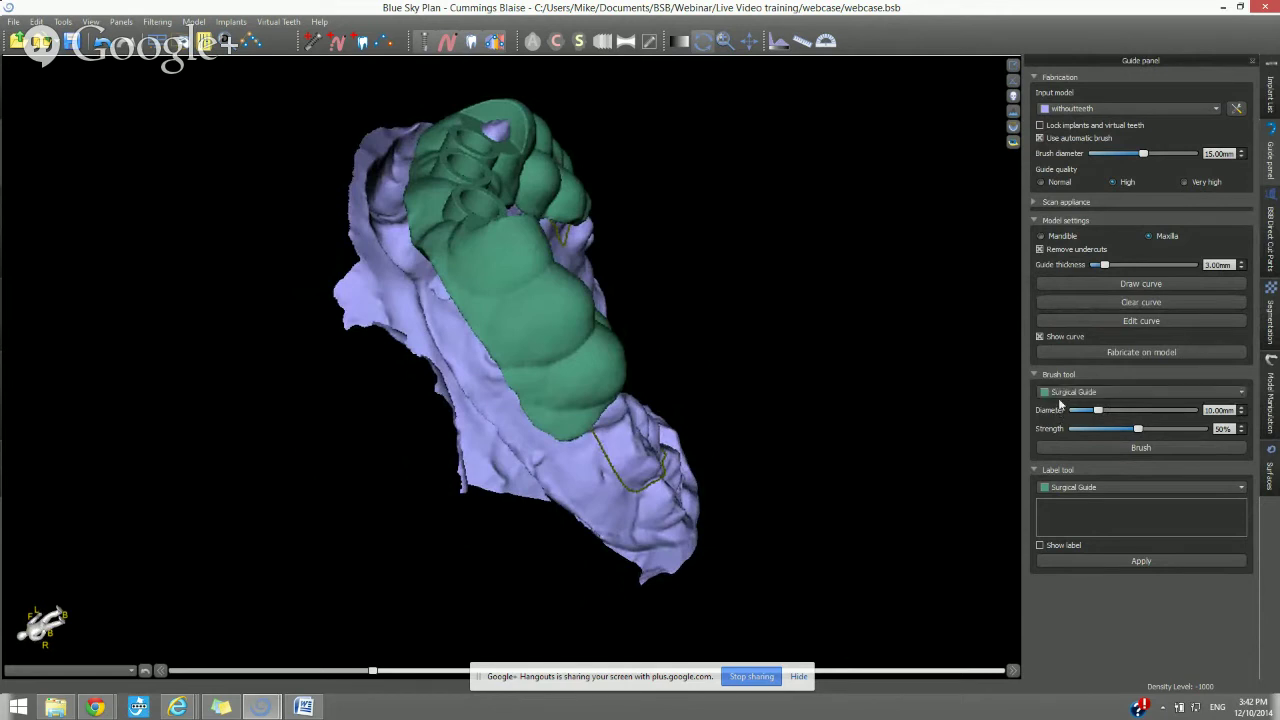
Set the Surgical Guide brush to 12.50 mm diameter and 65% strength, and switch the brush on and off again
{"action": "left_click", "coordinate": [1062, 397]}
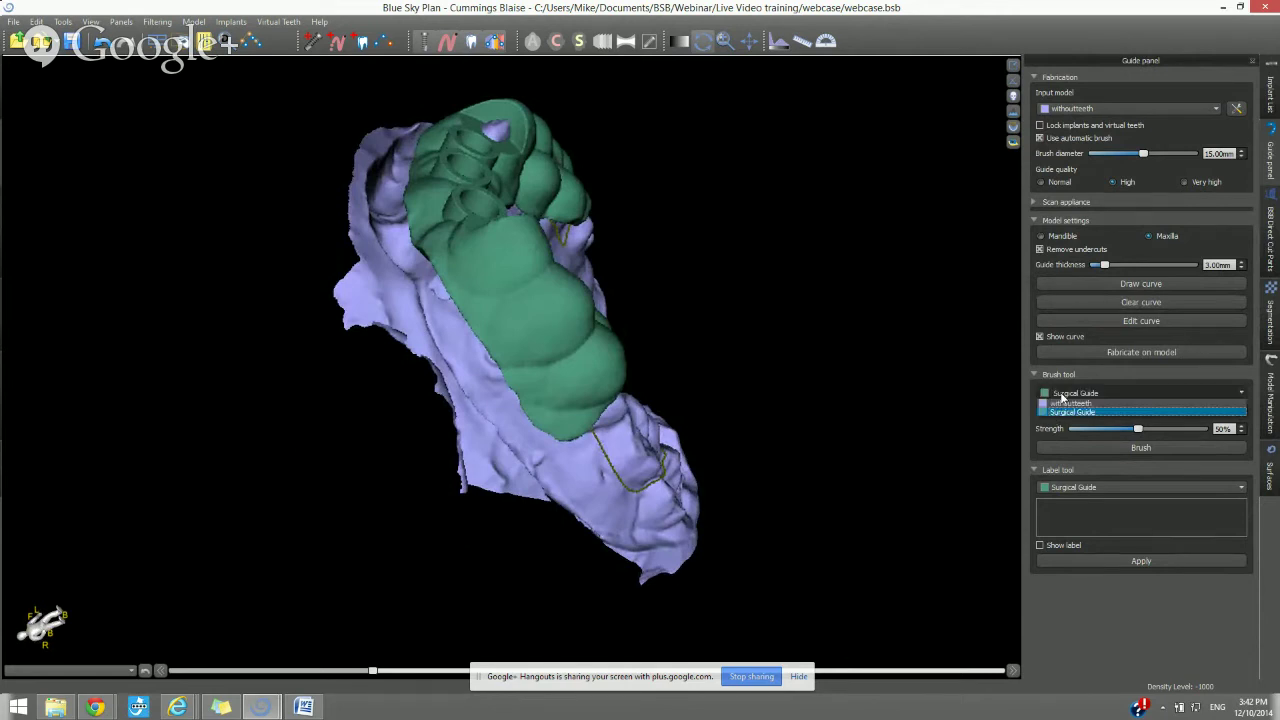
{"action": "left_click", "coordinate": [1062, 397]}
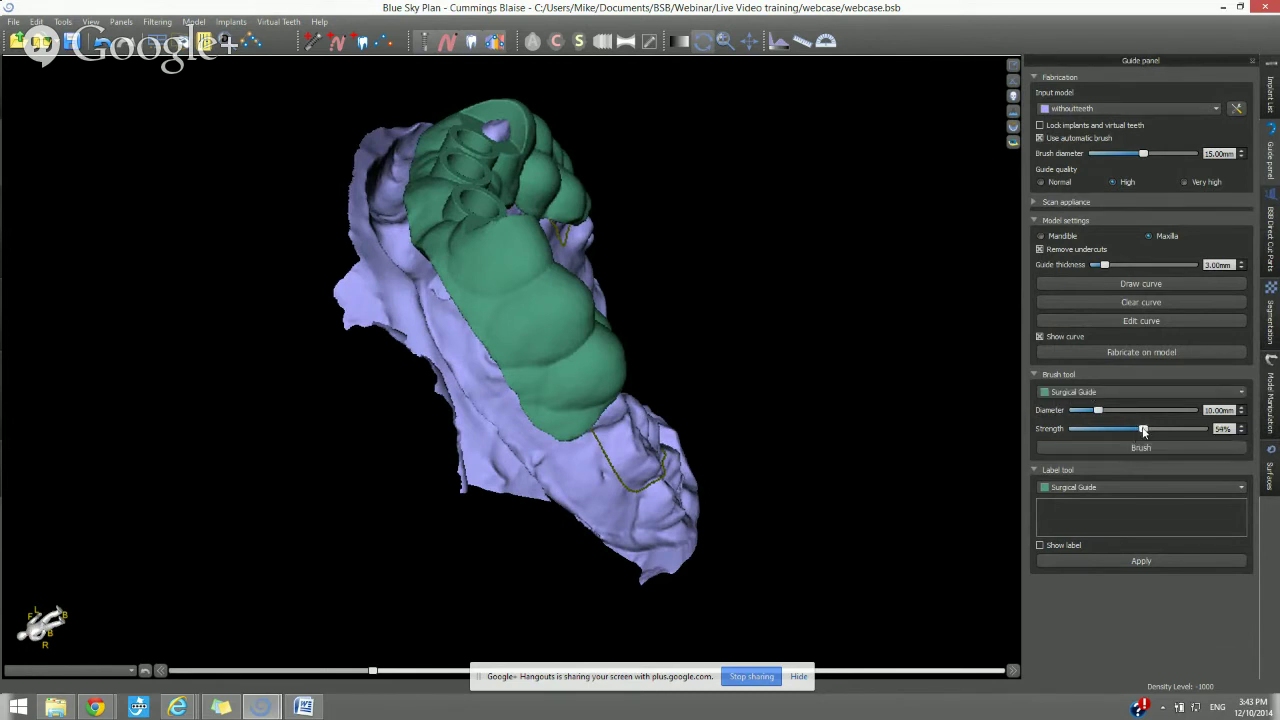
{"action": "left_click_drag", "start_coordinate": [1138, 429], "coordinate": [1108, 411]}
{"action": "left_click", "coordinate": [1140, 447]}
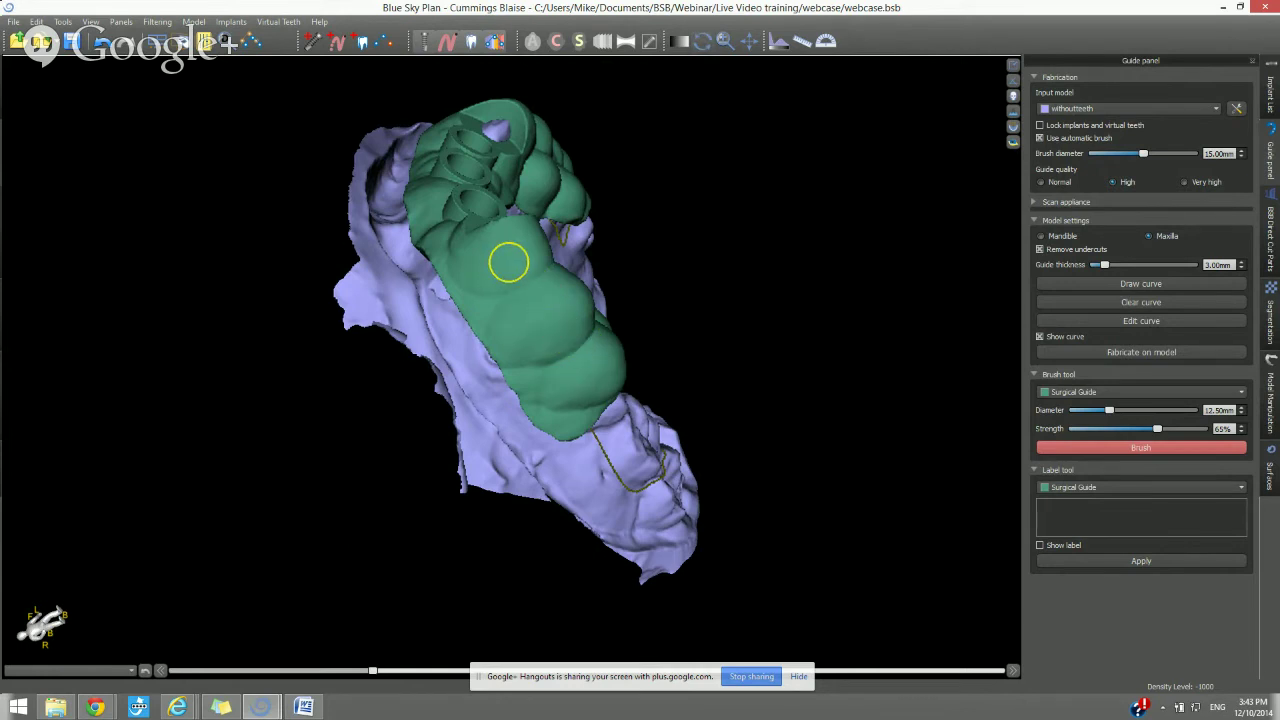
{"action": "key", "text": "Escape"}
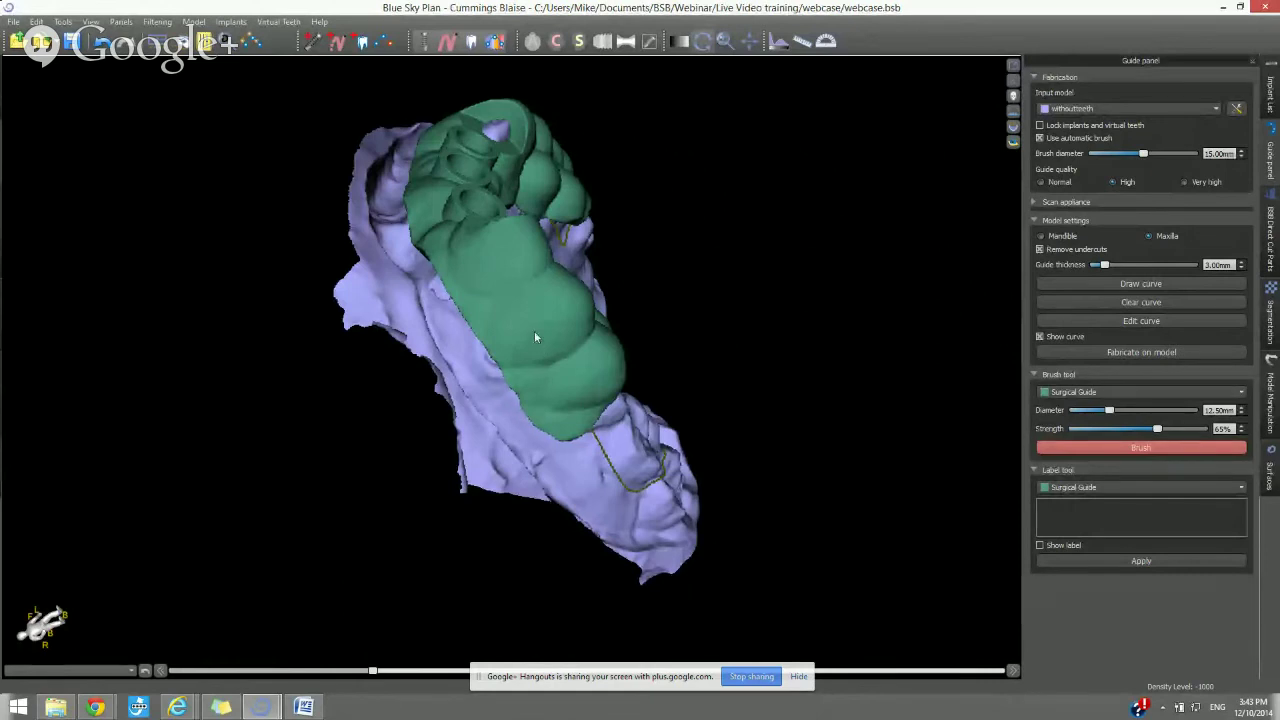
{"action": "left_click", "coordinate": [1076, 448]}
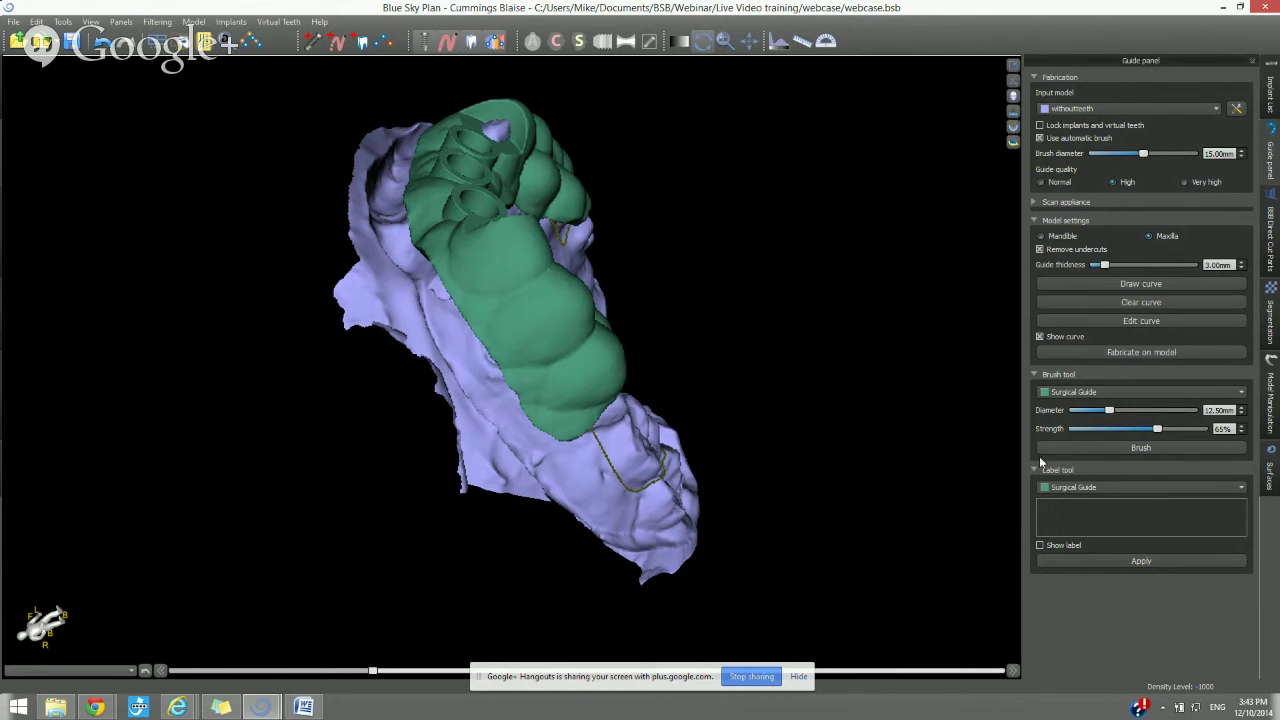
Enter the patient's name as the label text for the Surgical Guide and show the label over the model
{"action": "left_click_drag", "start_coordinate": [789, 594], "coordinate": [763, 370]}
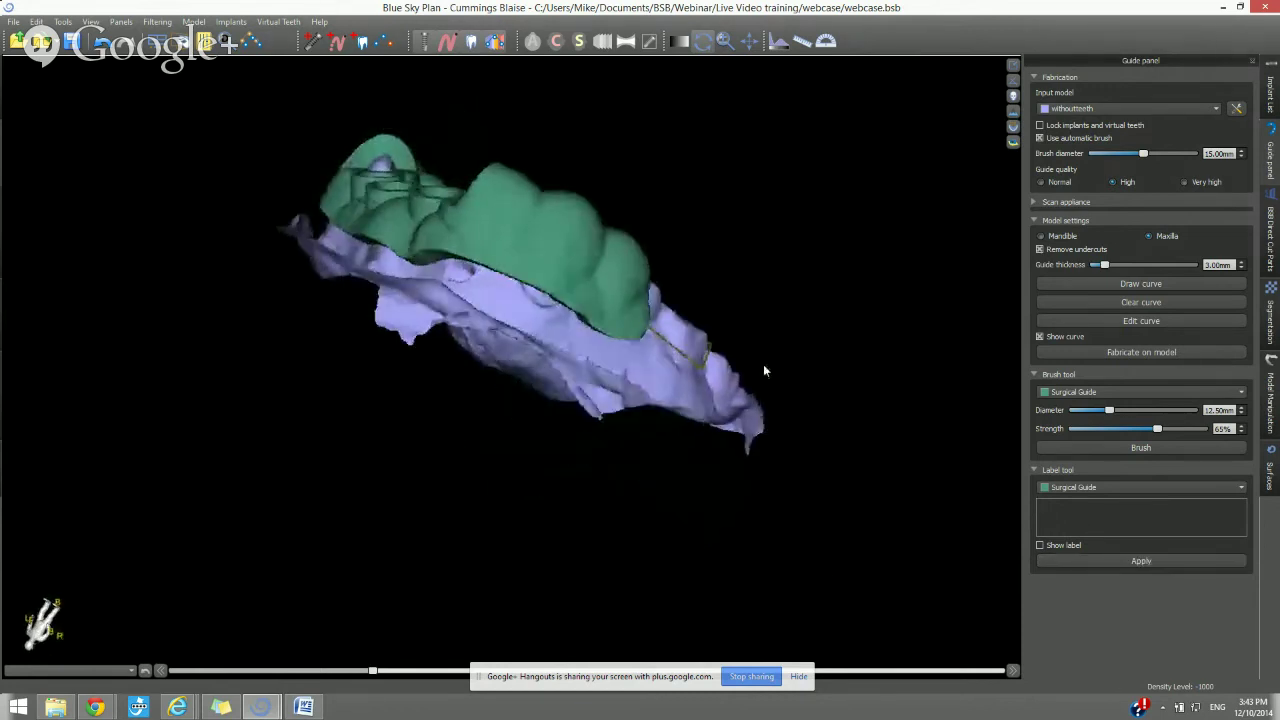
{"action": "left_click_drag", "start_coordinate": [440, 342], "coordinate": [684, 514]}
{"action": "left_click", "coordinate": [1164, 522]}
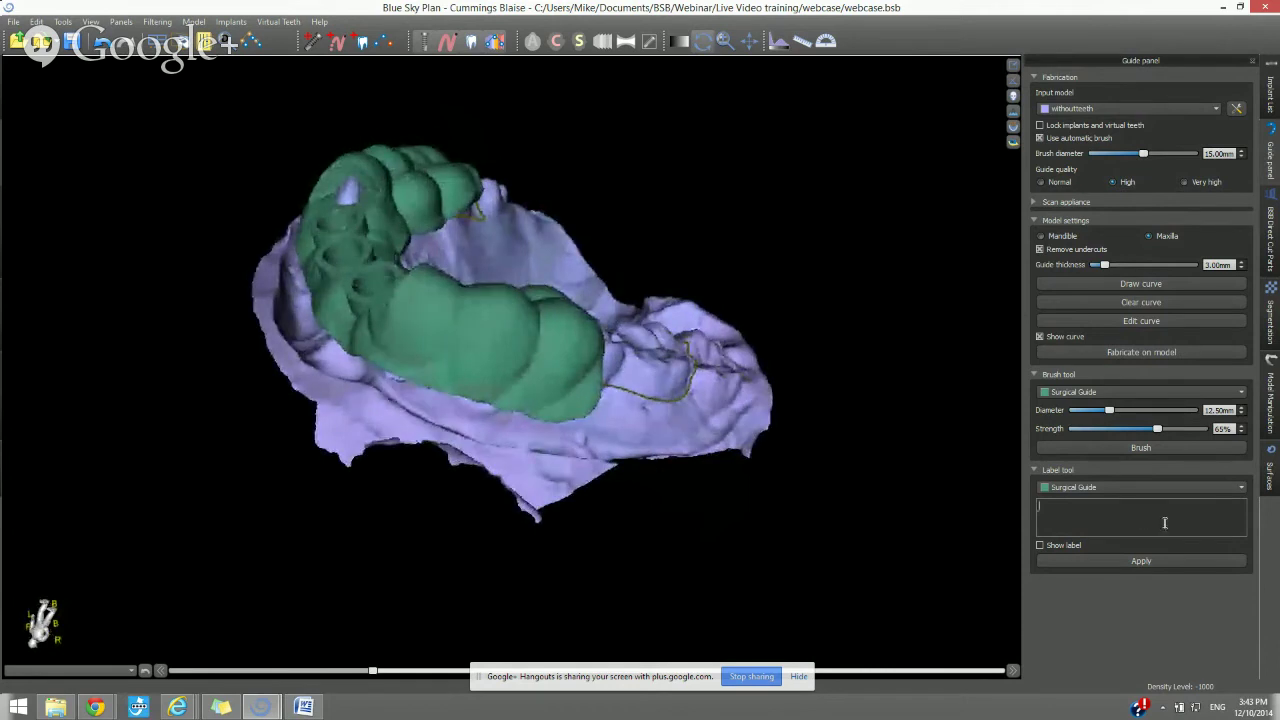
{"action": "type", "text": "Mr. Smith"}
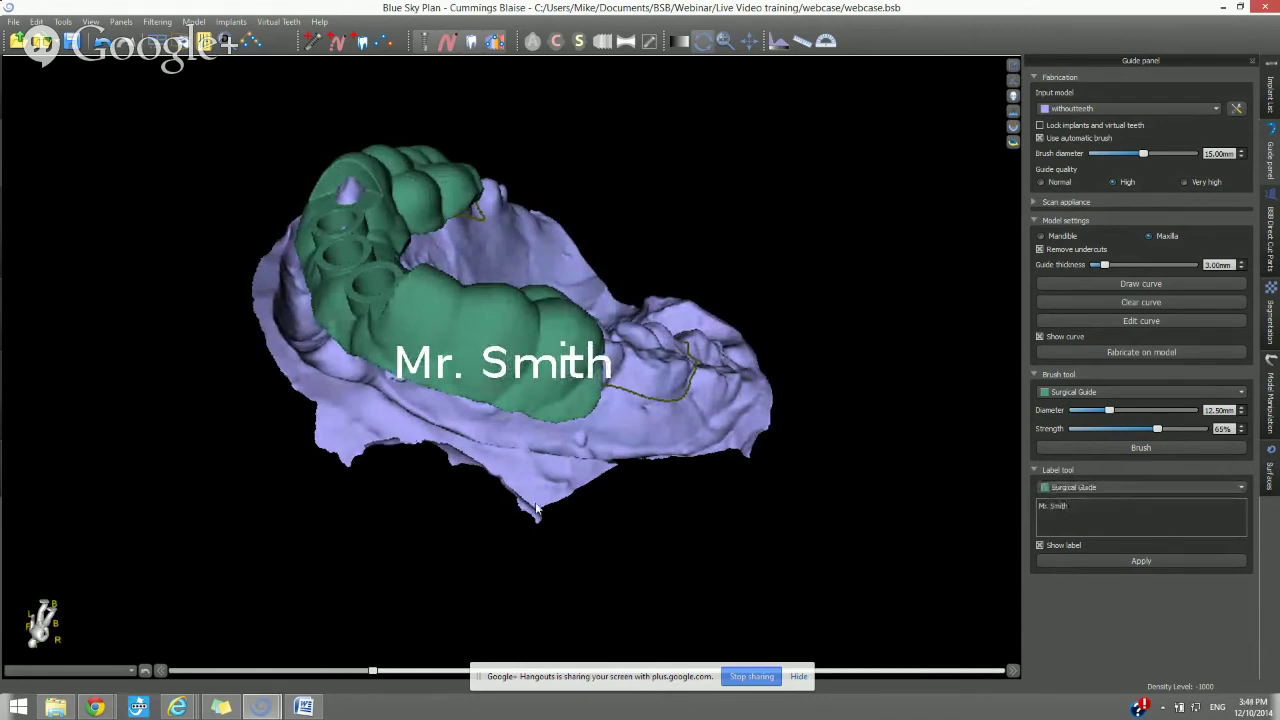
Align the guide's buccal surface over the right teeth behind the label preview and apply the label to the Surgical Guide
{"action": "left_click_drag", "start_coordinate": [488, 501], "coordinate": [514, 530]}
{"action": "scroll", "coordinate": [454, 411], "scroll_direction": "up", "scroll_amount": 5}
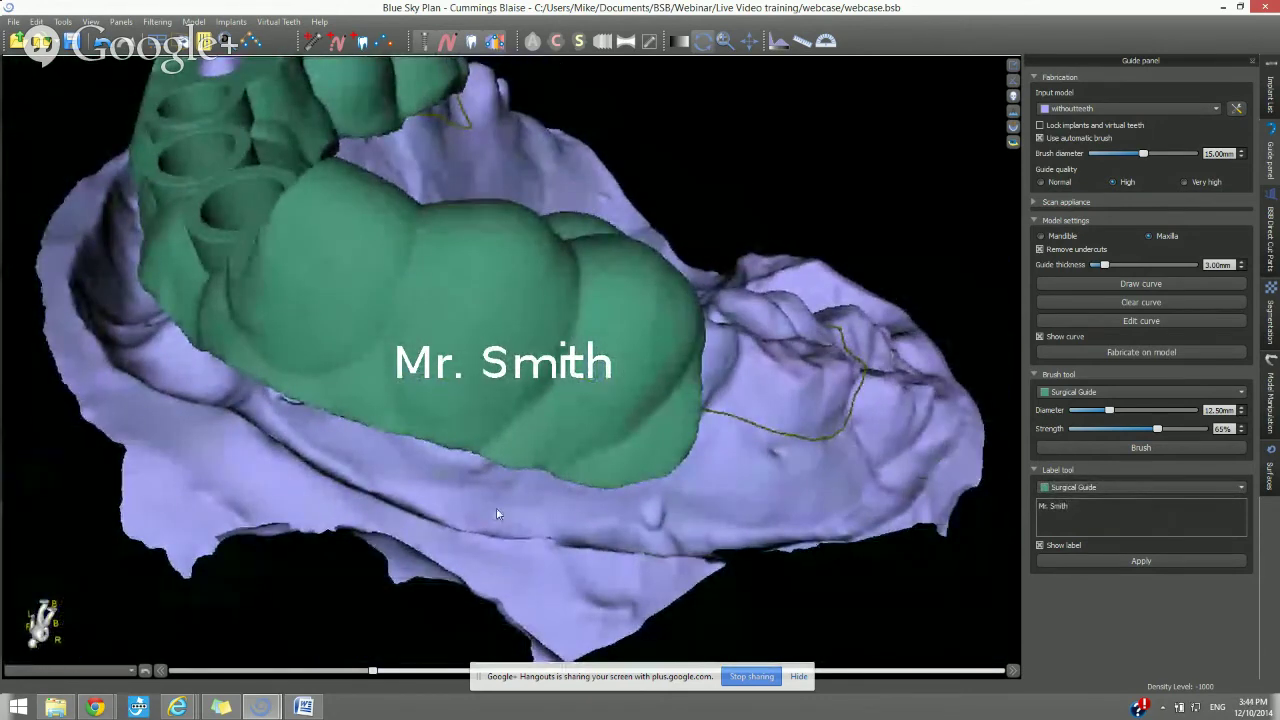
{"action": "left_click_drag", "start_coordinate": [498, 514], "coordinate": [486, 94]}
{"action": "left_click_drag", "start_coordinate": [404, 212], "coordinate": [474, 242]}
{"action": "right_click_drag", "start_coordinate": [473, 236], "coordinate": [500, 302]}
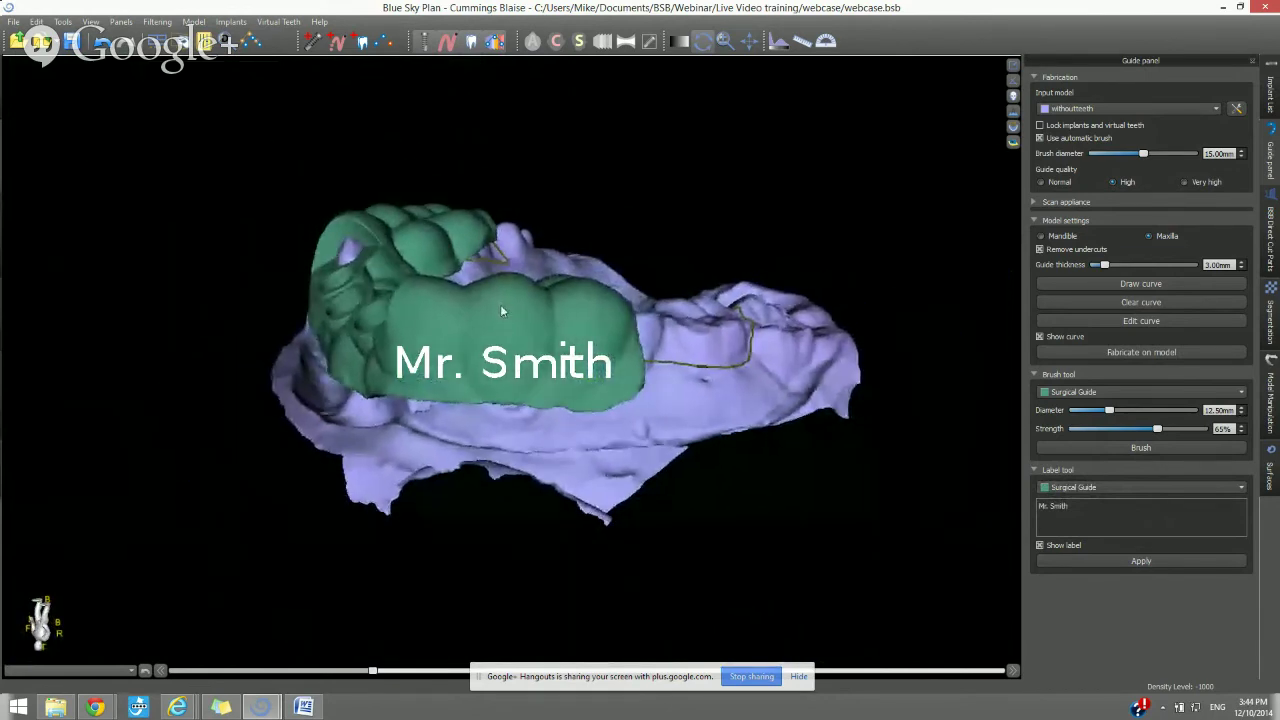
{"action": "middle_click_drag", "start_coordinate": [500, 304], "coordinate": [508, 316]}
{"action": "left_click_drag", "start_coordinate": [508, 315], "coordinate": [503, 310]}
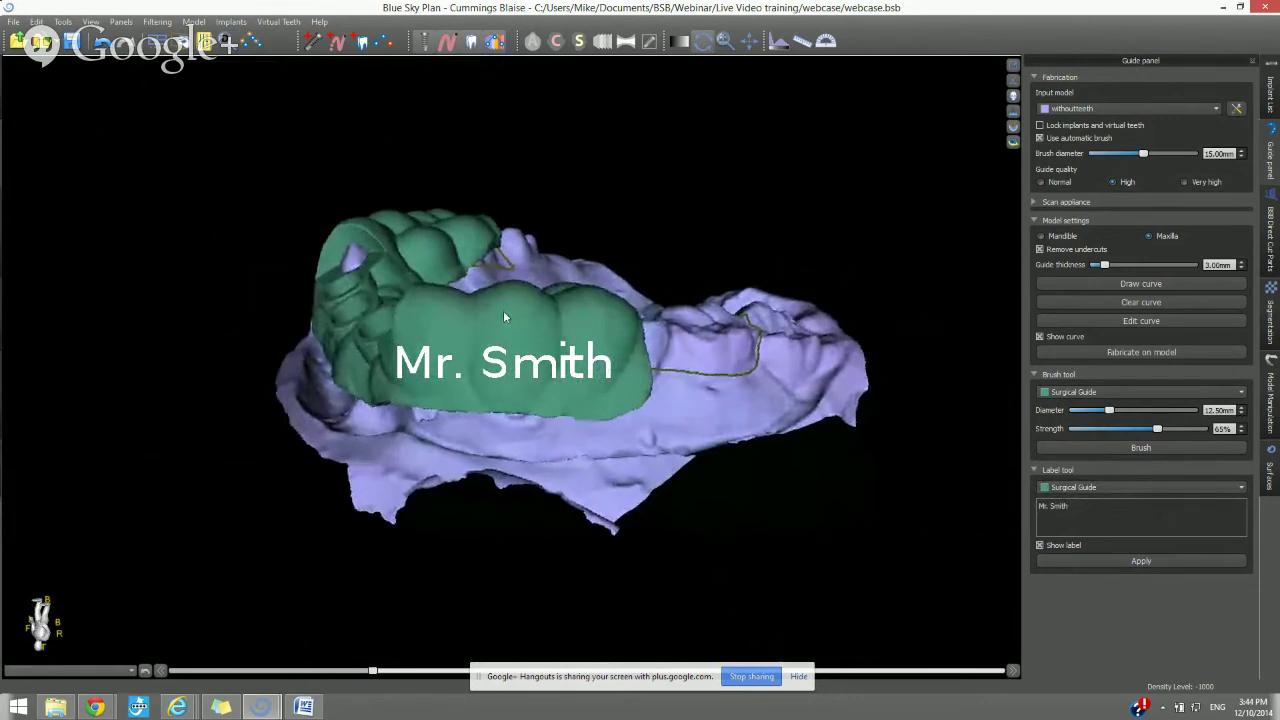
{"action": "right_click_drag", "start_coordinate": [503, 310], "coordinate": [492, 282]}
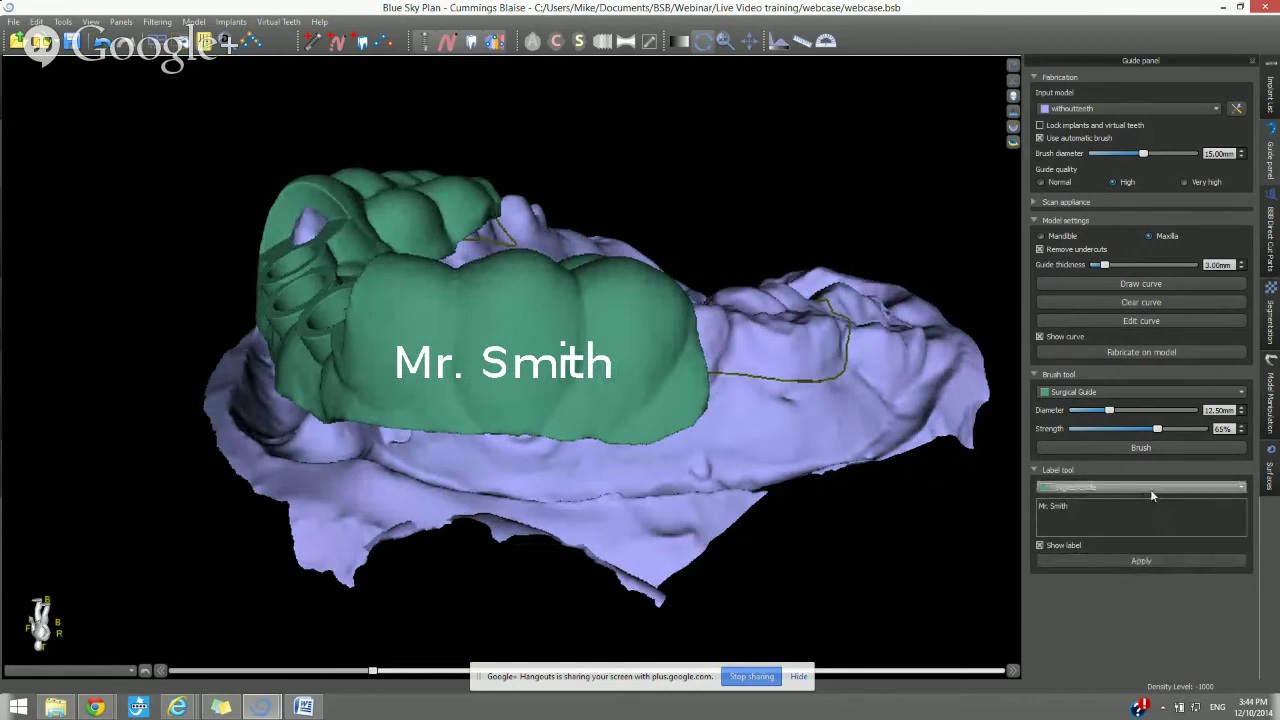
{"action": "left_click", "coordinate": [1142, 562]}
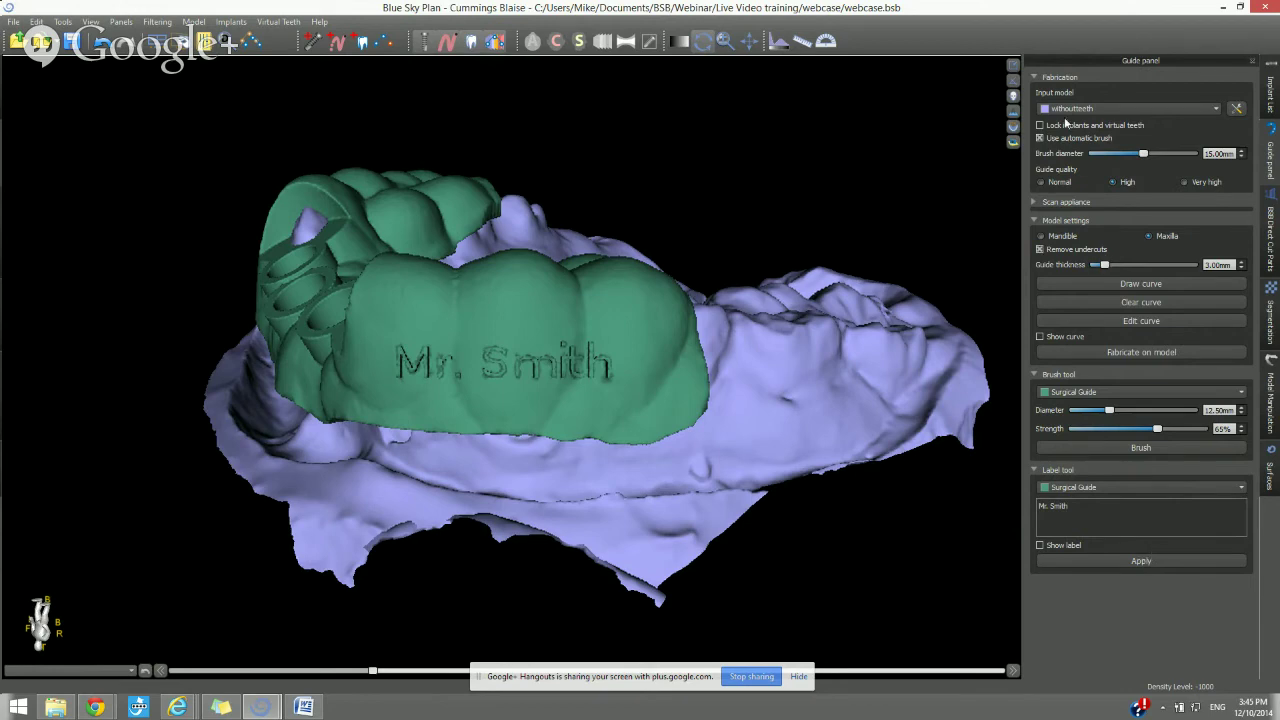
Review the fabrication settings: the input model choices, automatic brush diameter, guide quality and the scan appliance fabrication option
{"action": "left_click", "coordinate": [1100, 108]}
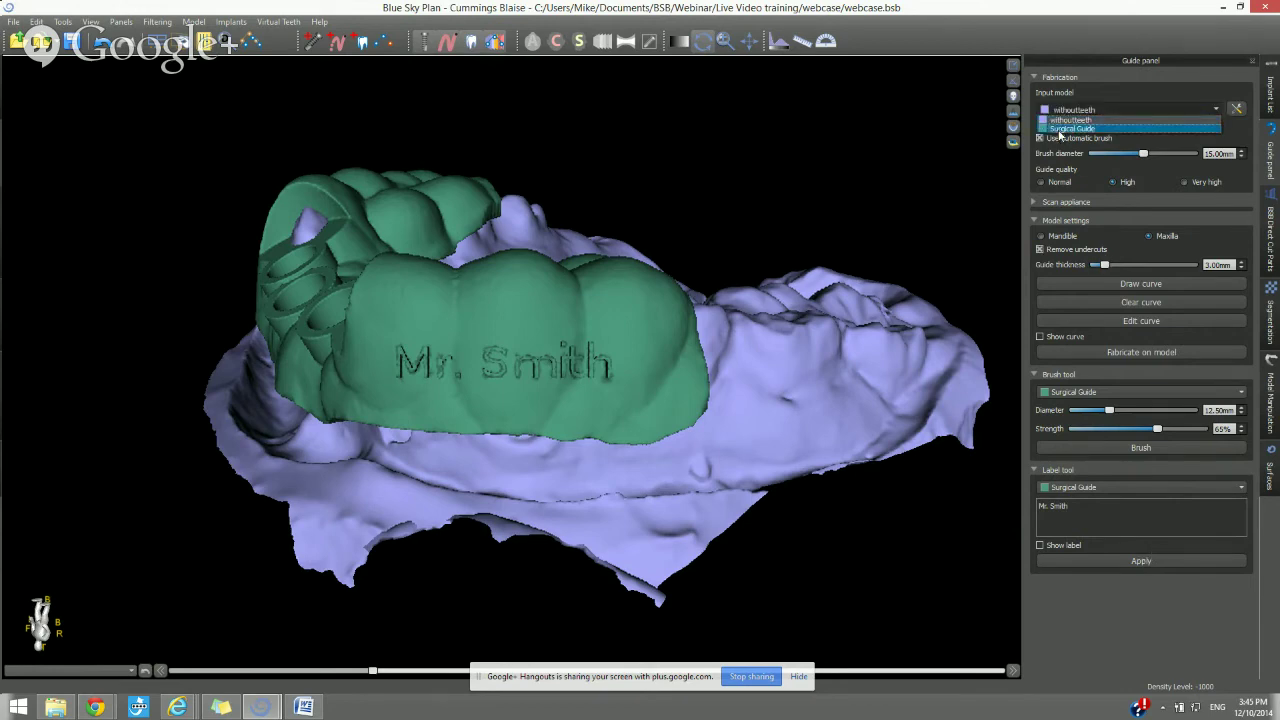
{"action": "left_click", "coordinate": [1061, 119]}
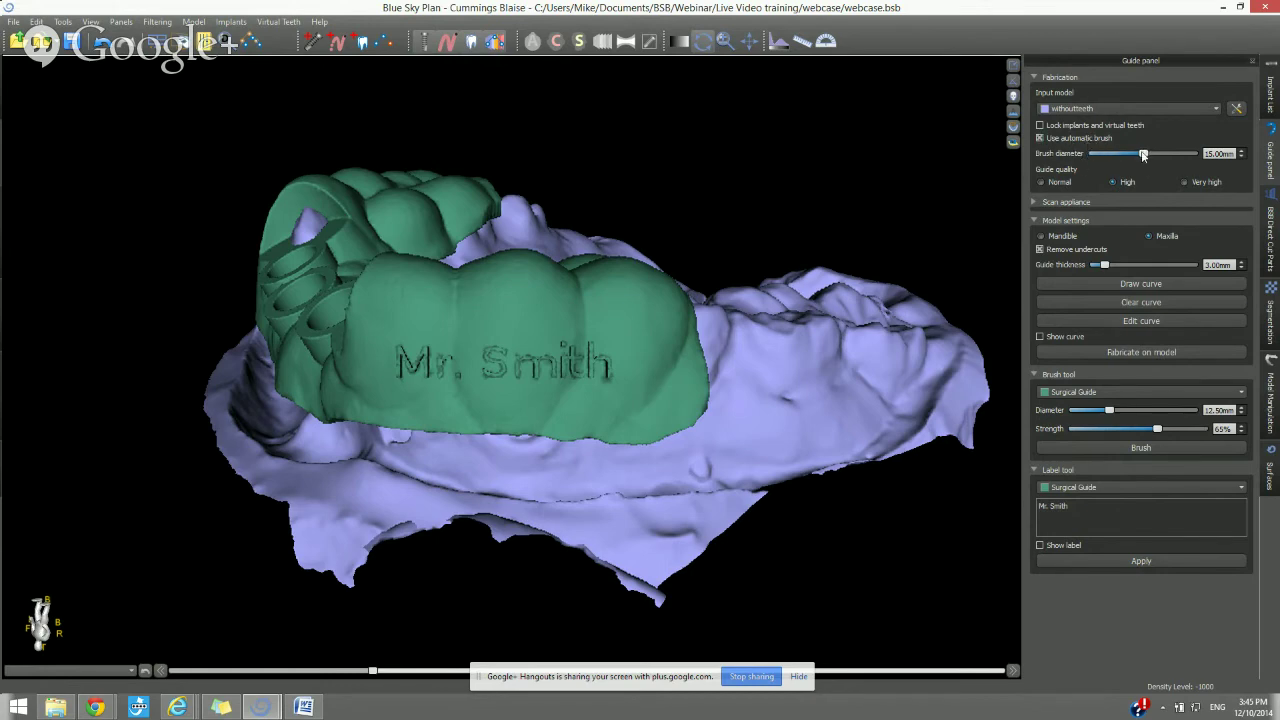
{"action": "left_click", "coordinate": [1220, 150]}
{"action": "left_click", "coordinate": [1116, 184]}
{"action": "left_click", "coordinate": [1035, 203]}
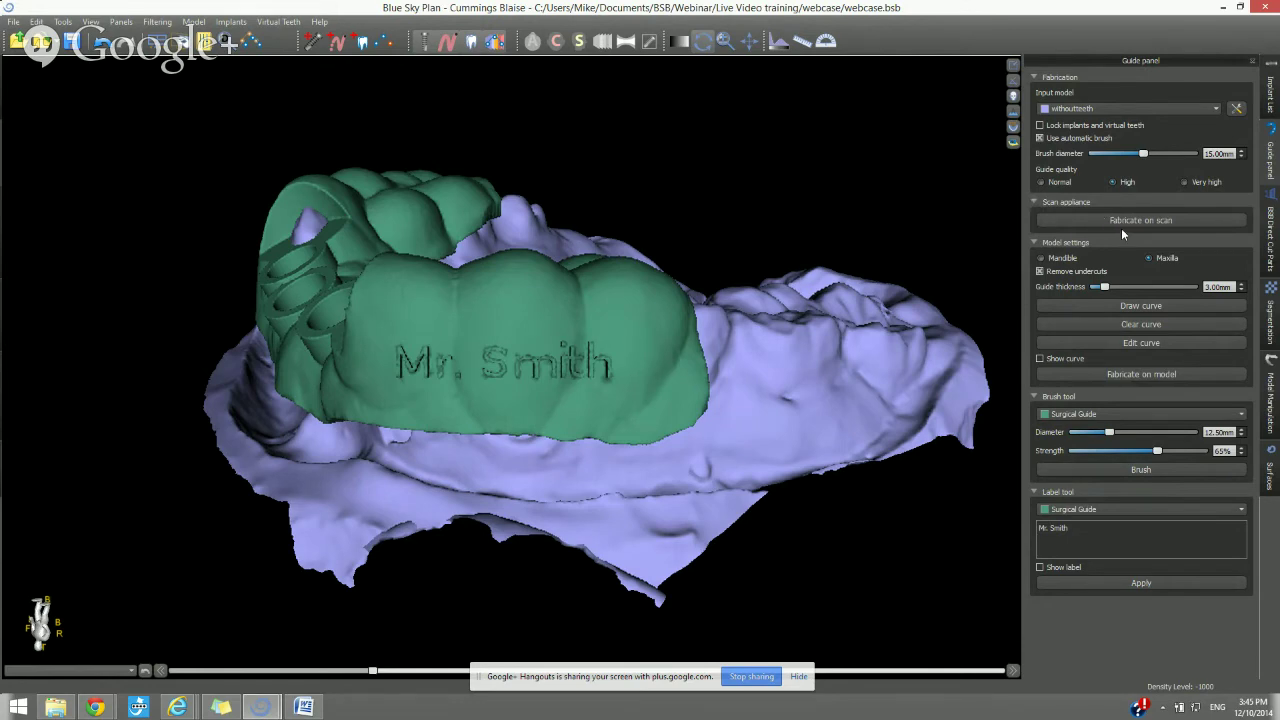
{"action": "left_click", "coordinate": [1035, 202]}
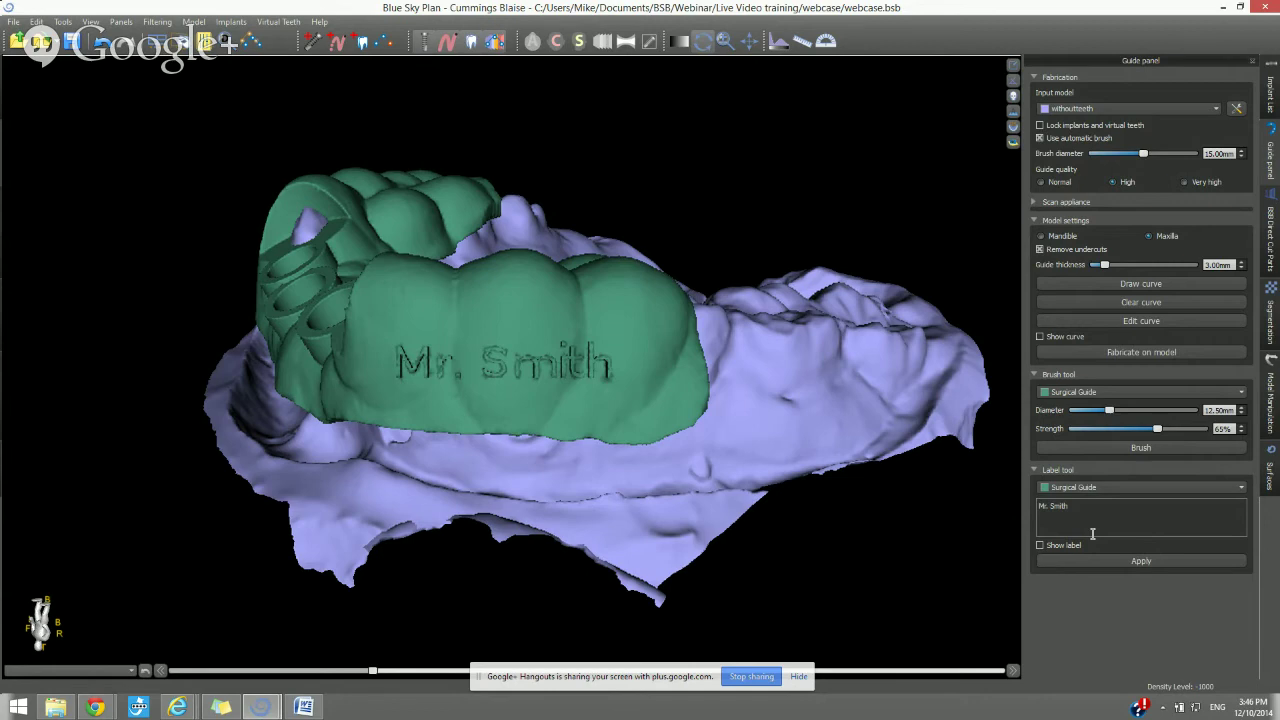
Hide the Surgical Guide surface and start editing the guide curve on the withoutteeth model
{"action": "left_click", "coordinate": [1266, 88]}
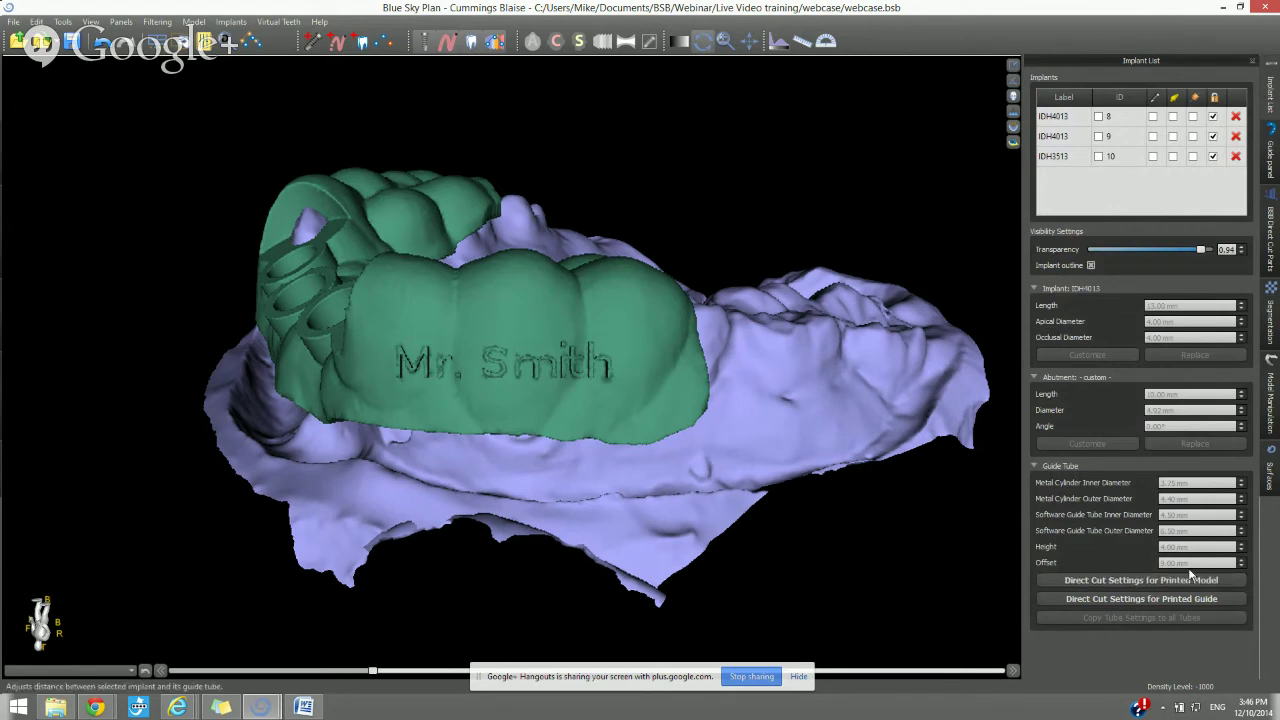
{"action": "left_click", "coordinate": [1268, 472]}
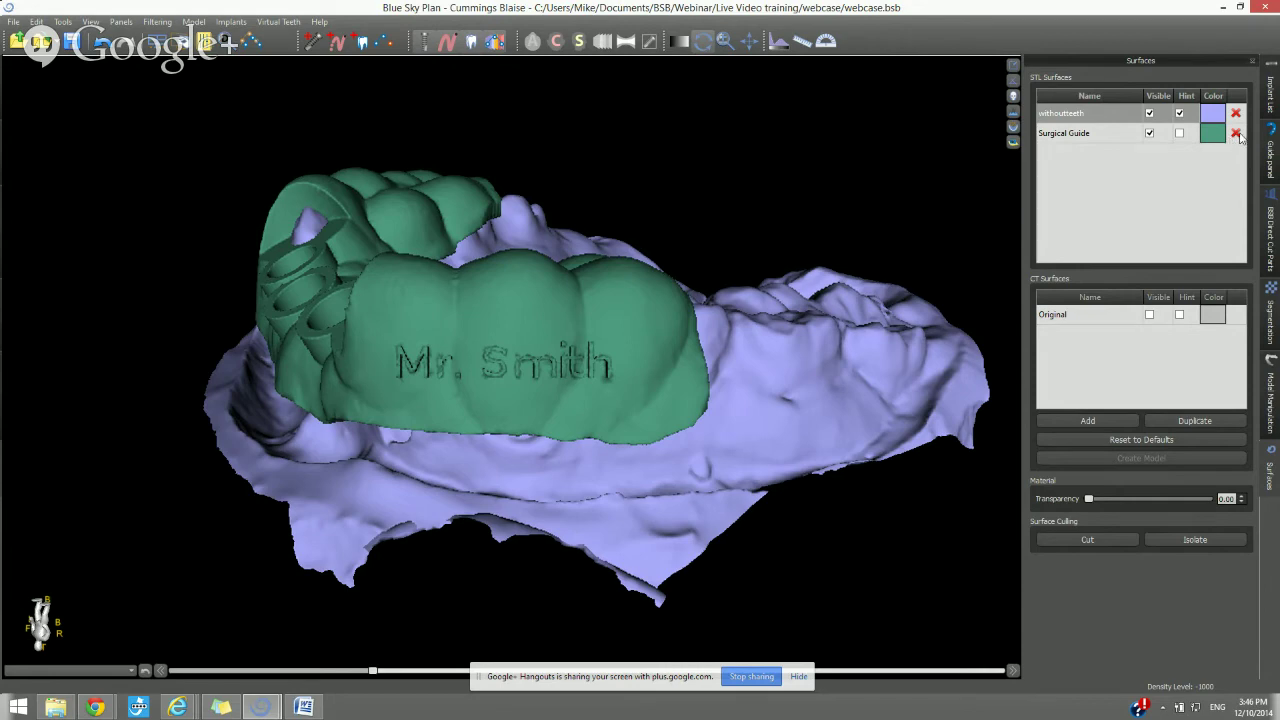
{"action": "left_click", "coordinate": [1149, 134]}
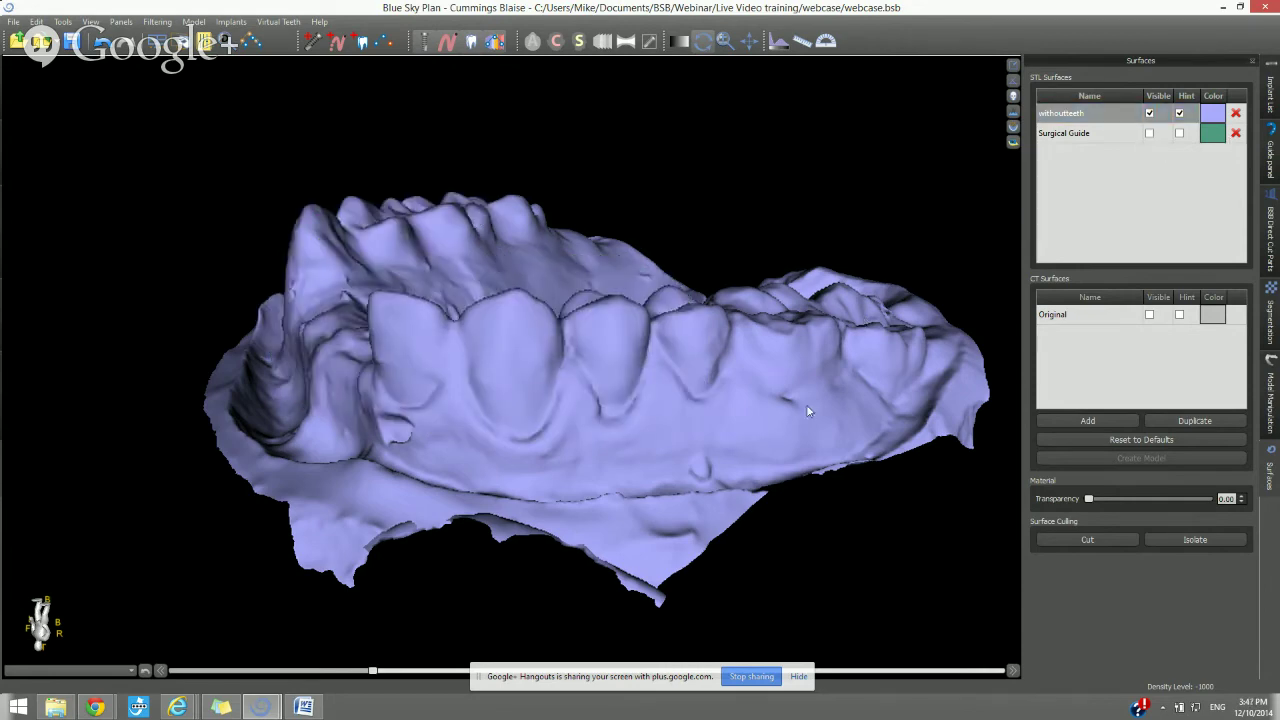
{"action": "left_click_drag", "start_coordinate": [806, 404], "coordinate": [823, 476]}
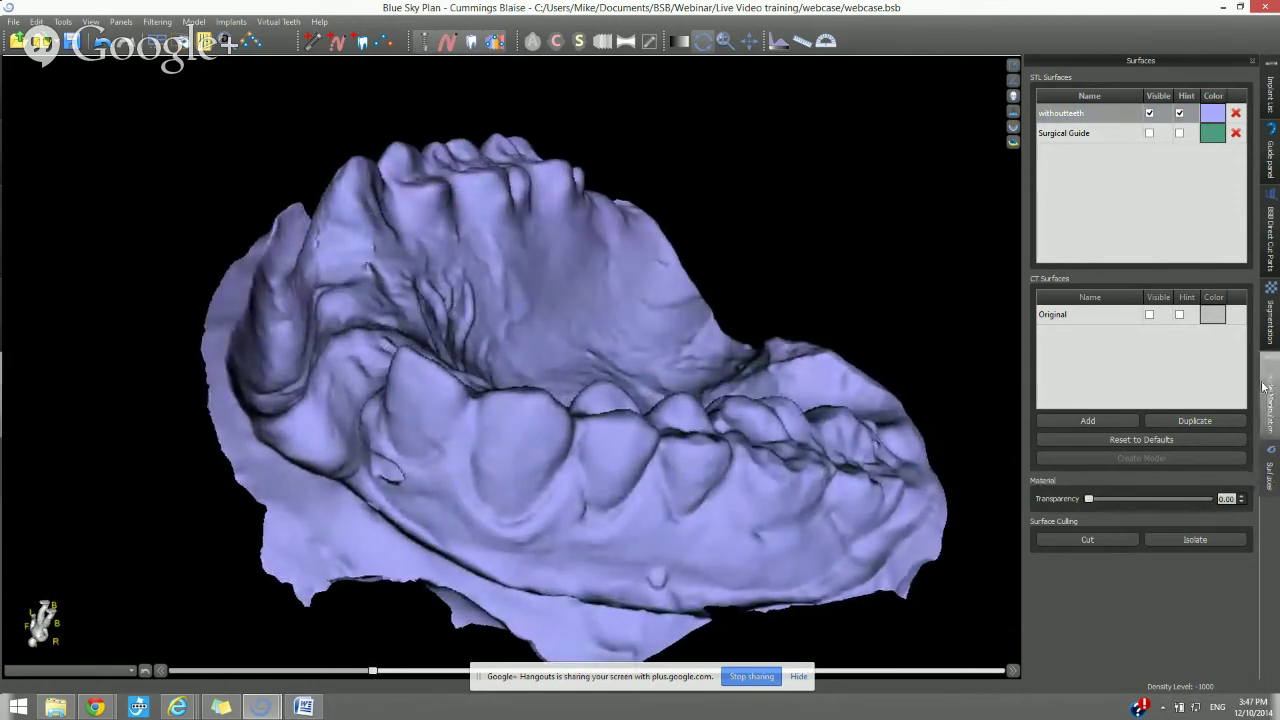
{"action": "left_click", "coordinate": [1270, 155]}
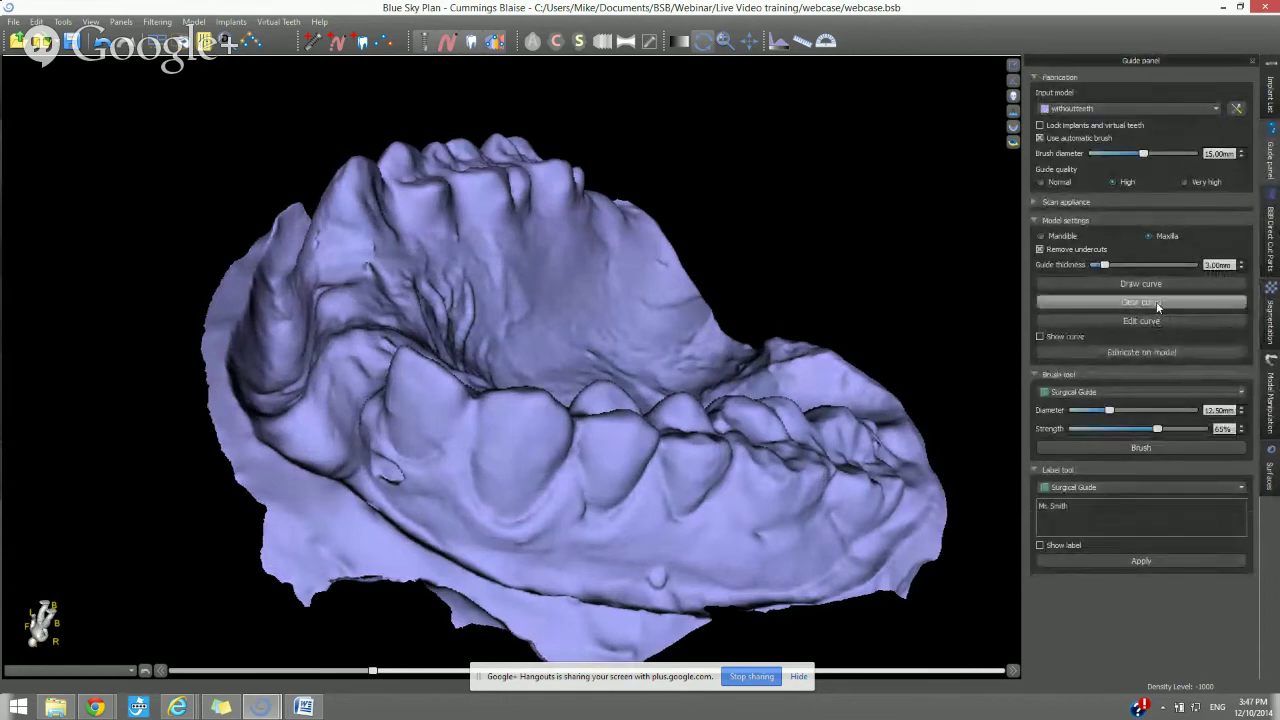
{"action": "left_click", "coordinate": [1141, 323]}
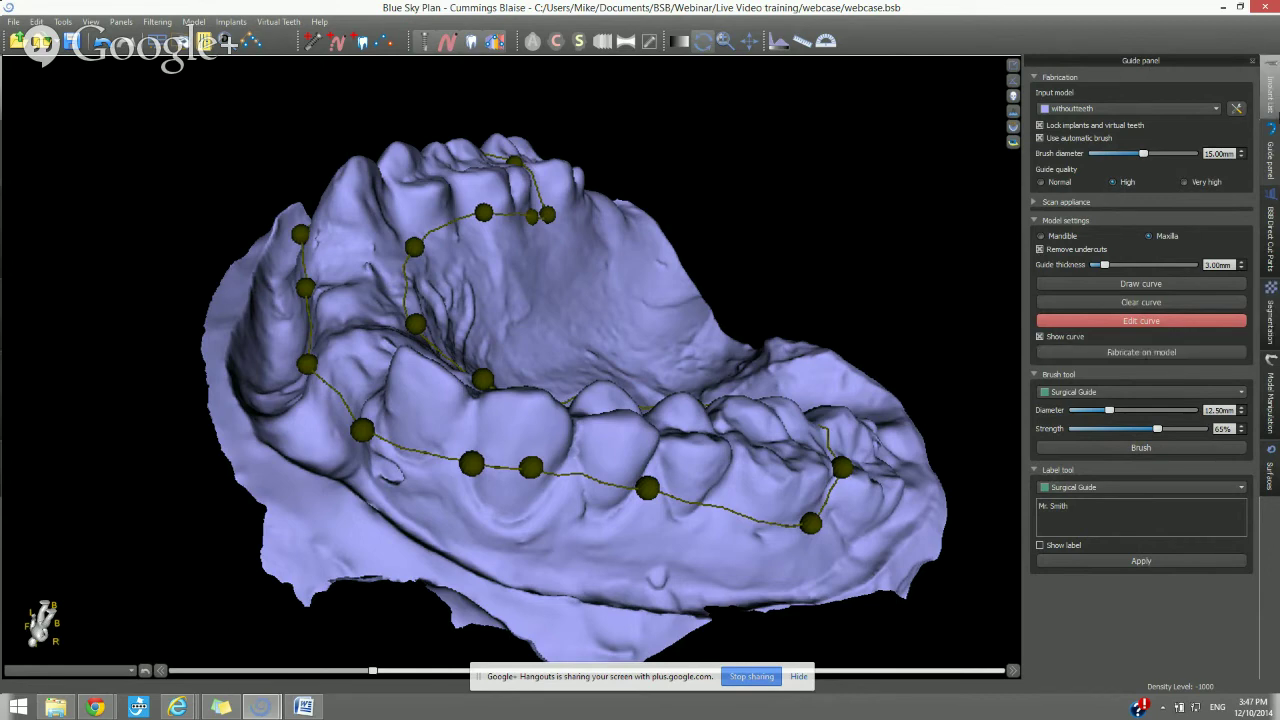
Select implant 8 in the implant list and show the guide tubes of all three implants
{"action": "left_click", "coordinate": [1277, 103]}
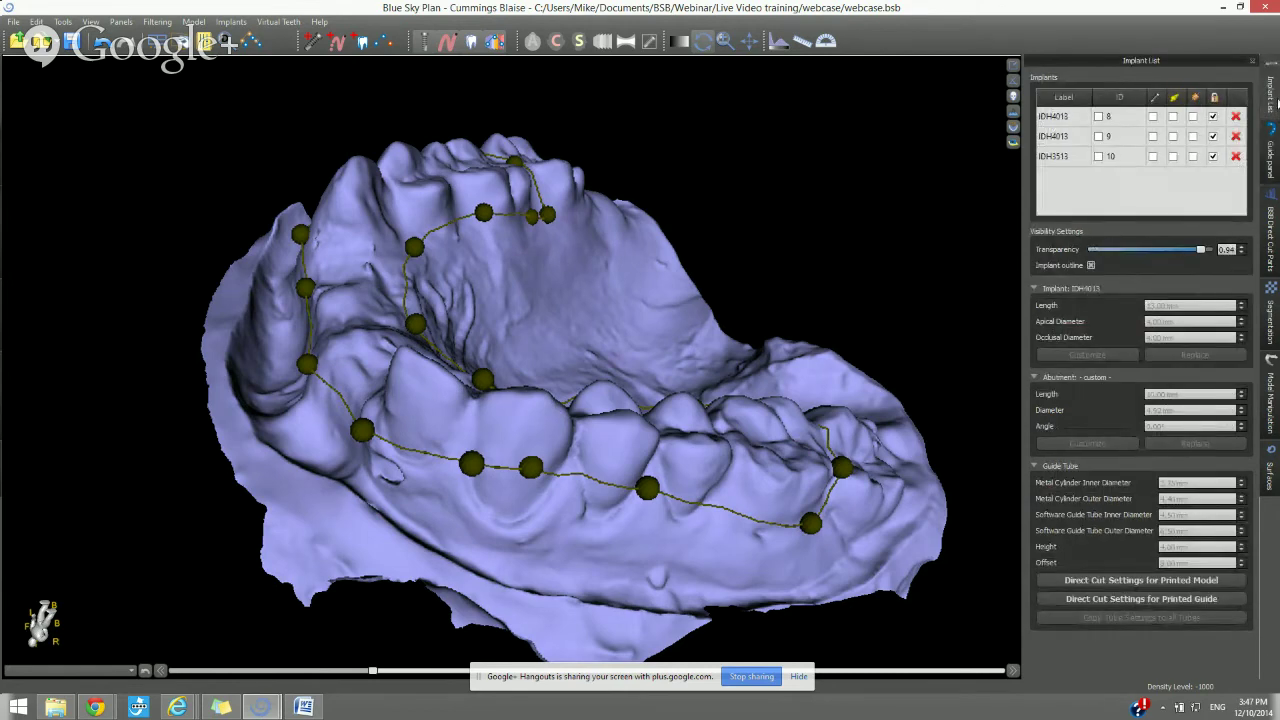
{"action": "left_click", "coordinate": [1080, 122]}
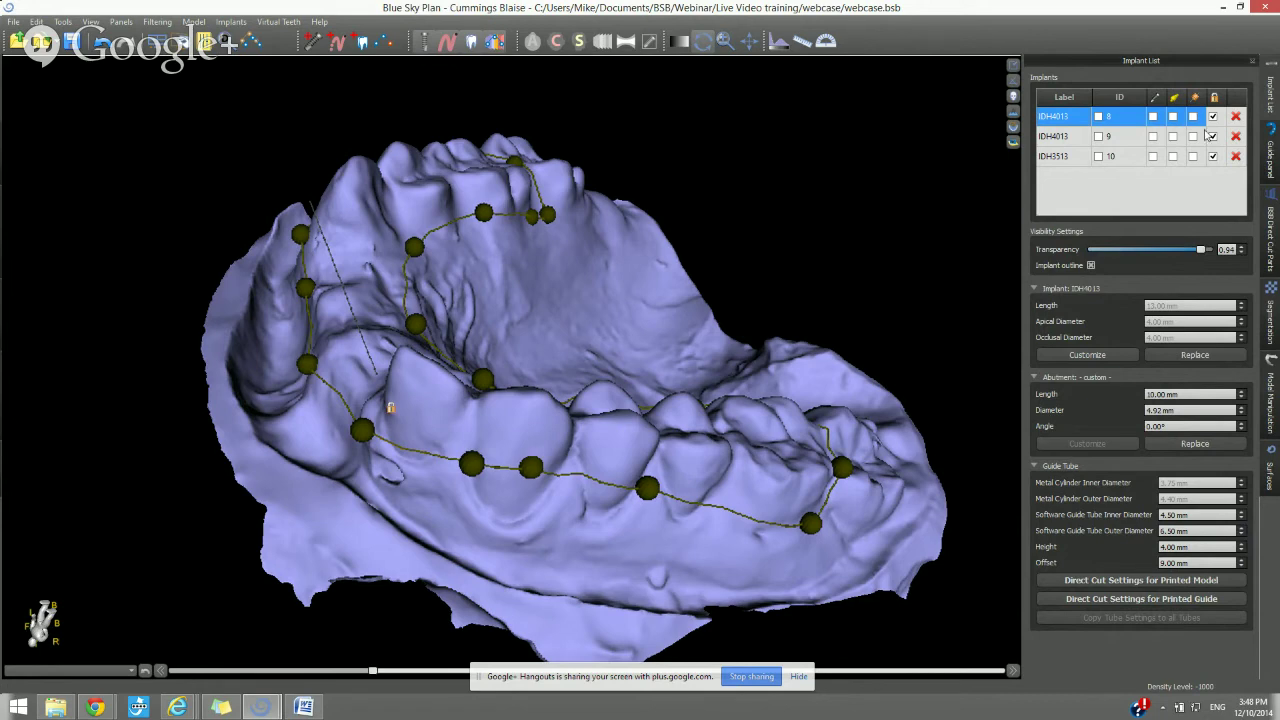
{"action": "left_click", "coordinate": [1195, 98]}
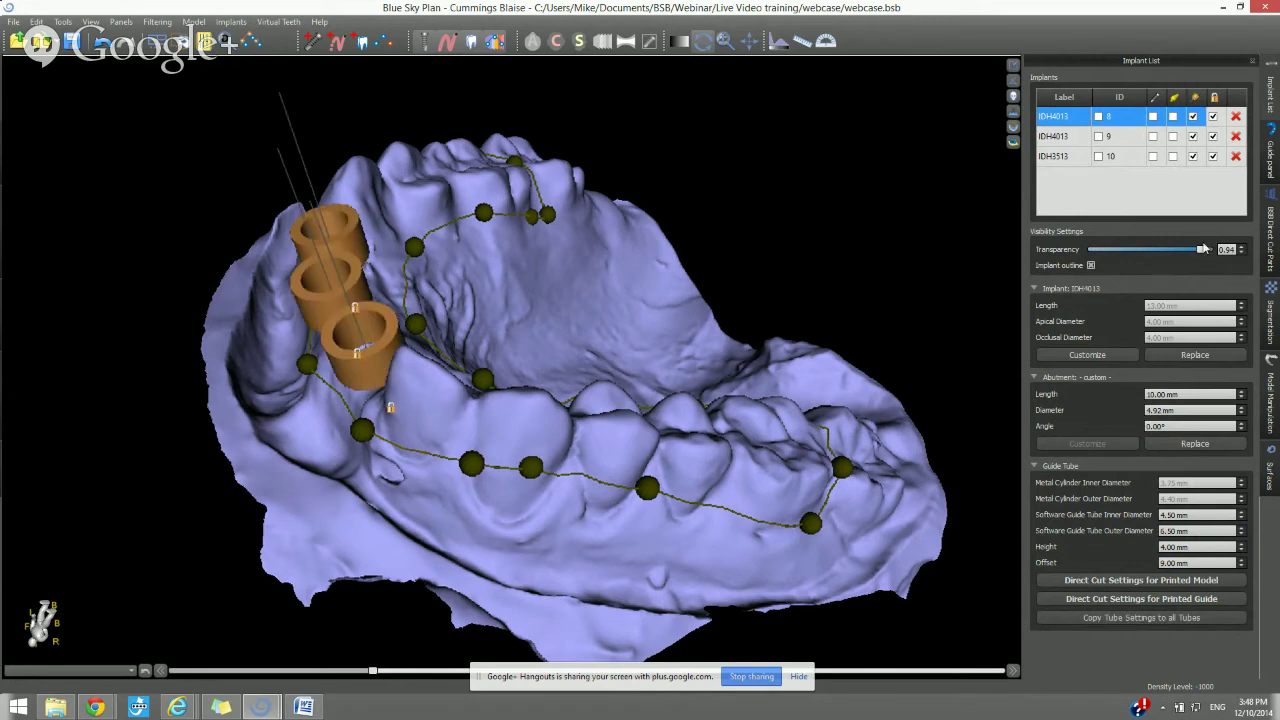
Set implant 8's software guide tube inner diameter to 6.12 mm and outer diameter to 8.12 mm
{"action": "left_click", "coordinate": [1197, 515]}
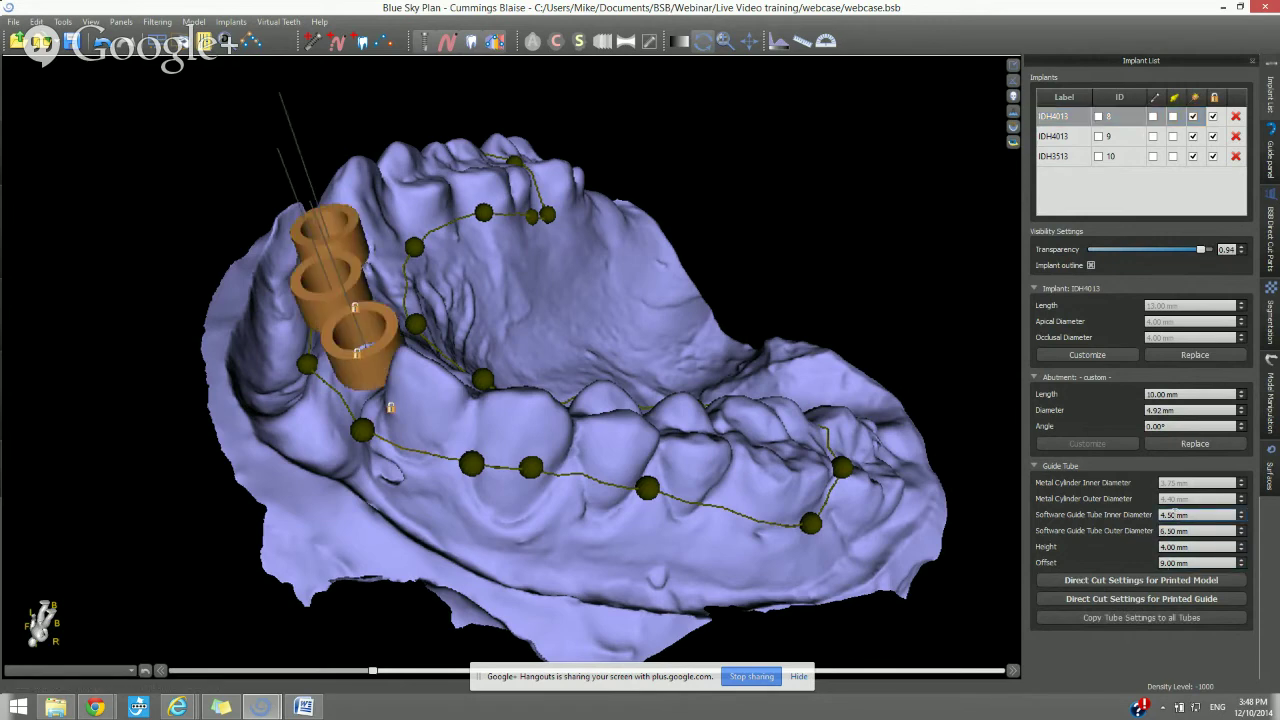
{"action": "double_click", "coordinate": [1162, 515]}
{"action": "type", "text": "6.12"}
{"action": "double_click", "coordinate": [1162, 531]}
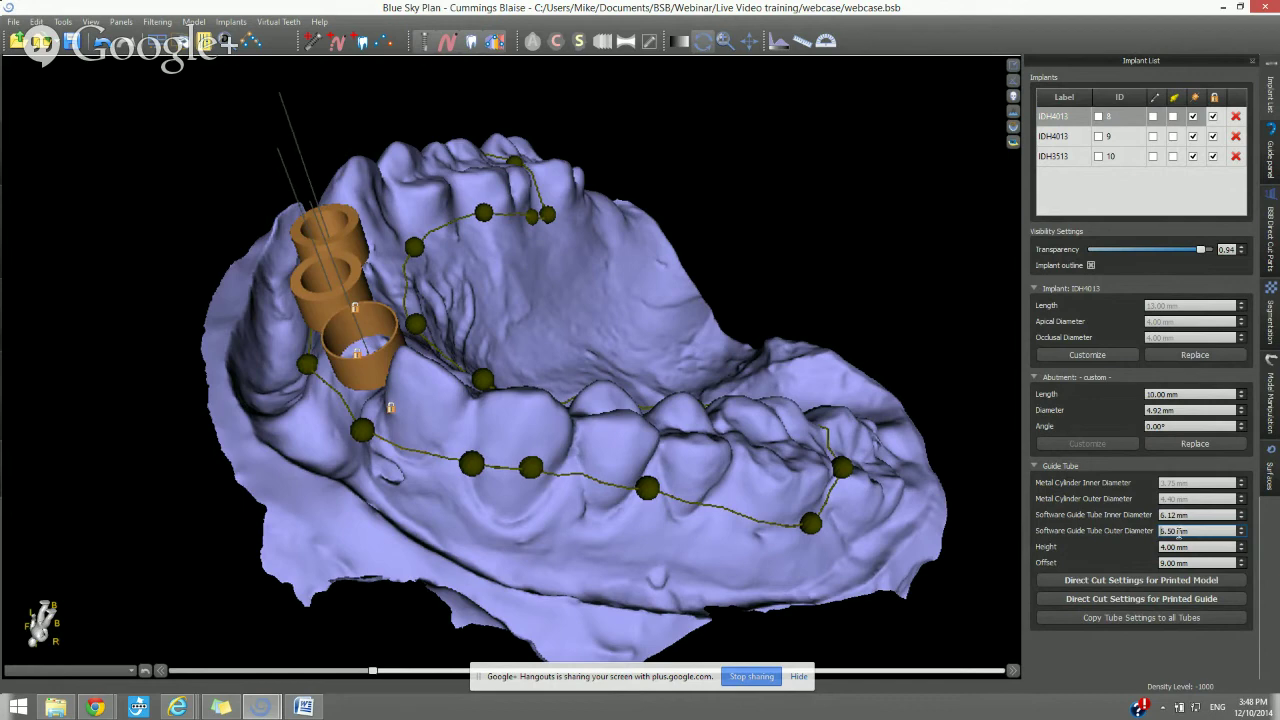
{"action": "type", "text": "6.12"}
{"action": "key", "text": "Return"}
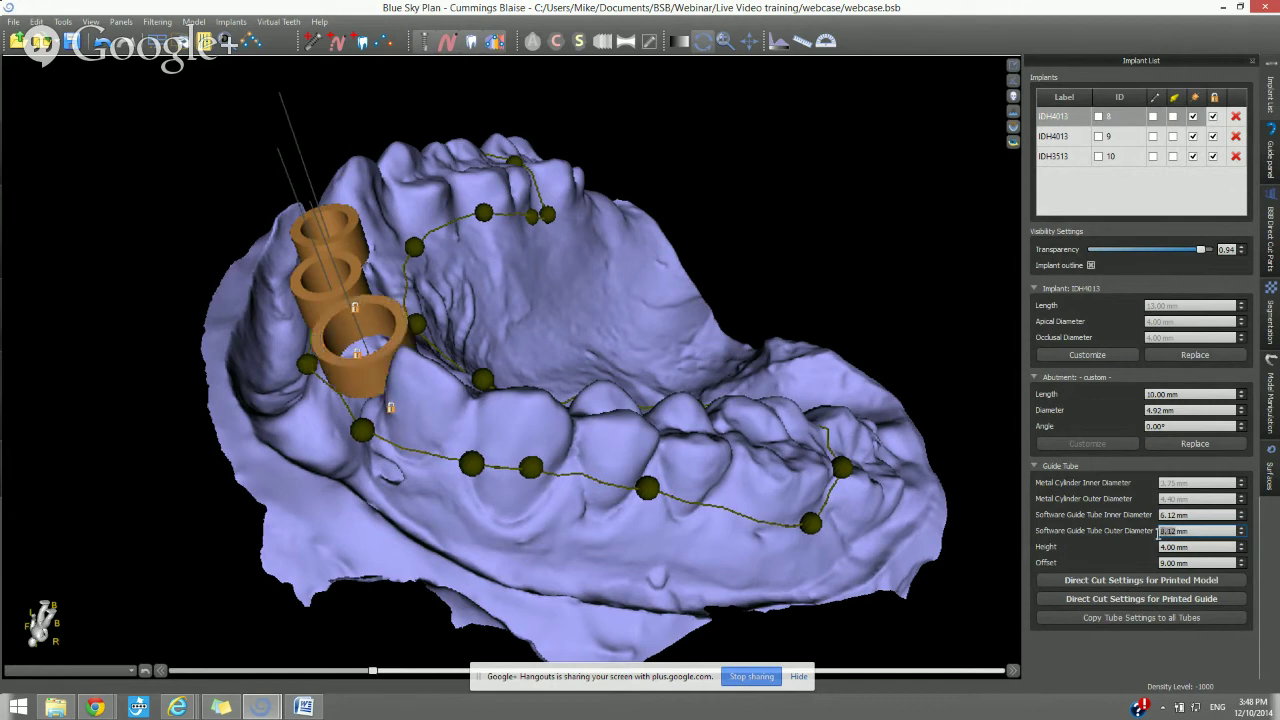
Copy implant 8's guide tube settings to all tubes and examine the spacing between the neighbouring tubes
{"action": "left_click_drag", "start_coordinate": [343, 538], "coordinate": [684, 572]}
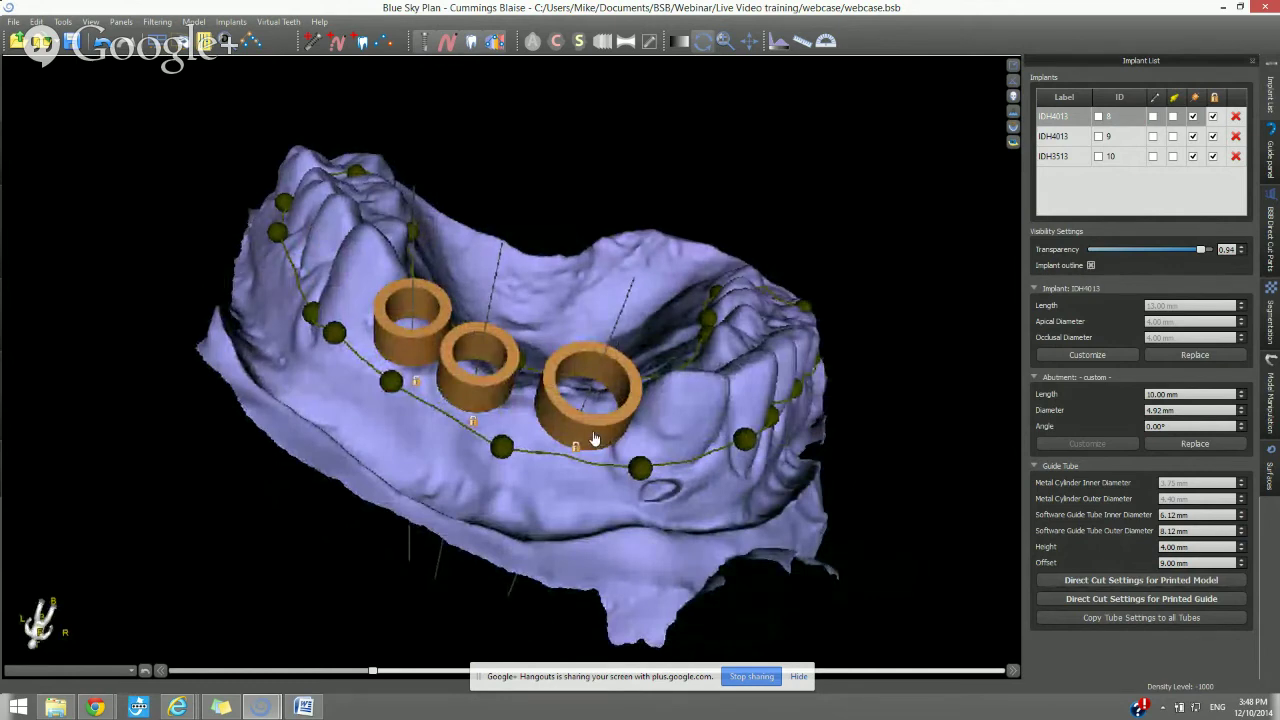
{"action": "left_click_drag", "start_coordinate": [588, 490], "coordinate": [569, 566]}
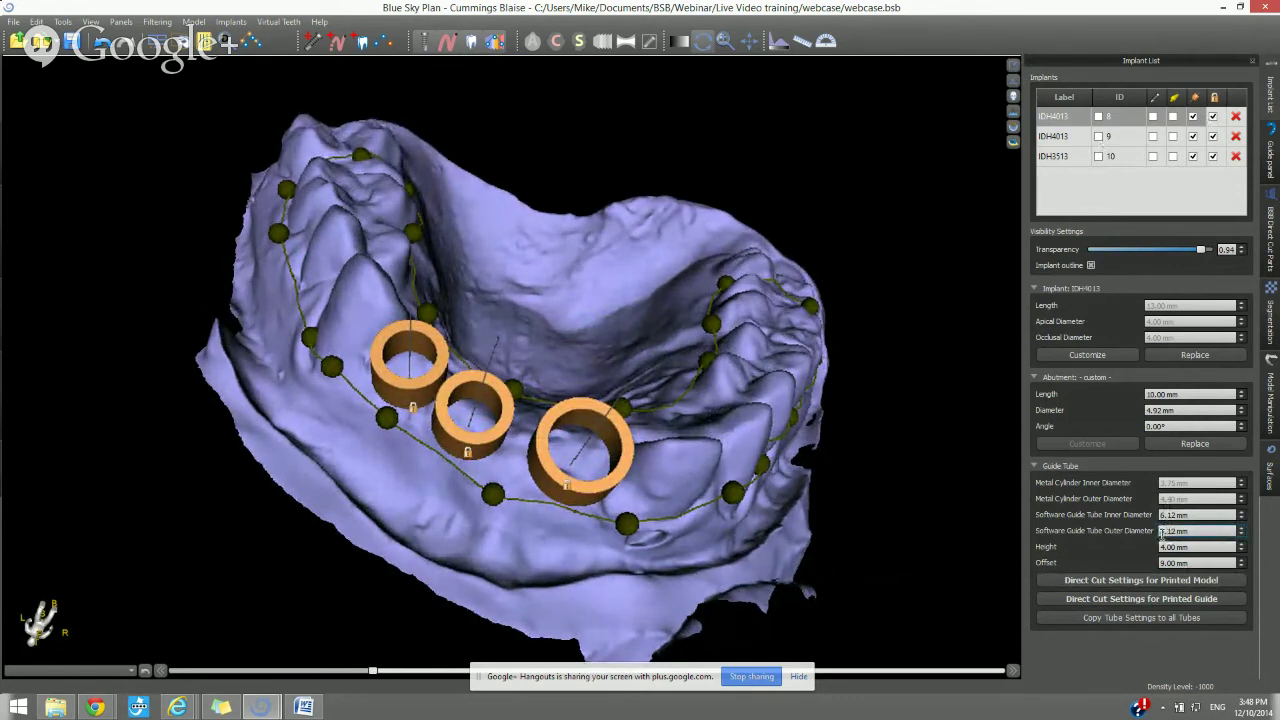
{"action": "left_click", "coordinate": [1118, 618]}
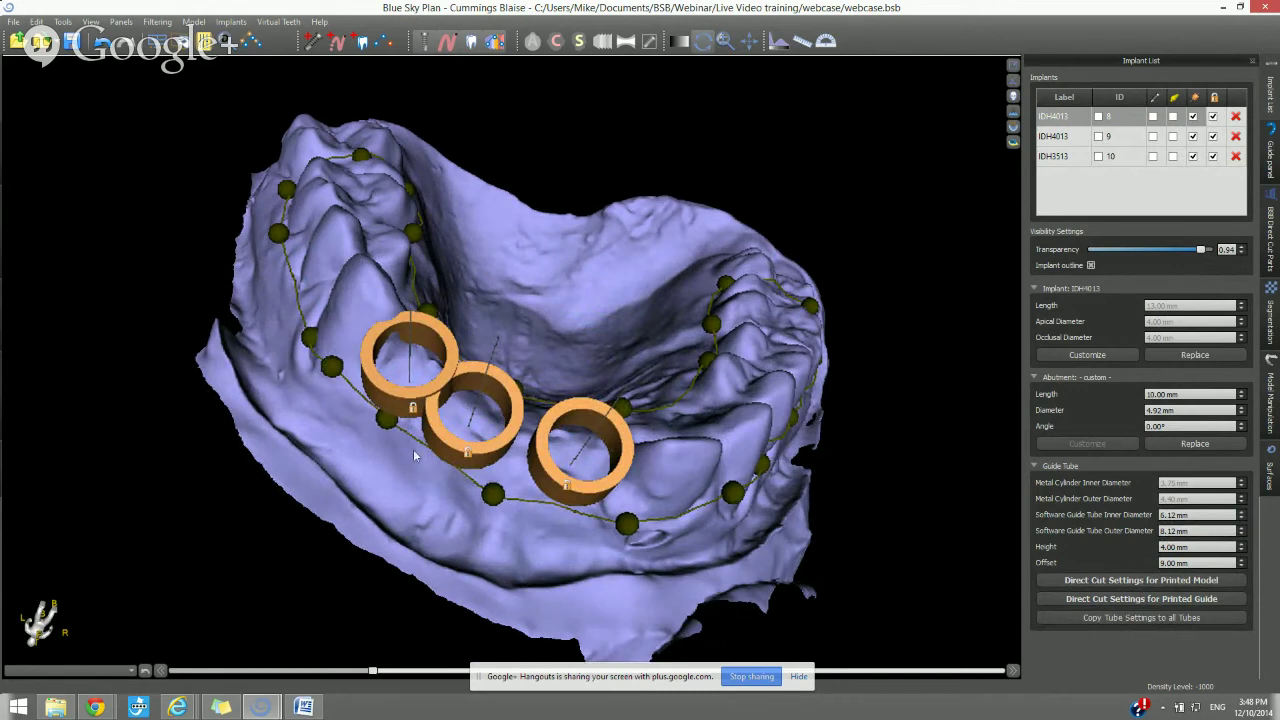
{"action": "left_click_drag", "start_coordinate": [413, 501], "coordinate": [451, 583]}
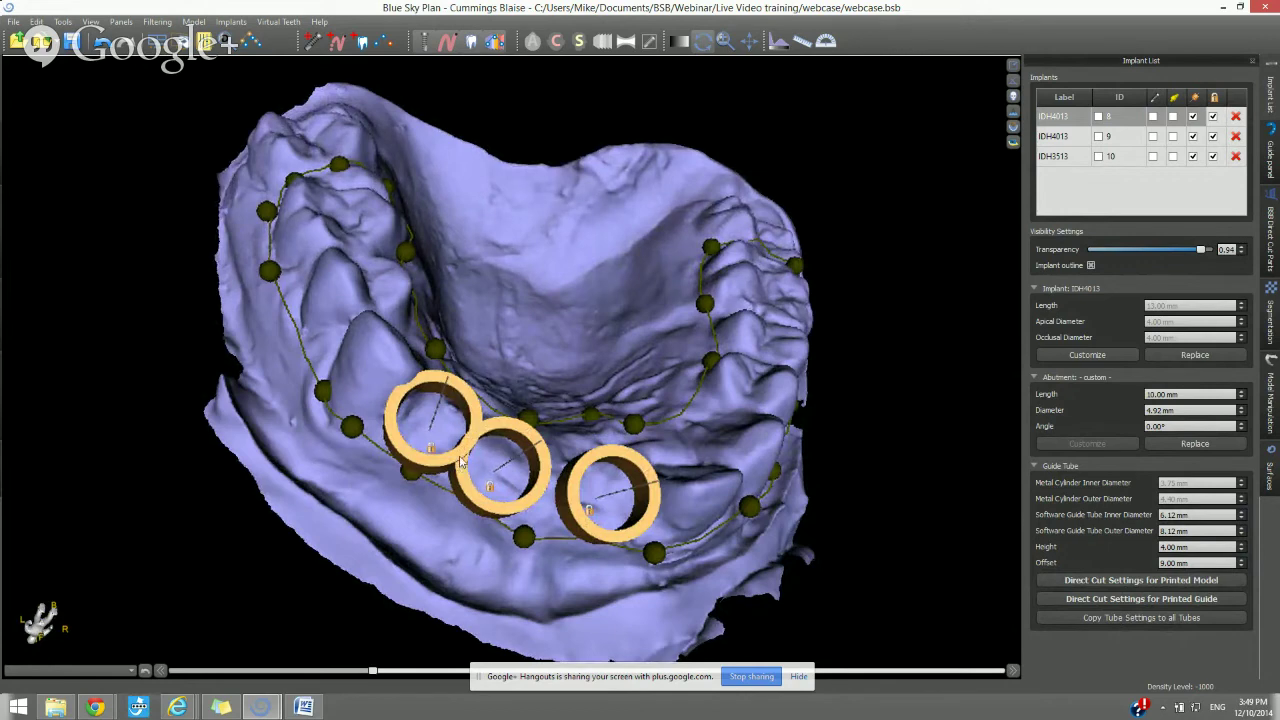
{"action": "left_click", "coordinate": [460, 462]}
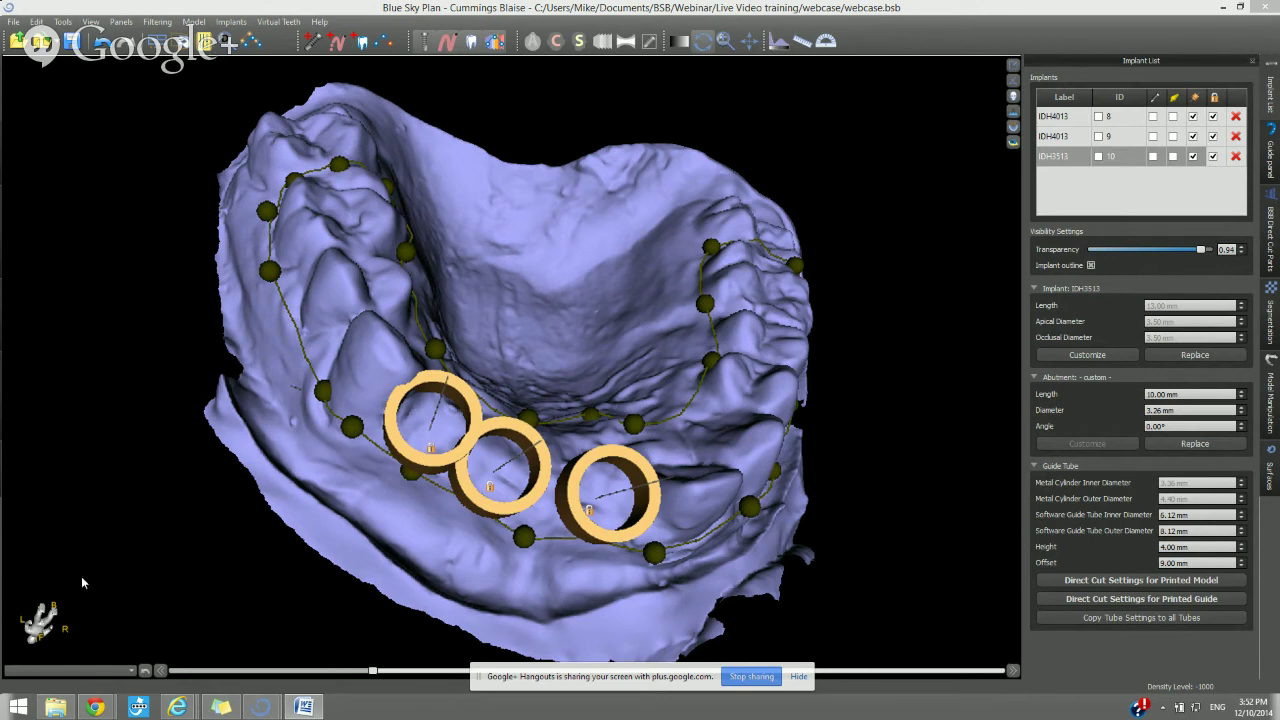
Switch to the scanappliance.bsb project and hide the Original CT surface to show the scan appliance model with its guide tubes
{"action": "mouse_move", "coordinate": [261, 708]}
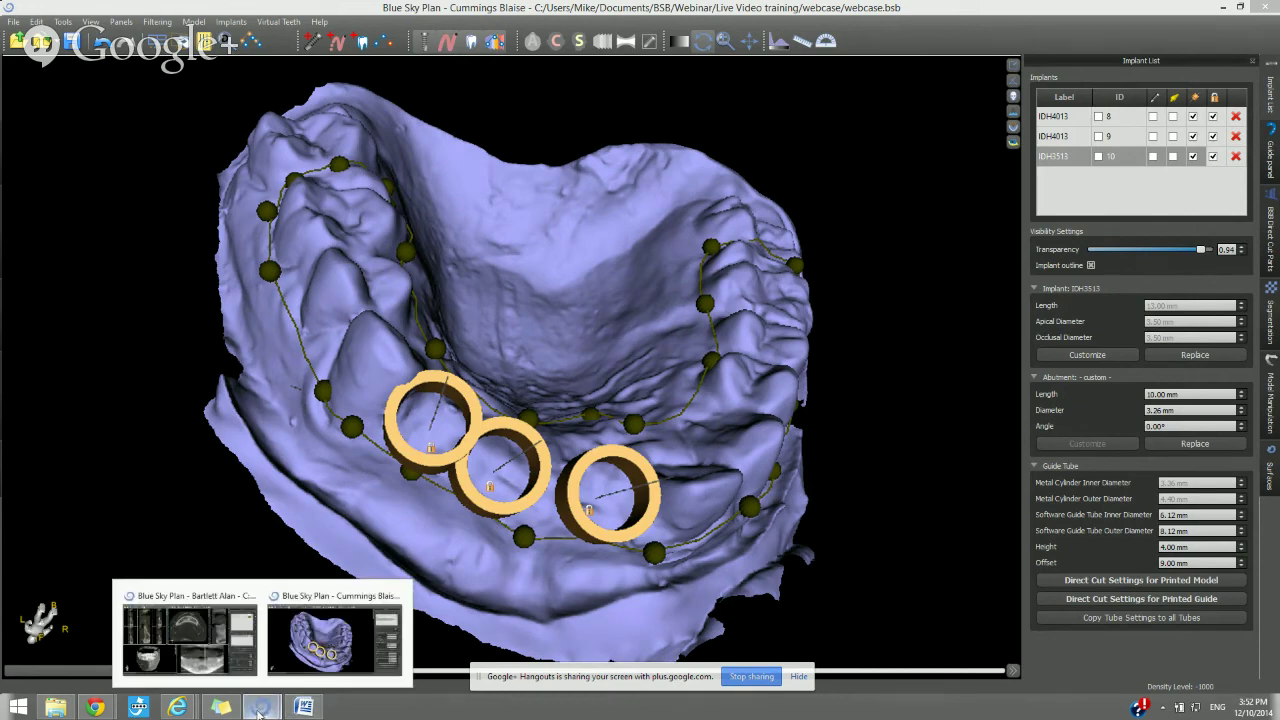
{"action": "left_click", "coordinate": [207, 654]}
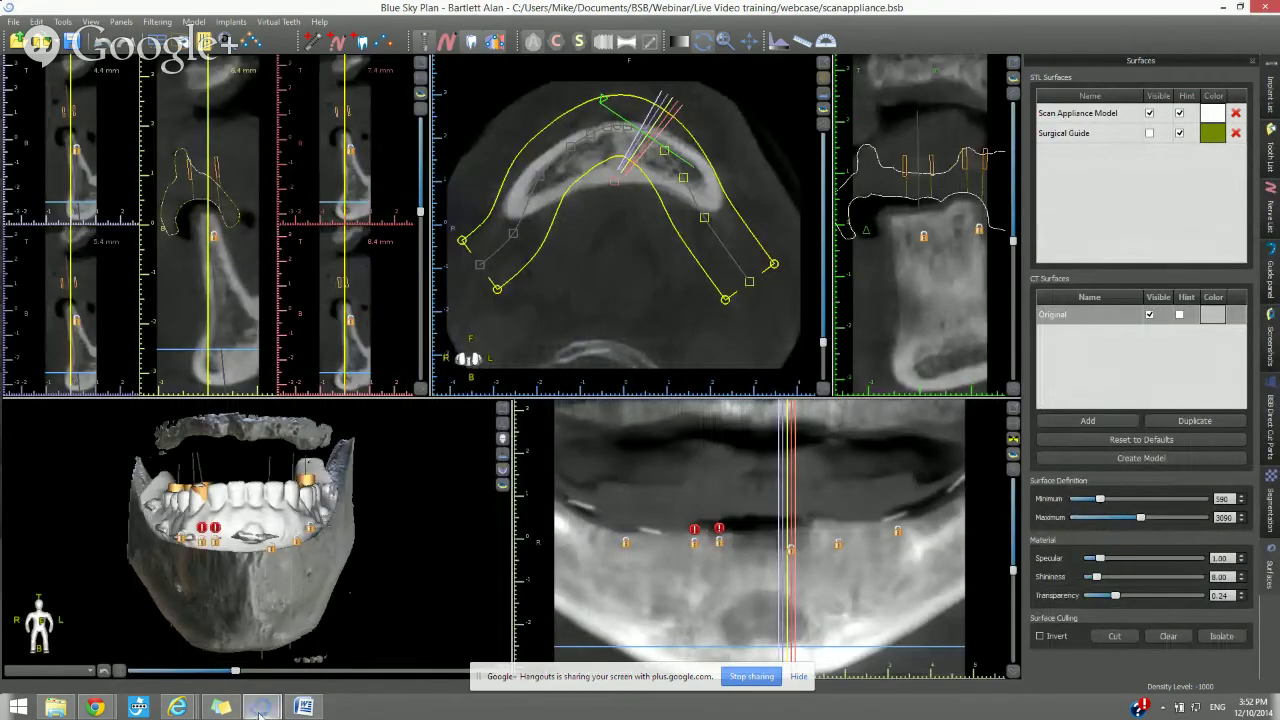
{"action": "left_click_drag", "start_coordinate": [145, 628], "coordinate": [262, 657]}
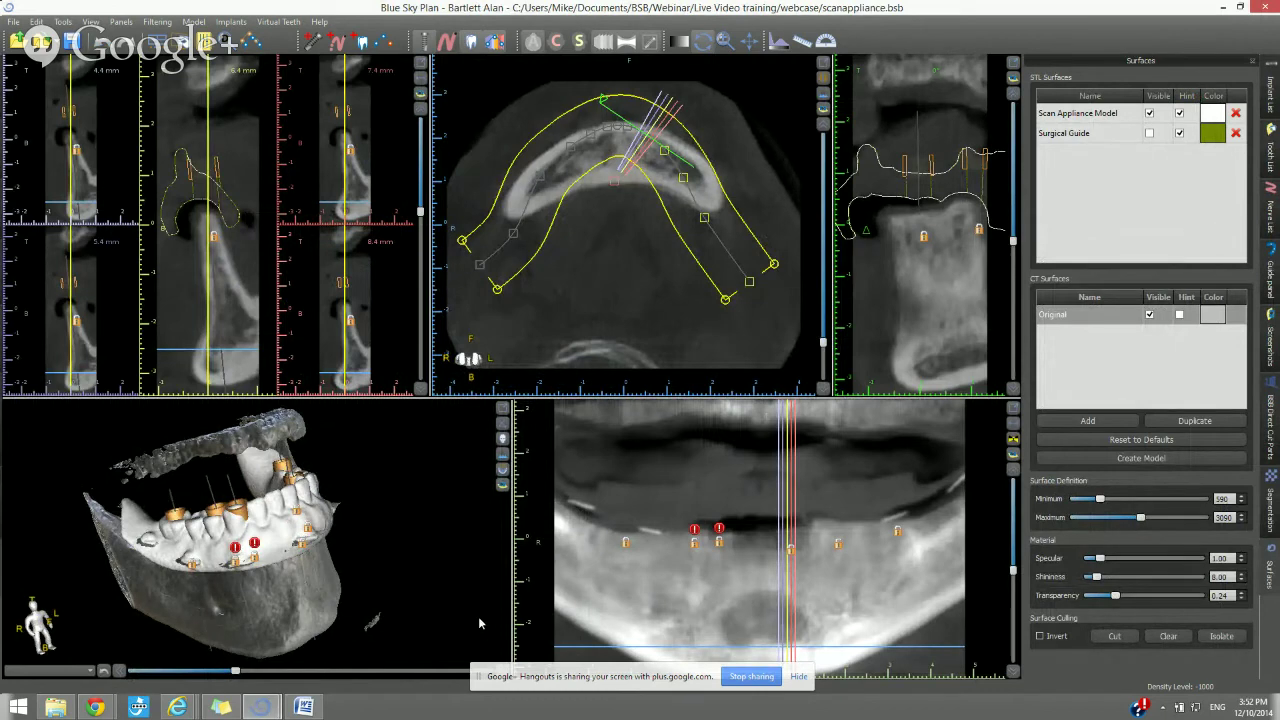
{"action": "scroll", "coordinate": [432, 588], "scroll_direction": "up", "scroll_amount": 3}
{"action": "left_click_drag", "start_coordinate": [394, 513], "coordinate": [425, 545]}
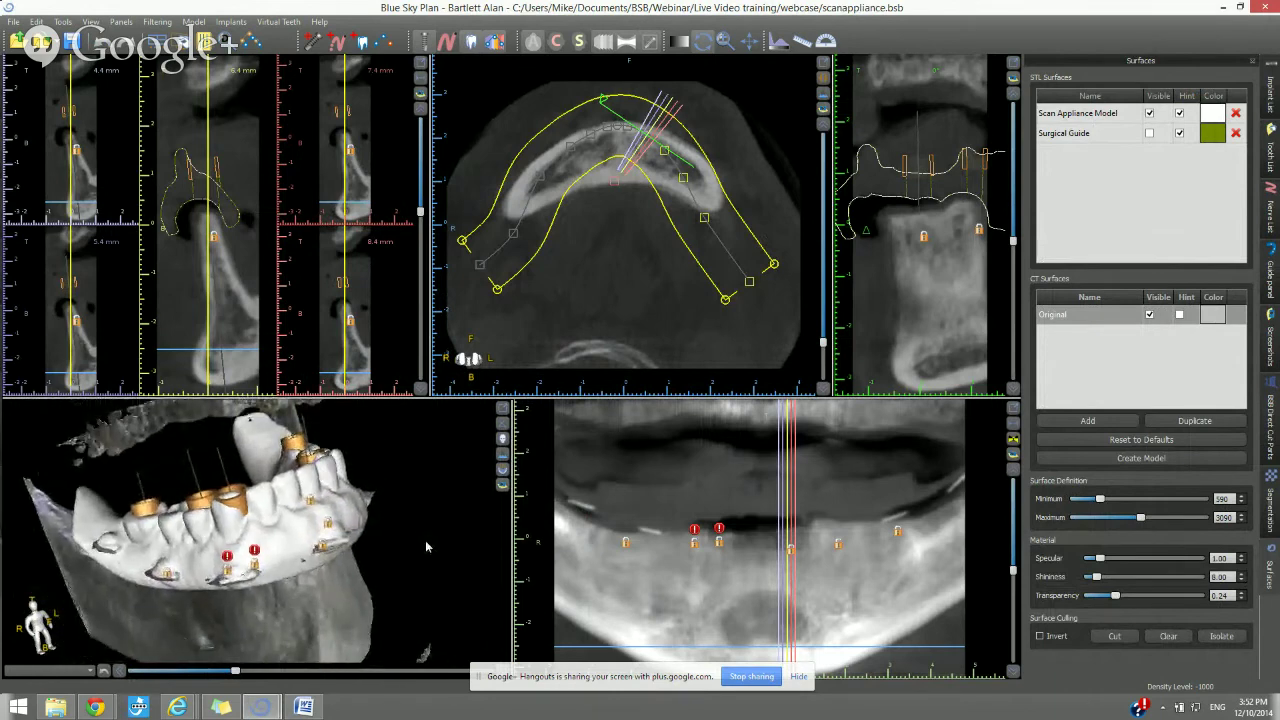
{"action": "left_click", "coordinate": [1149, 314]}
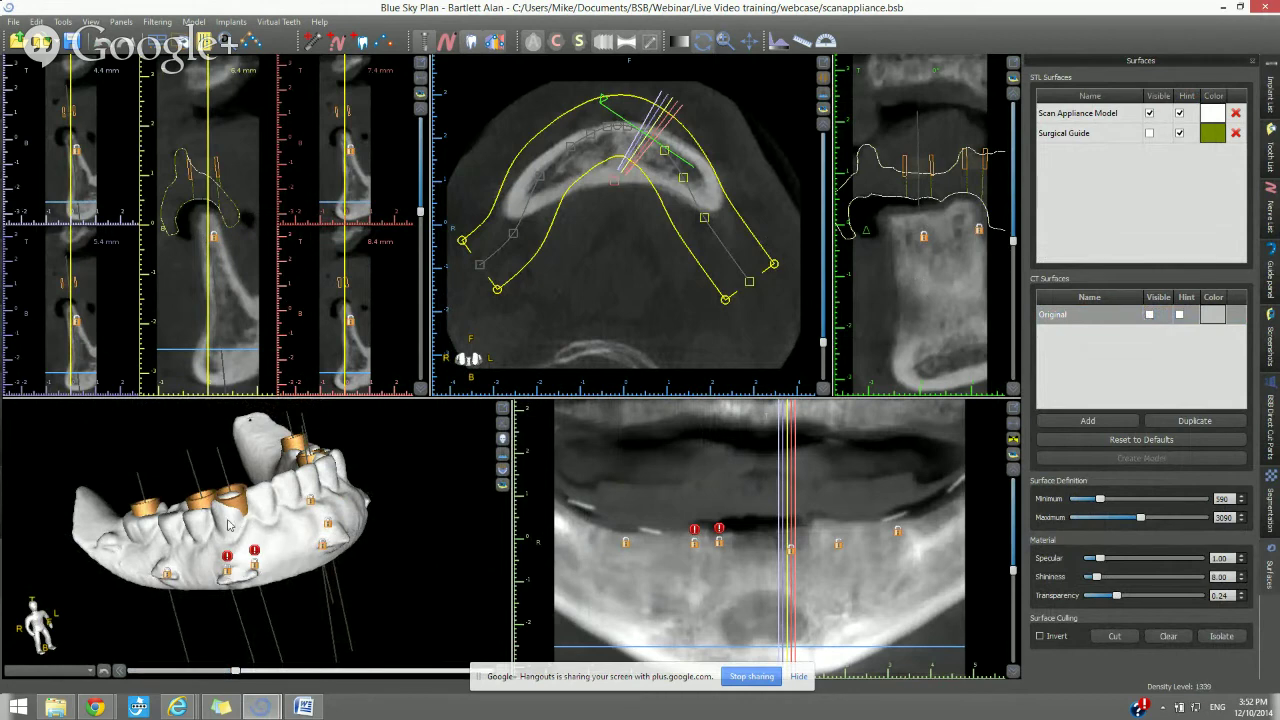
{"action": "mouse_move", "coordinate": [408, 624]}
{"action": "left_mouse_down"}
{"action": "mouse_move", "coordinate": [348, 546]}
{"action": "mouse_move", "coordinate": [203, 566]}
{"action": "mouse_move", "coordinate": [407, 574]}
{"action": "mouse_move", "coordinate": [446, 602]}
{"action": "mouse_move", "coordinate": [408, 606]}
{"action": "mouse_move", "coordinate": [418, 629]}
{"action": "mouse_move", "coordinate": [406, 618]}
{"action": "left_mouse_up"}
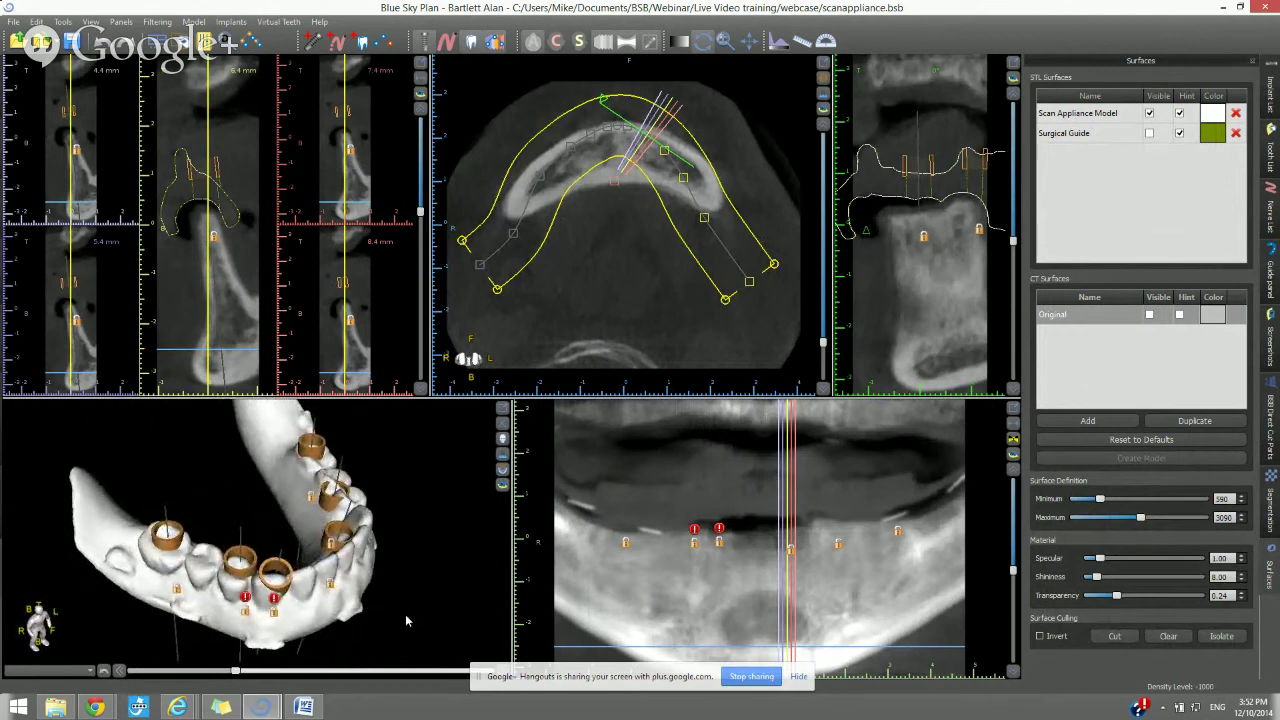
View the implant list and model, and choose Scan appliance model as the input model for guide fabrication
{"action": "left_click", "coordinate": [1272, 97]}
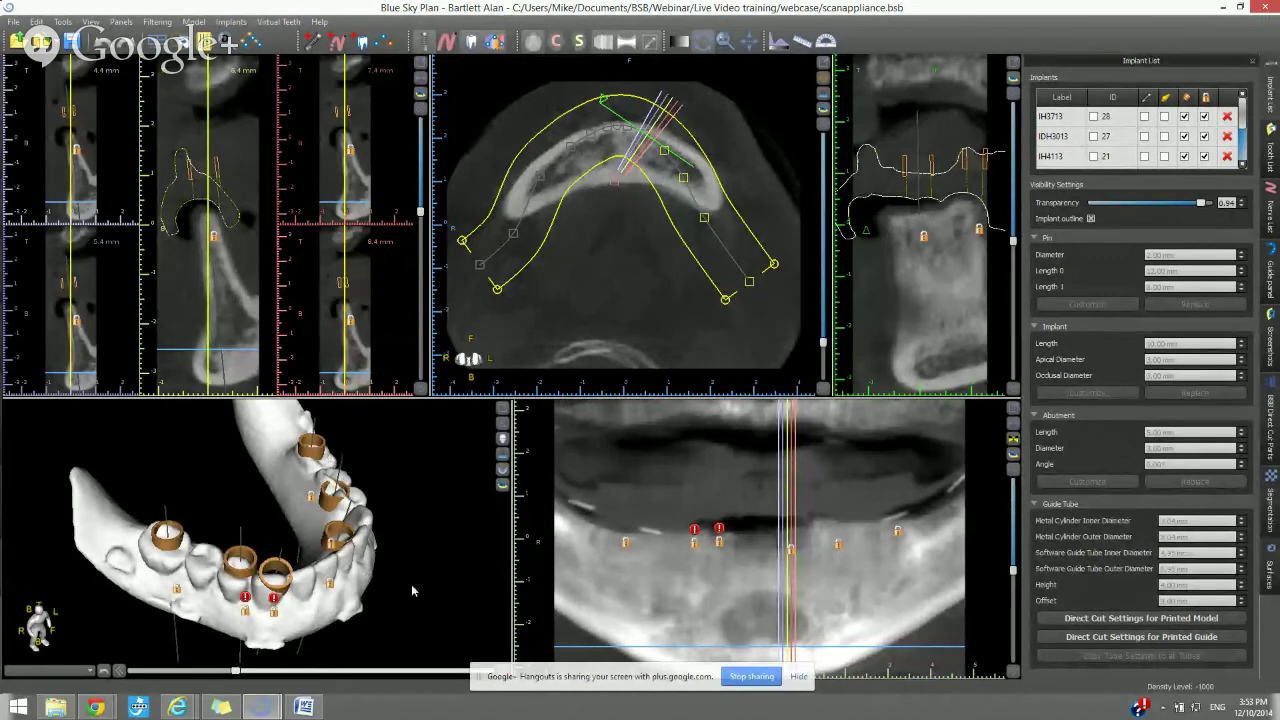
{"action": "left_click_drag", "start_coordinate": [409, 585], "coordinate": [368, 628]}
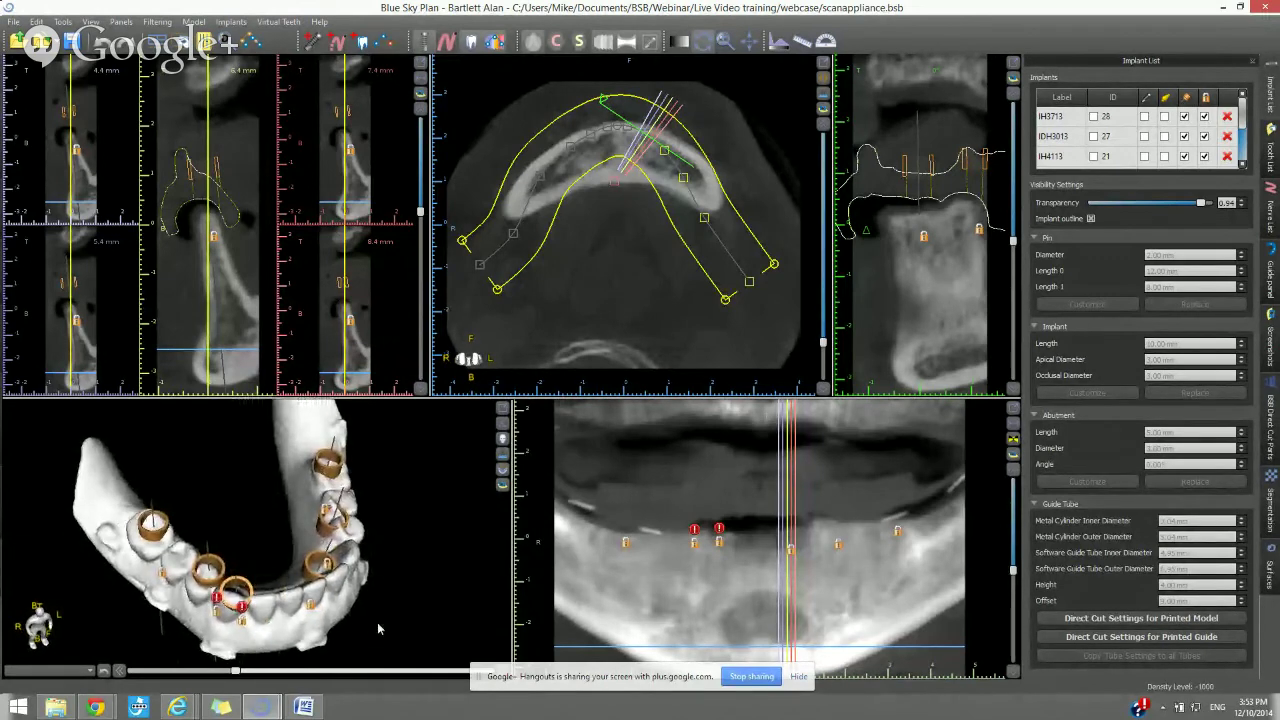
{"action": "left_click", "coordinate": [1274, 285]}
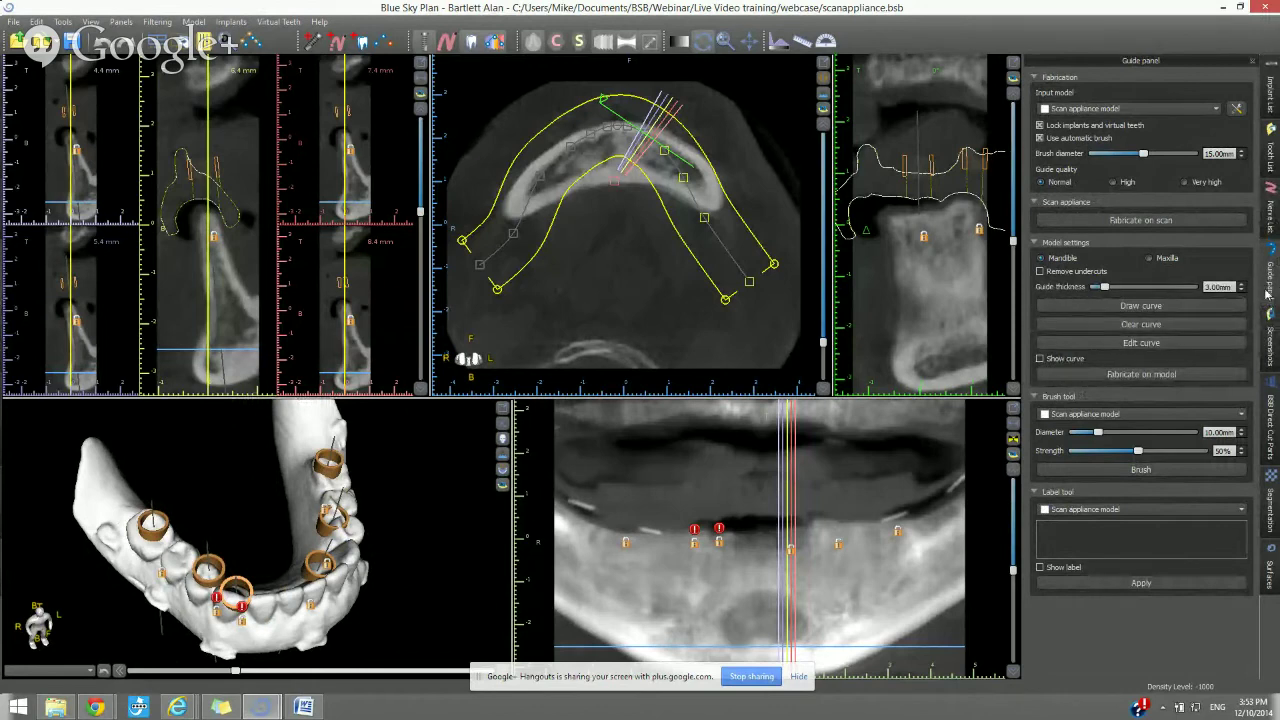
{"action": "left_click", "coordinate": [1064, 110]}
{"action": "left_click", "coordinate": [1066, 119]}
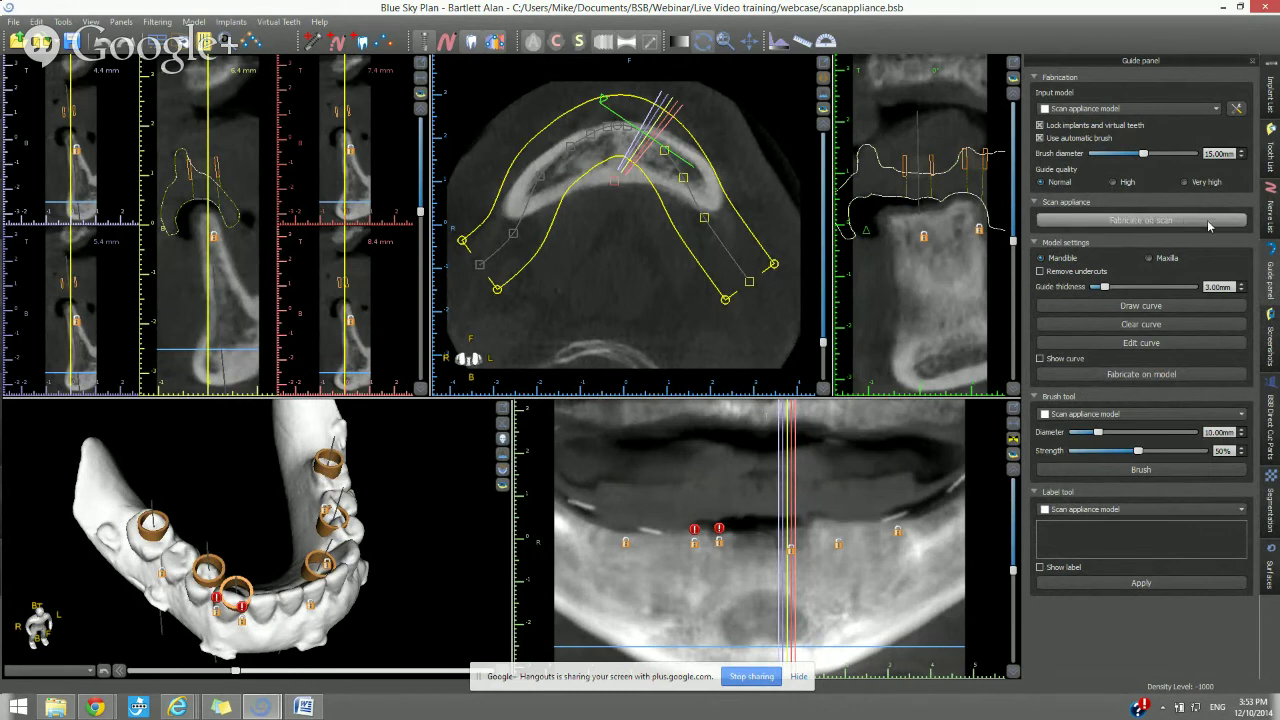
Hide the Scan Appliance Model surface and show the Surgical Guide surface
{"action": "left_click", "coordinate": [1272, 567]}
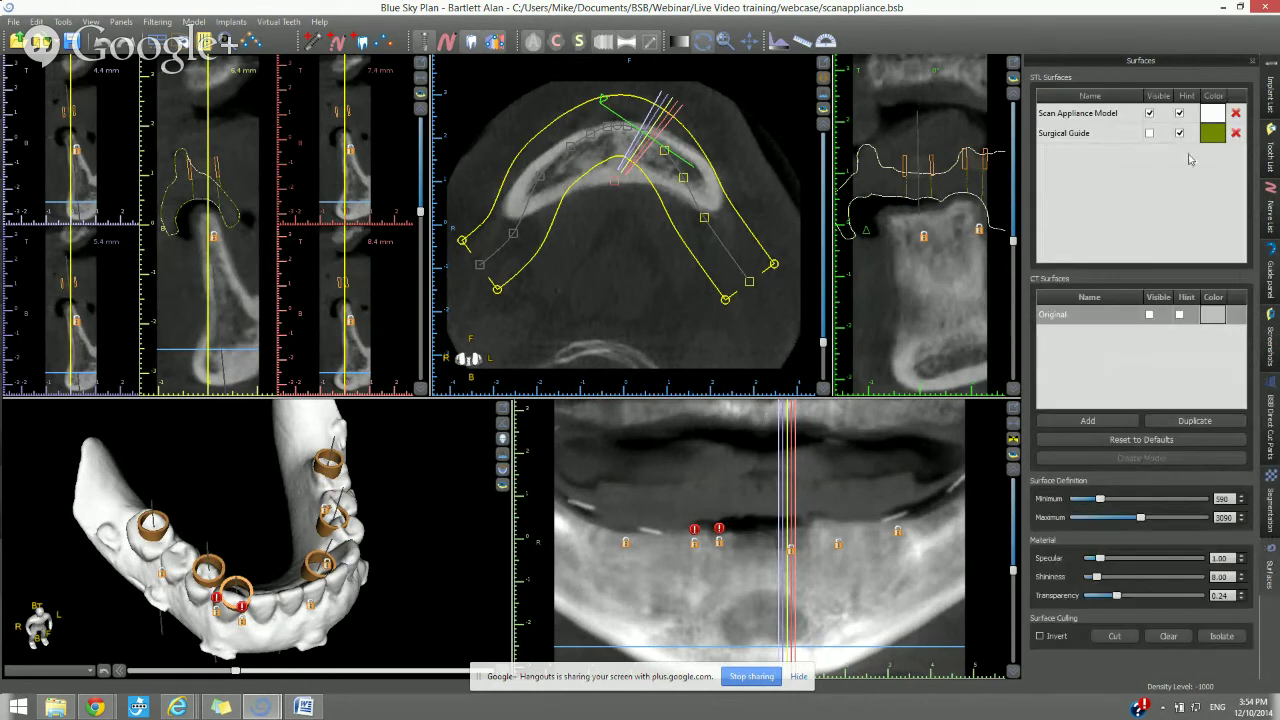
{"action": "left_click", "coordinate": [1150, 116]}
{"action": "left_click", "coordinate": [1150, 114]}
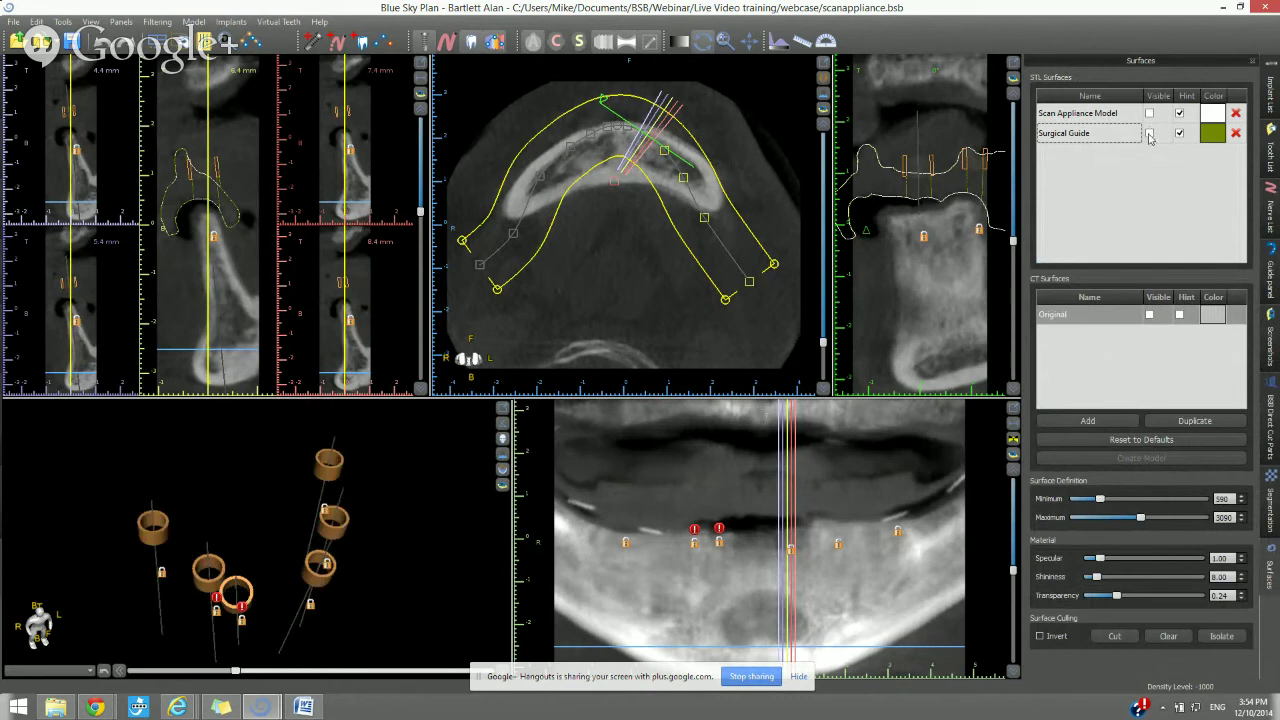
{"action": "left_click", "coordinate": [1150, 134]}
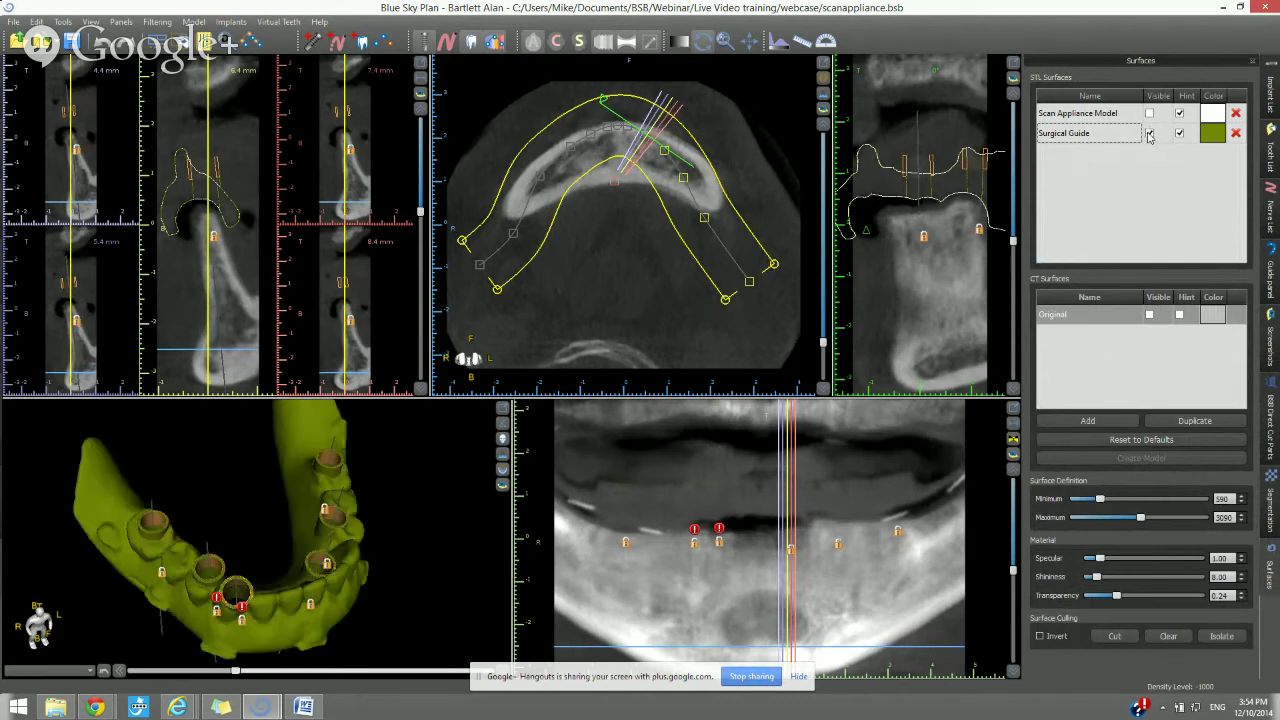
Enlarge the 3D view, hide the guide tubes of all implants, and examine the surgical guide's tube openings from several angles
{"action": "left_click", "coordinate": [503, 409]}
{"action": "left_click", "coordinate": [1270, 92]}
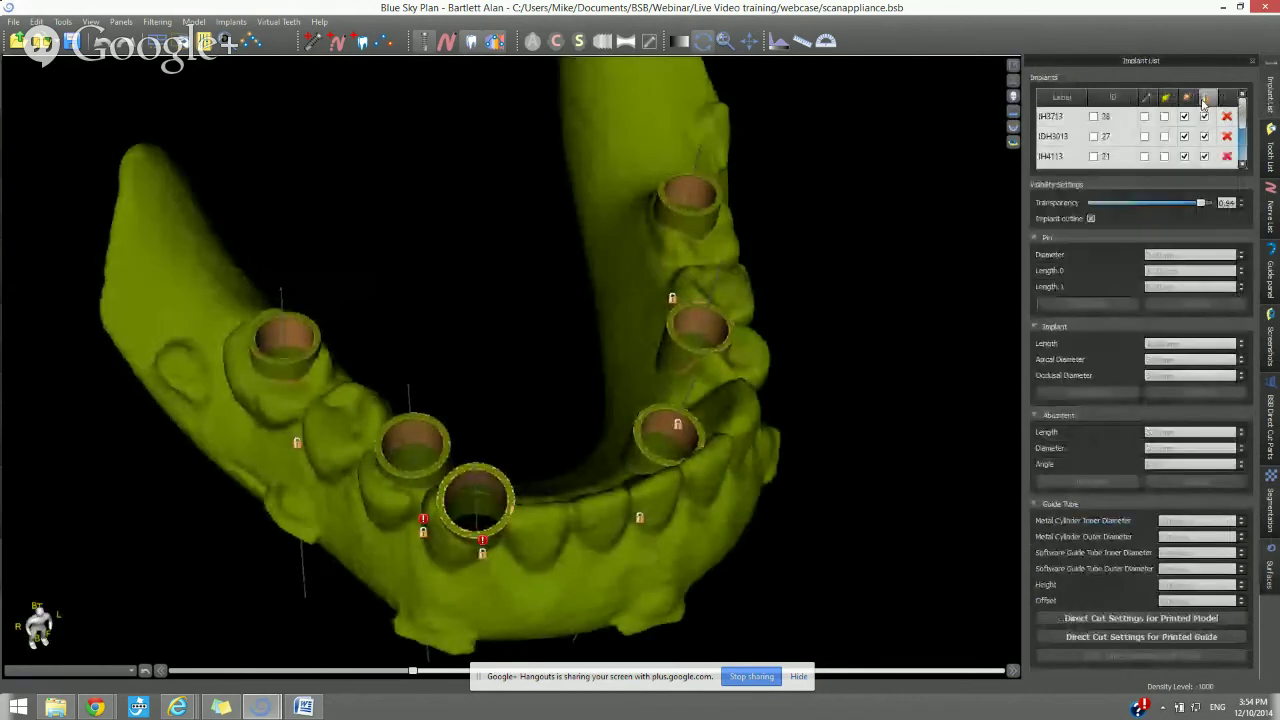
{"action": "left_click", "coordinate": [1186, 97]}
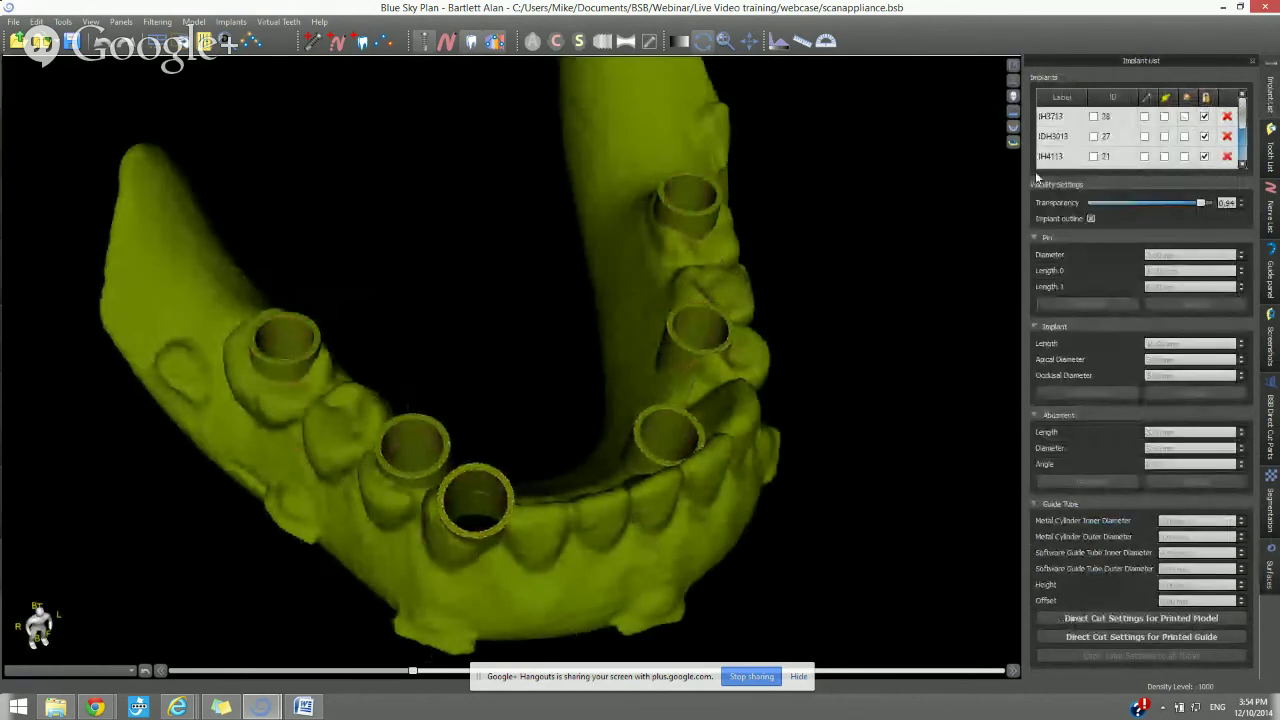
{"action": "left_click_drag", "start_coordinate": [829, 263], "coordinate": [778, 398]}
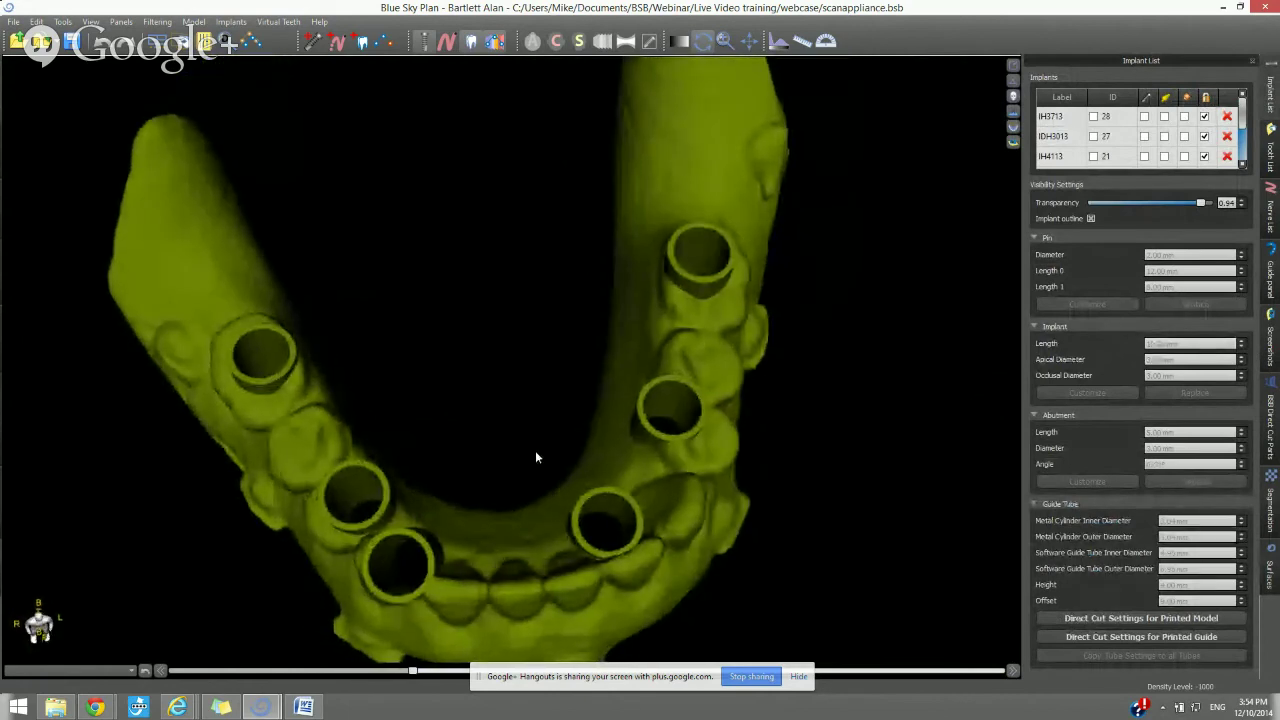
{"action": "left_click_drag", "start_coordinate": [535, 457], "coordinate": [657, 249]}
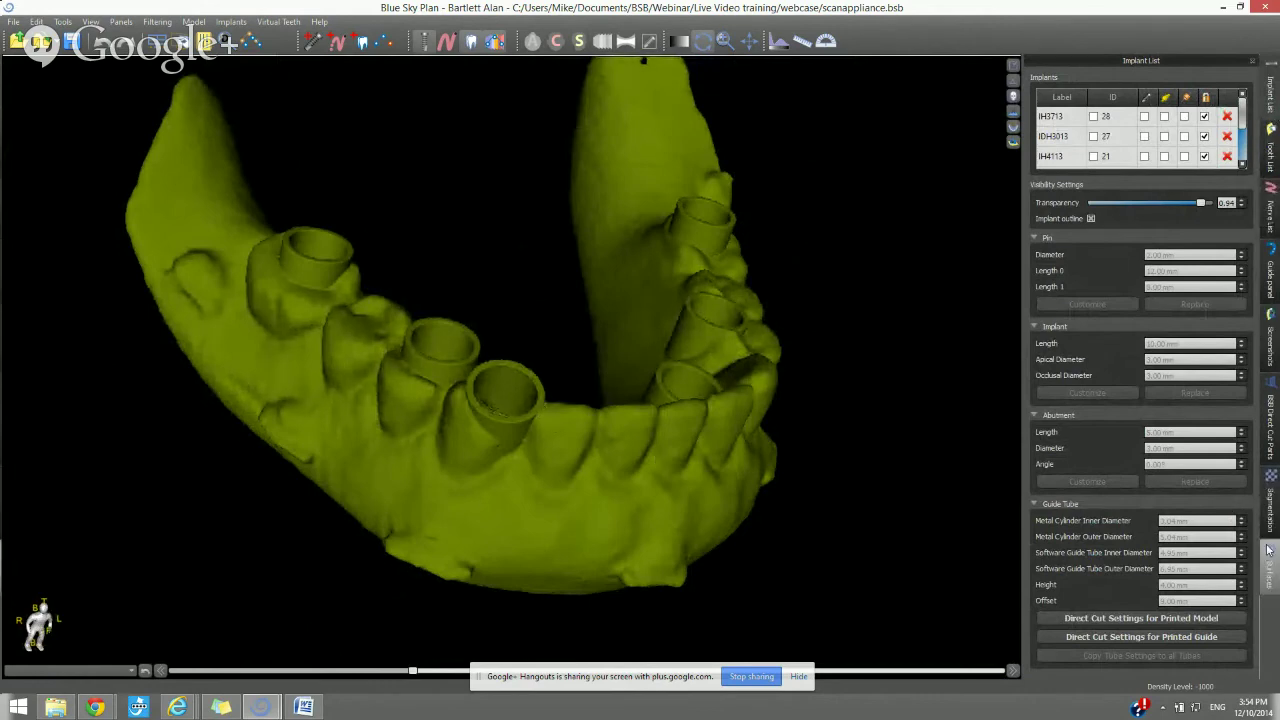
{"action": "left_click_drag", "start_coordinate": [838, 497], "coordinate": [668, 625]}
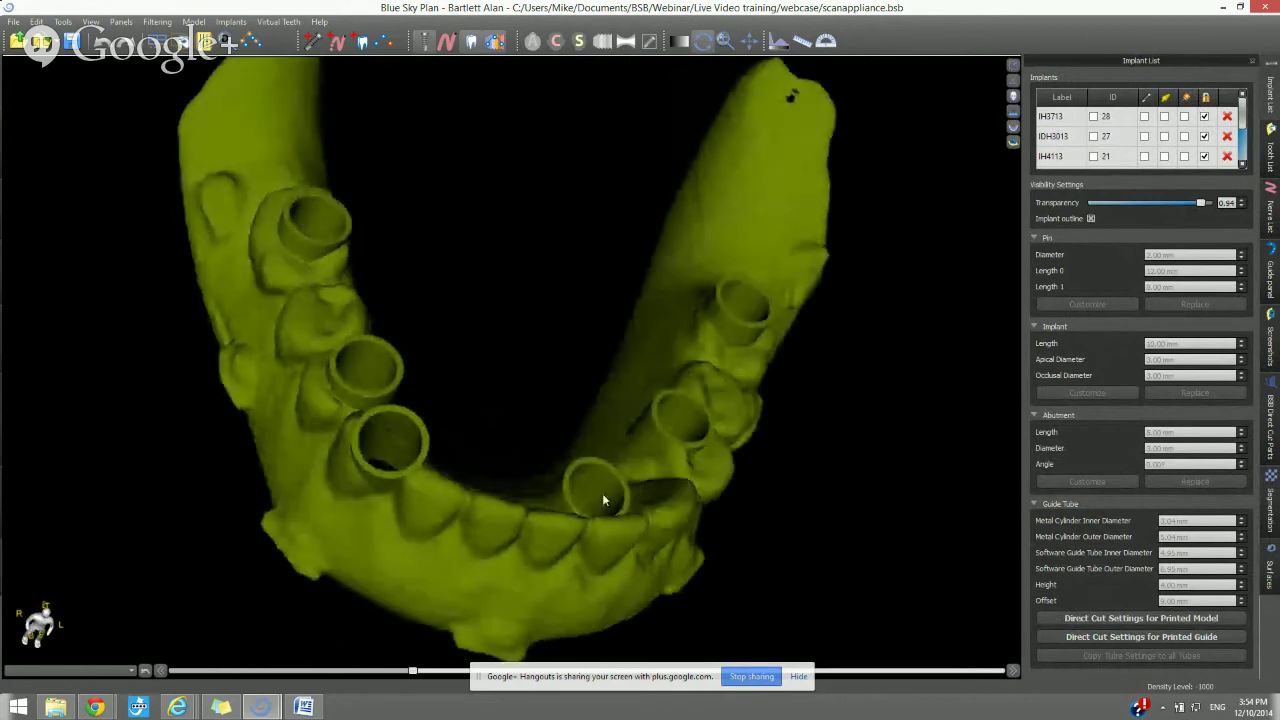
{"action": "left_click_drag", "start_coordinate": [621, 556], "coordinate": [545, 631]}
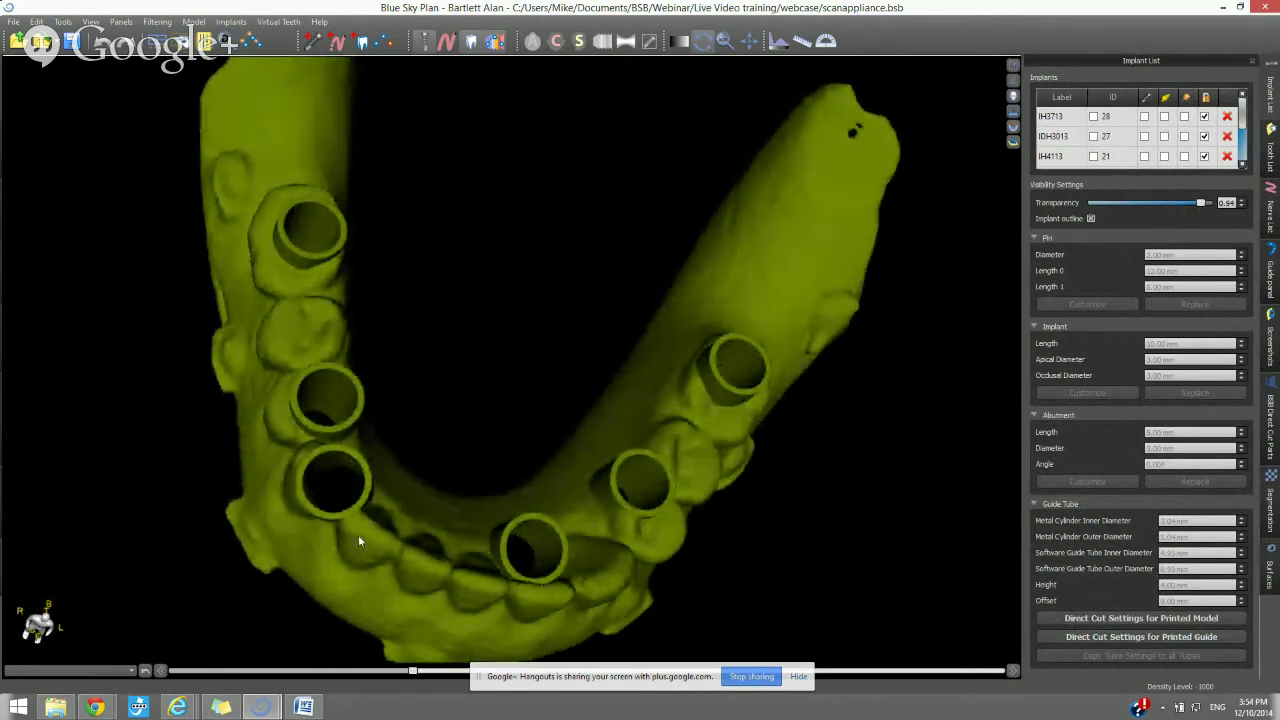
{"action": "left_click_drag", "start_coordinate": [473, 596], "coordinate": [544, 552]}
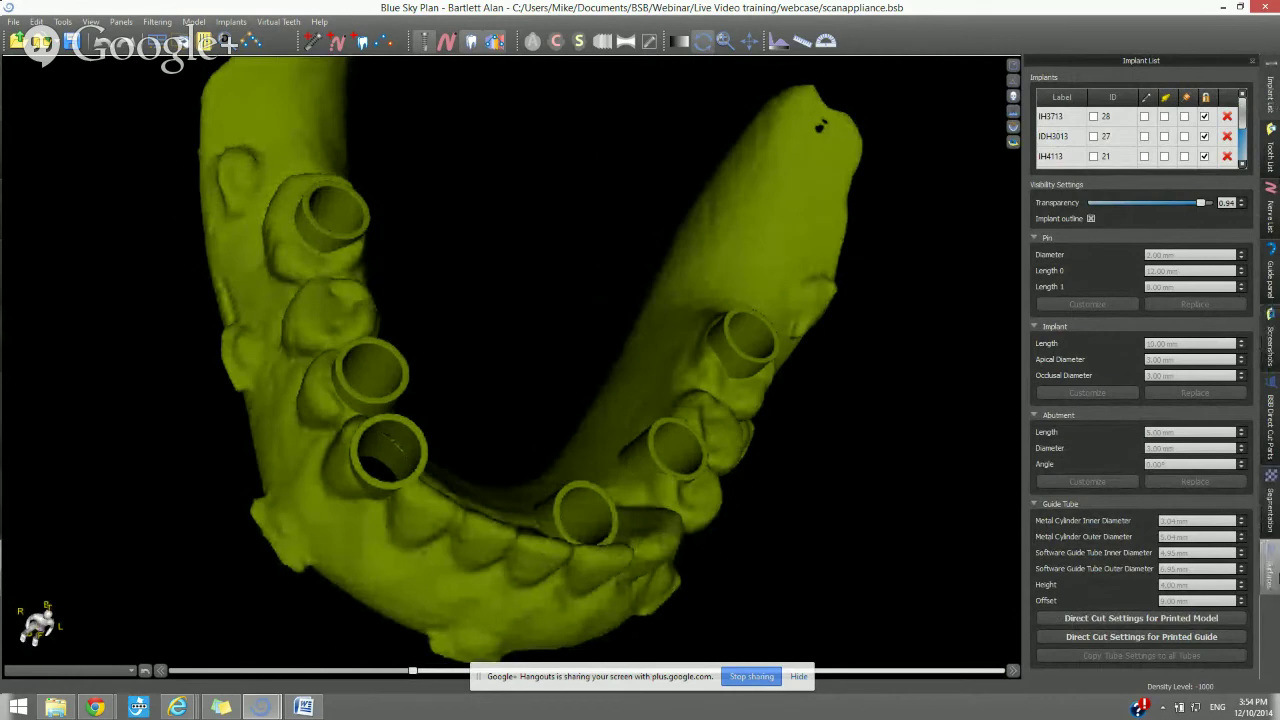
Set the Brush tool to the Surgical Guide with 18.60 mm diameter and 87% strength, and try it around the front guide tube
{"action": "left_click", "coordinate": [1270, 270]}
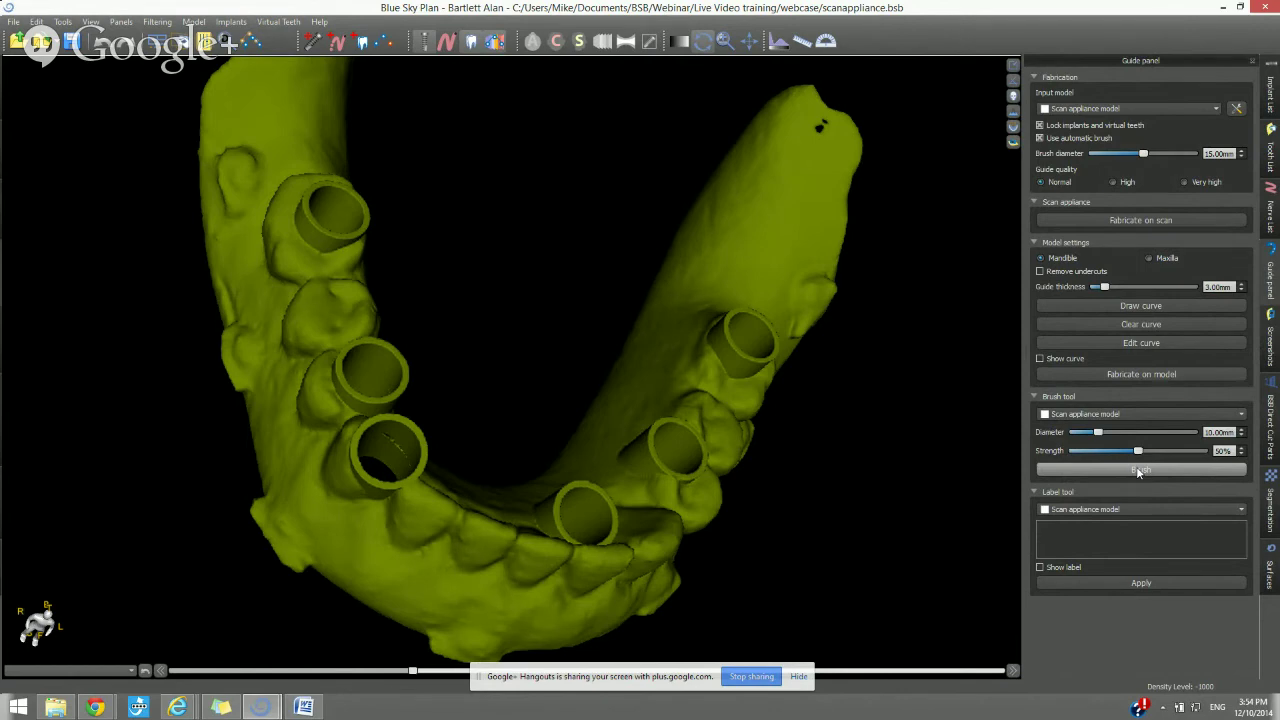
{"action": "left_click", "coordinate": [1138, 470]}
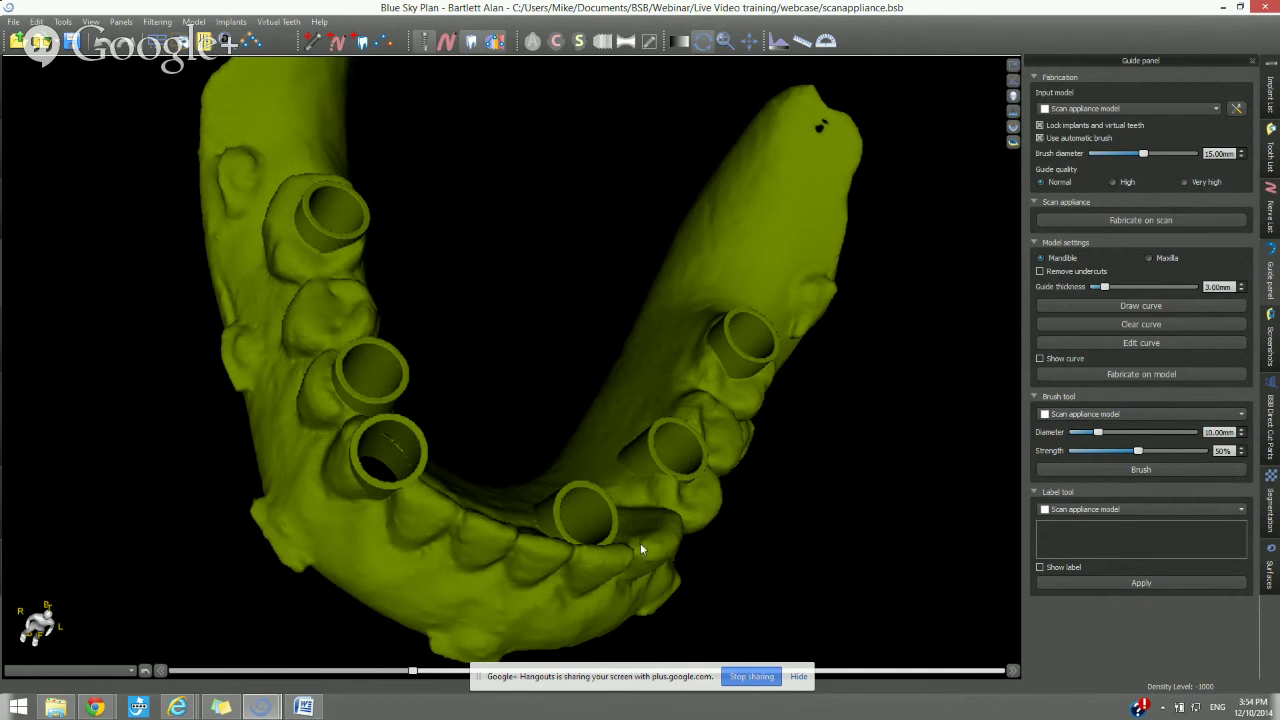
{"action": "left_click_drag", "start_coordinate": [641, 548], "coordinate": [522, 600]}
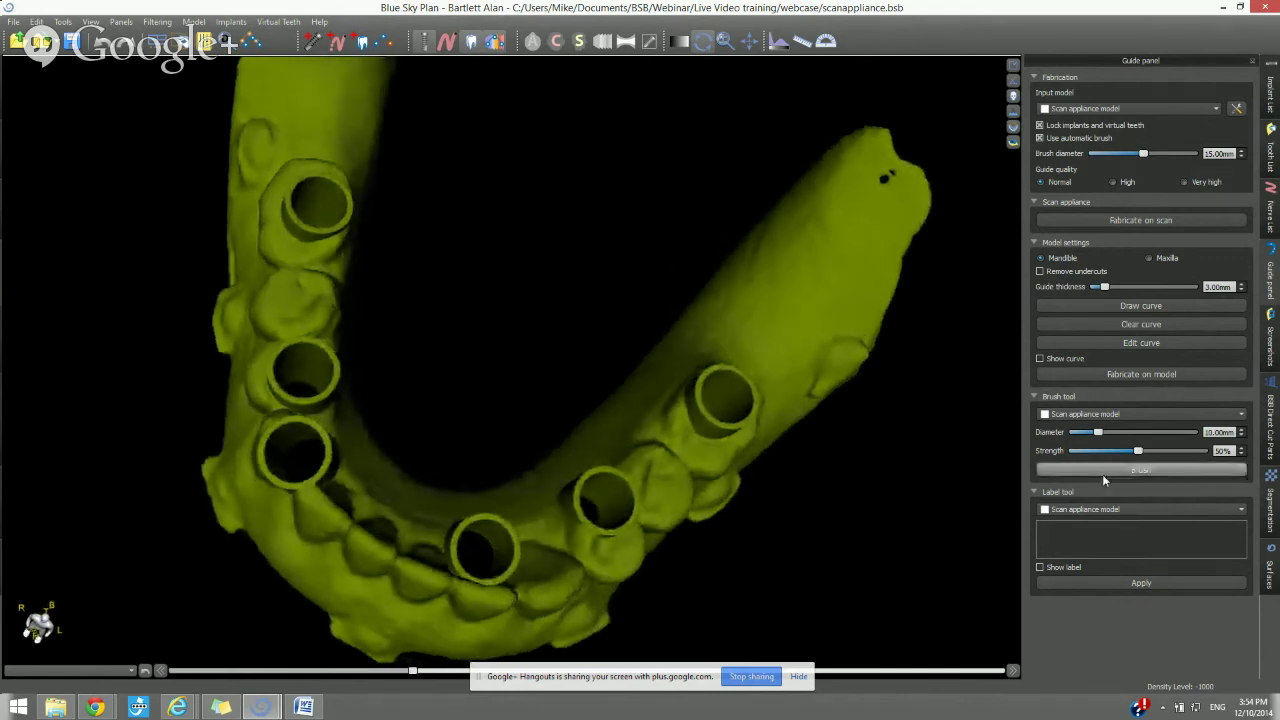
{"action": "left_click", "coordinate": [1092, 415]}
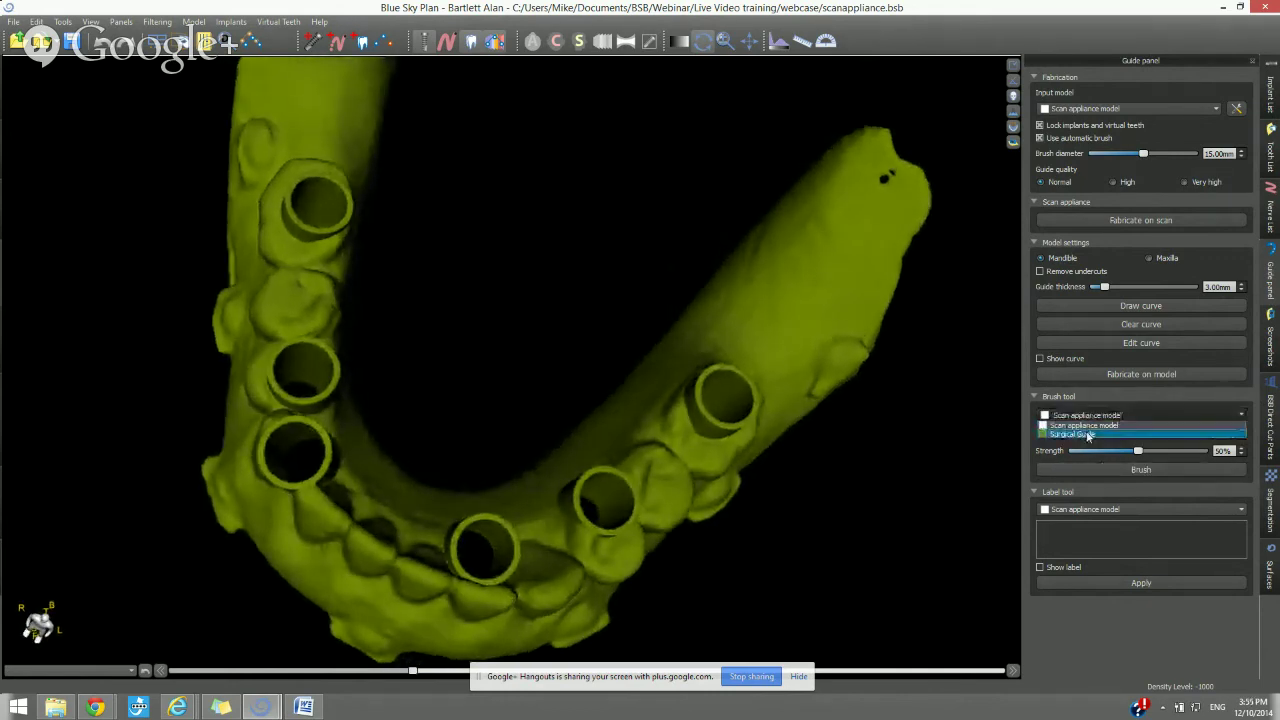
{"action": "left_click", "coordinate": [1088, 434]}
{"action": "mouse_move", "coordinate": [751, 517]}
{"action": "left_mouse_down"}
{"action": "mouse_move", "coordinate": [786, 546]}
{"action": "mouse_move", "coordinate": [960, 500]}
{"action": "left_mouse_up"}
{"action": "left_click_drag", "start_coordinate": [1137, 450], "coordinate": [1186, 450]}
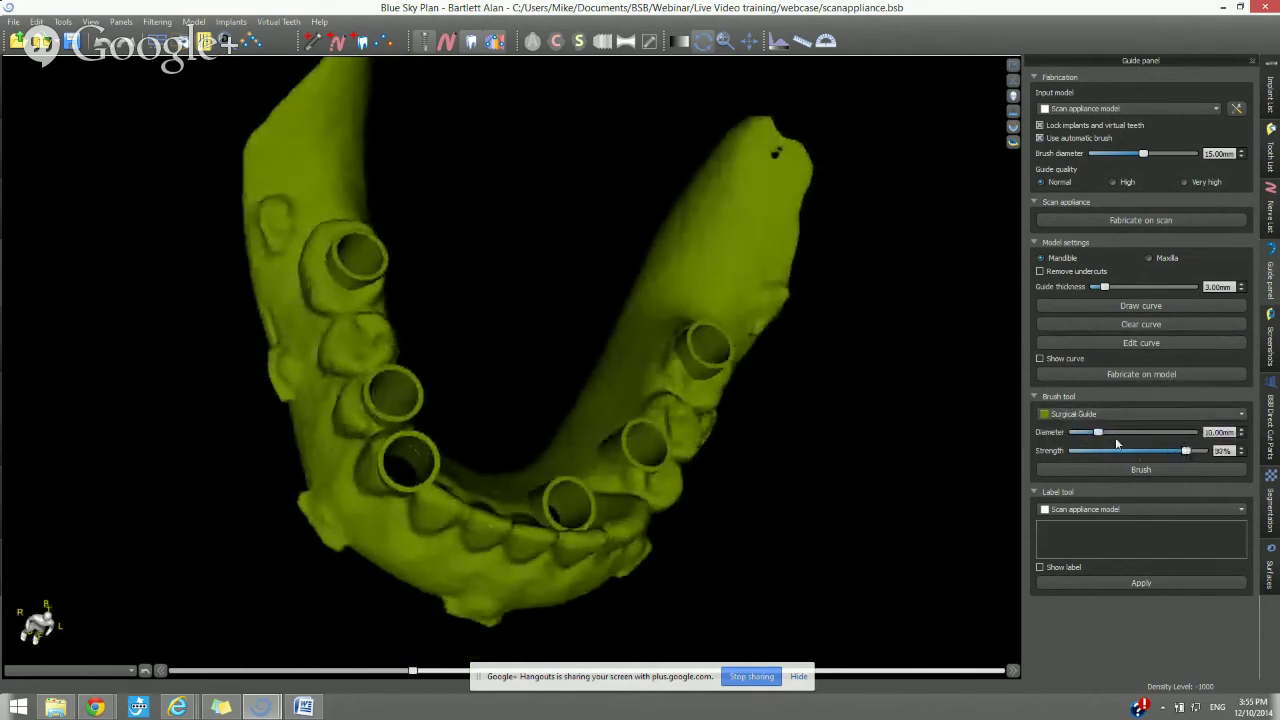
{"action": "left_click_drag", "start_coordinate": [1098, 432], "coordinate": [1138, 432]}
{"action": "left_click", "coordinate": [1141, 469]}
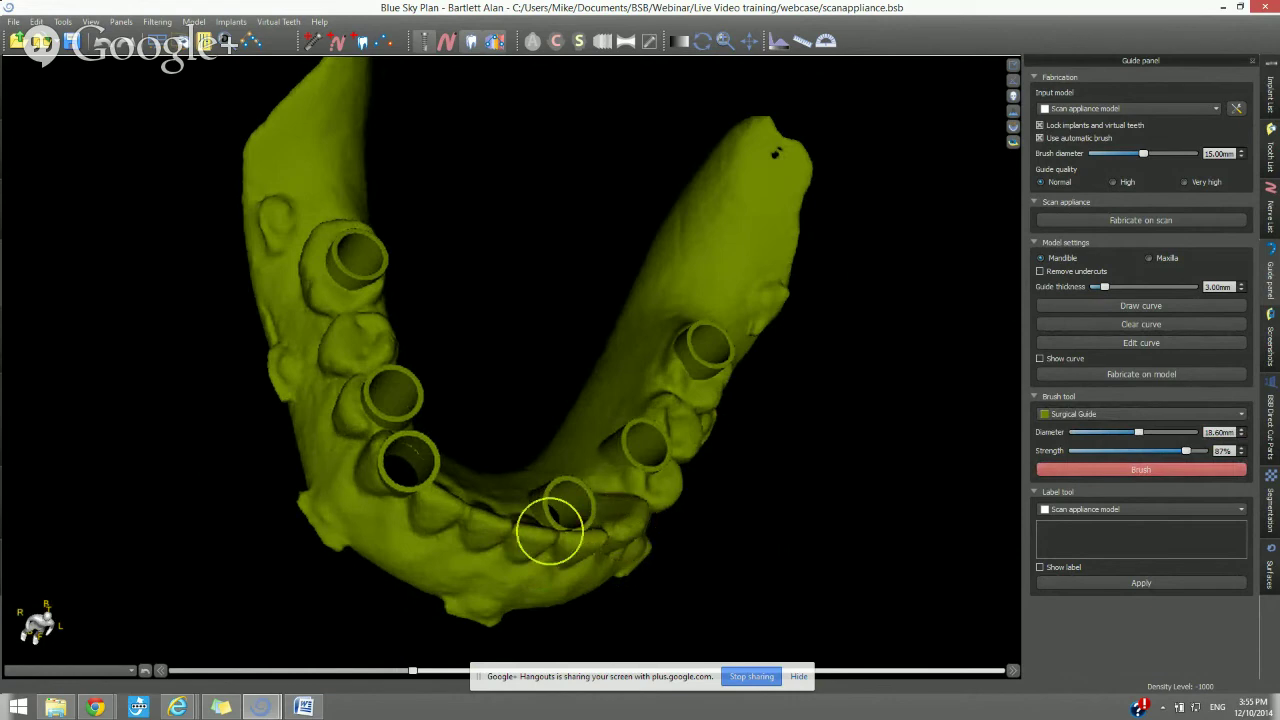
{"action": "right_click_drag", "start_coordinate": [543, 529], "coordinate": [629, 586]}
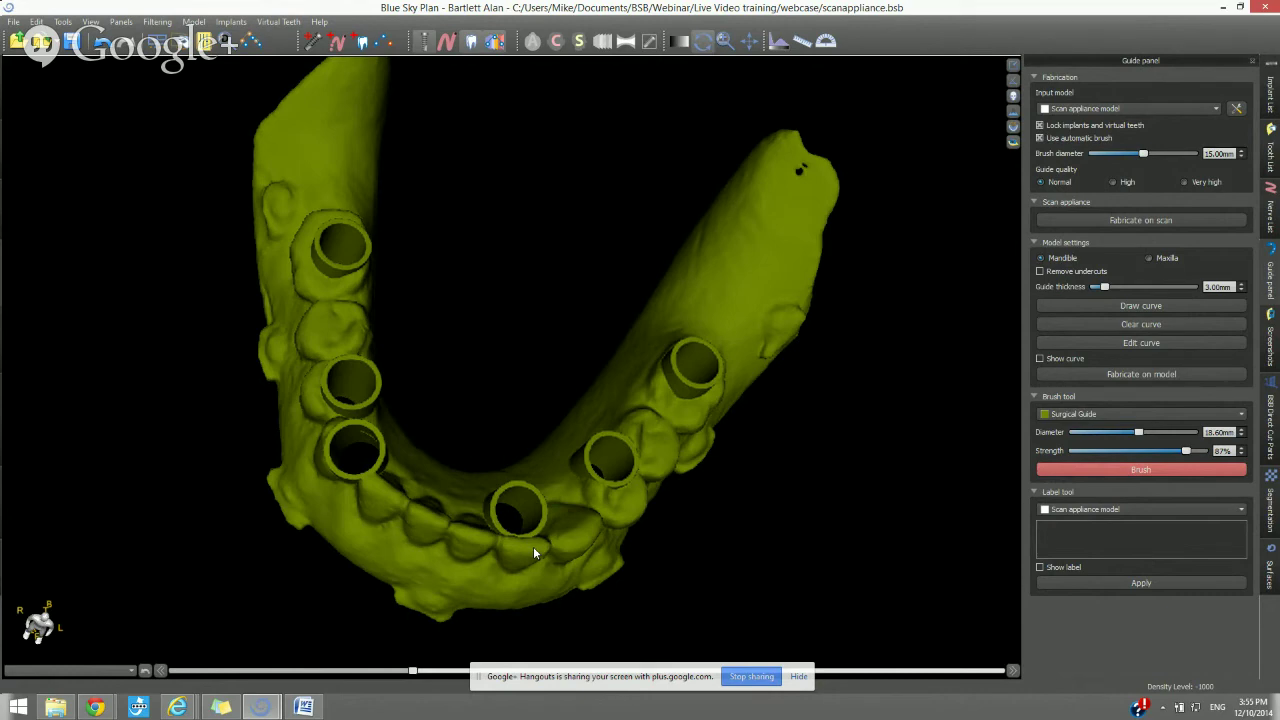
{"action": "left_click", "coordinate": [1073, 471]}
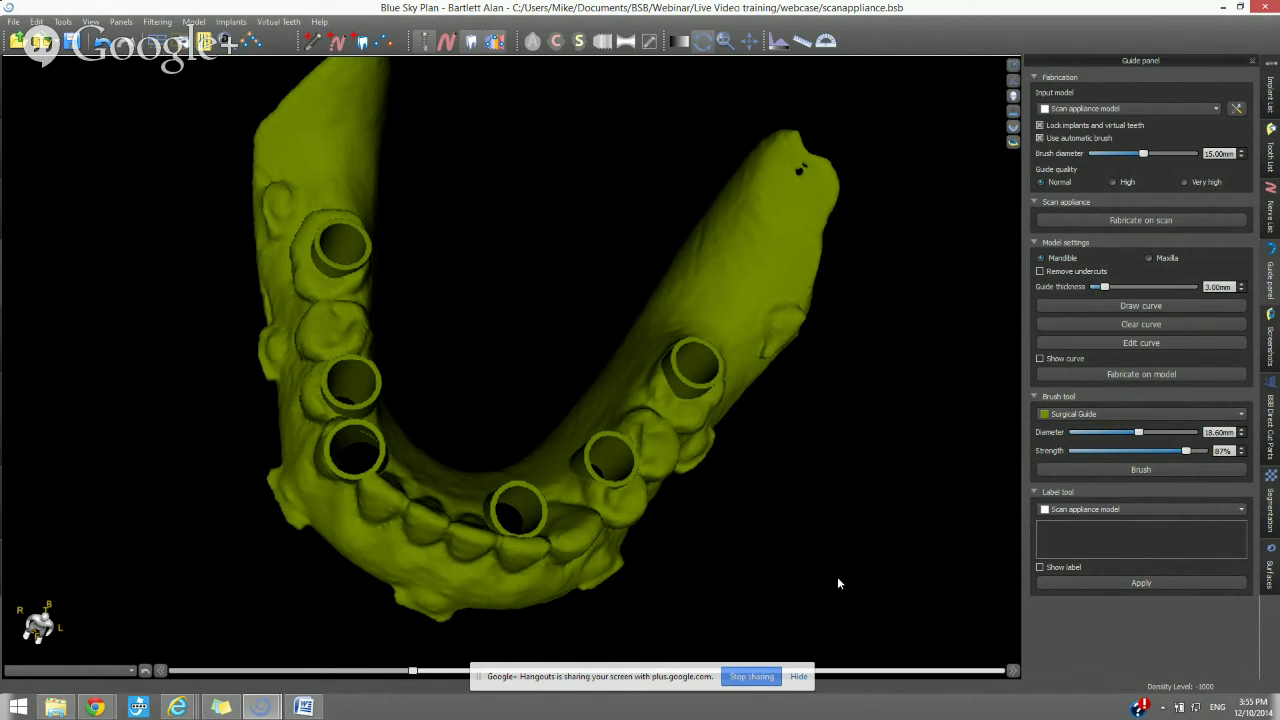
Choose Scan appliance model as the input model for fabricating the guide on the scan
{"action": "left_click", "coordinate": [1133, 108]}
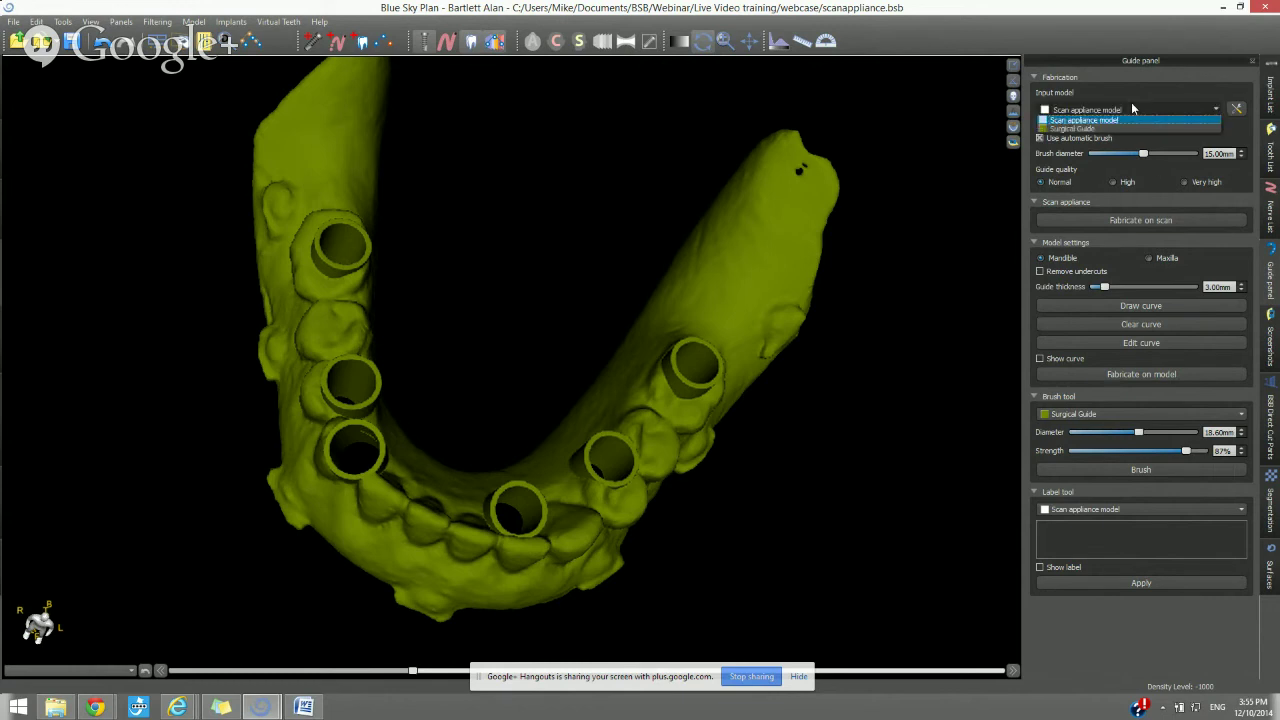
{"action": "left_click", "coordinate": [1100, 120]}
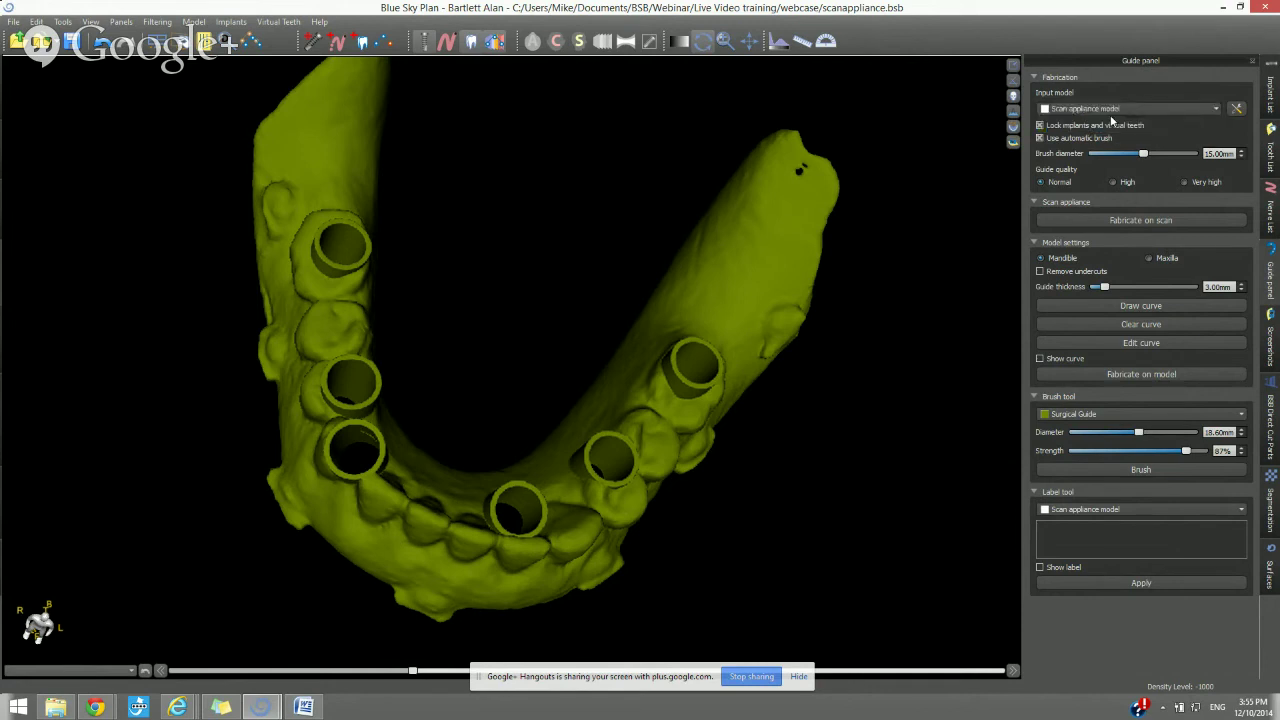
{"action": "left_click", "coordinate": [1099, 219]}
Switch to Internet Explorer and look through the resources on the Blue Sky Plan software page
{"action": "mouse_move", "coordinate": [178, 708]}
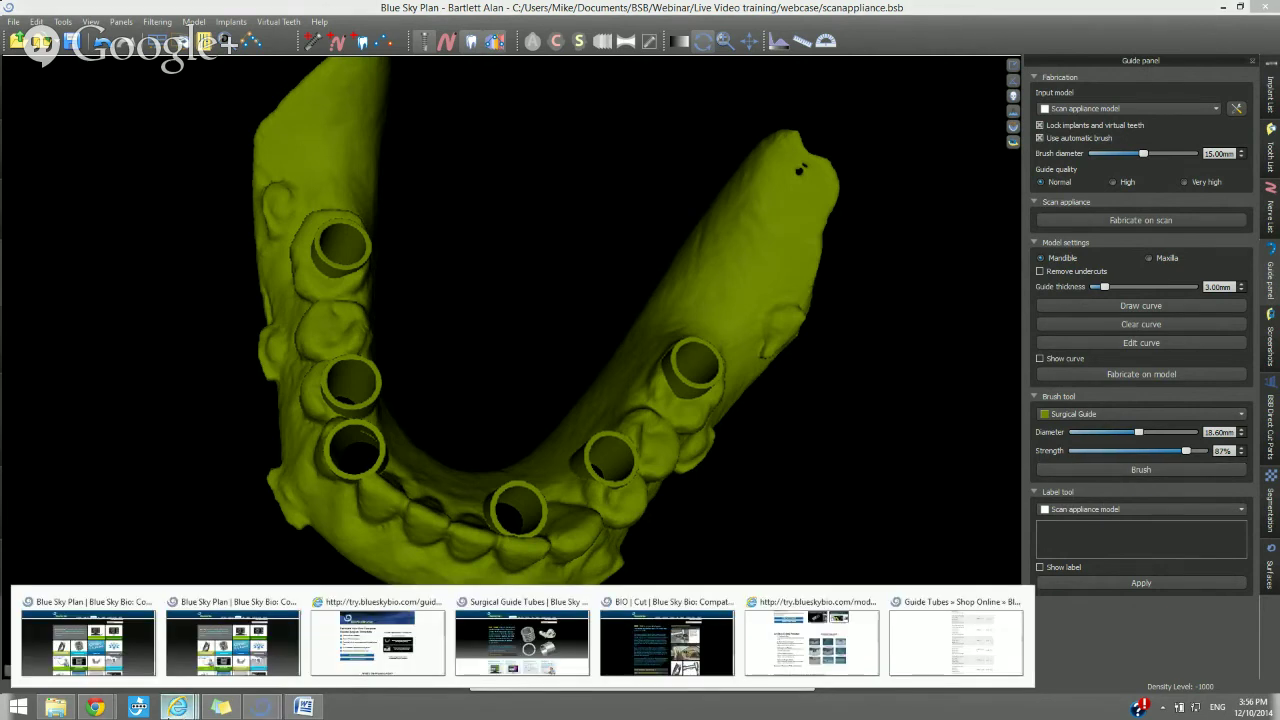
{"action": "left_click", "coordinate": [219, 687]}
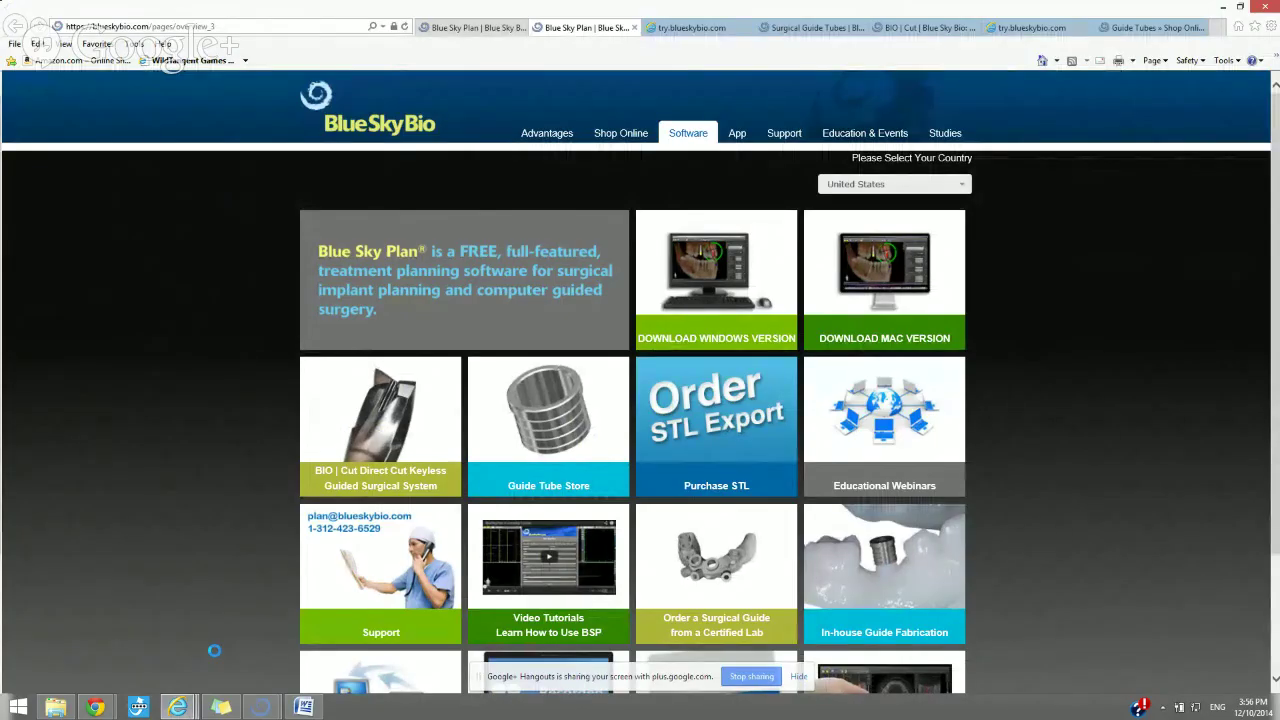
{"action": "scroll", "coordinate": [205, 640], "scroll_direction": "down", "scroll_amount": 2}
{"action": "scroll", "coordinate": [200, 640], "scroll_direction": "up", "scroll_amount": 1}
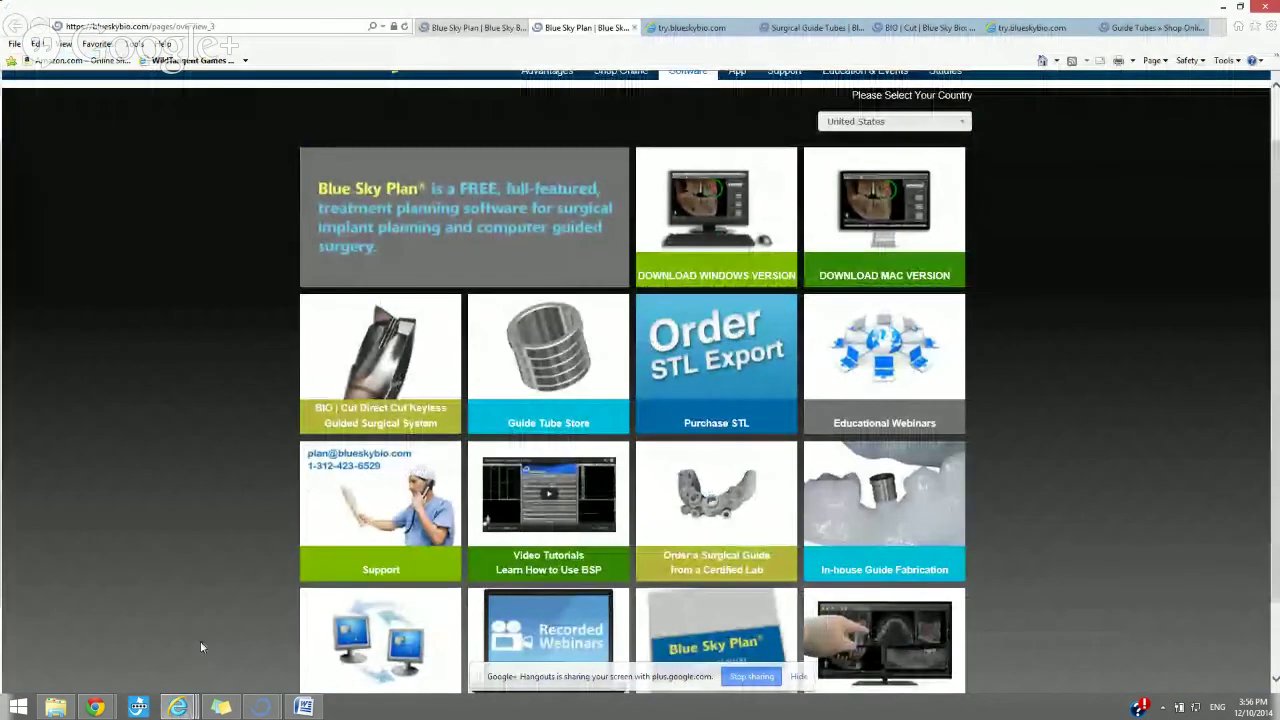
{"action": "scroll", "coordinate": [198, 650], "scroll_direction": "down", "scroll_amount": 1}
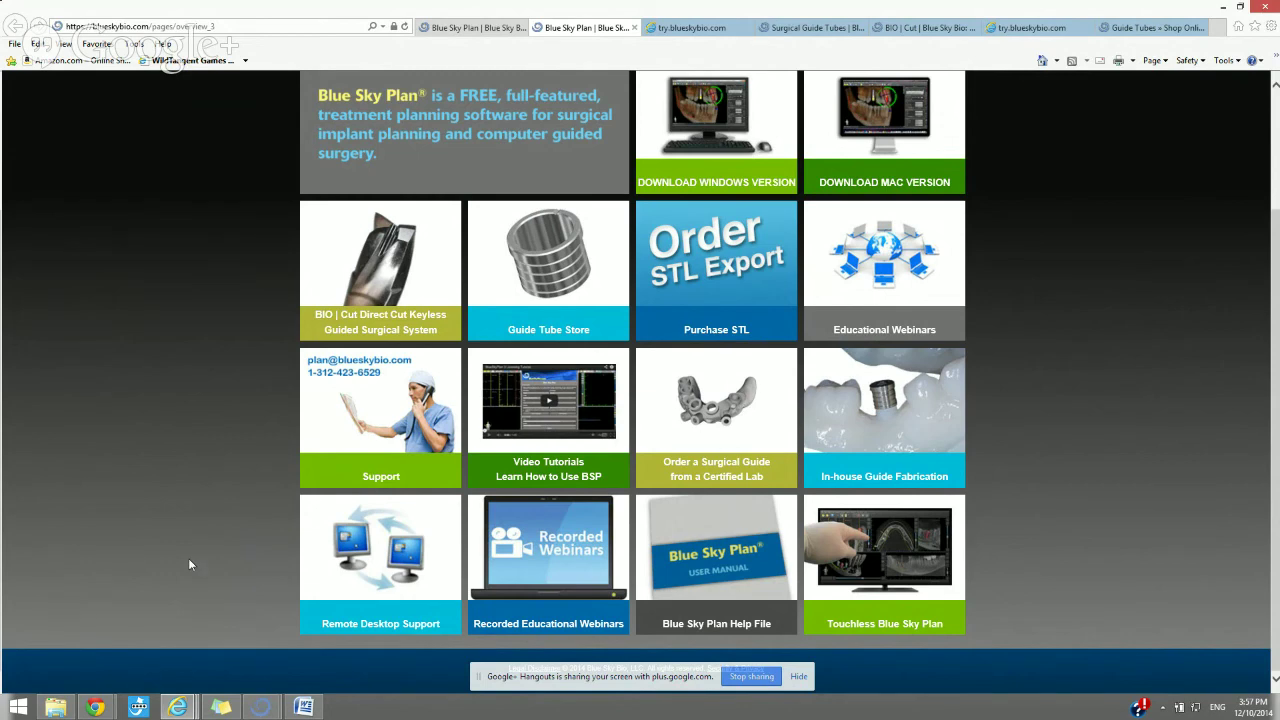
{"action": "scroll", "coordinate": [190, 564], "scroll_direction": "up", "scroll_amount": 1}
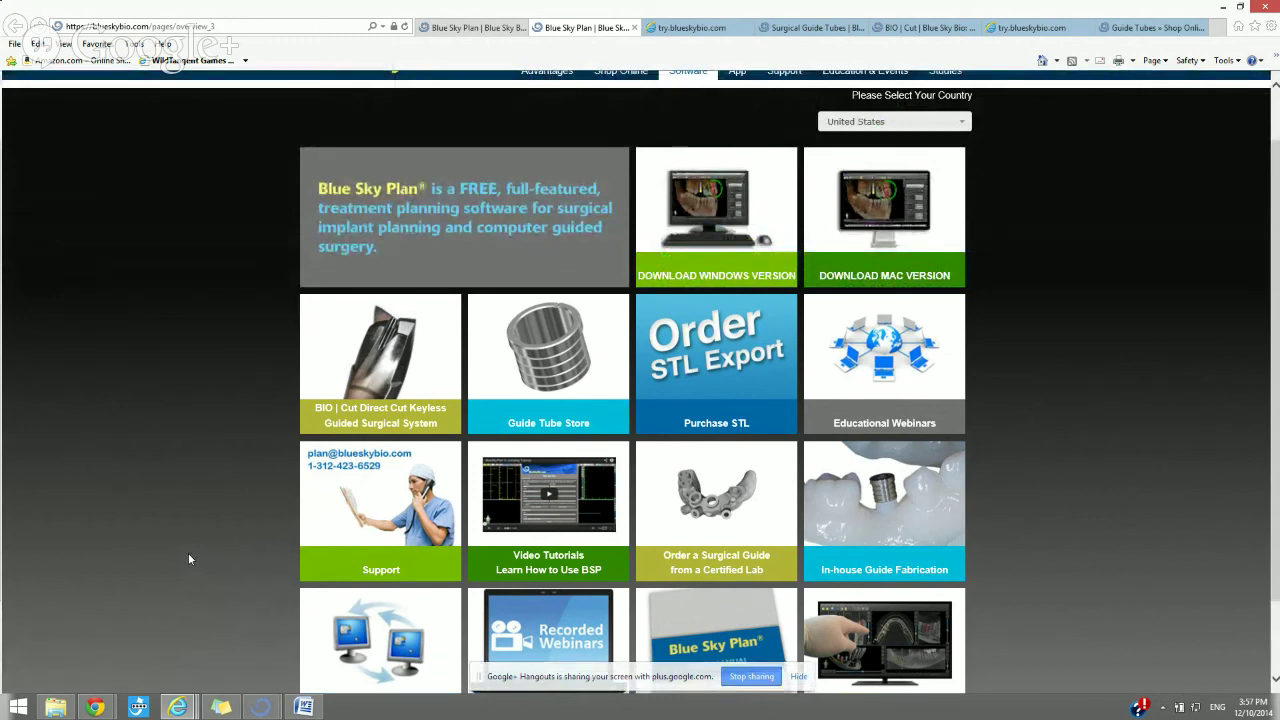
{"action": "scroll", "coordinate": [190, 560], "scroll_direction": "down", "scroll_amount": 1}
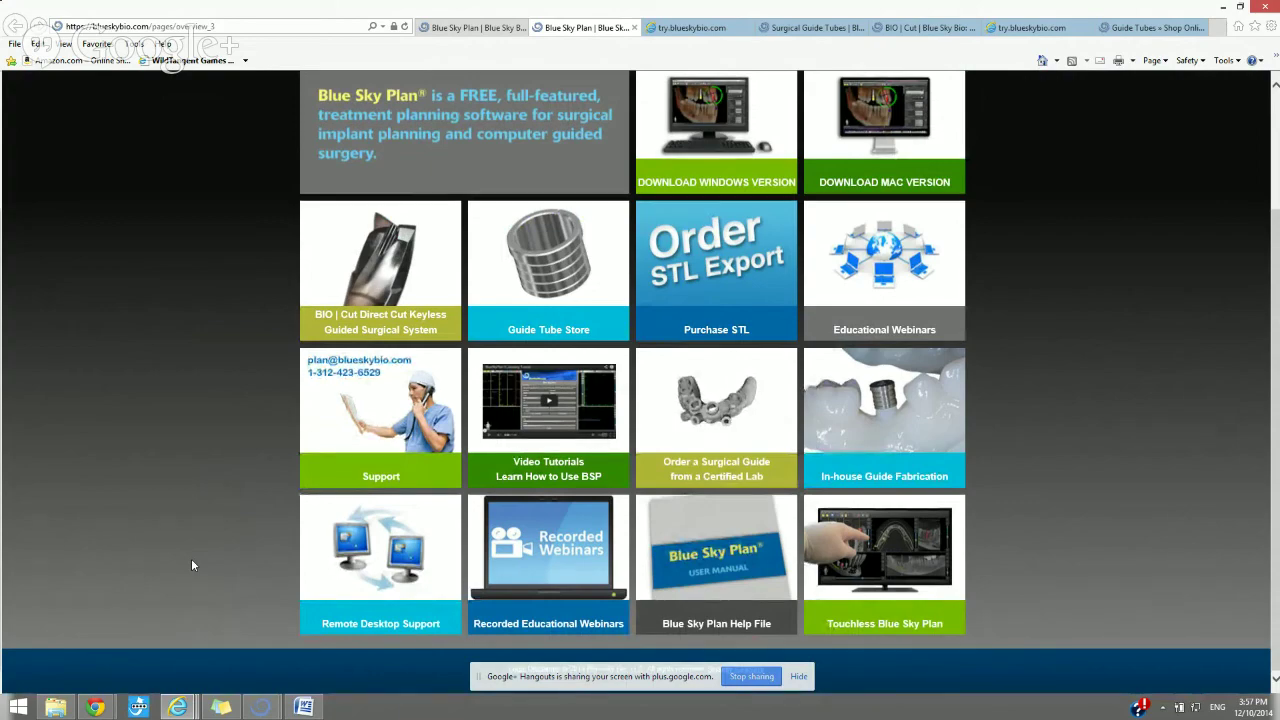
{"action": "scroll", "coordinate": [150, 558], "scroll_direction": "up", "scroll_amount": 1}
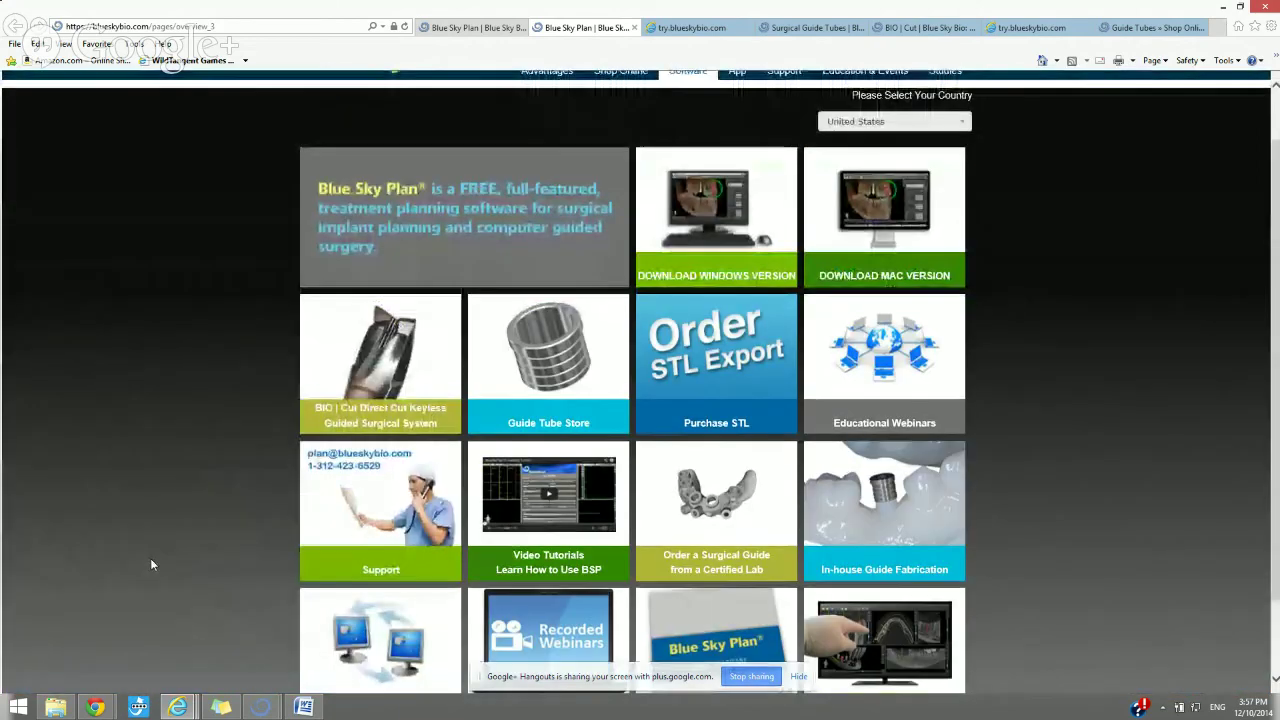
{"action": "scroll", "coordinate": [151, 558], "scroll_direction": "down", "scroll_amount": 1}
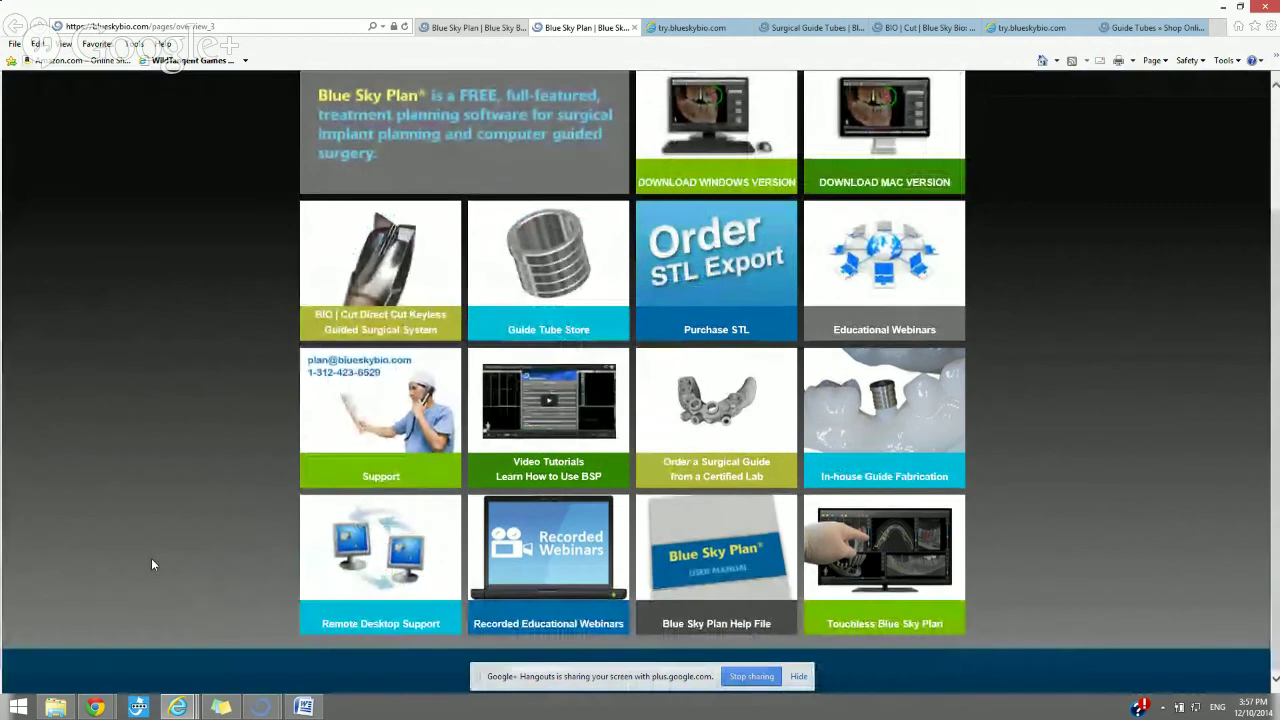
Open the In-house Guide Fabrication page and read the section on where the STL files can be printed
{"action": "left_click", "coordinate": [917, 426]}
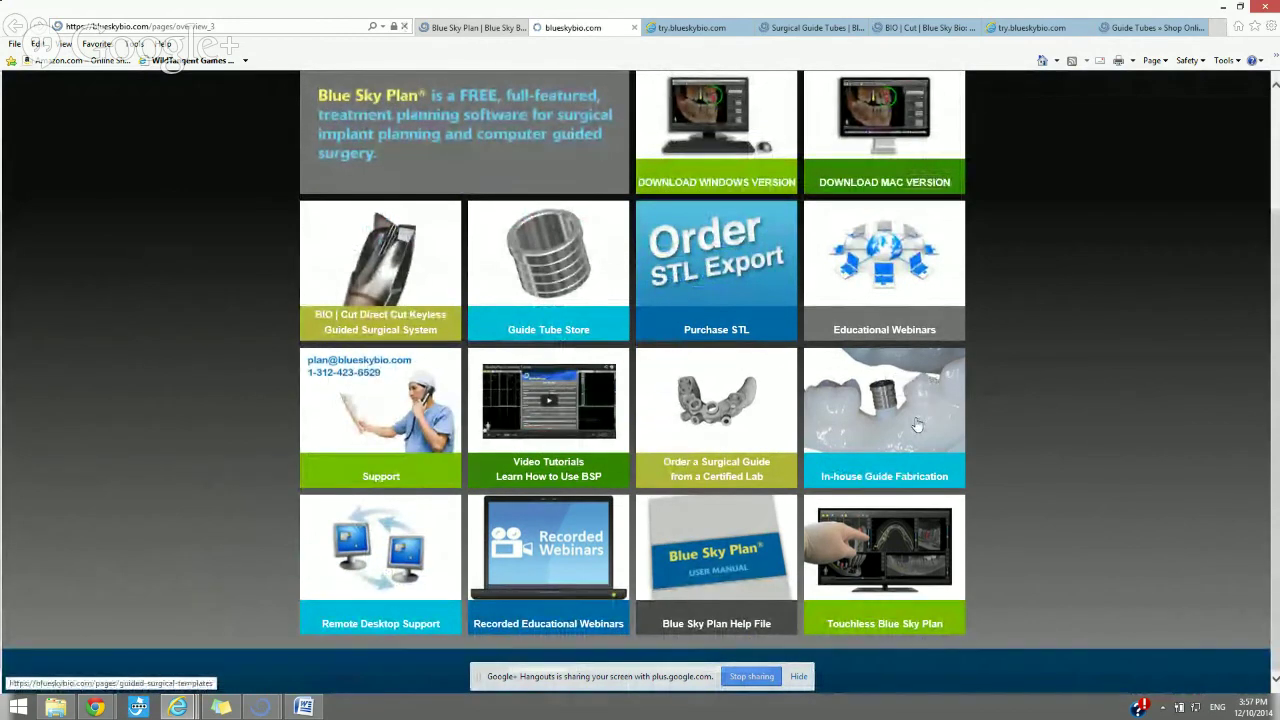
{"action": "scroll", "coordinate": [917, 425], "scroll_direction": "down", "scroll_amount": 1}
{"action": "scroll", "coordinate": [917, 425], "scroll_direction": "down", "scroll_amount": 8}
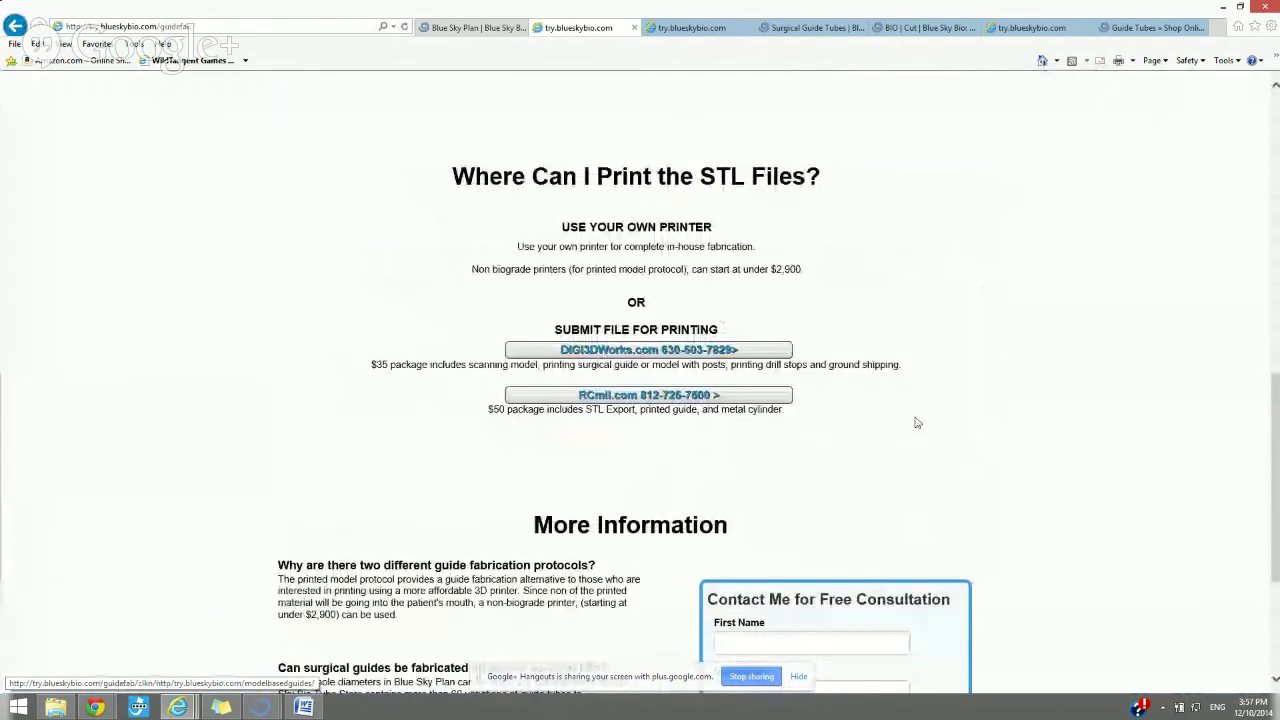
{"action": "scroll", "coordinate": [917, 423], "scroll_direction": "up", "scroll_amount": 1}
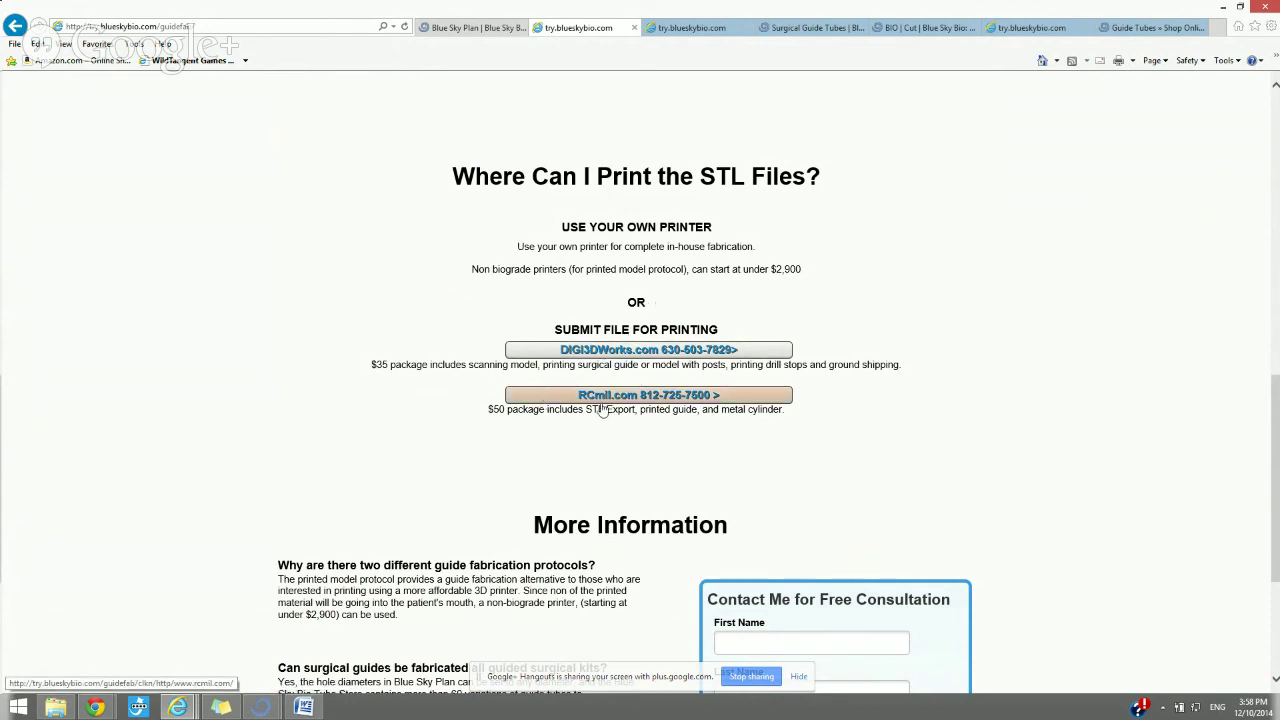
Open the STL export package order page from the guide fabrication page and look over the STL Case Export packages
{"action": "scroll", "coordinate": [607, 408], "scroll_direction": "up", "scroll_amount": 6}
{"action": "scroll", "coordinate": [601, 408], "scroll_direction": "up", "scroll_amount": 2}
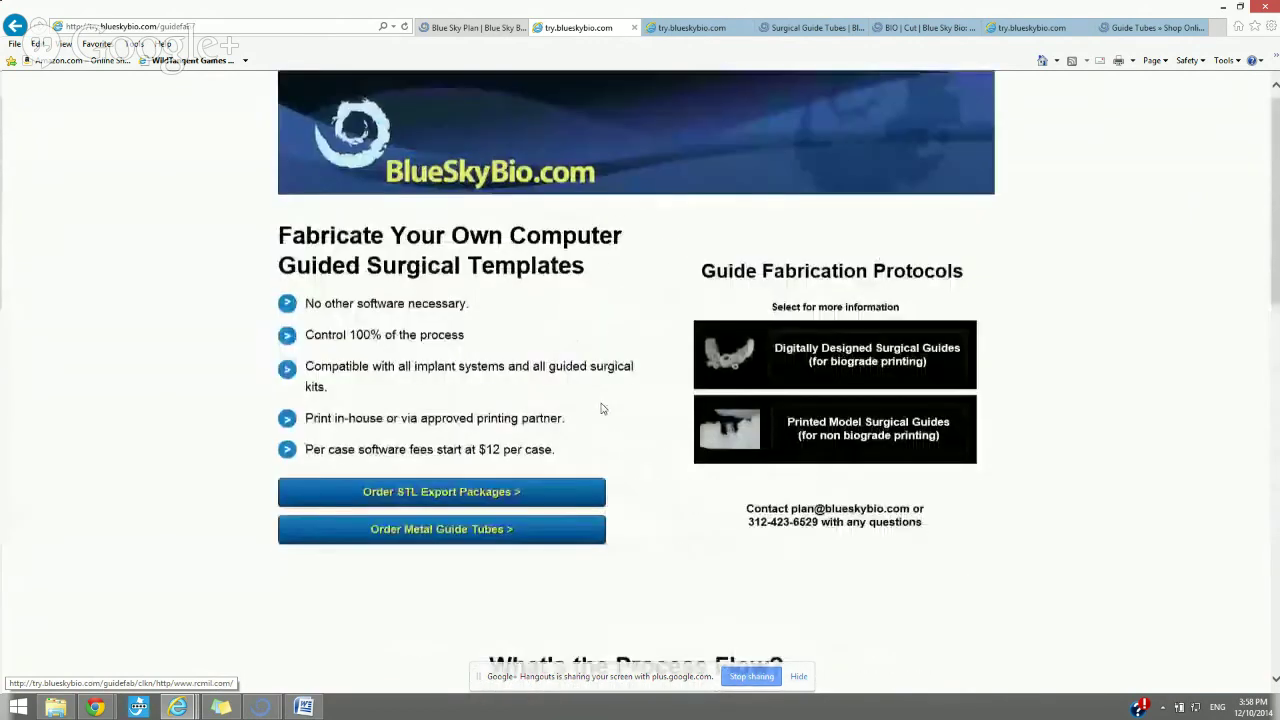
{"action": "scroll", "coordinate": [600, 414], "scroll_direction": "down", "scroll_amount": 1}
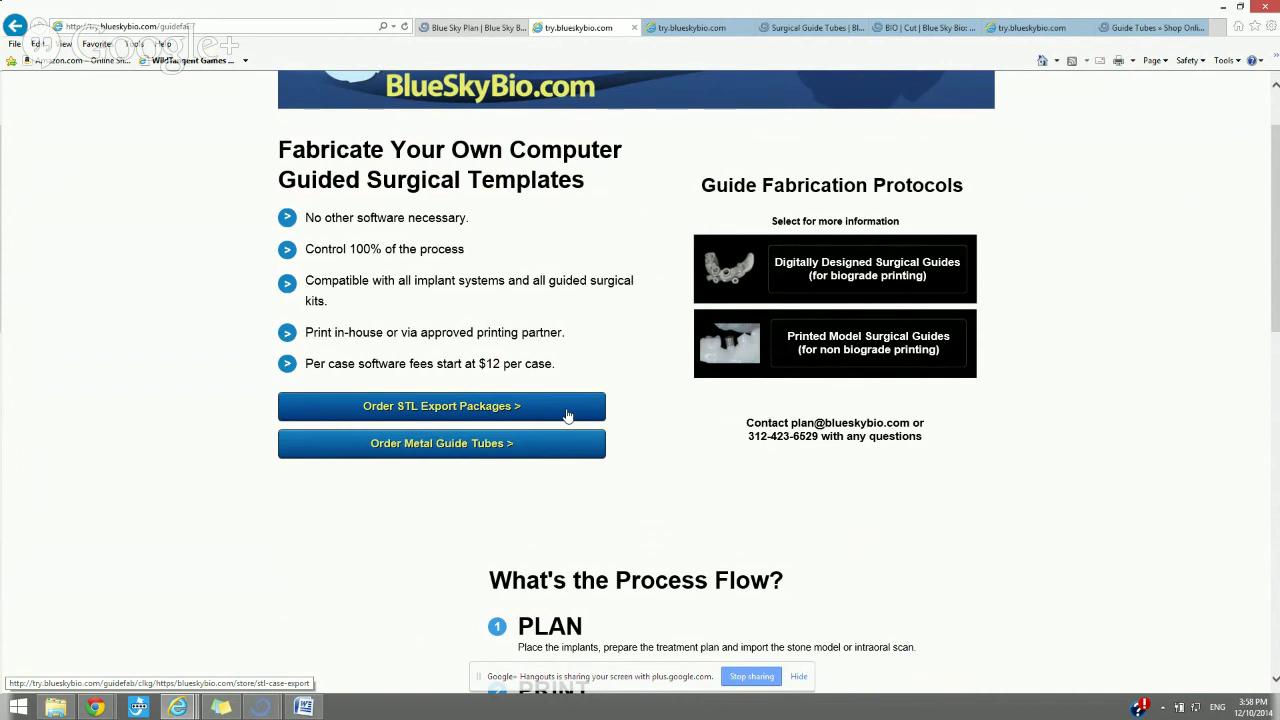
{"action": "left_click", "coordinate": [567, 415]}
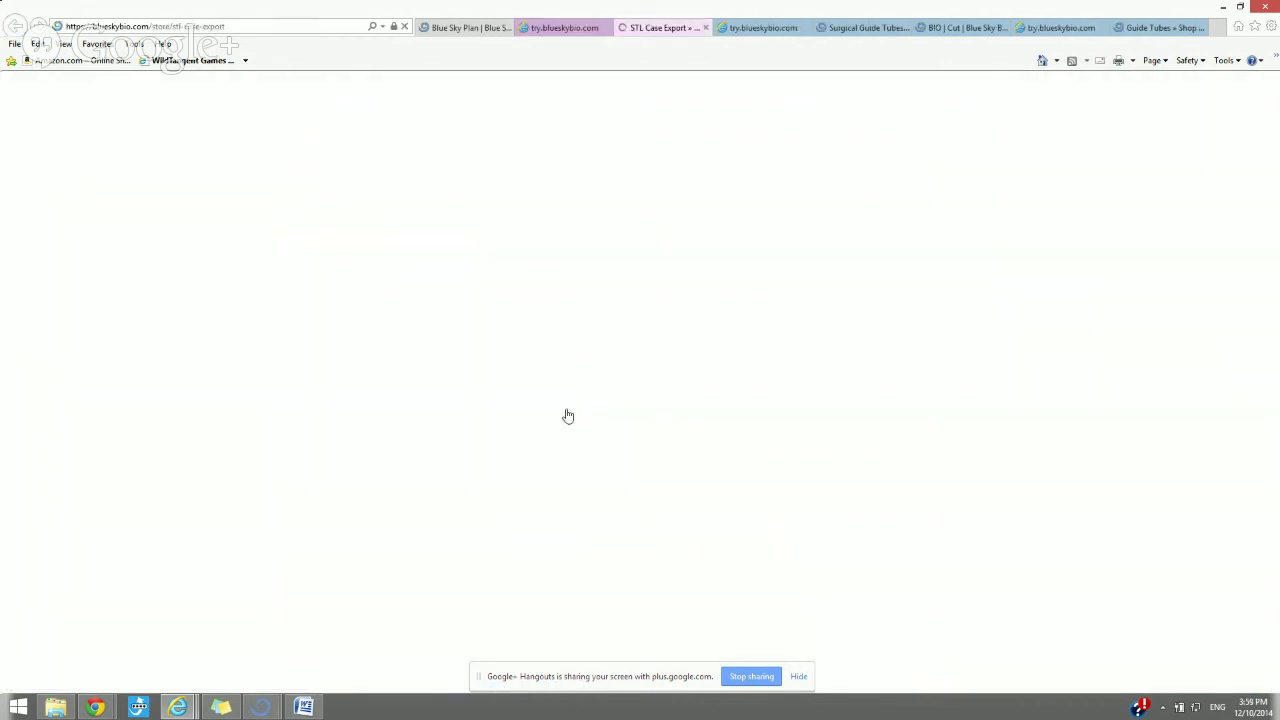
{"action": "scroll", "coordinate": [530, 460], "scroll_direction": "down", "scroll_amount": 3}
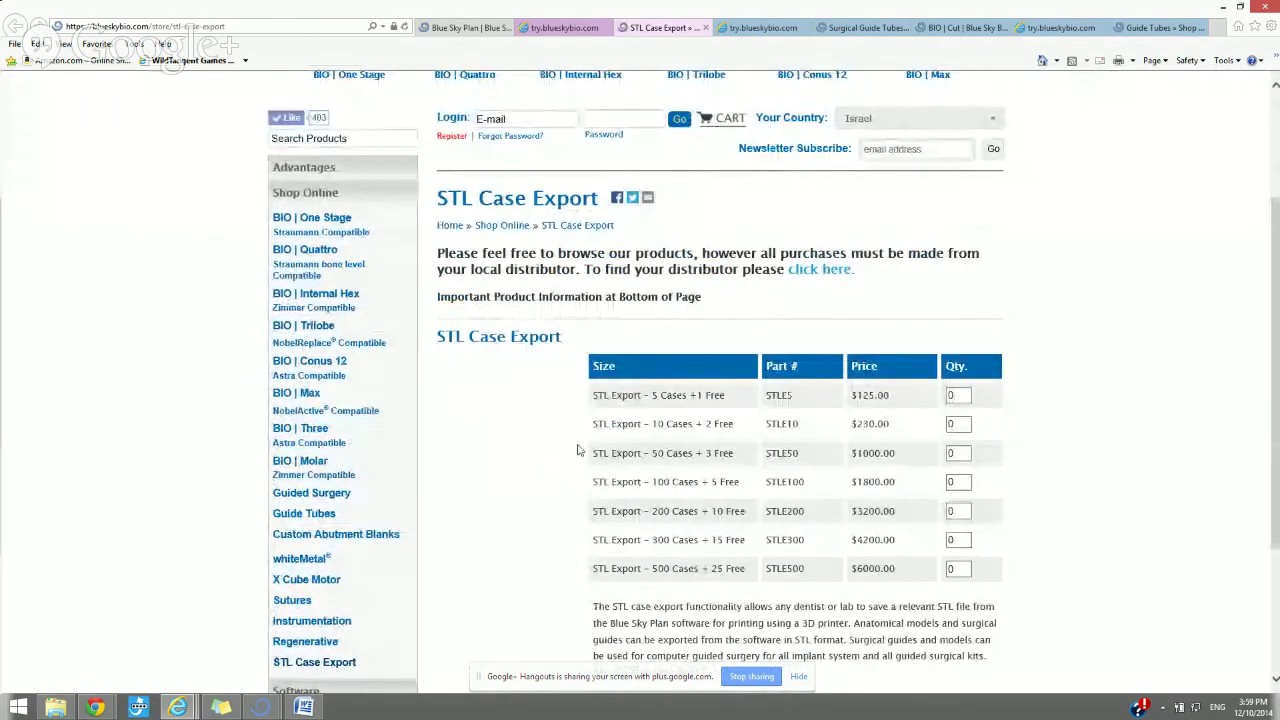
{"action": "scroll", "coordinate": [600, 455], "scroll_direction": "up", "scroll_amount": 2}
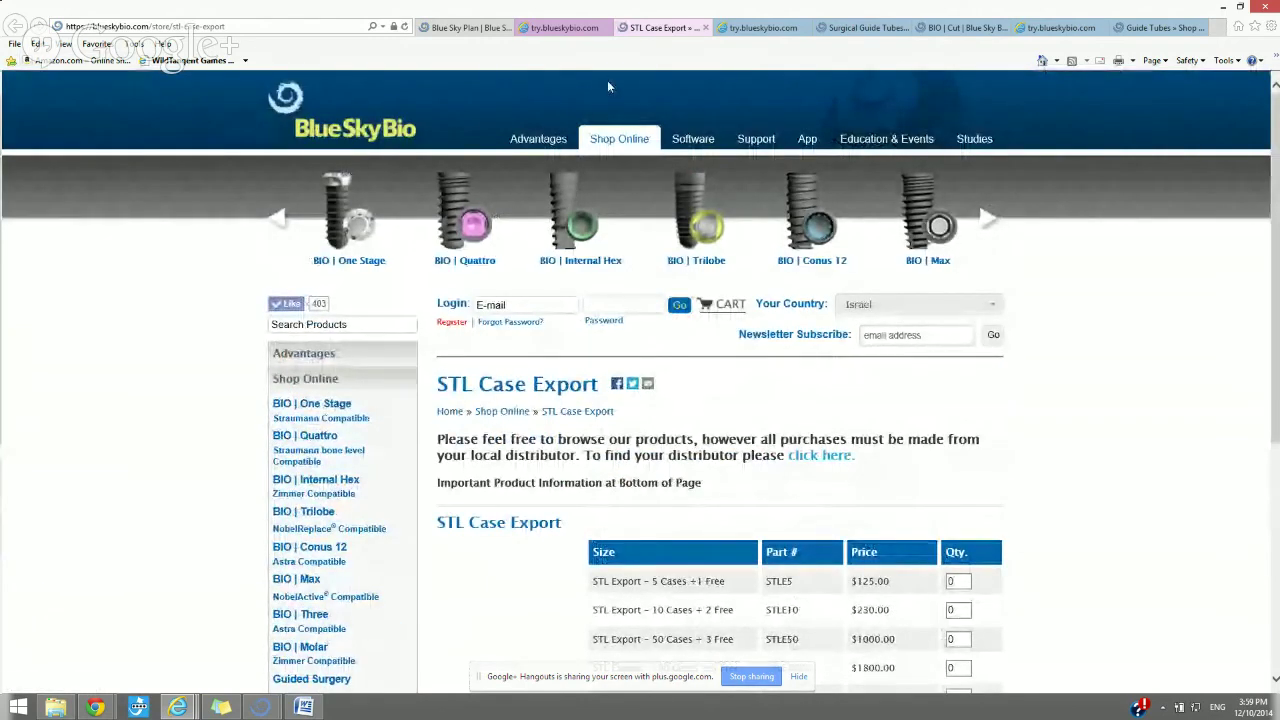
Return to the guide fabrication page and review its protocols, ordering options and process flow
{"action": "left_click", "coordinate": [552, 30]}
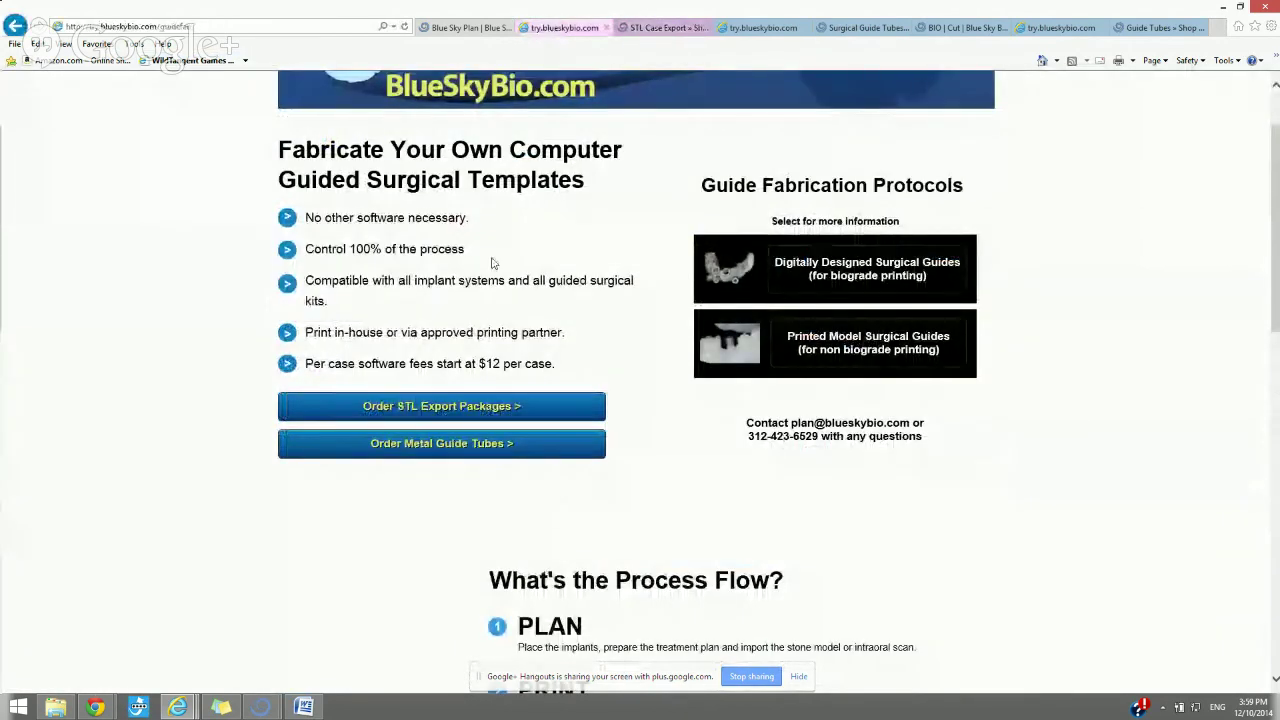
{"action": "scroll", "coordinate": [494, 263], "scroll_direction": "up", "scroll_amount": 1}
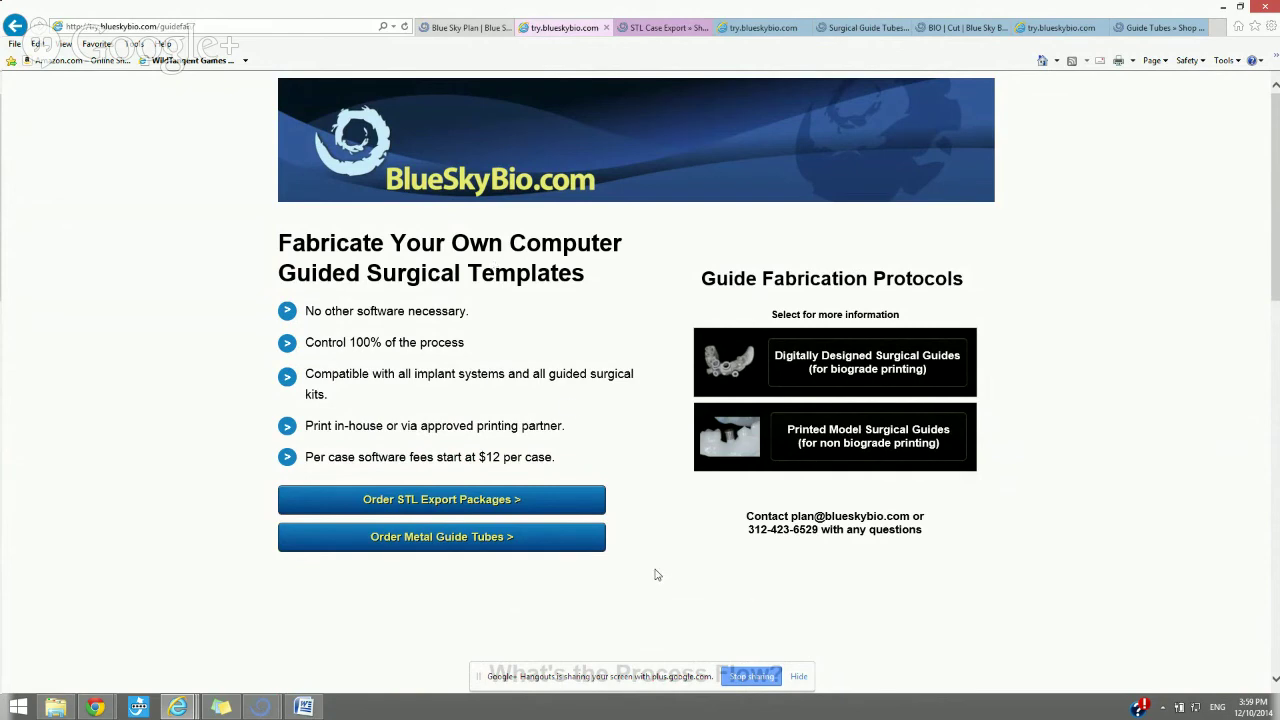
{"action": "scroll", "coordinate": [657, 575], "scroll_direction": "down", "scroll_amount": 2}
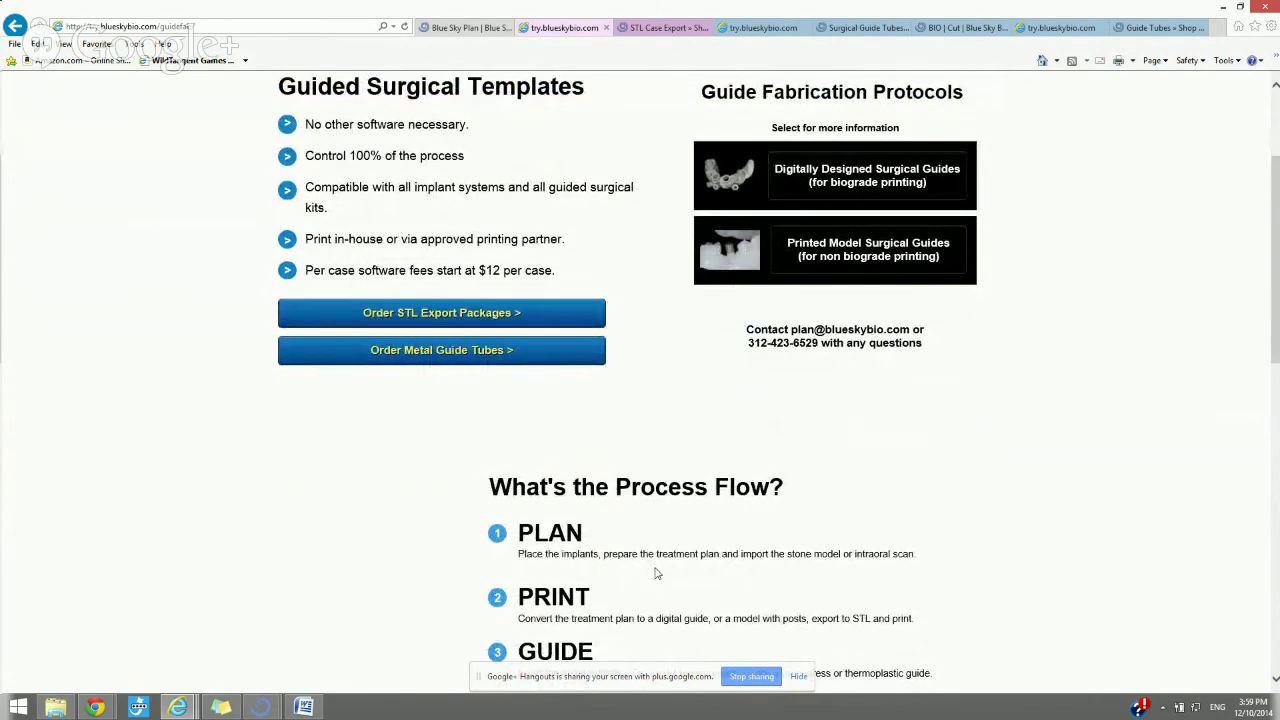
{"action": "scroll", "coordinate": [657, 573], "scroll_direction": "up", "scroll_amount": 2}
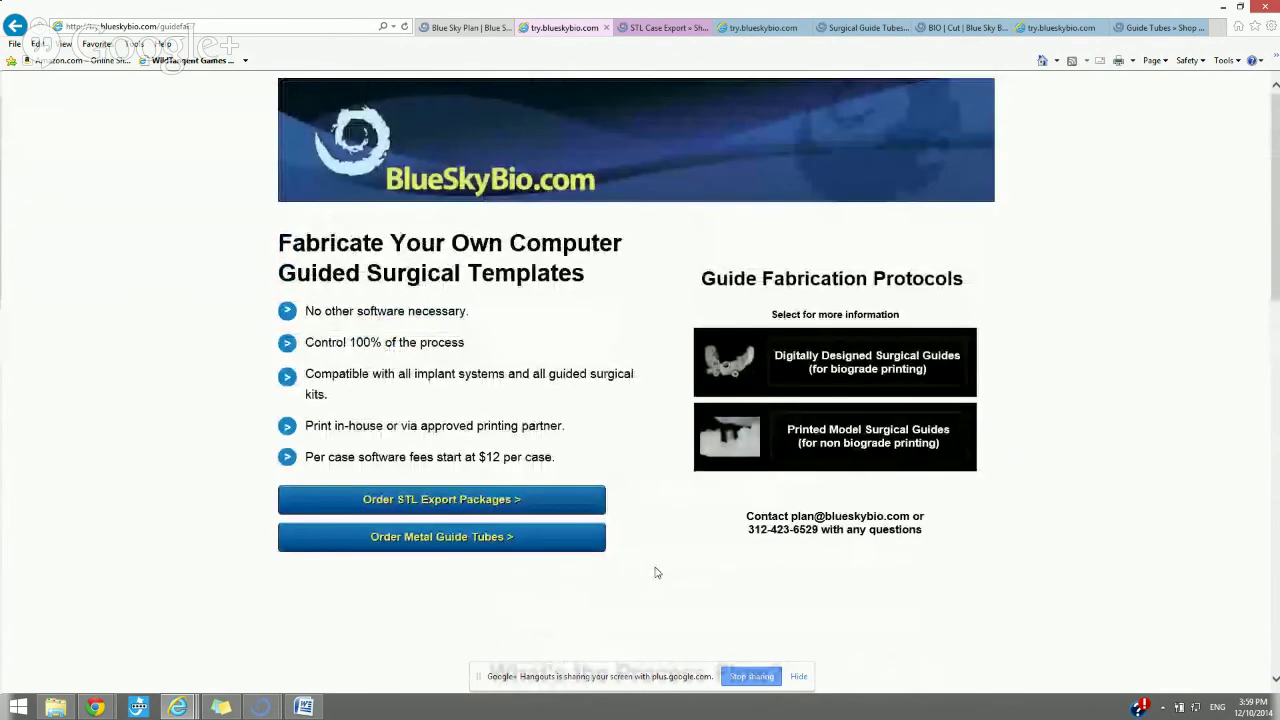
Go from the Blue Sky Bio home page to the Software overview and look through its resource tiles
{"action": "left_click", "coordinate": [636, 38]}
{"action": "left_click", "coordinate": [488, 37]}
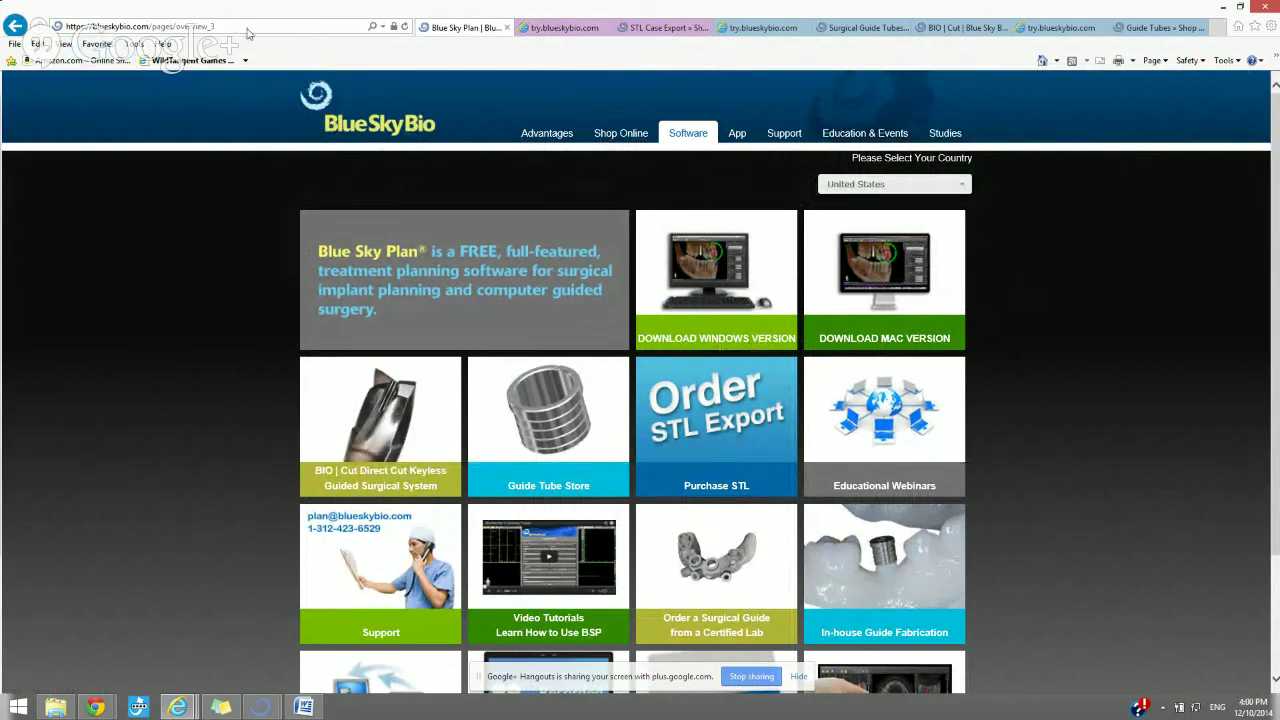
{"action": "left_click", "coordinate": [367, 130]}
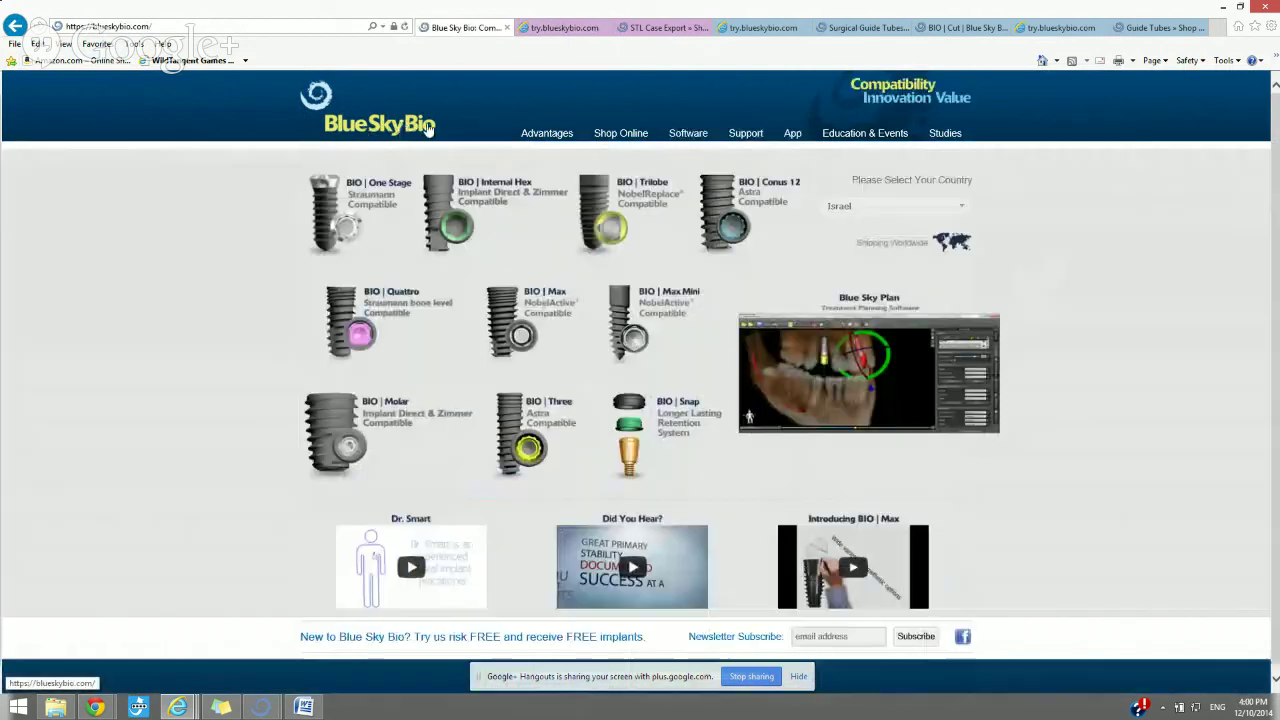
{"action": "left_click", "coordinate": [673, 139]}
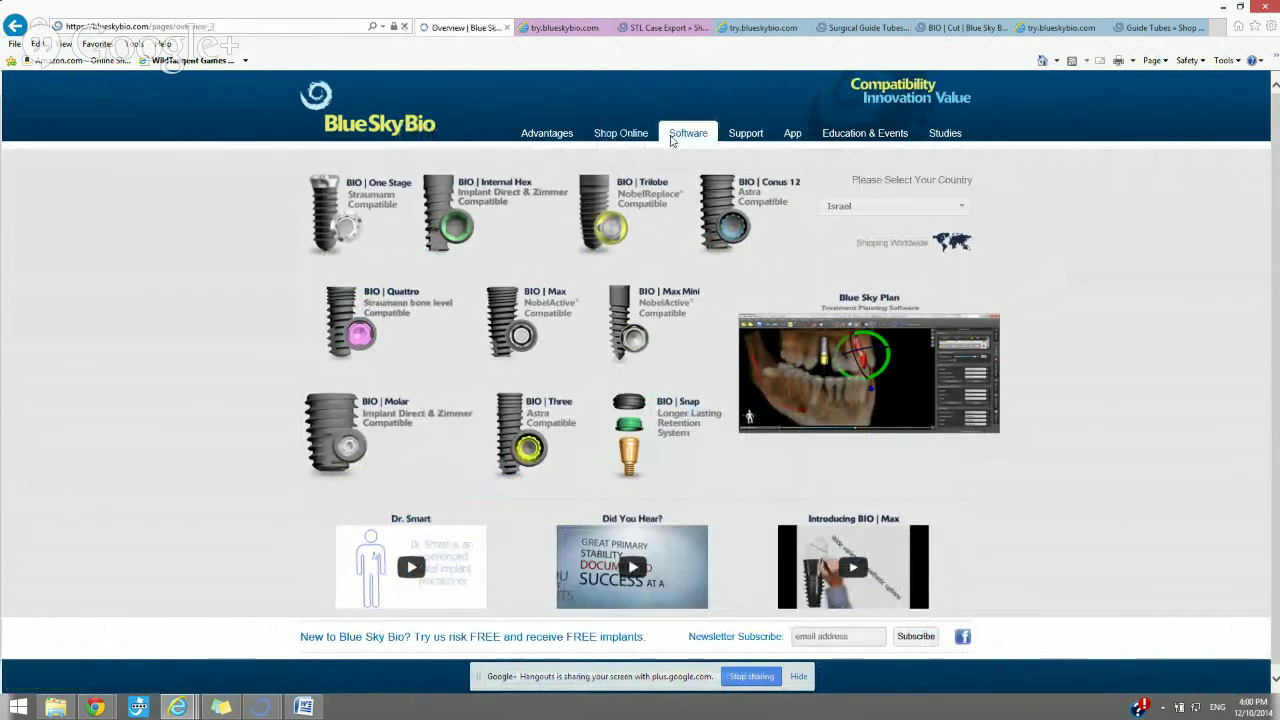
{"action": "scroll", "coordinate": [212, 427], "scroll_direction": "down", "scroll_amount": 3}
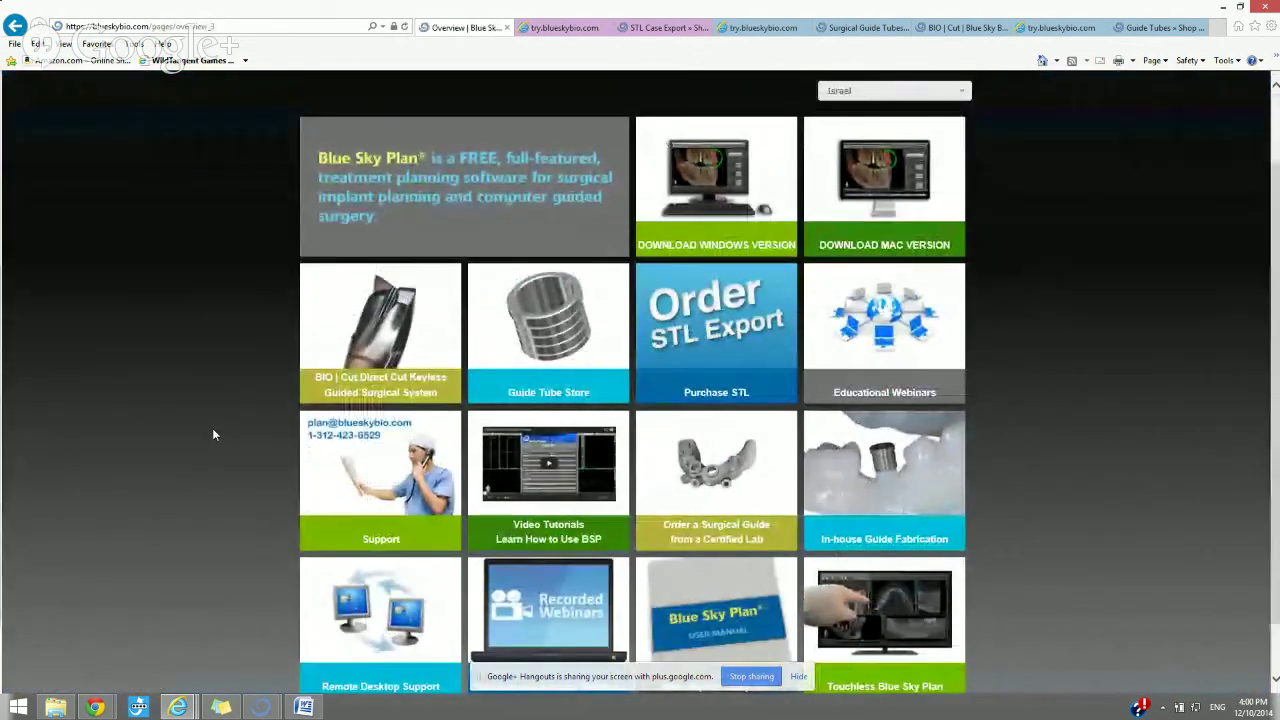
{"action": "scroll", "coordinate": [212, 434], "scroll_direction": "up", "scroll_amount": 1}
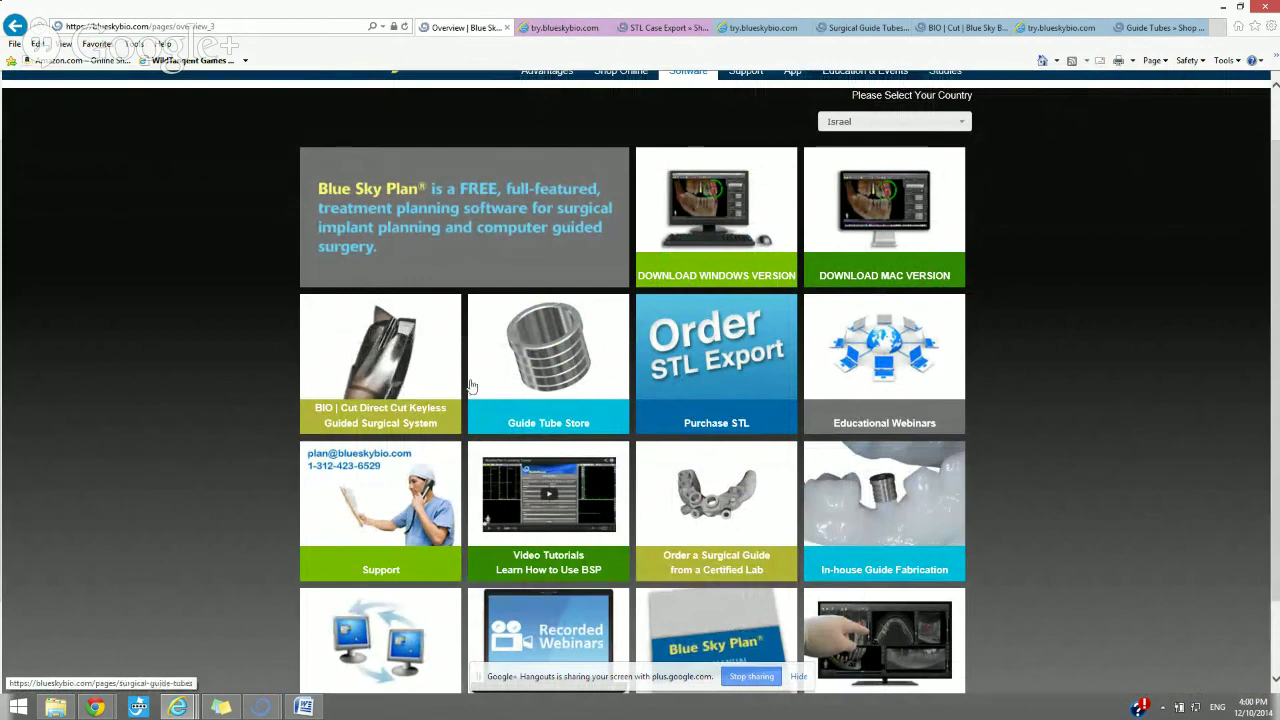
Open In-house Guide Fabrication from the overview and skim the page from the protocols through the More Information section
{"action": "left_click", "coordinate": [902, 522]}
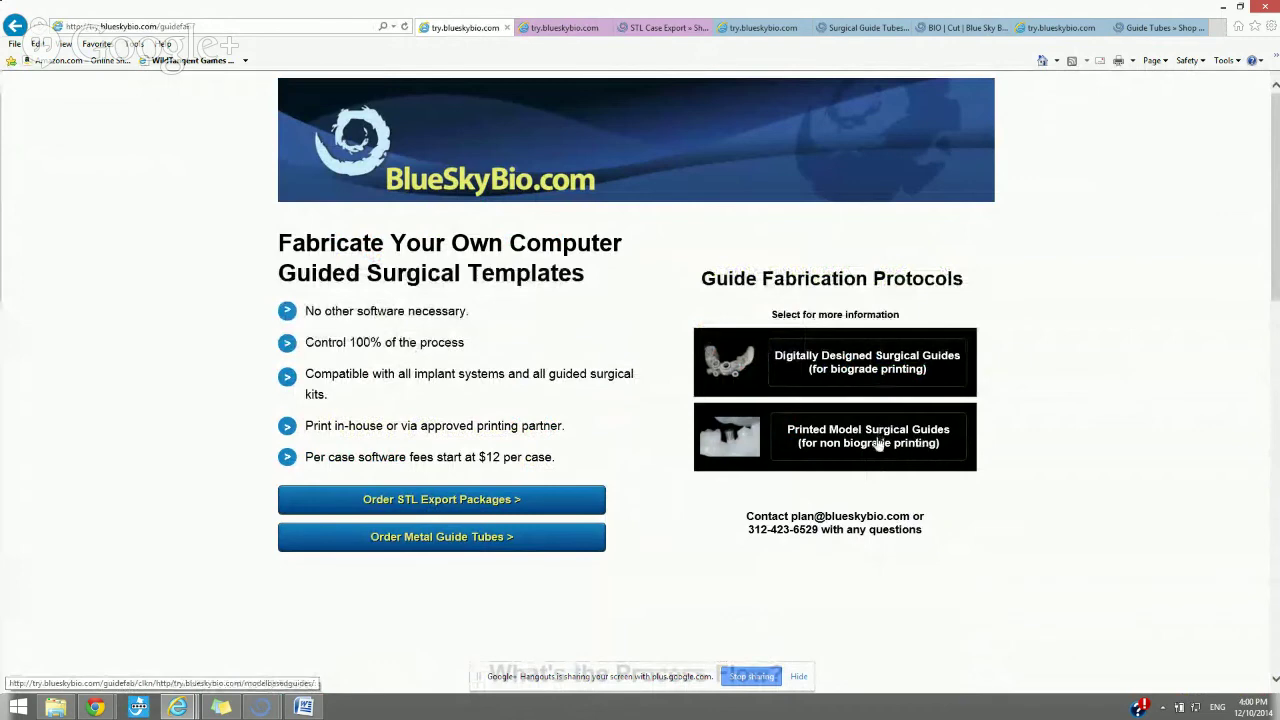
{"action": "scroll", "coordinate": [876, 438], "scroll_direction": "down", "scroll_amount": 1}
{"action": "scroll", "coordinate": [876, 442], "scroll_direction": "up", "scroll_amount": 1}
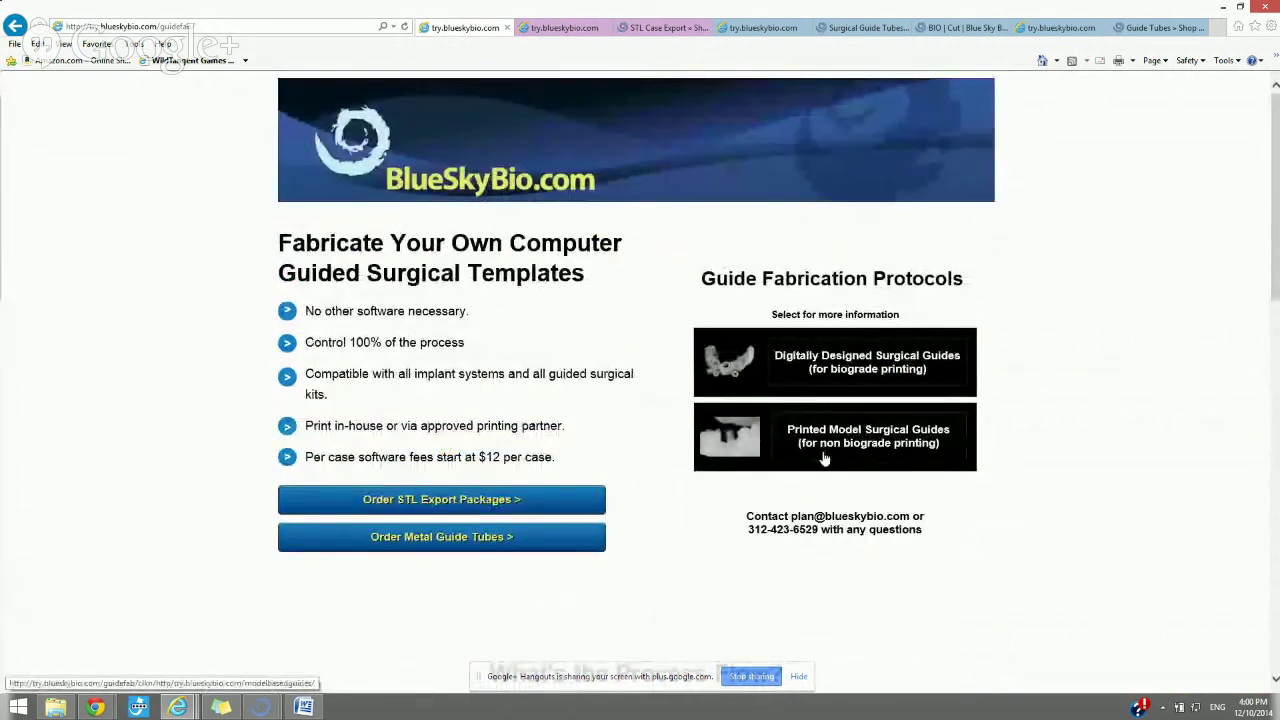
{"action": "scroll", "coordinate": [807, 451], "scroll_direction": "down", "scroll_amount": 5}
{"action": "scroll", "coordinate": [807, 451], "scroll_direction": "down", "scroll_amount": 5}
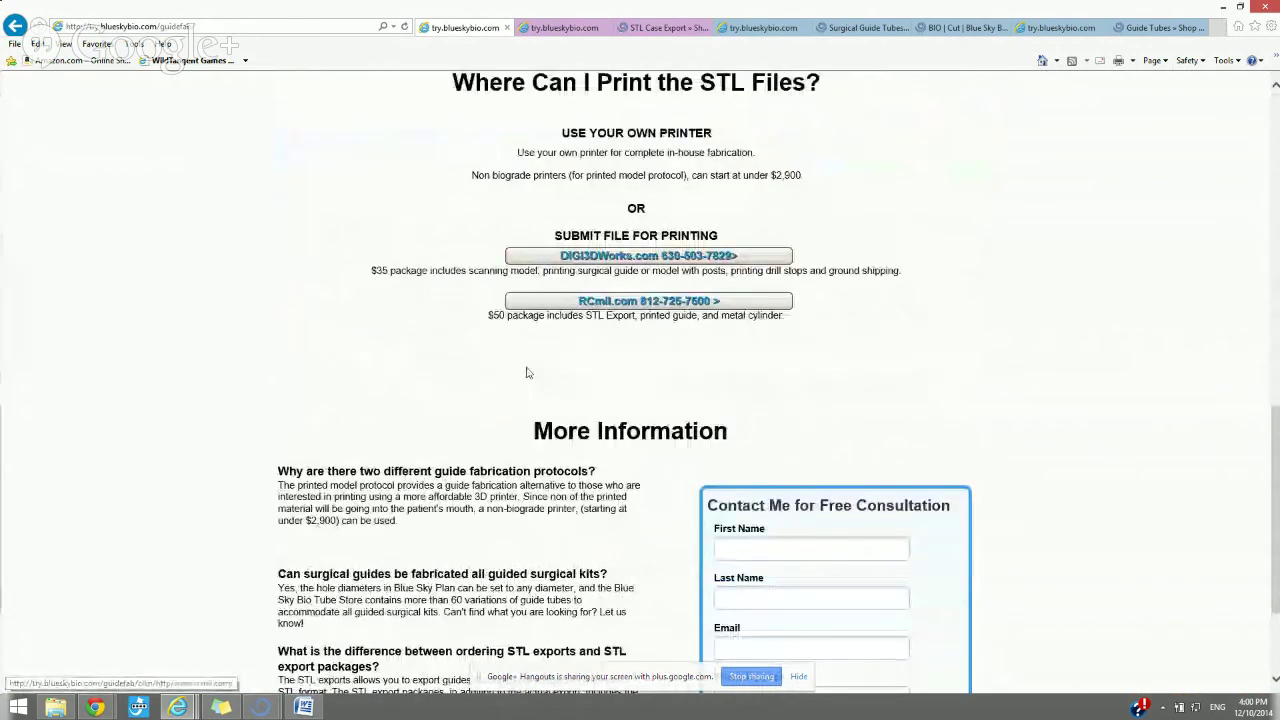
{"action": "scroll", "coordinate": [526, 371], "scroll_direction": "down", "scroll_amount": 2}
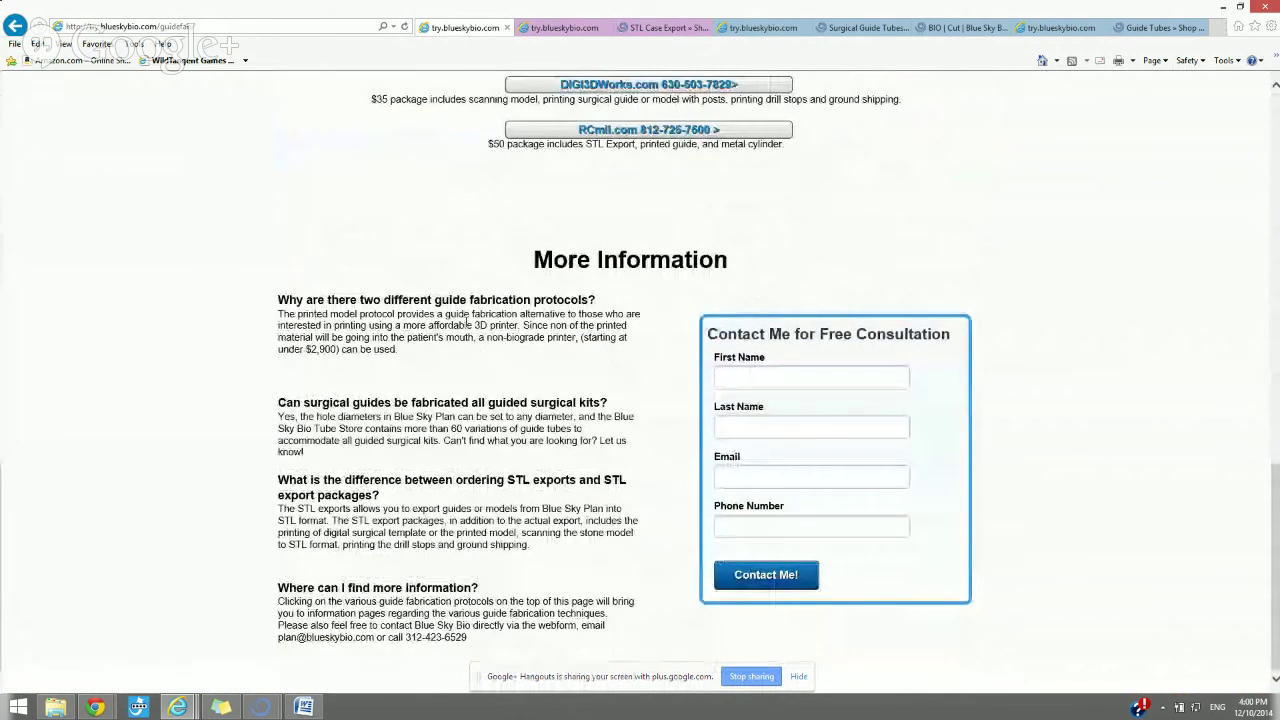
{"action": "scroll", "coordinate": [459, 334], "scroll_direction": "up", "scroll_amount": 12}
{"action": "scroll", "coordinate": [459, 334], "scroll_direction": "up", "scroll_amount": 1}
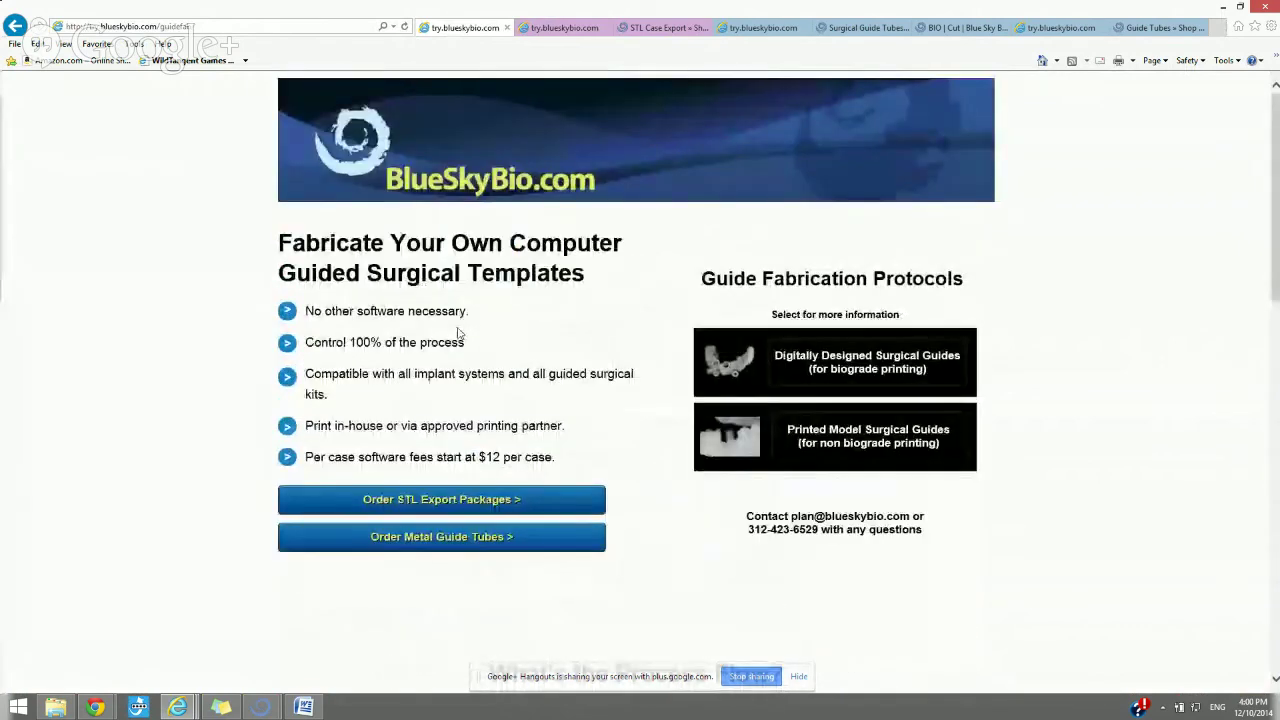
Return to the software overview, open the BIO | Cut Direct Cut Keyless Guided Surgical System page and examine its description, part selections and images
{"action": "left_click", "coordinate": [15, 26]}
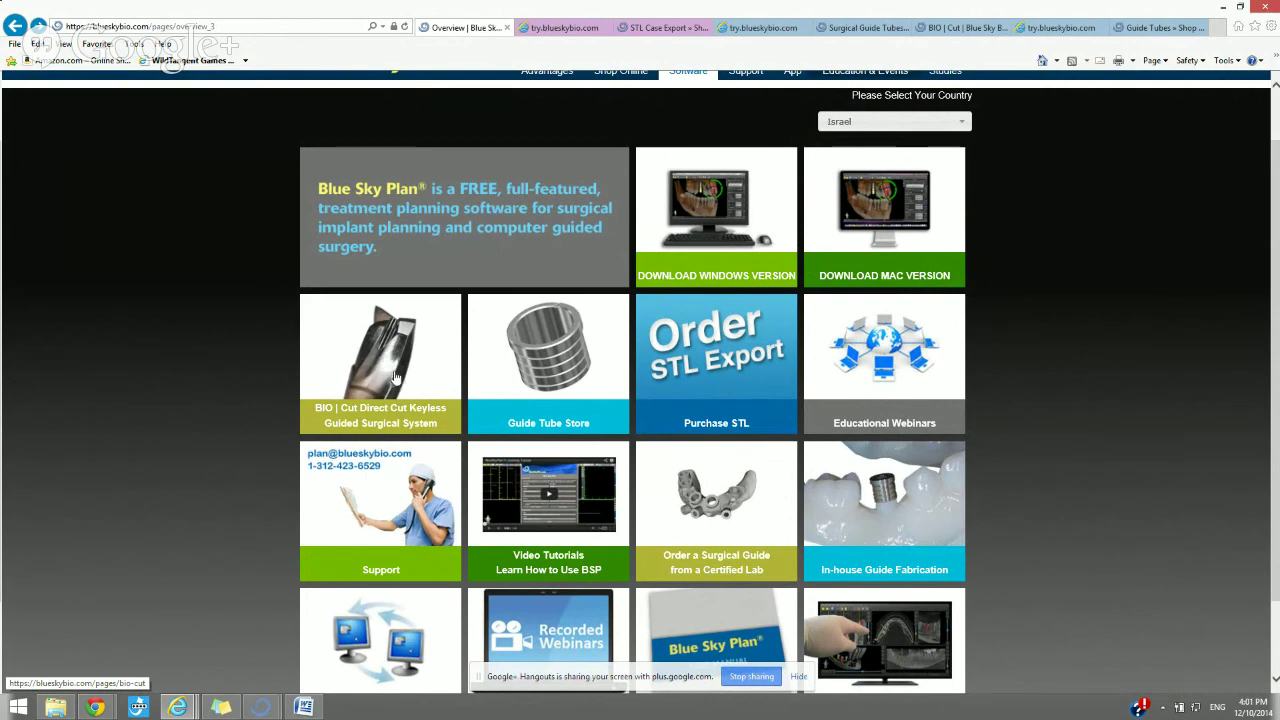
{"action": "left_click", "coordinate": [395, 375]}
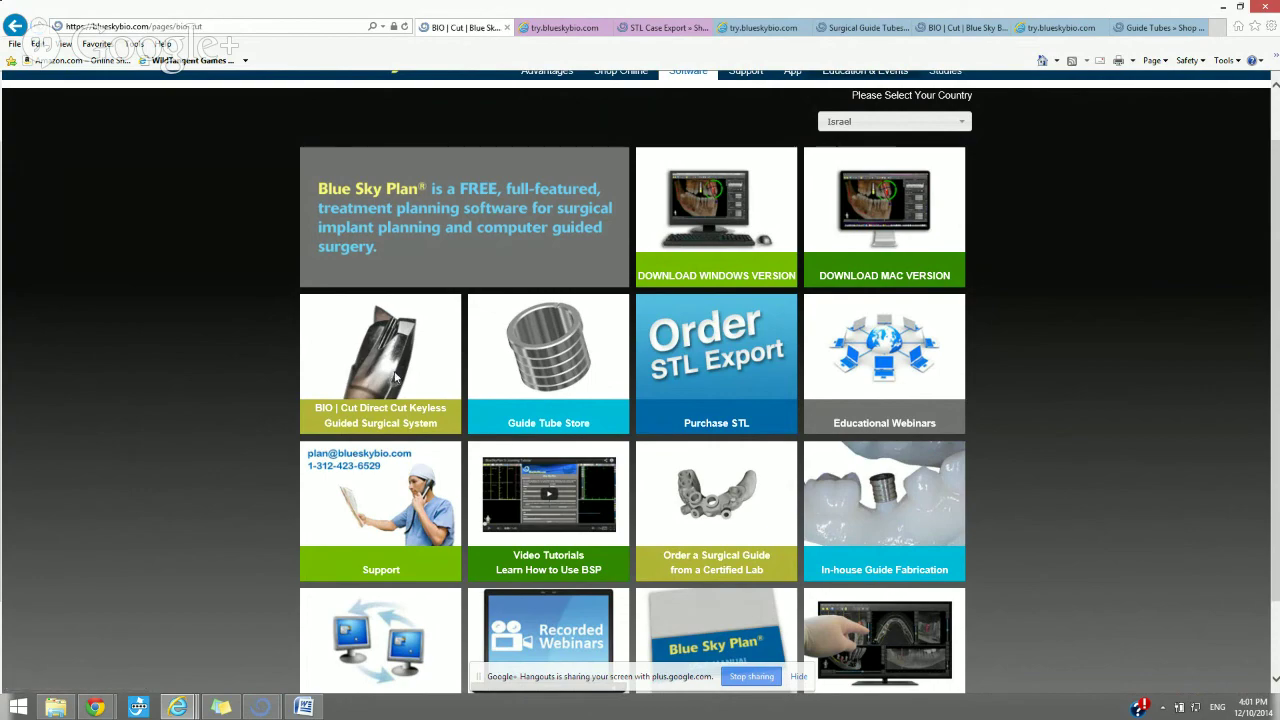
{"action": "scroll", "coordinate": [390, 385], "scroll_direction": "down", "scroll_amount": 5}
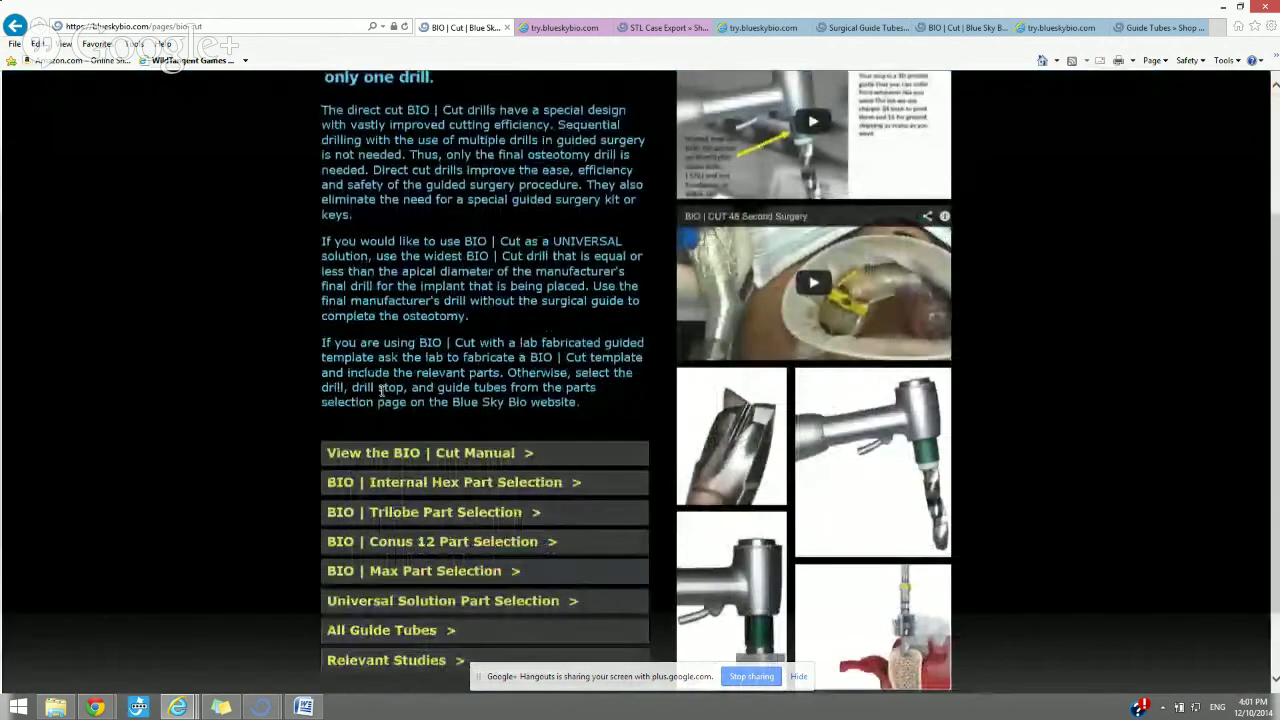
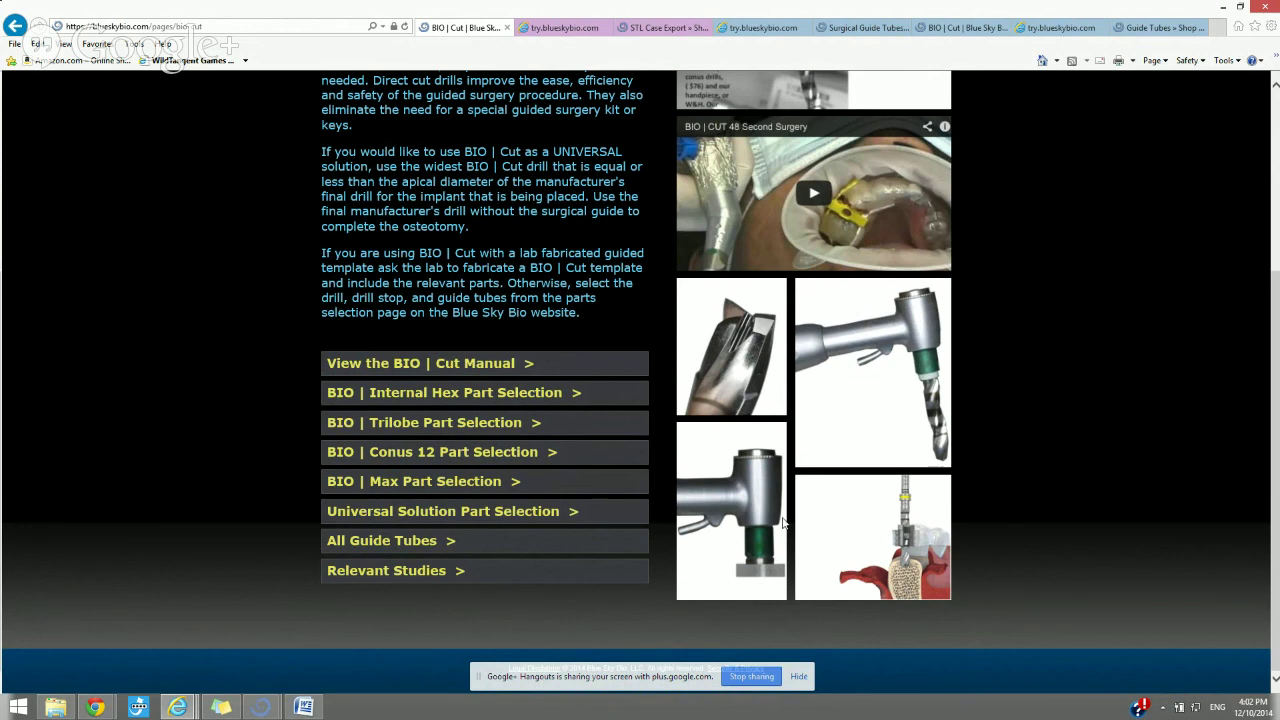
{"action": "scroll", "coordinate": [783, 522], "scroll_direction": "up", "scroll_amount": 2}
{"action": "scroll", "coordinate": [775, 528], "scroll_direction": "down", "scroll_amount": 2}
{"action": "scroll", "coordinate": [760, 536], "scroll_direction": "up", "scroll_amount": 1}
{"action": "scroll", "coordinate": [781, 533], "scroll_direction": "down", "scroll_amount": 1}
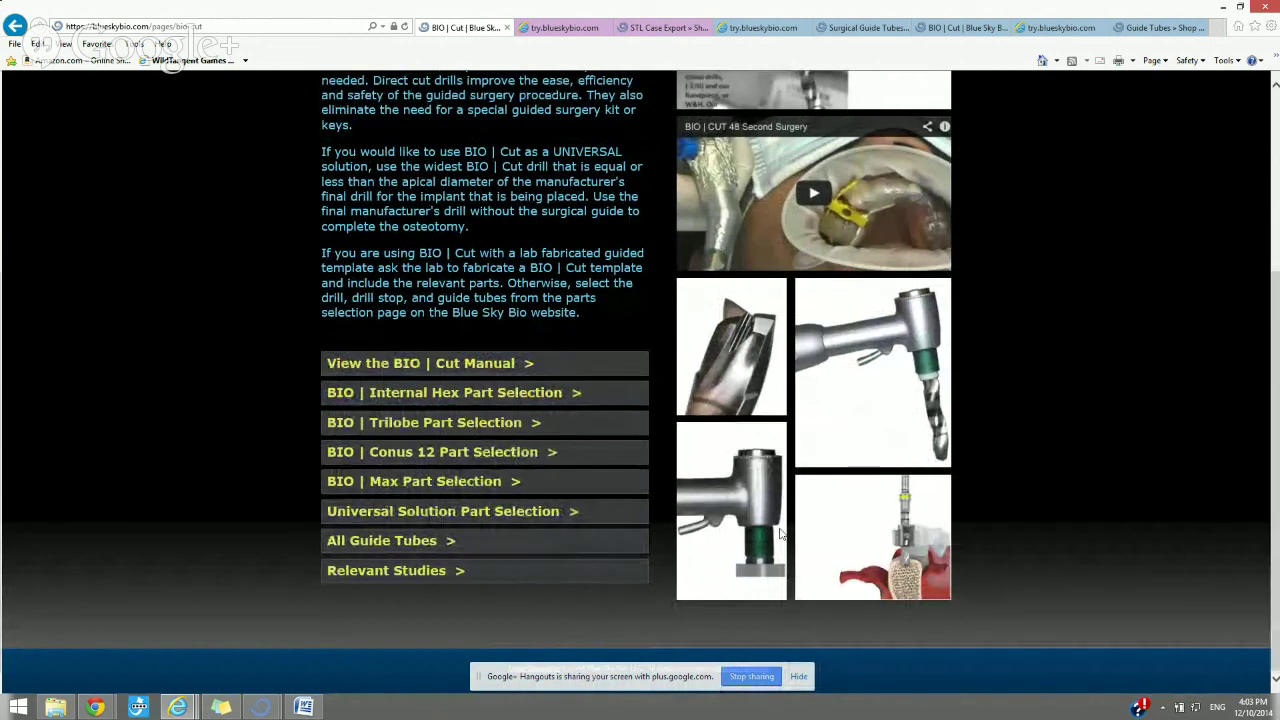
{"action": "scroll", "coordinate": [781, 534], "scroll_direction": "up", "scroll_amount": 1}
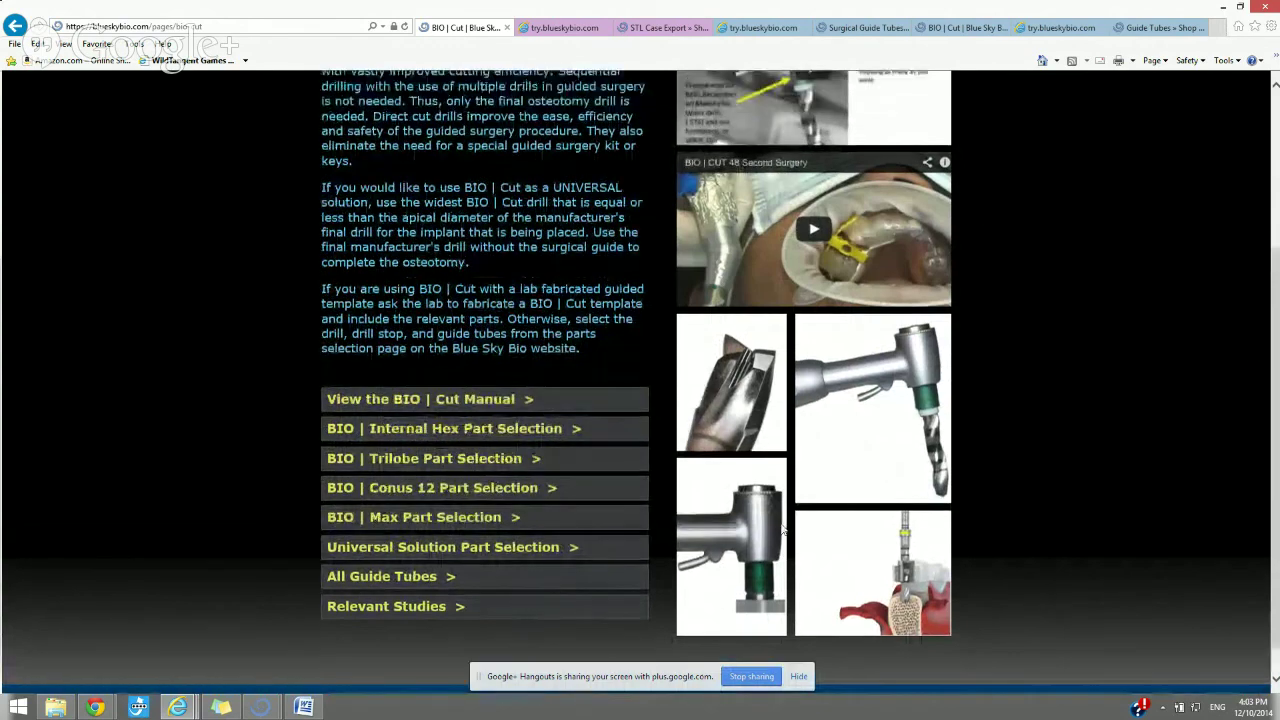
{"action": "scroll", "coordinate": [781, 531], "scroll_direction": "up", "scroll_amount": 1}
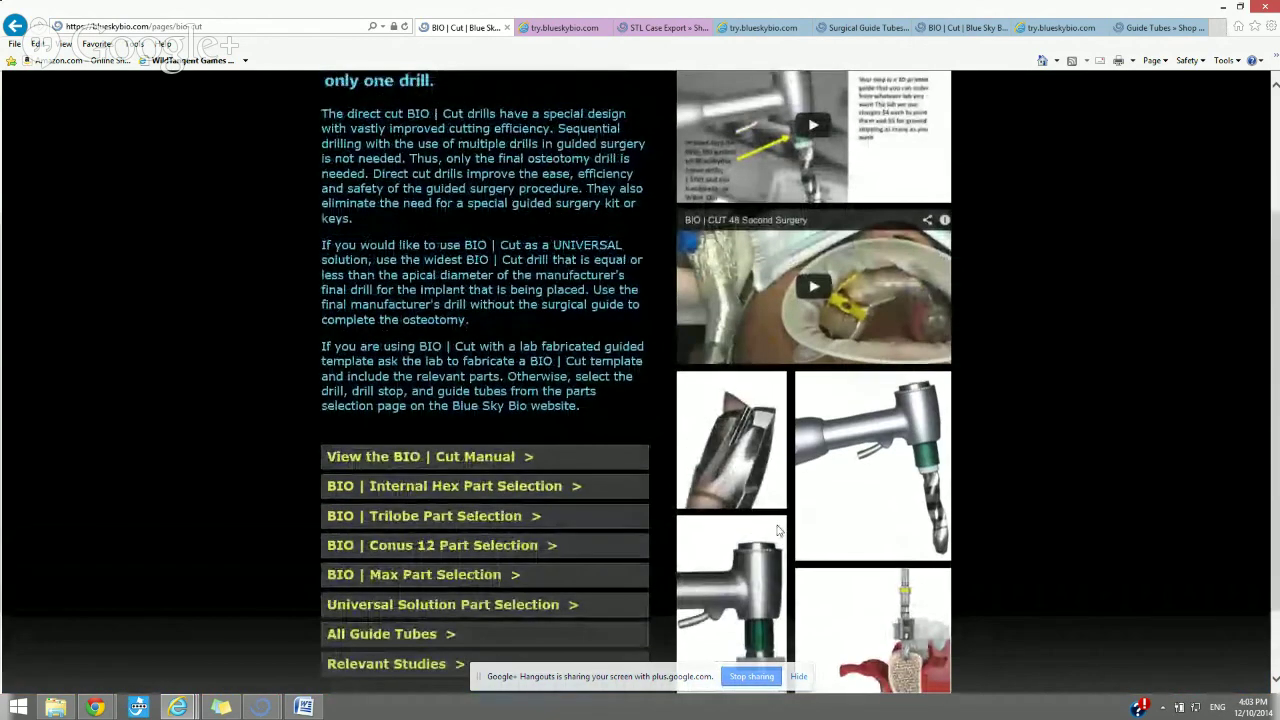
{"action": "scroll", "coordinate": [779, 531], "scroll_direction": "up", "scroll_amount": 2}
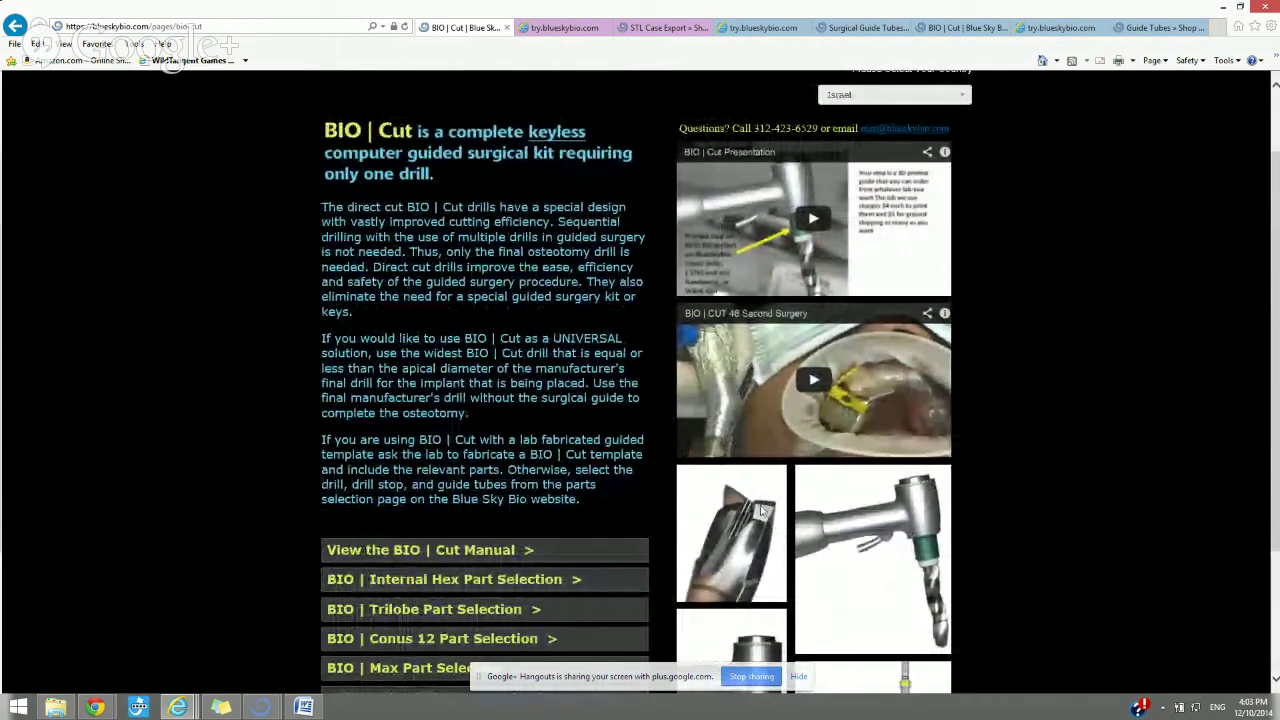
{"action": "scroll", "coordinate": [757, 514], "scroll_direction": "down", "scroll_amount": 2}
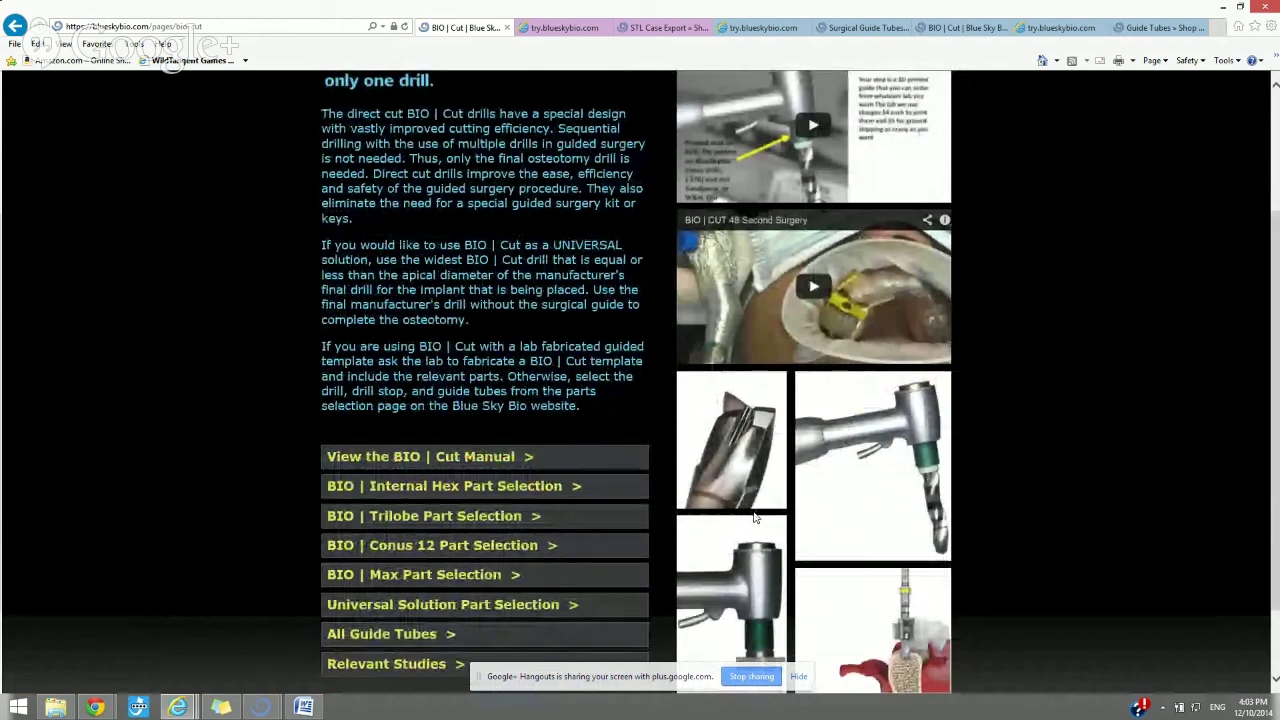
{"action": "scroll", "coordinate": [755, 517], "scroll_direction": "down", "scroll_amount": 2}
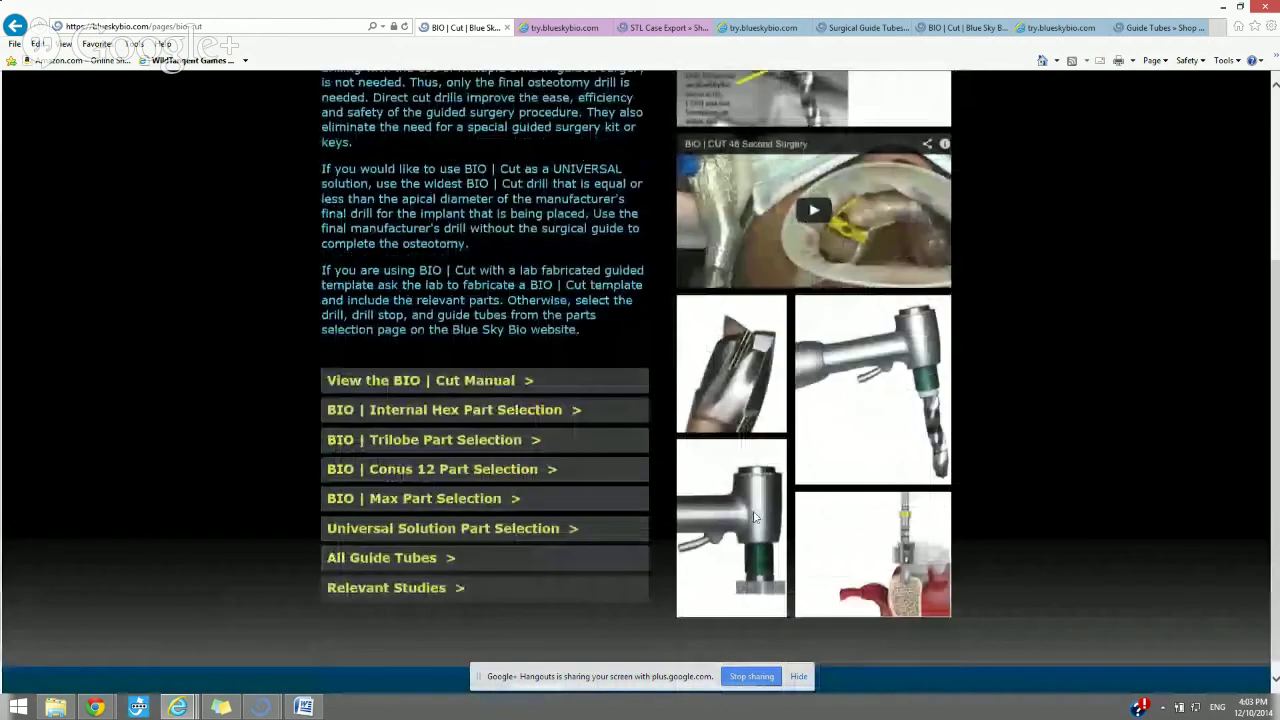
{"action": "scroll", "coordinate": [755, 517], "scroll_direction": "up", "scroll_amount": 5}
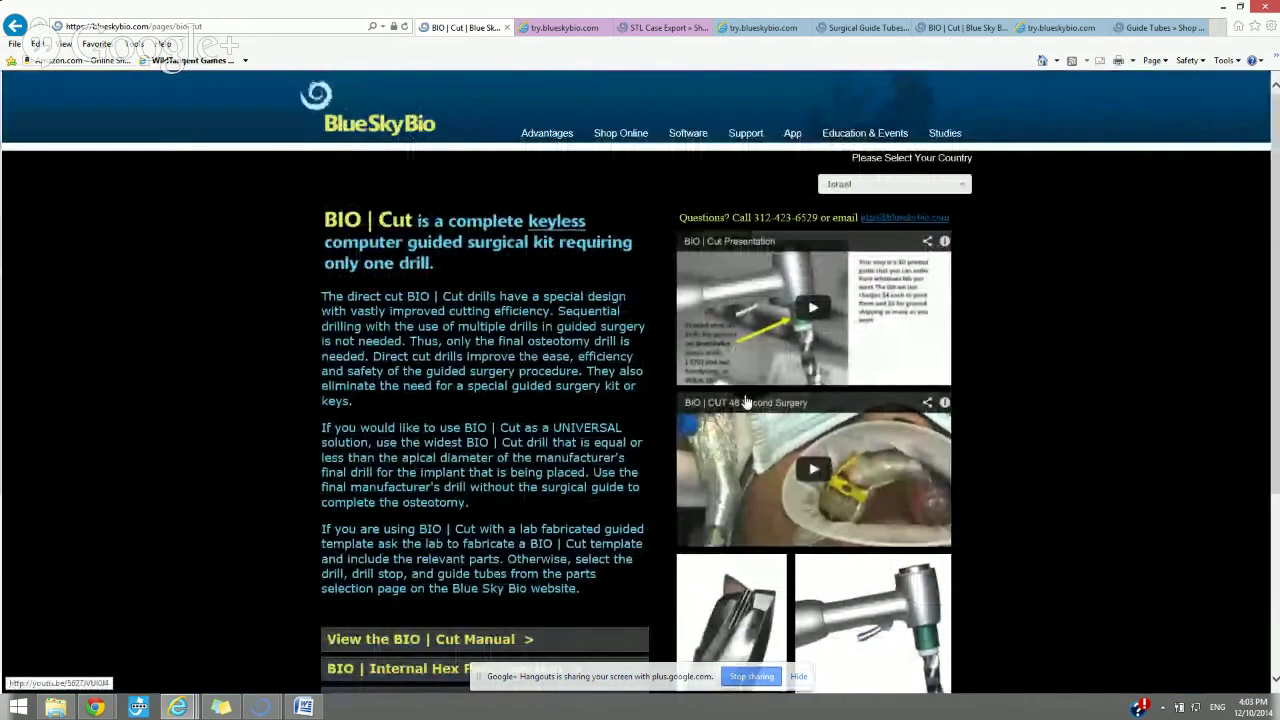
Go to the Software overview and open the video tutorials on how to use Blue Sky Plan
{"action": "left_click", "coordinate": [688, 136]}
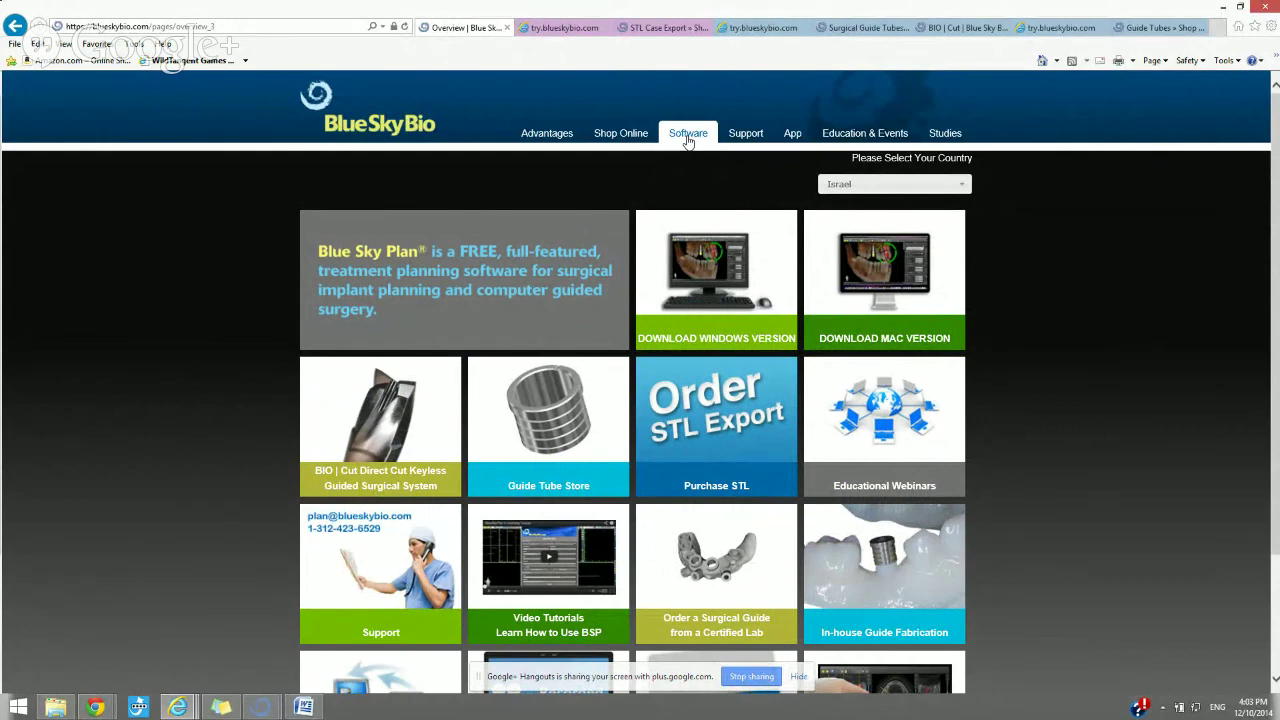
{"action": "scroll", "coordinate": [815, 380], "scroll_direction": "down", "scroll_amount": 1}
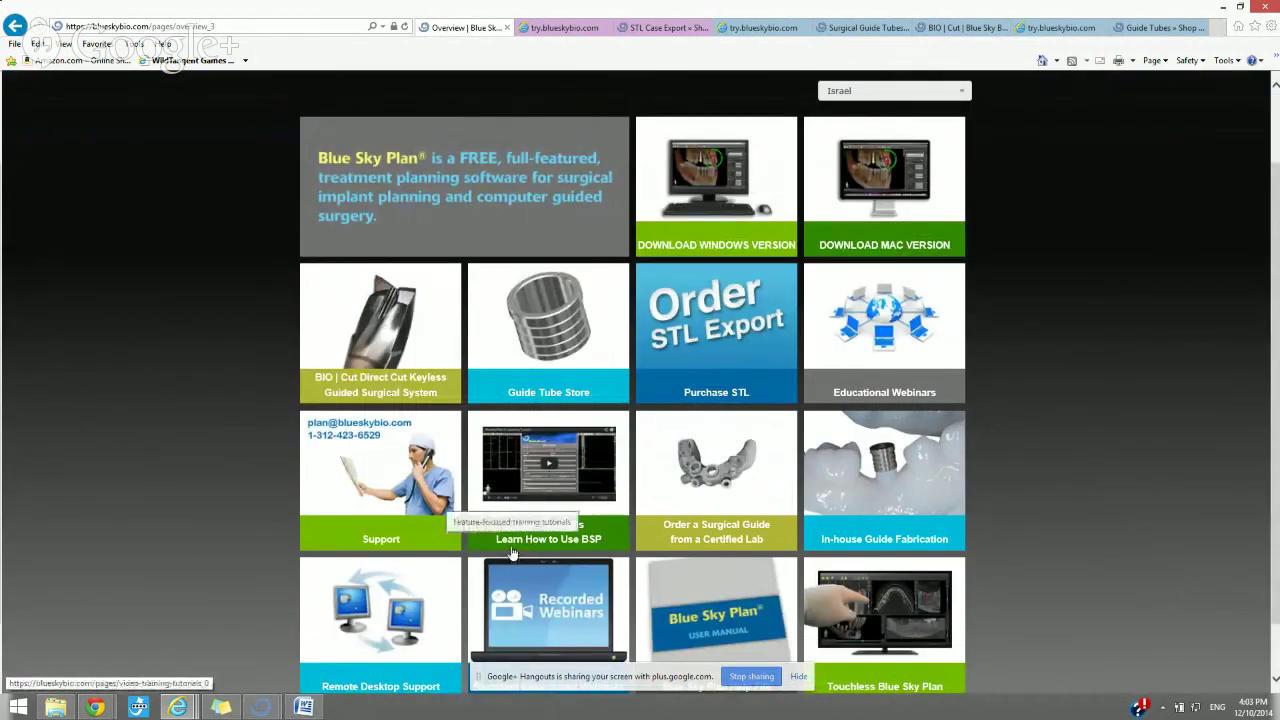
{"action": "left_click", "coordinate": [572, 476]}
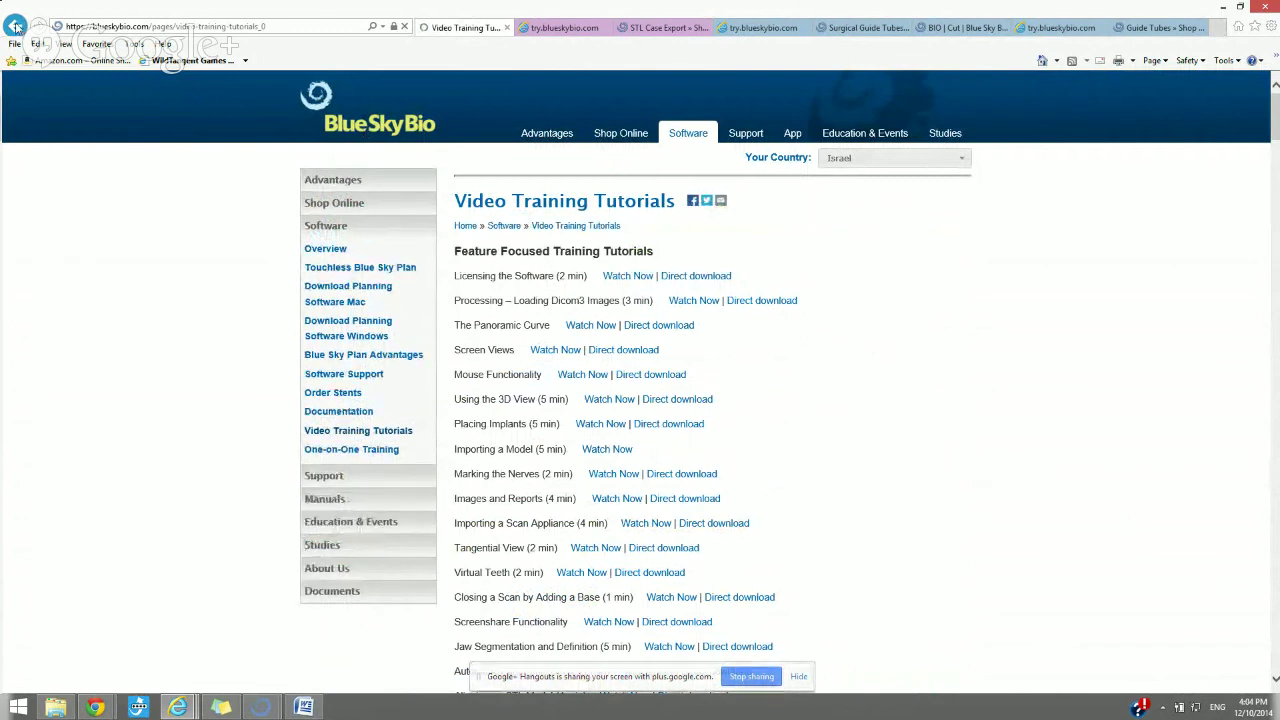
Go back to the software overview, open Recorded Educational Webinars and look through the webinar list
{"action": "left_click", "coordinate": [15, 25]}
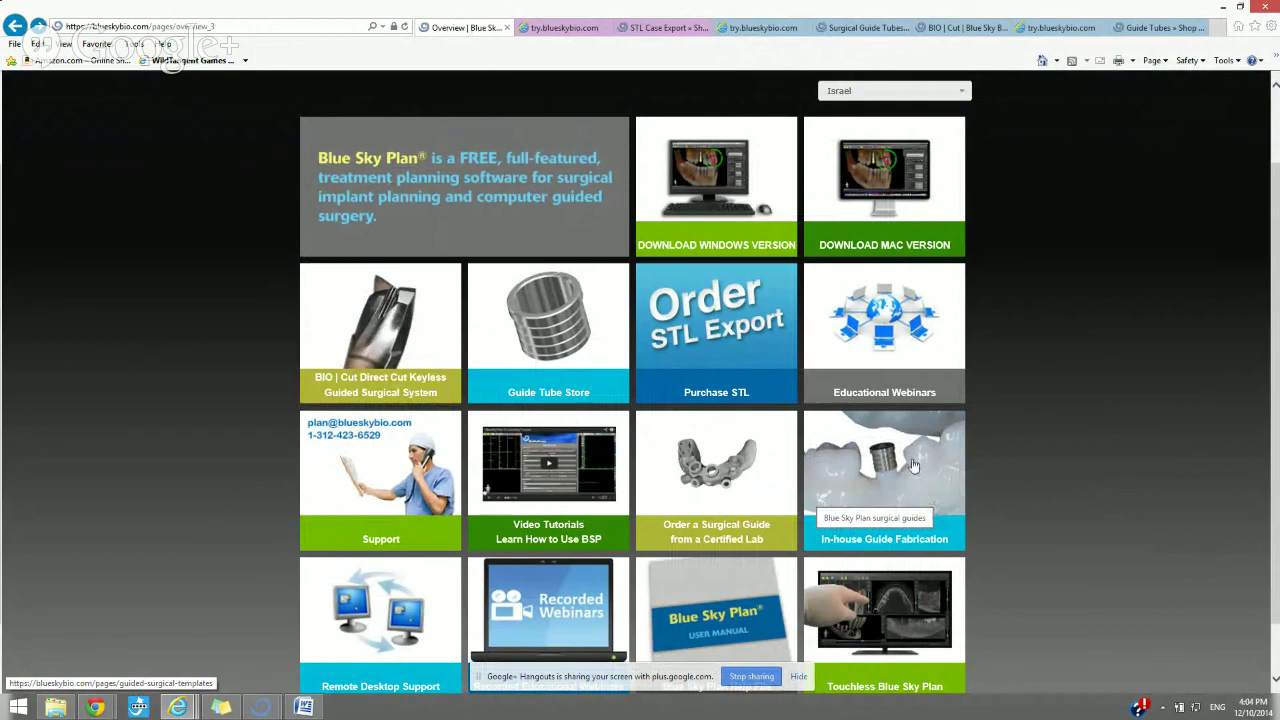
{"action": "scroll", "coordinate": [862, 365], "scroll_direction": "down", "scroll_amount": 1}
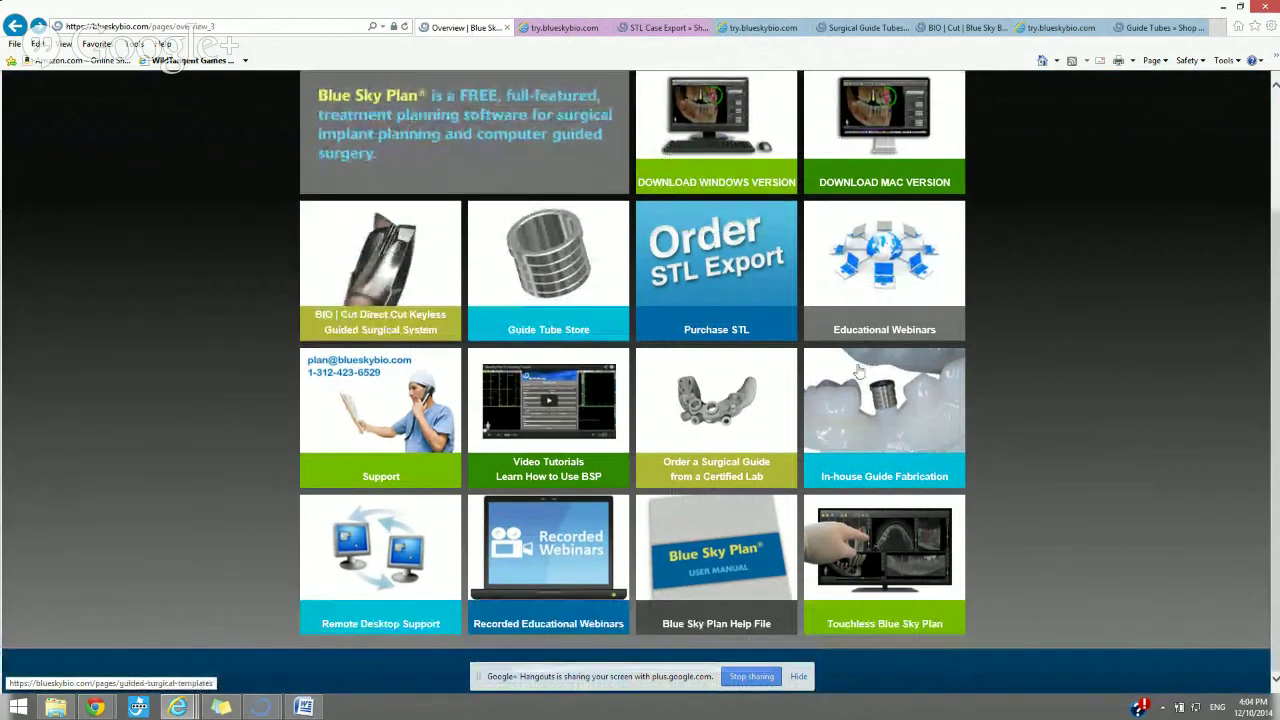
{"action": "left_click", "coordinate": [544, 561]}
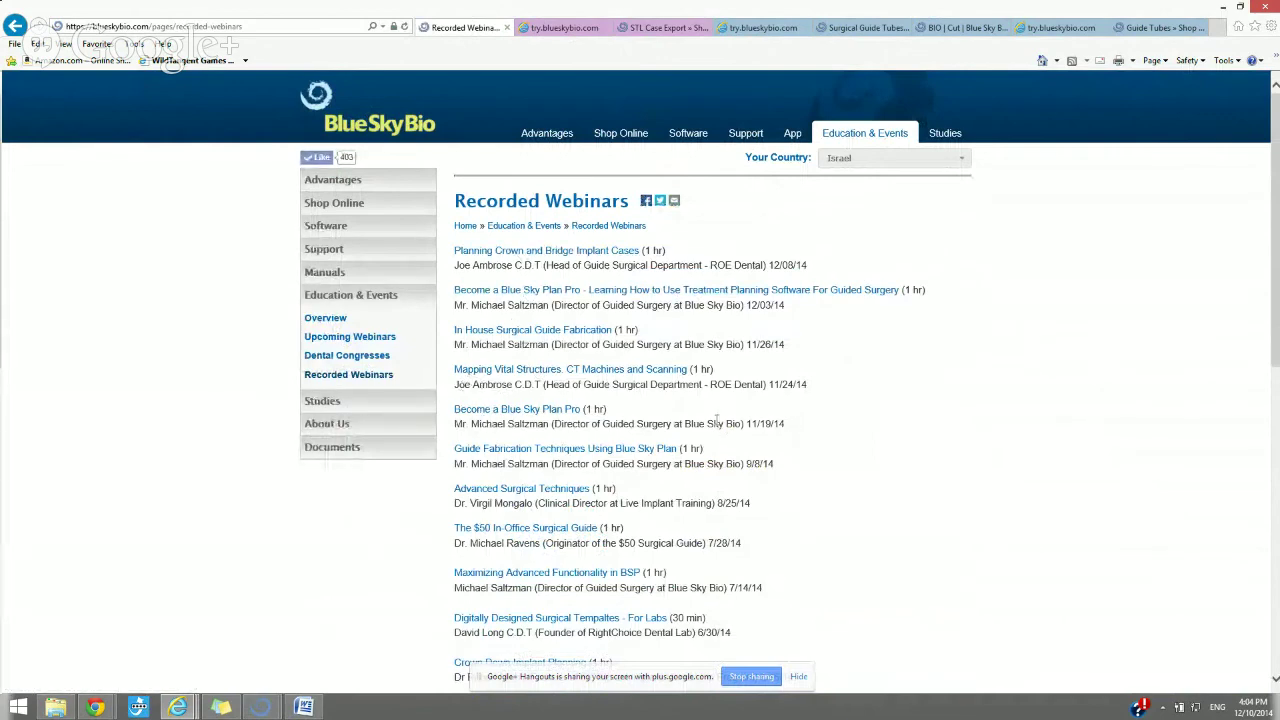
{"action": "scroll", "coordinate": [716, 418], "scroll_direction": "down", "scroll_amount": 4}
{"action": "scroll", "coordinate": [716, 418], "scroll_direction": "up", "scroll_amount": 4}
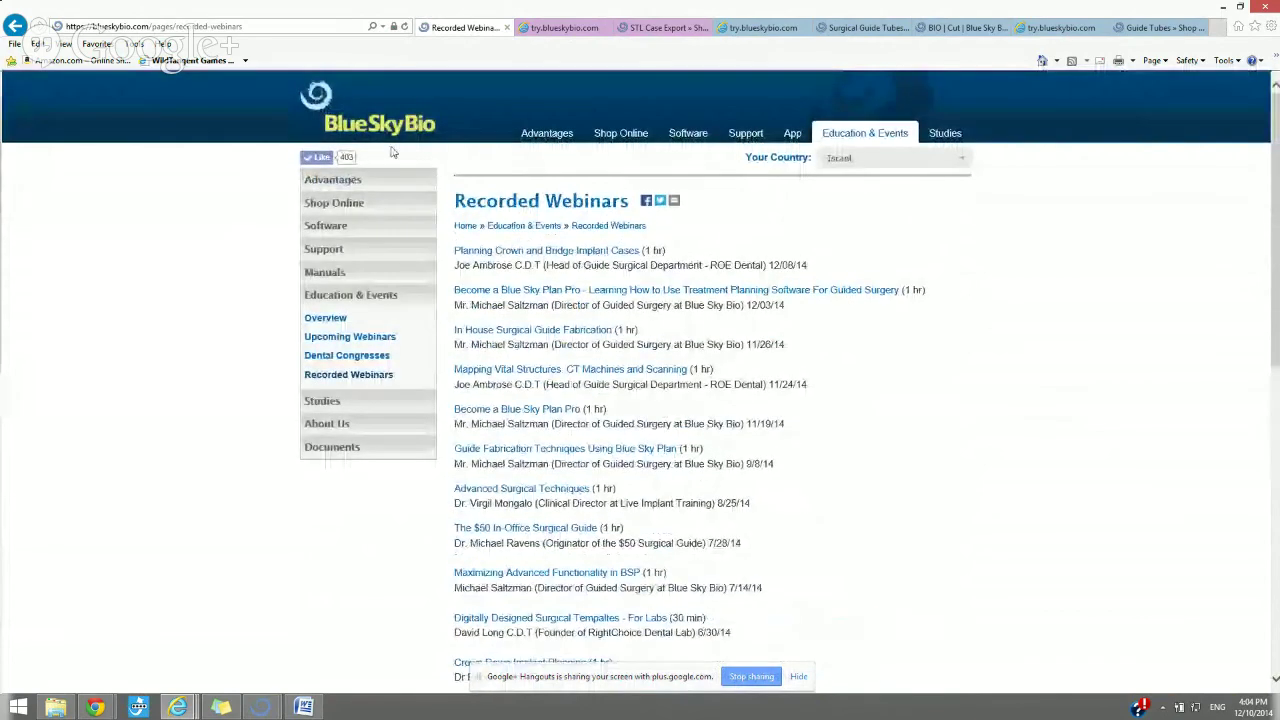
Leave the recorded webinars and return to the resource tiles on the software overview
{"action": "left_click", "coordinate": [15, 26]}
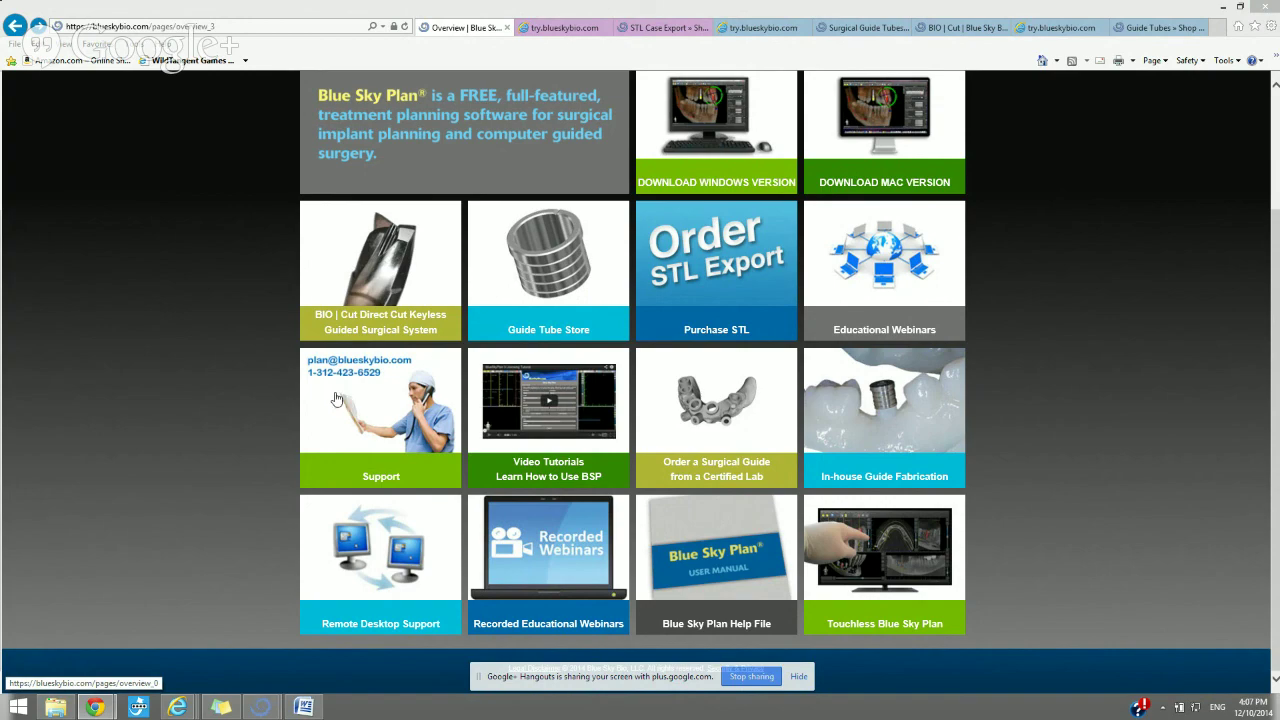
{"action": "scroll", "coordinate": [274, 489], "scroll_direction": "up", "scroll_amount": 1}
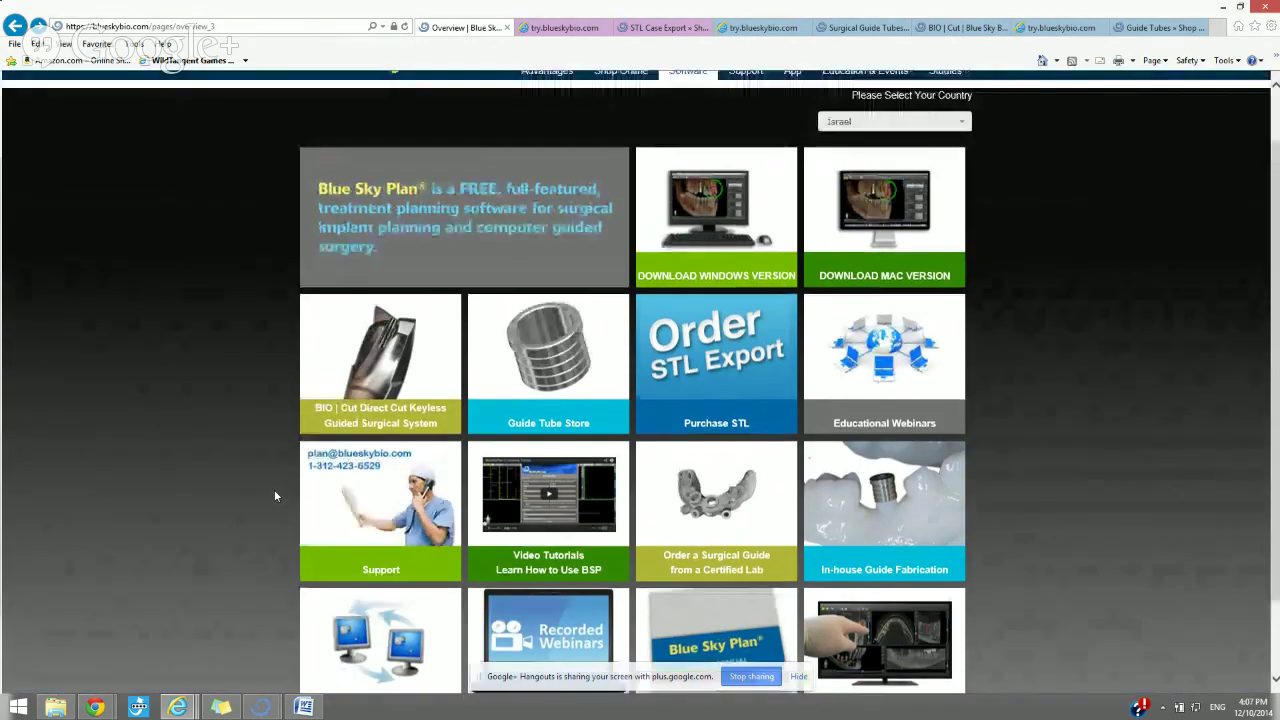
{"action": "scroll", "coordinate": [274, 490], "scroll_direction": "down", "scroll_amount": 1}
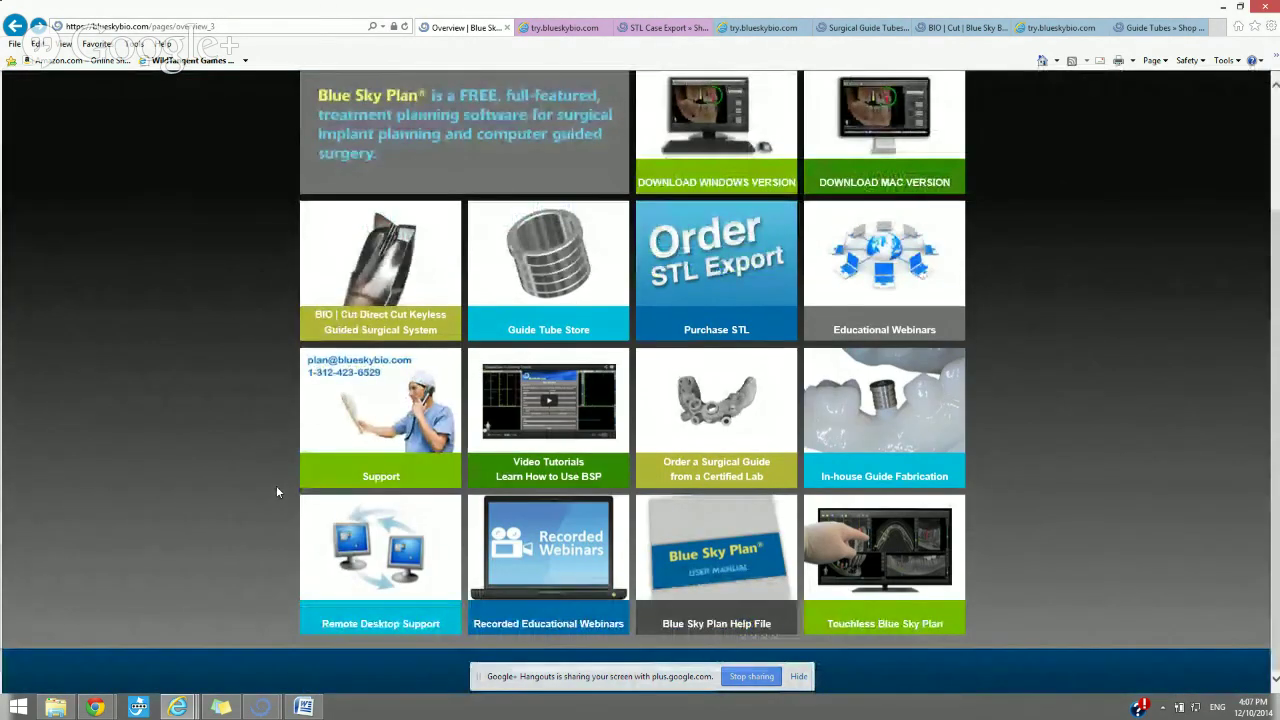